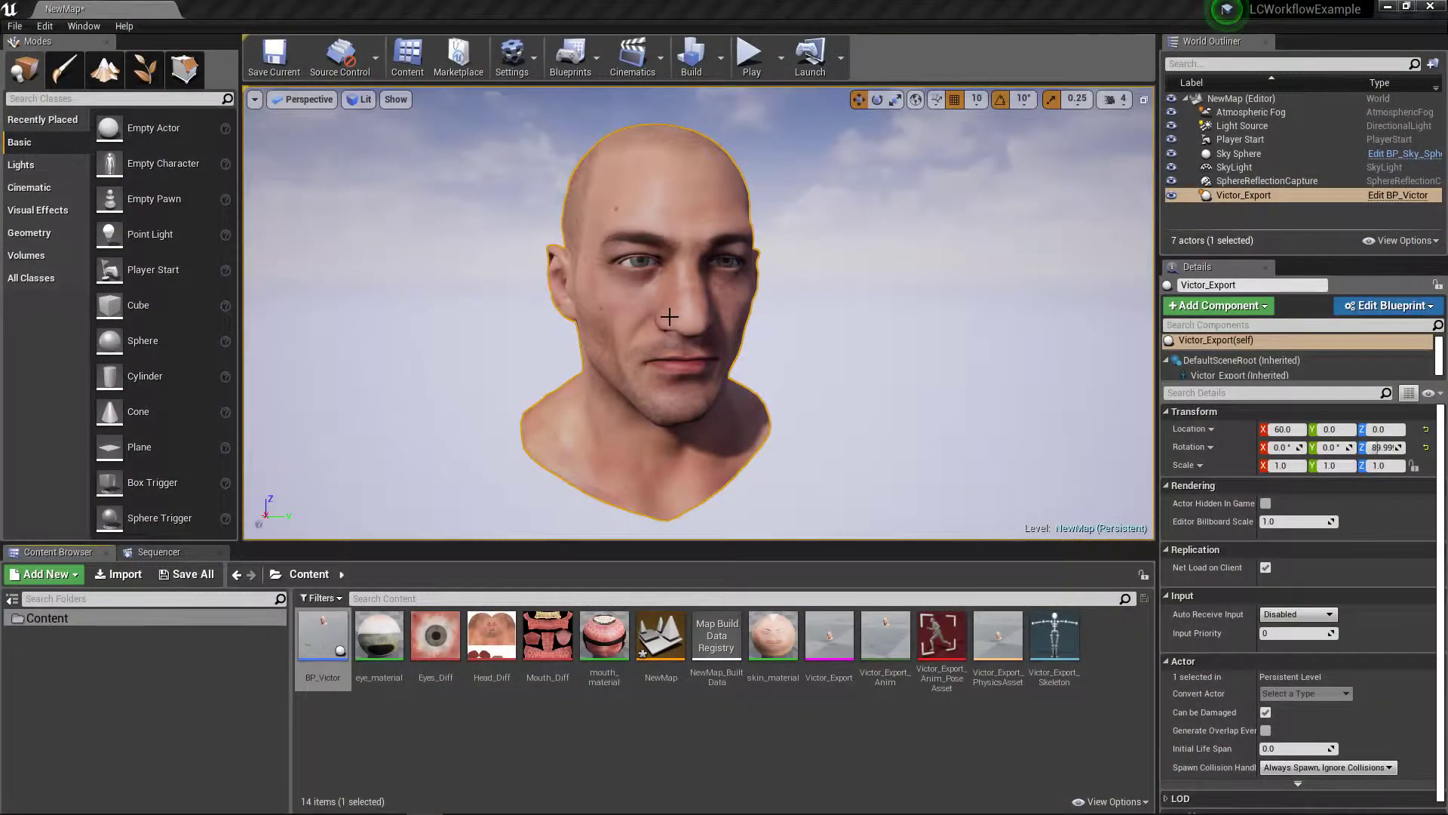
Check in the installed plugins list that the Live Client for Unreal plugin is enabled, and close the list.
click(661, 637)
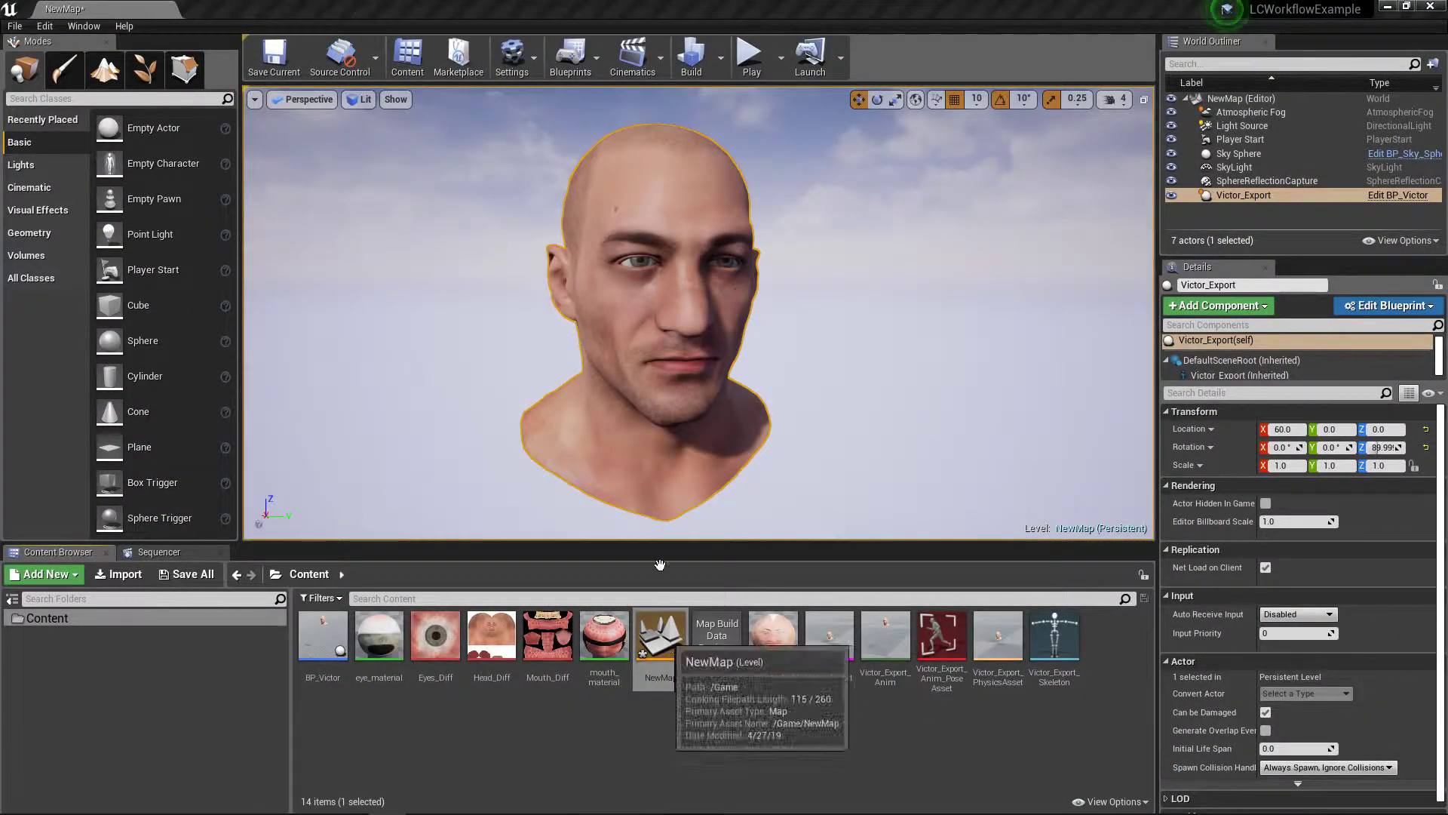
click(696, 287)
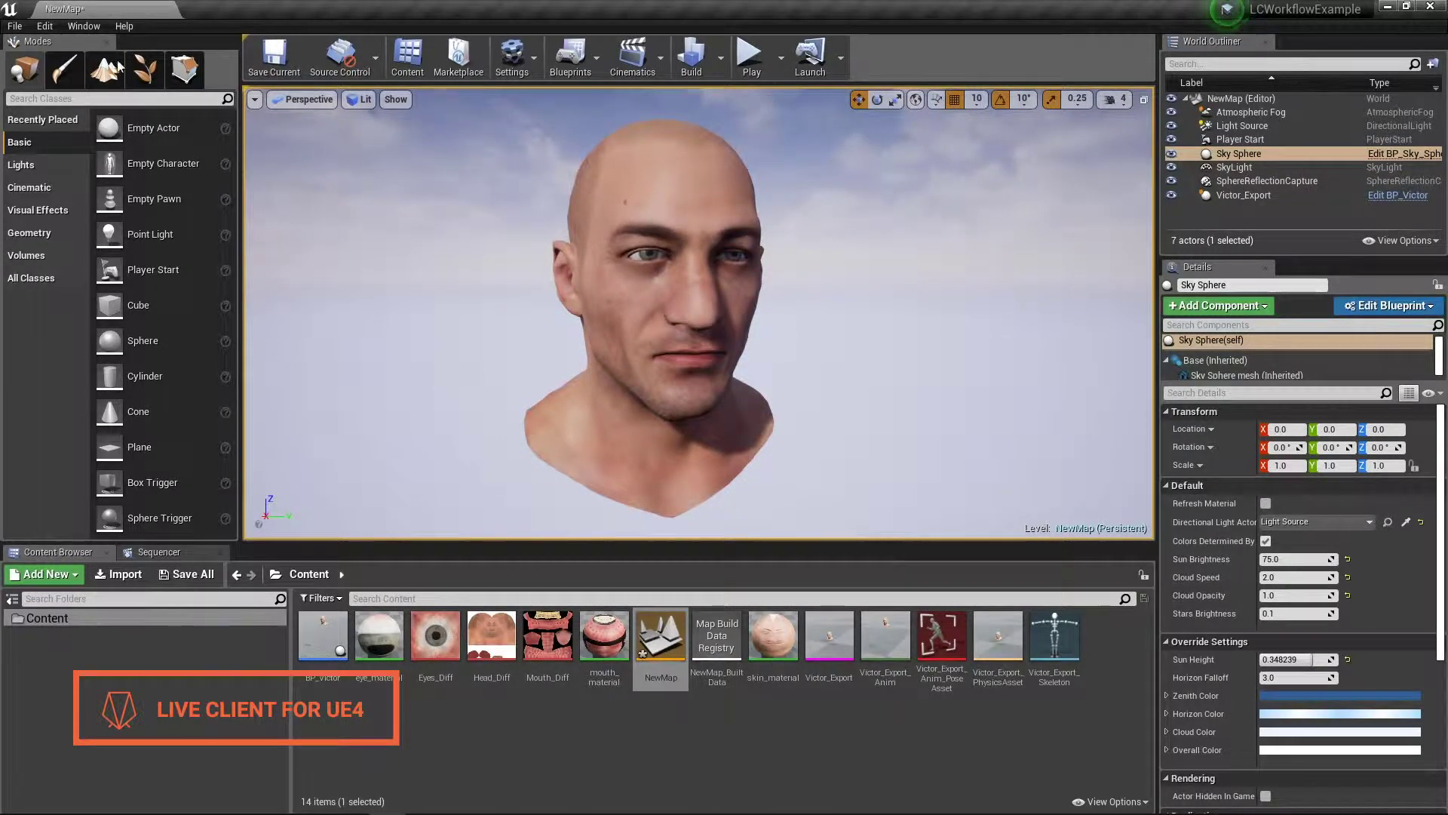
click(87, 26)
mouse_move(47, 27)
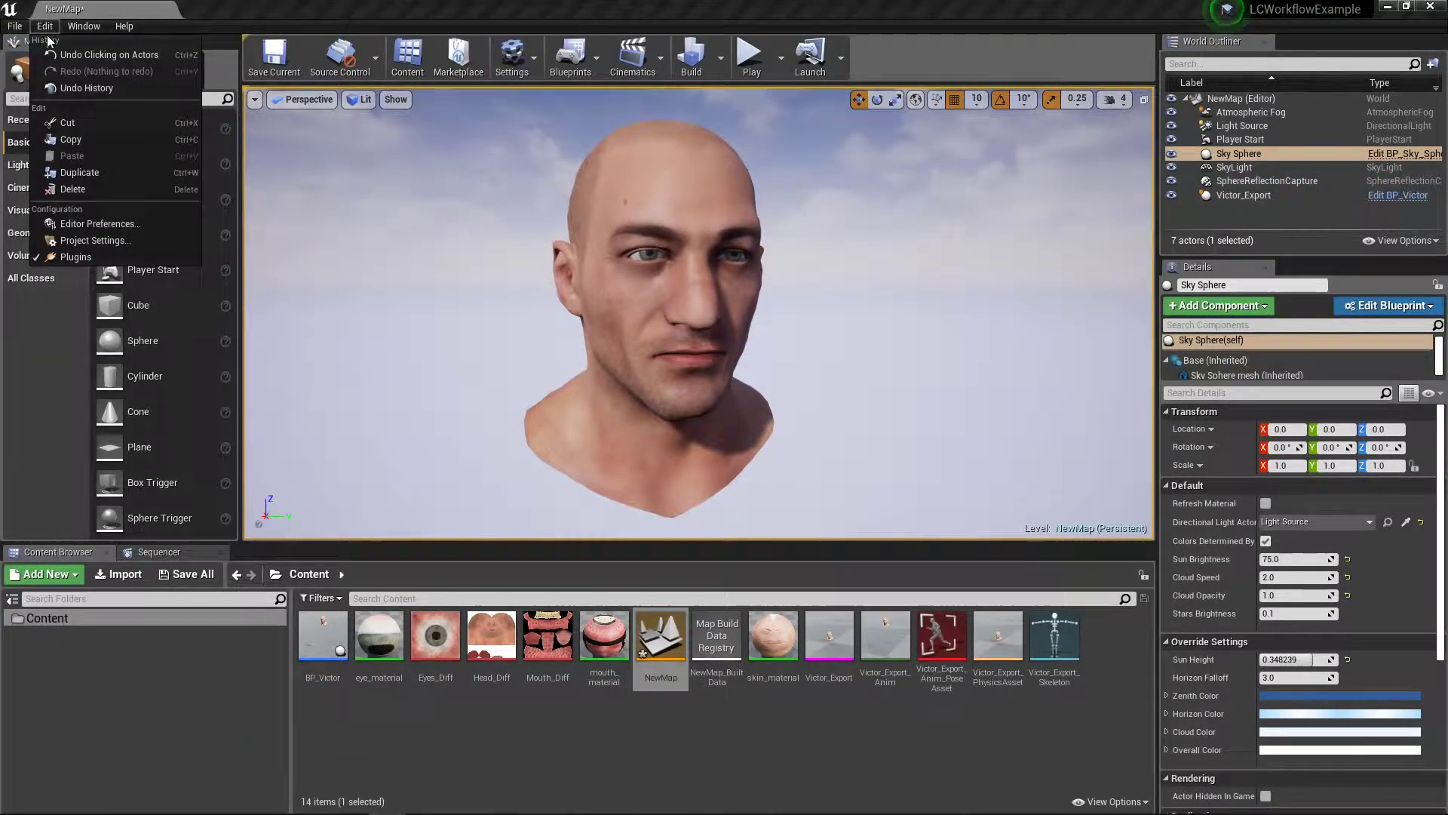
click(90, 253)
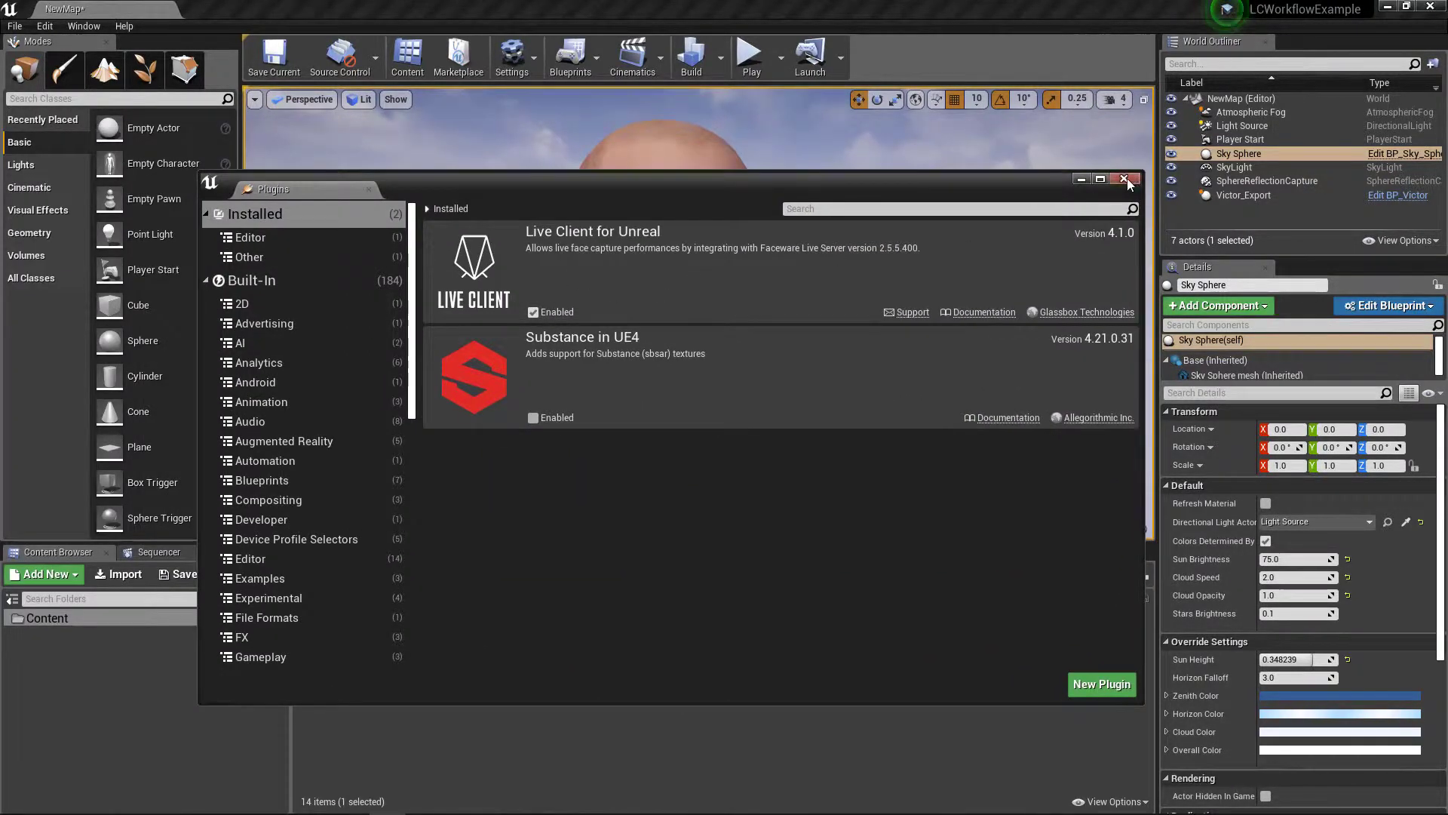
click(1124, 179)
Save the NewMap level and select the Victor head in the level viewport.
click(658, 627)
key(ctrl+s)
click(673, 332)
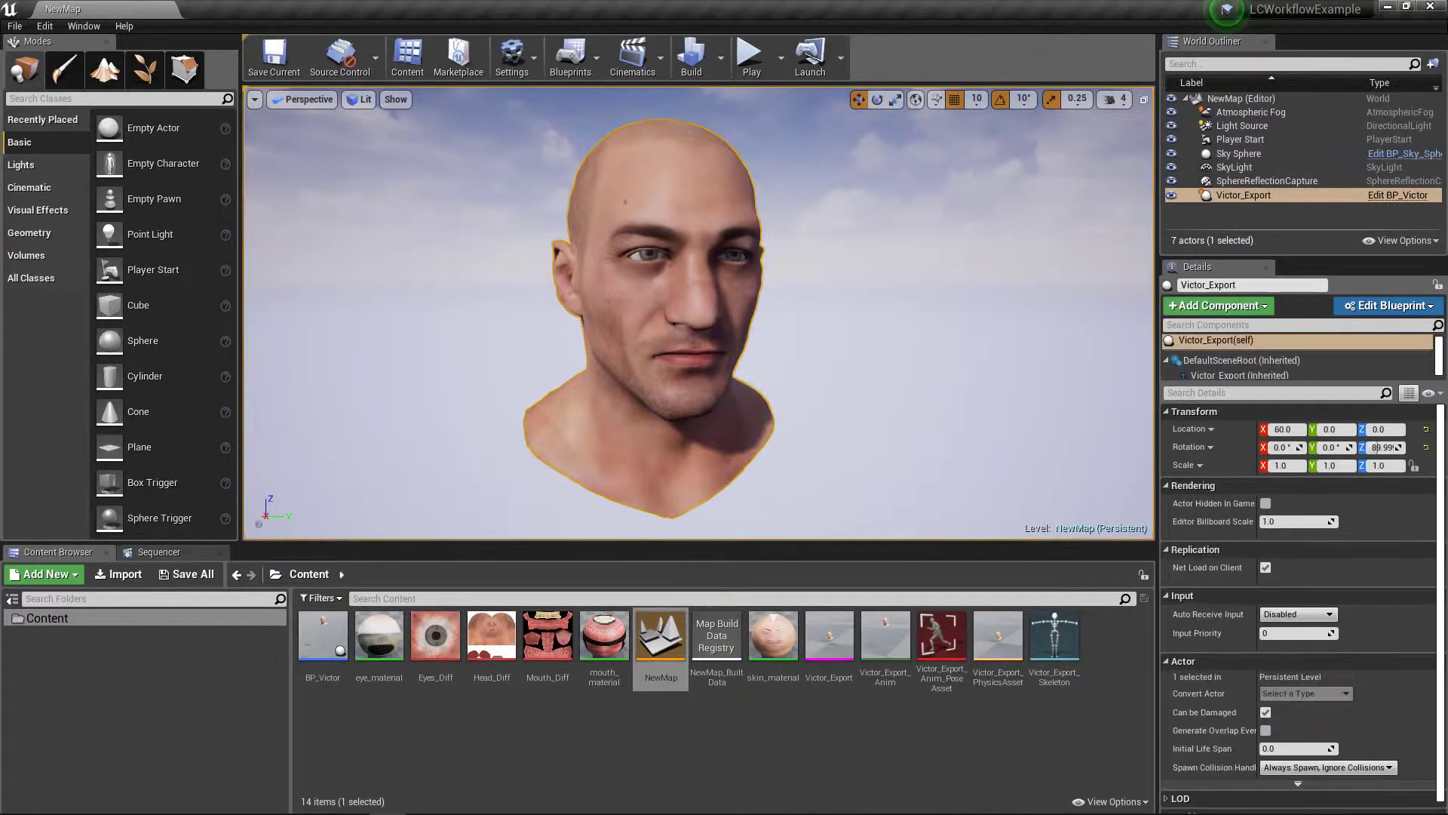
Open the BP_Victor blueprint, inspect its Victor_Export mesh component in the viewport, and return to the Event Graph.
click(322, 636)
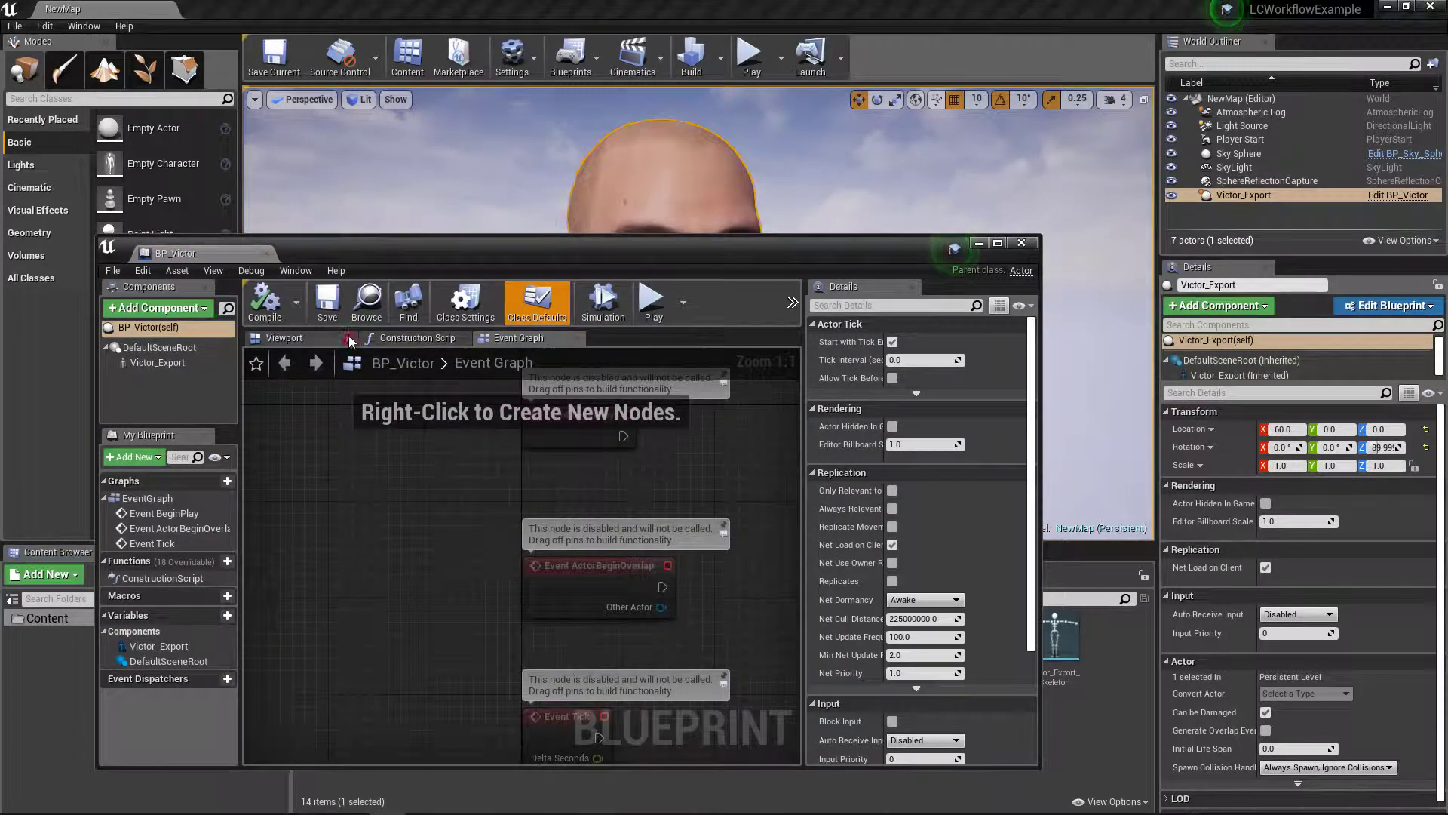
click(336, 338)
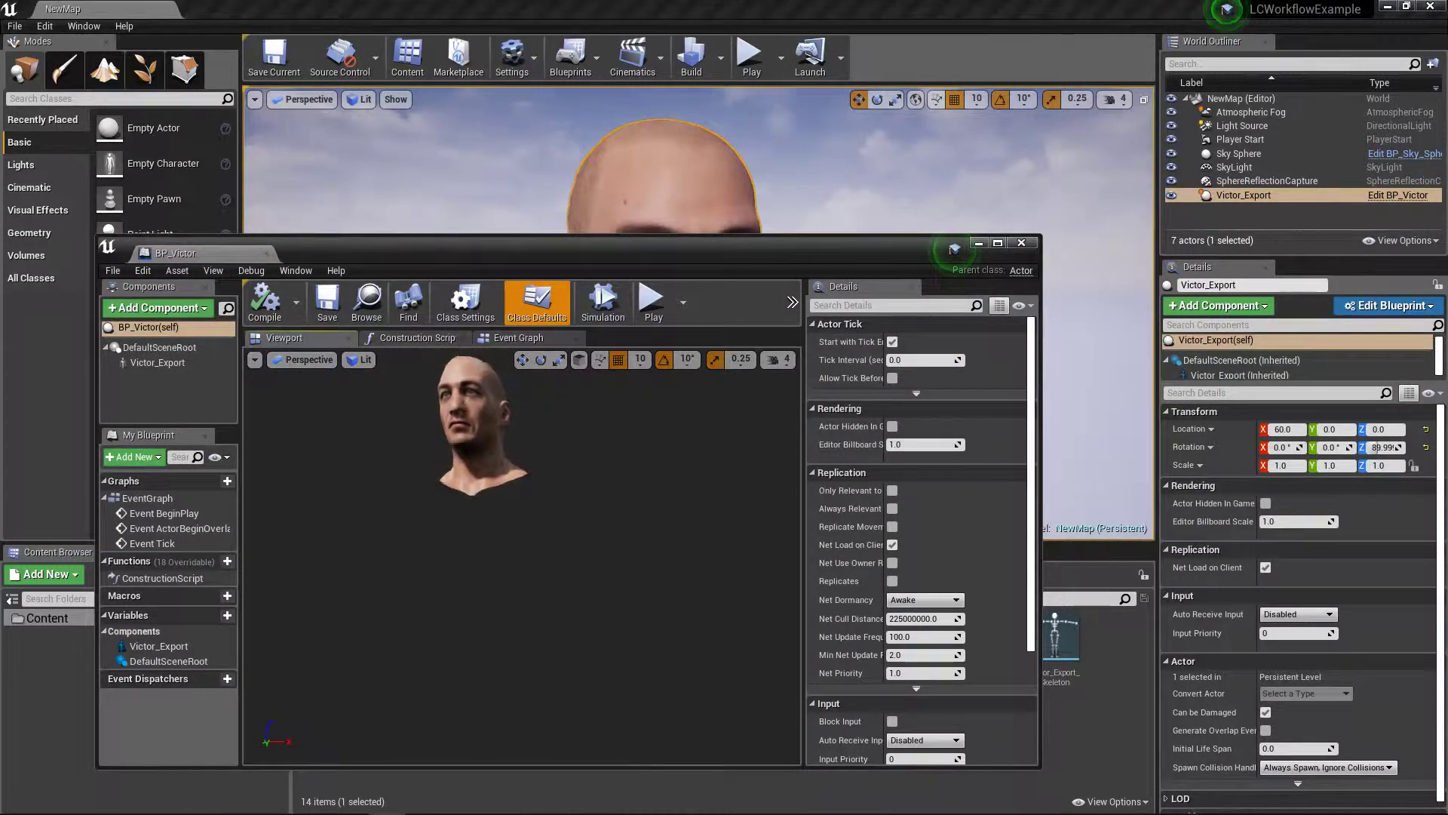
click(156, 363)
right_drag(483, 520, 554, 491)
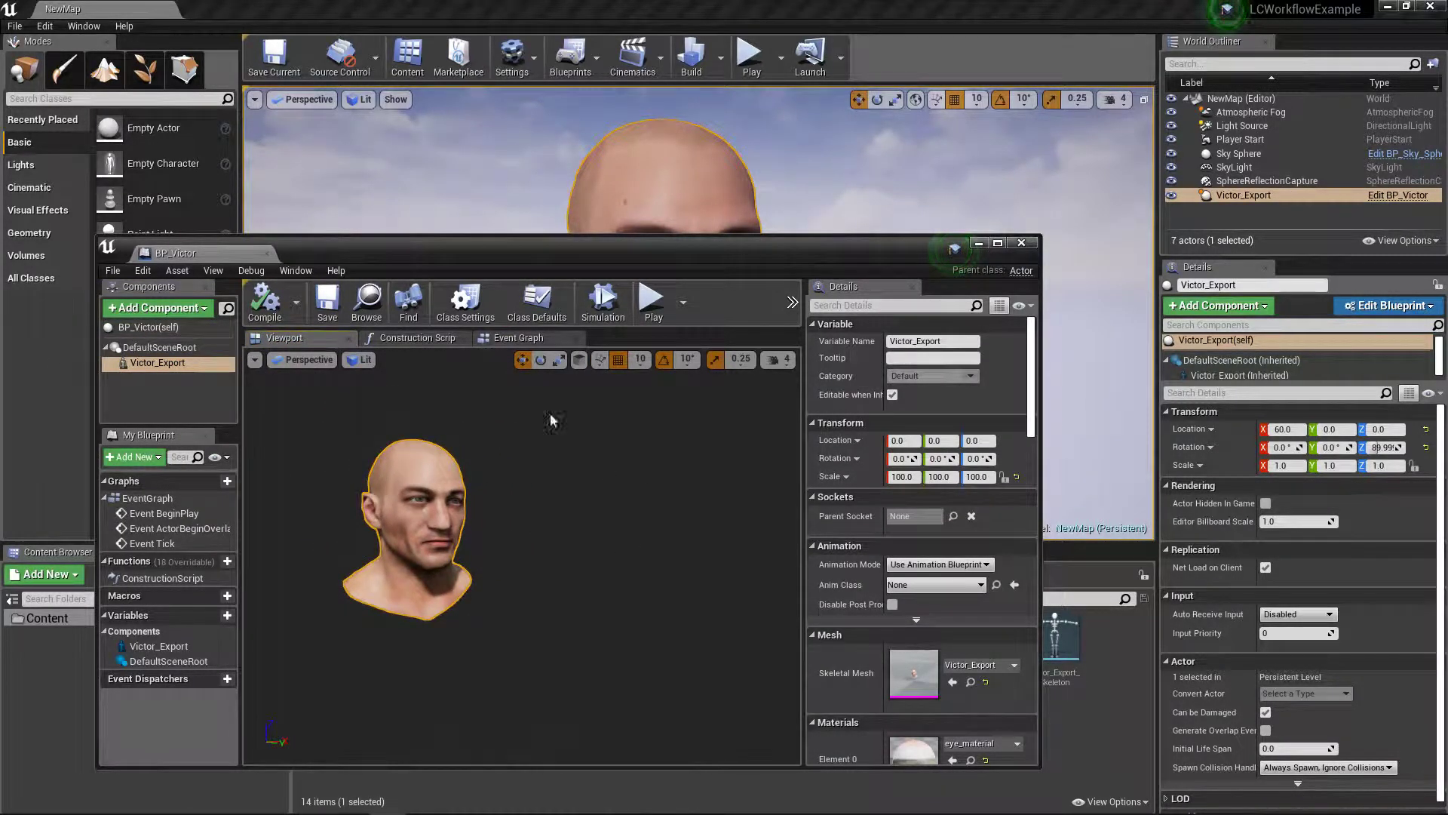
click(518, 338)
right_drag(566, 589, 567, 562)
scroll(638, 596, down, 2)
right_drag(637, 616, 633, 523)
scroll(604, 596, up, 1)
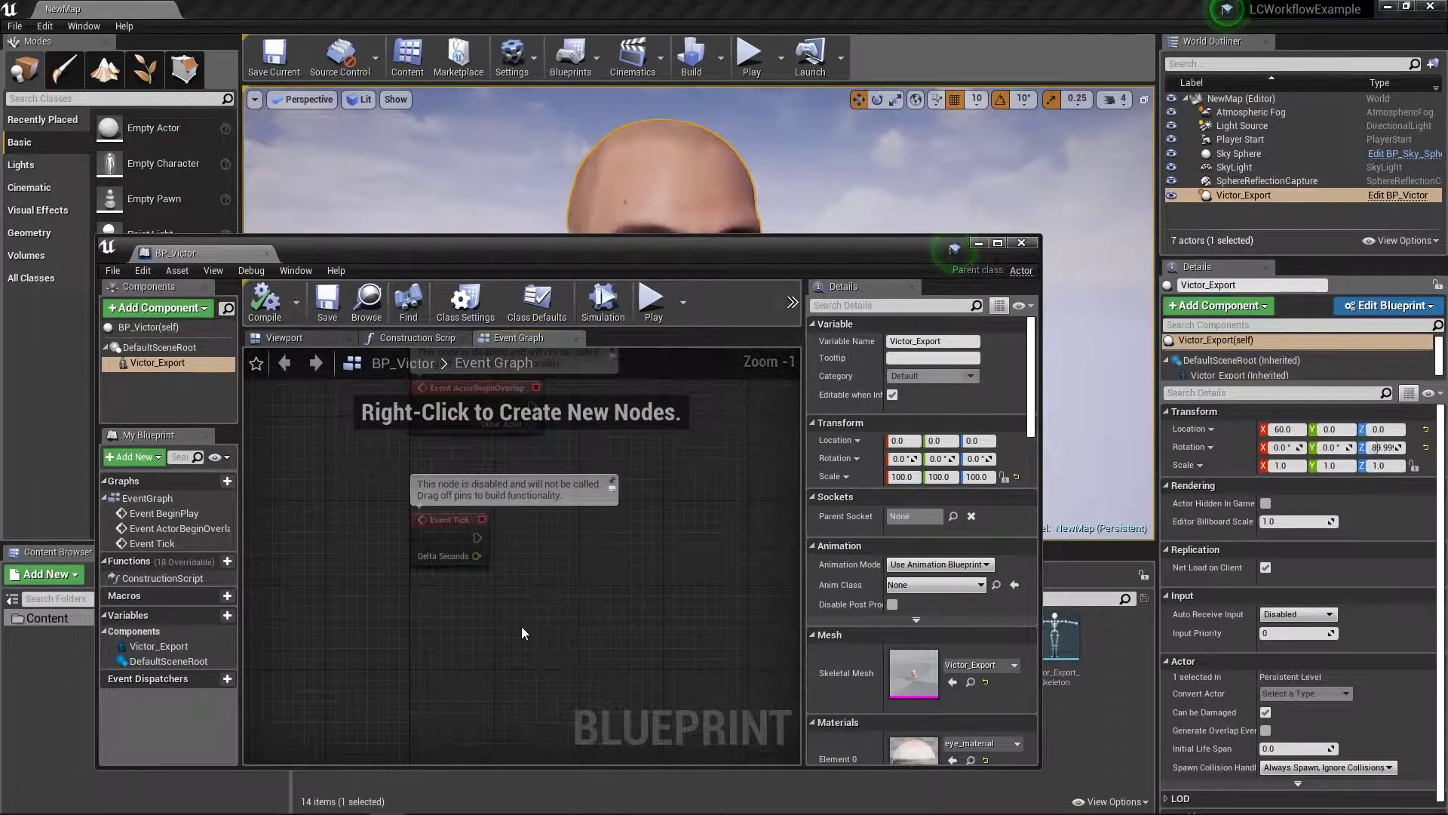
right_click(554, 537)
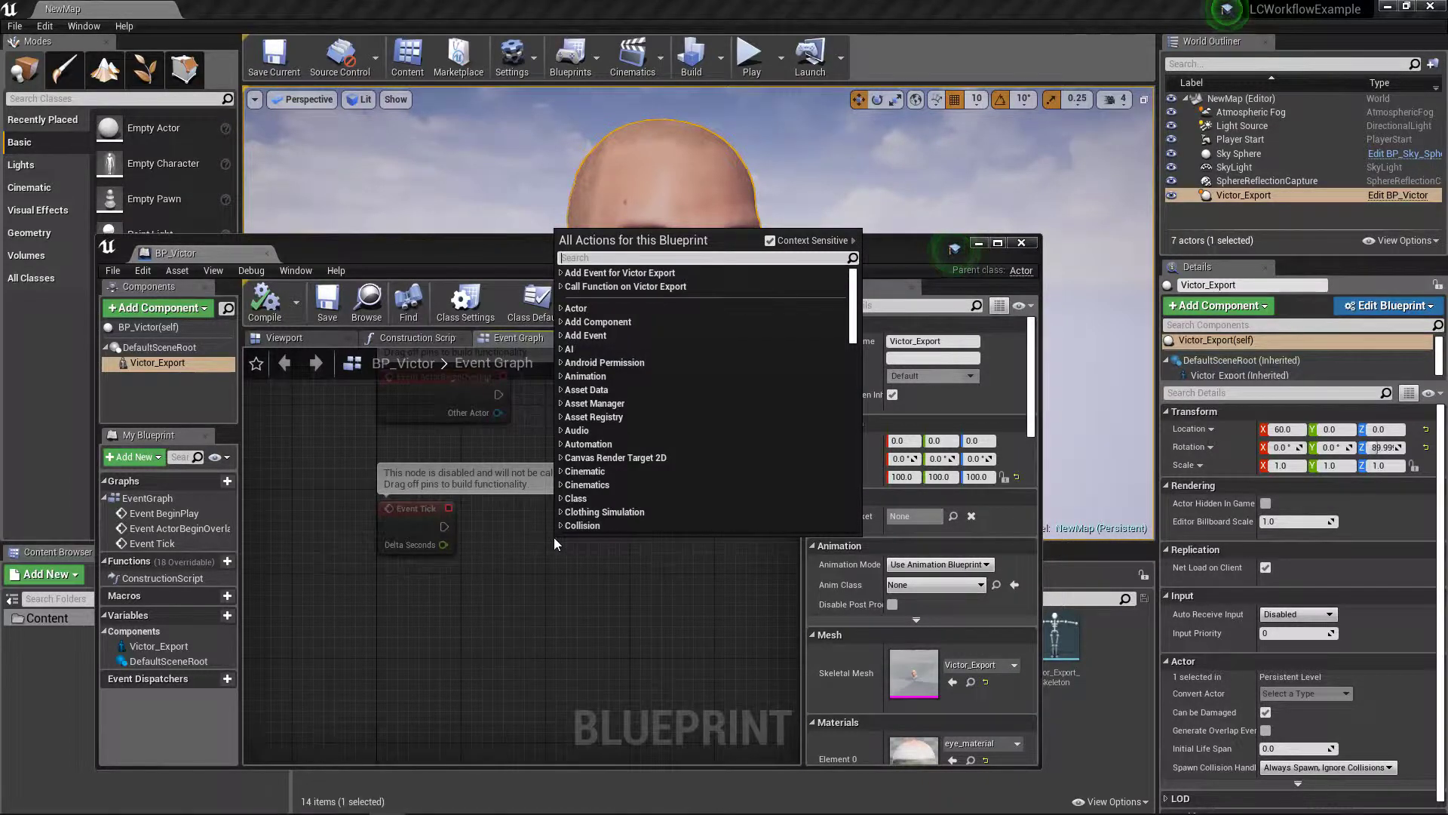
text(fac)
click(158, 427)
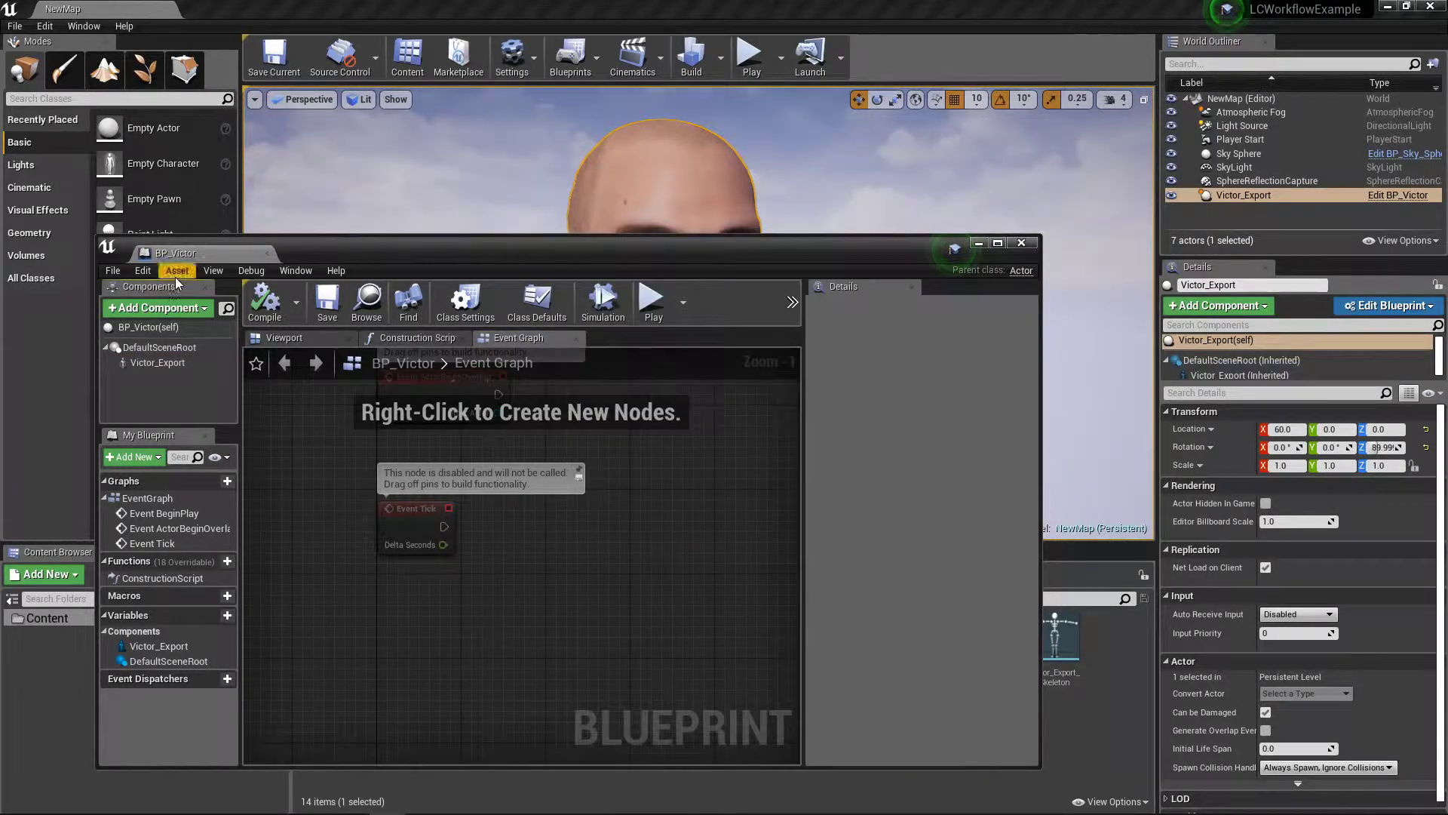
Add a Faceware Live component to the BP_Victor blueprint and select it.
click(158, 308)
text(face)
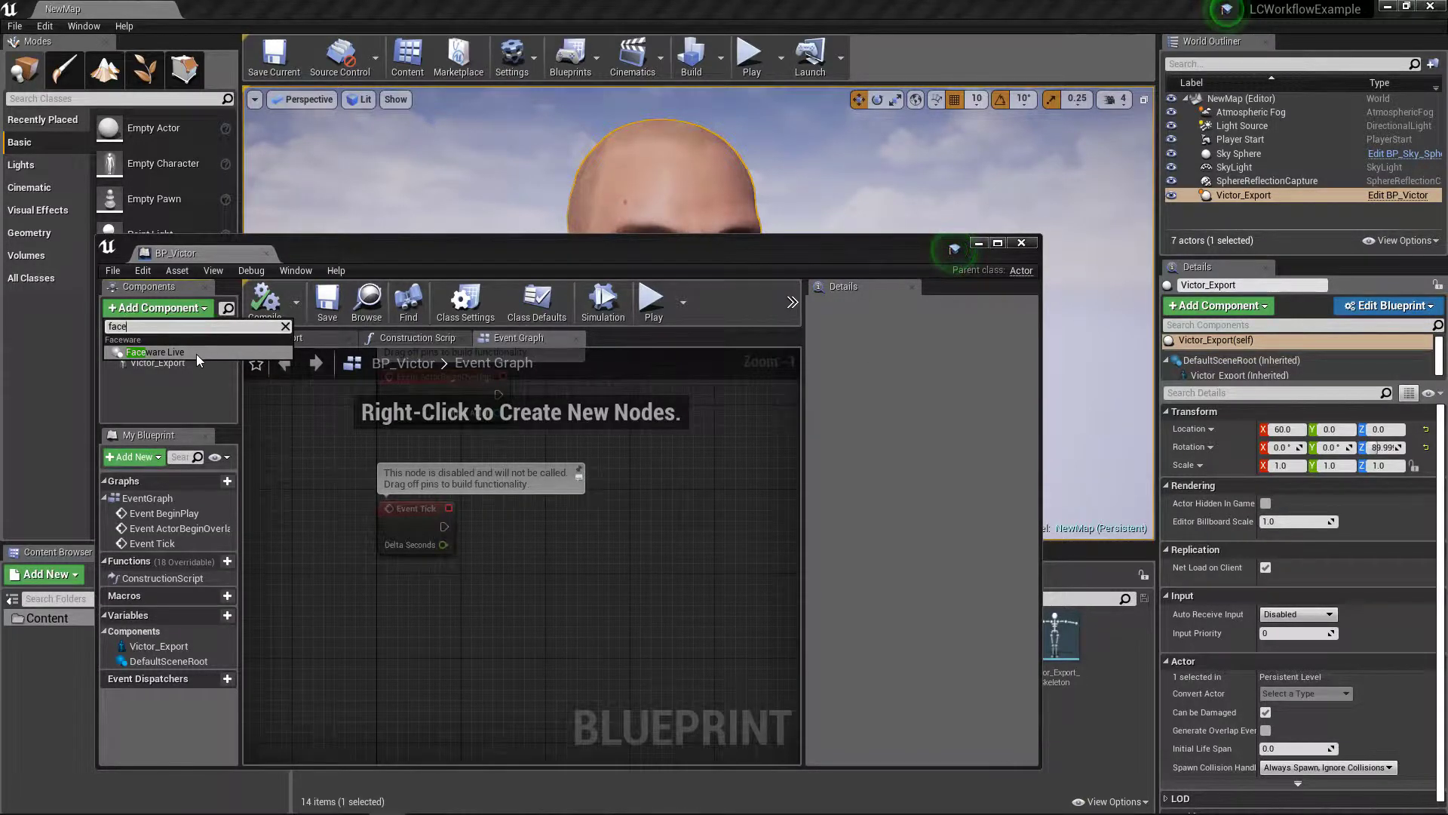
click(194, 351)
click(184, 398)
click(185, 381)
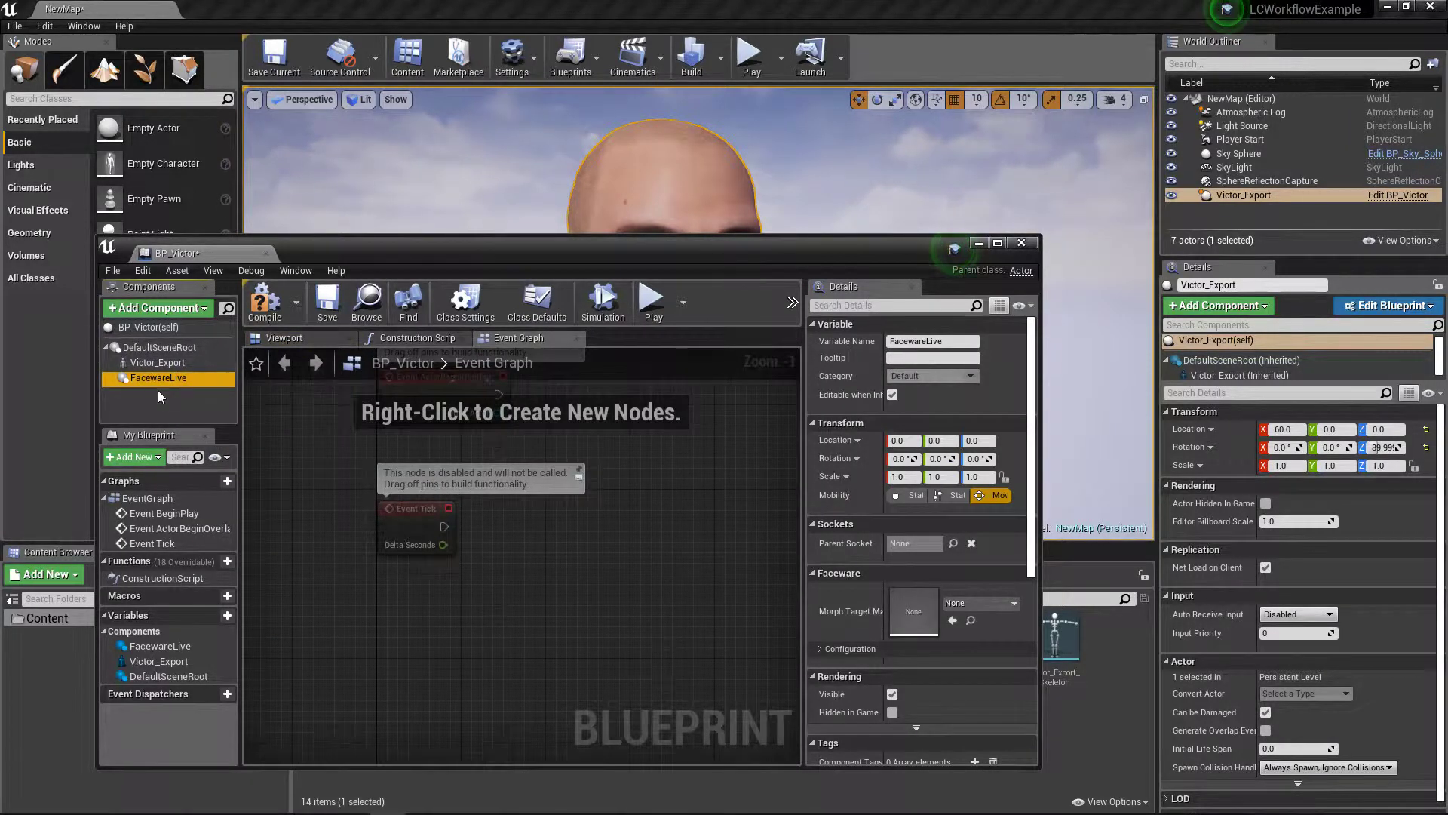
Look over the FacewareLive component's details and compile the BP_Victor blueprint.
scroll(879, 543, down, 1)
scroll(779, 579, down, 2)
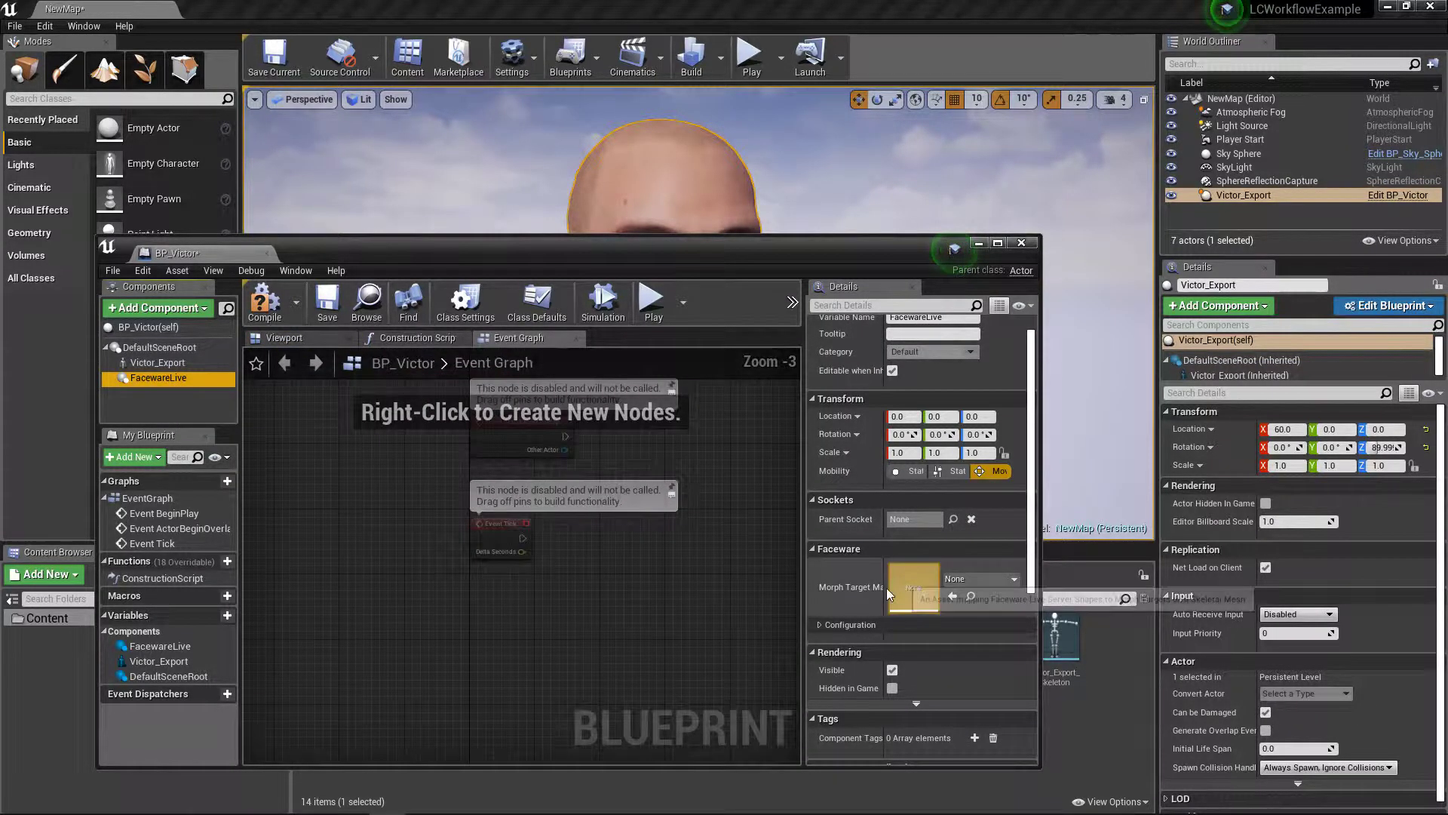
scroll(887, 589, up, 1)
scroll(660, 590, up, 2)
right_drag(660, 590, 540, 621)
scroll(598, 621, down, 1)
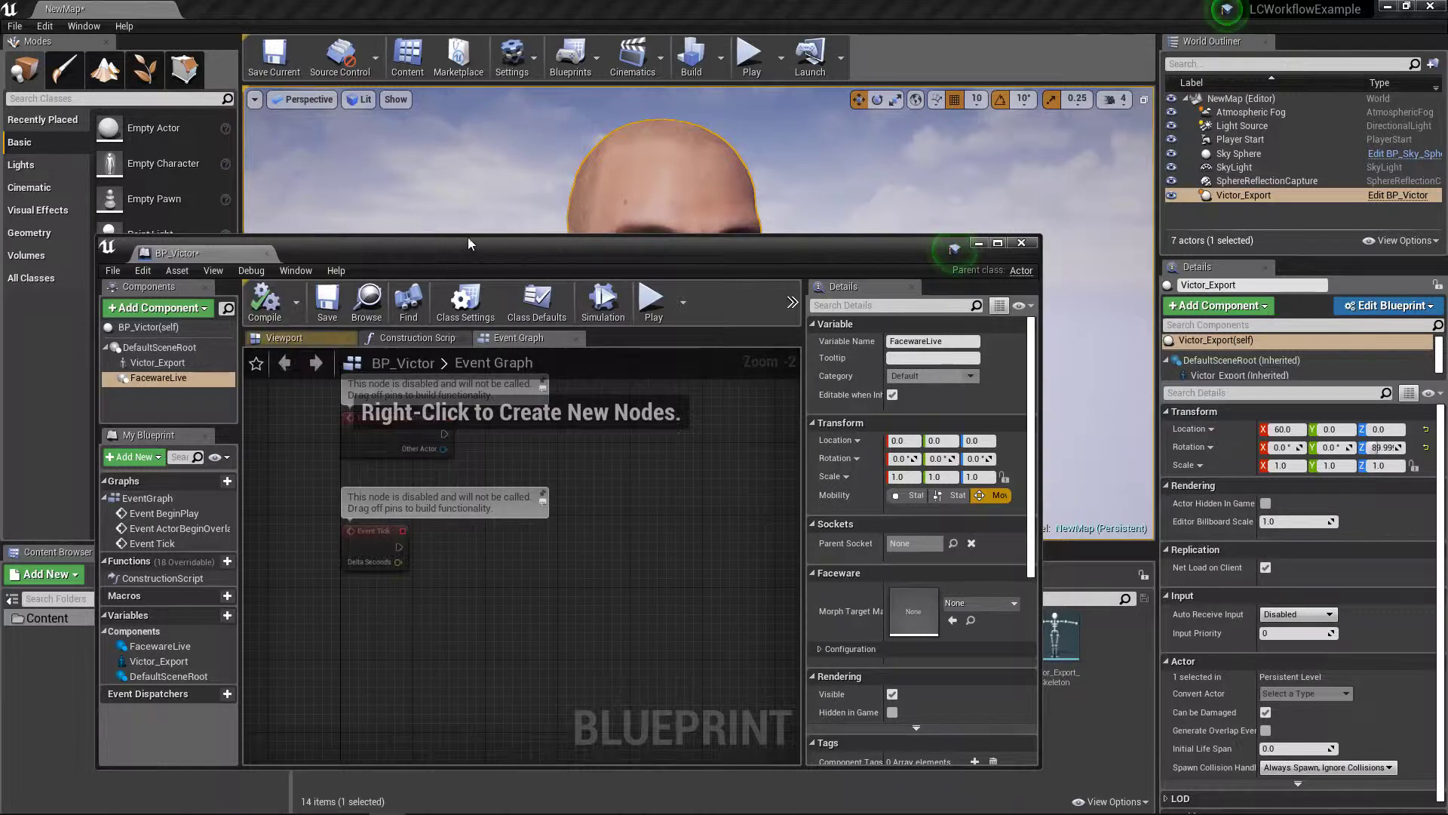
Expand the FacewareLive component's configuration and review its server address, port and connection options, widening the details area to read them.
drag(483, 245, 537, 162)
scroll(961, 490, down, 2)
scroll(963, 494, down, 6)
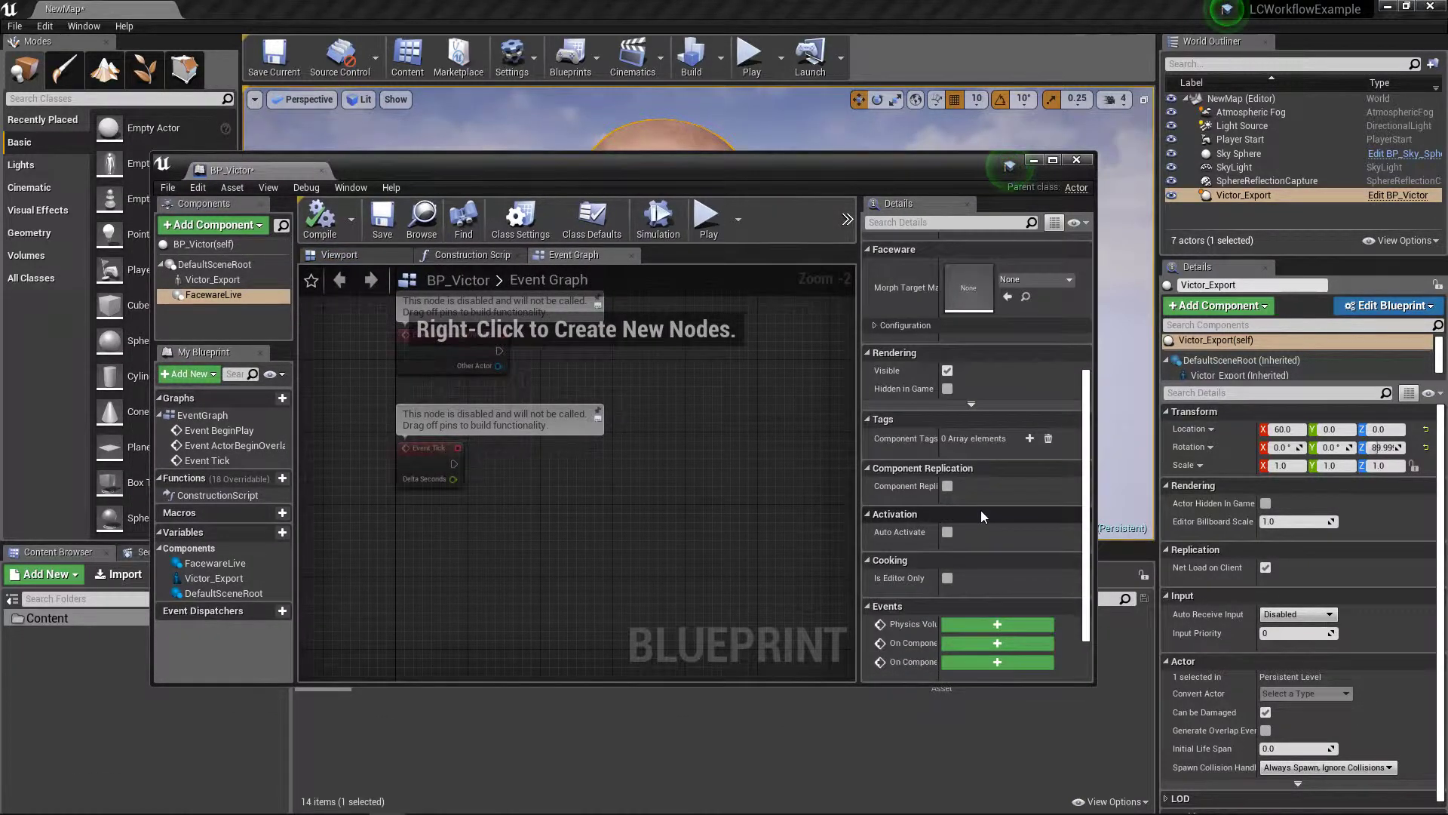
scroll(998, 449, up, 3)
click(869, 398)
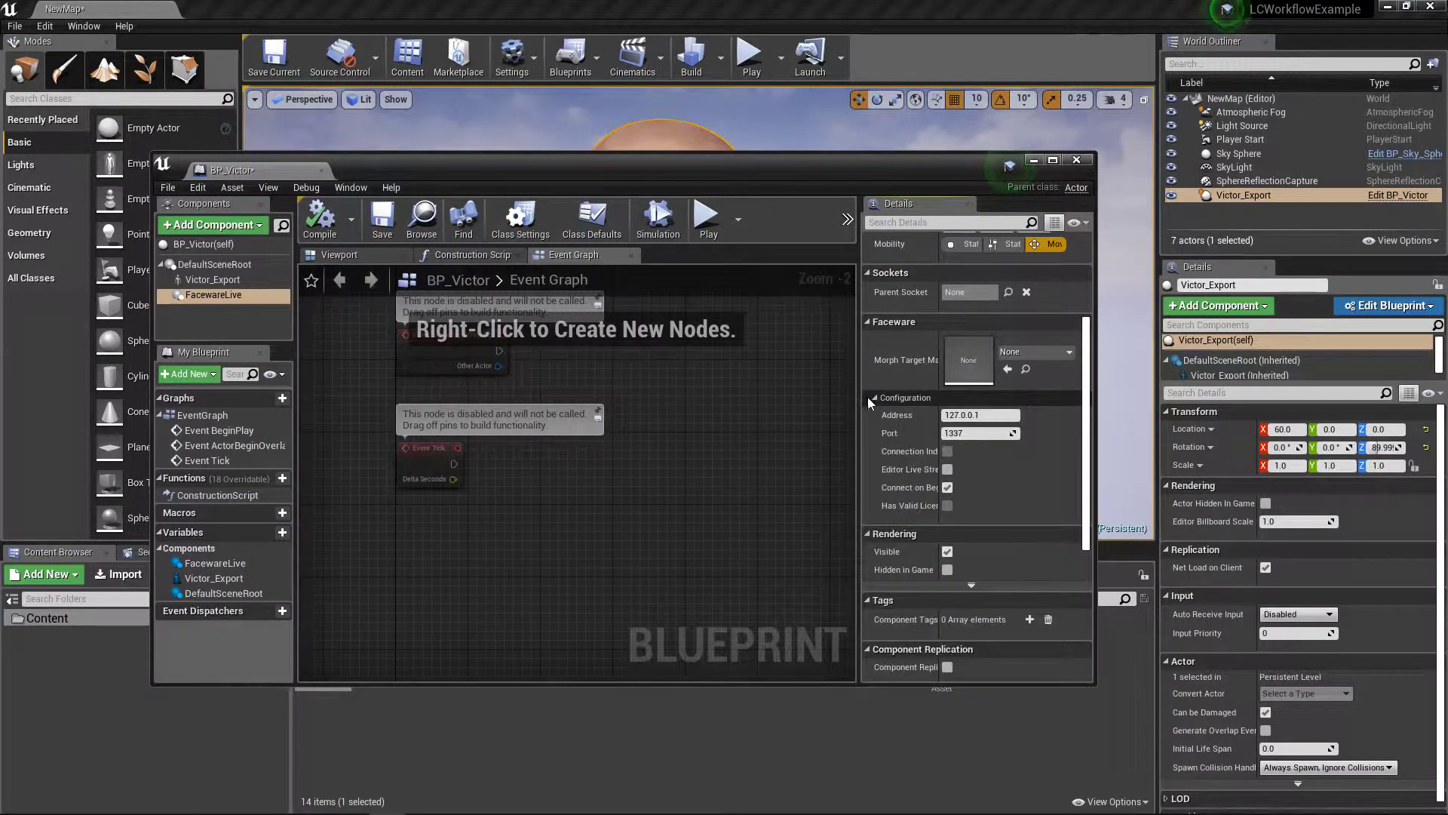
scroll(941, 428, up, 1)
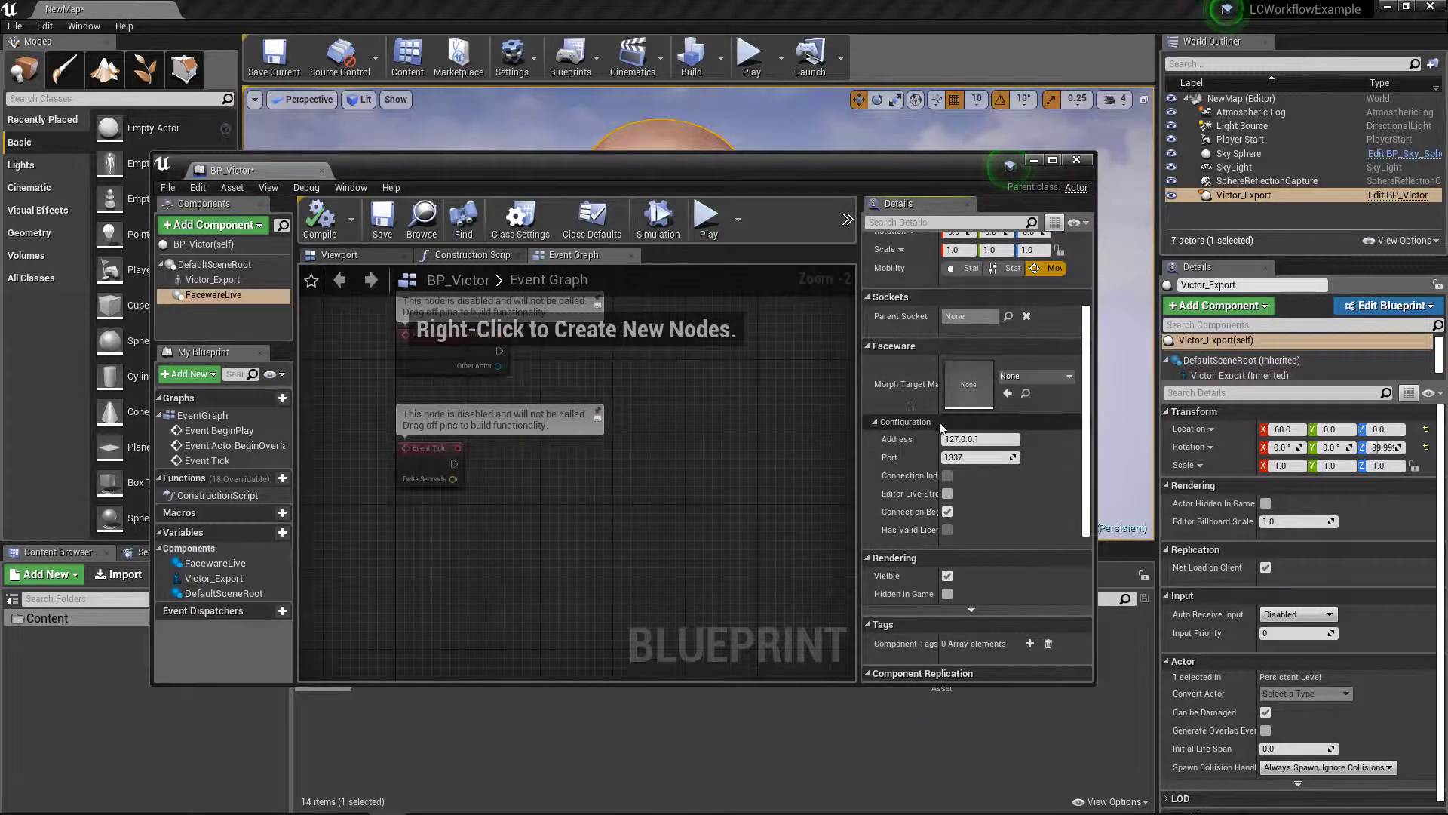
click(990, 439)
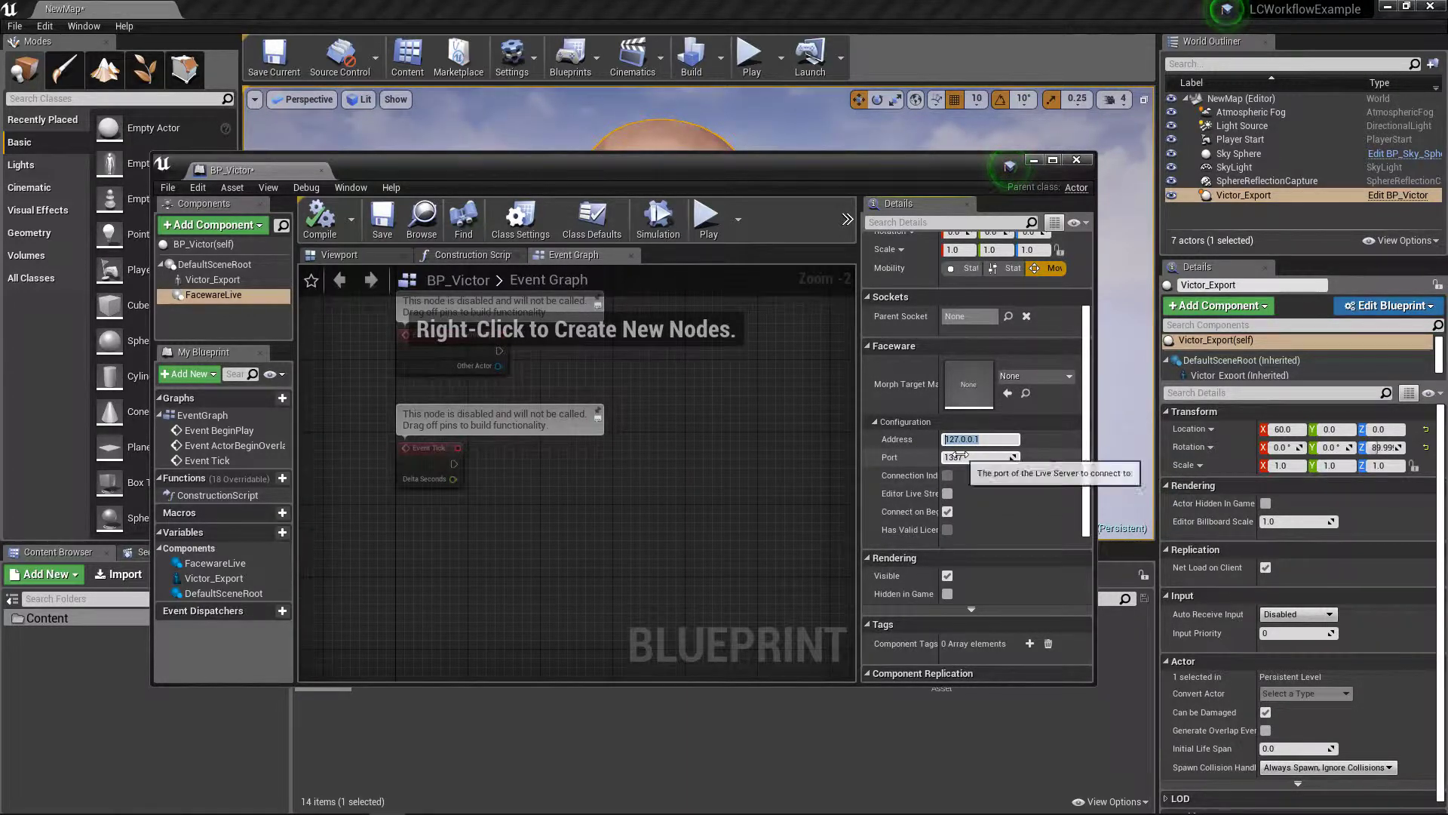
drag(859, 505, 789, 506)
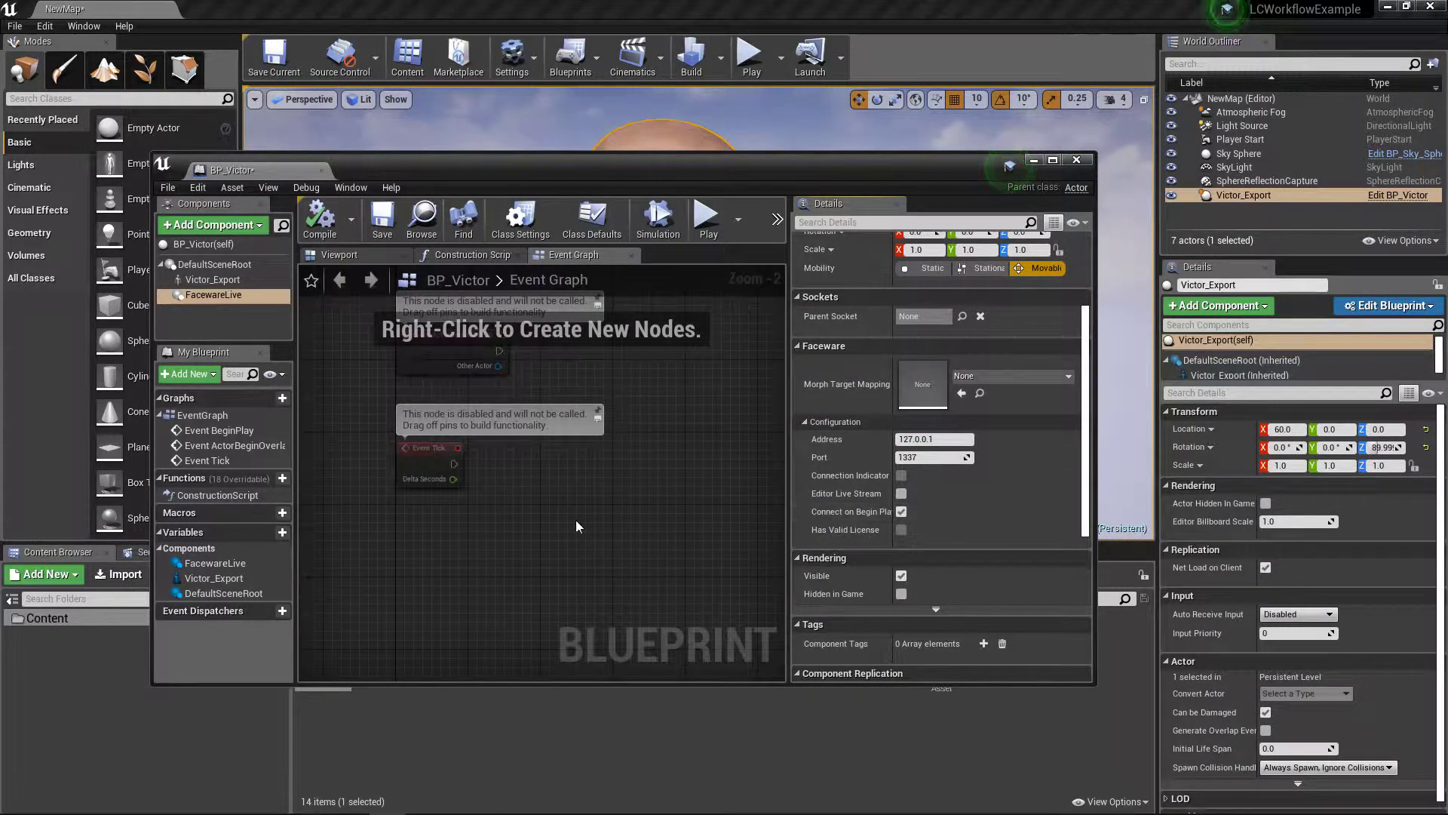
right_drag(593, 564, 560, 519)
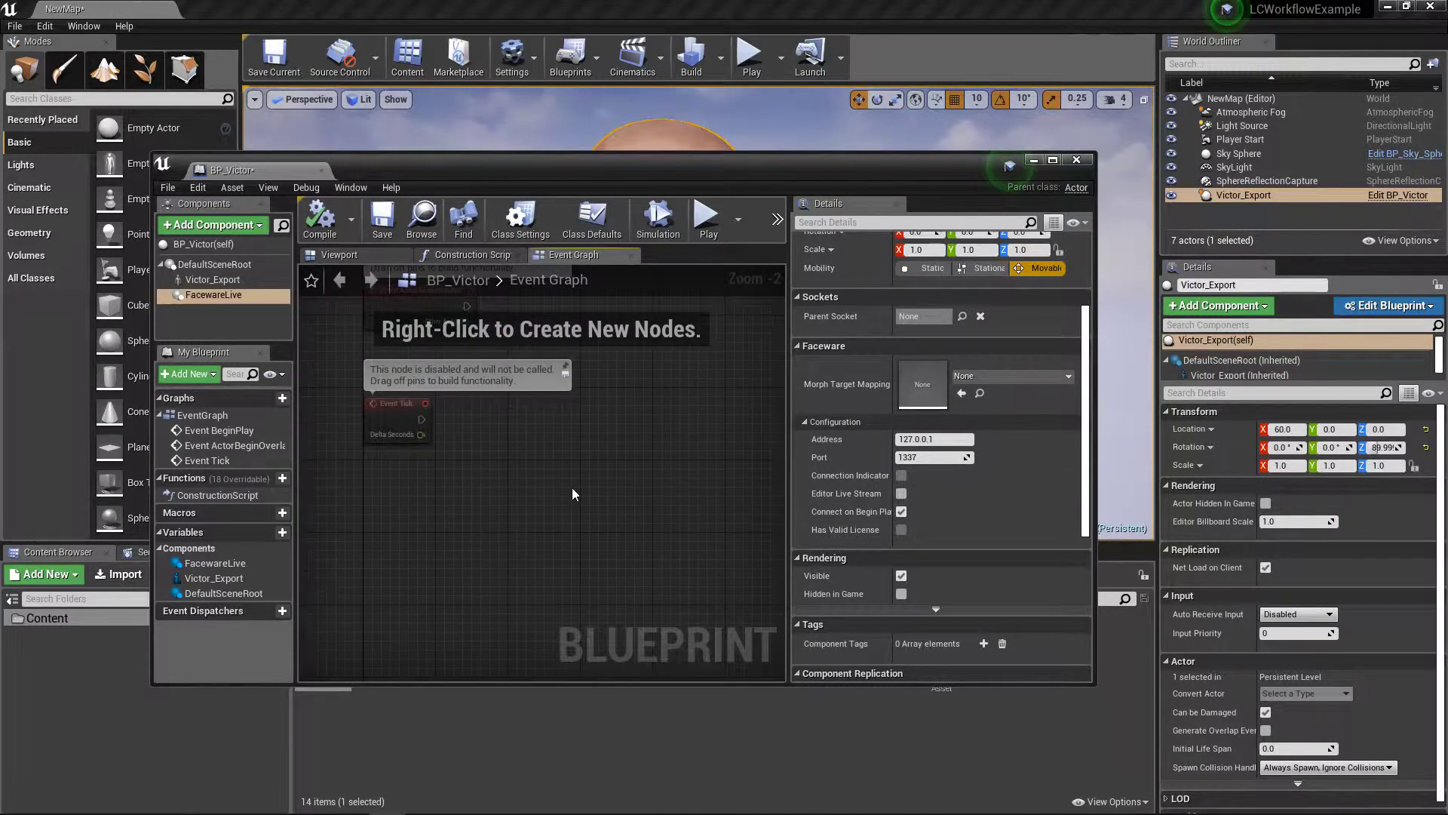
right_drag(541, 498, 528, 490)
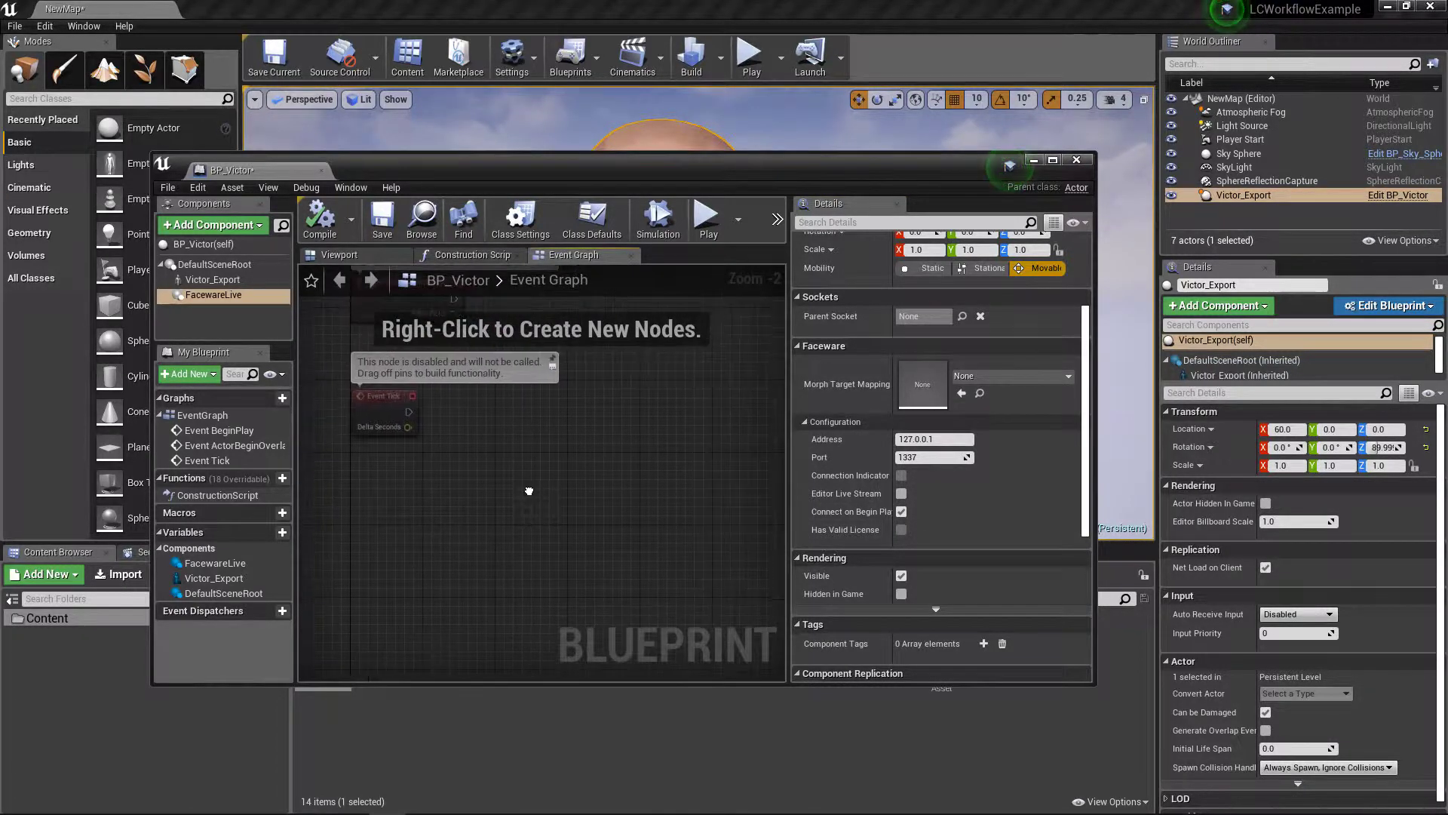
mouse_move(789, 477)
mouse_down()
mouse_move(825, 482)
mouse_move(791, 480)
mouse_up()
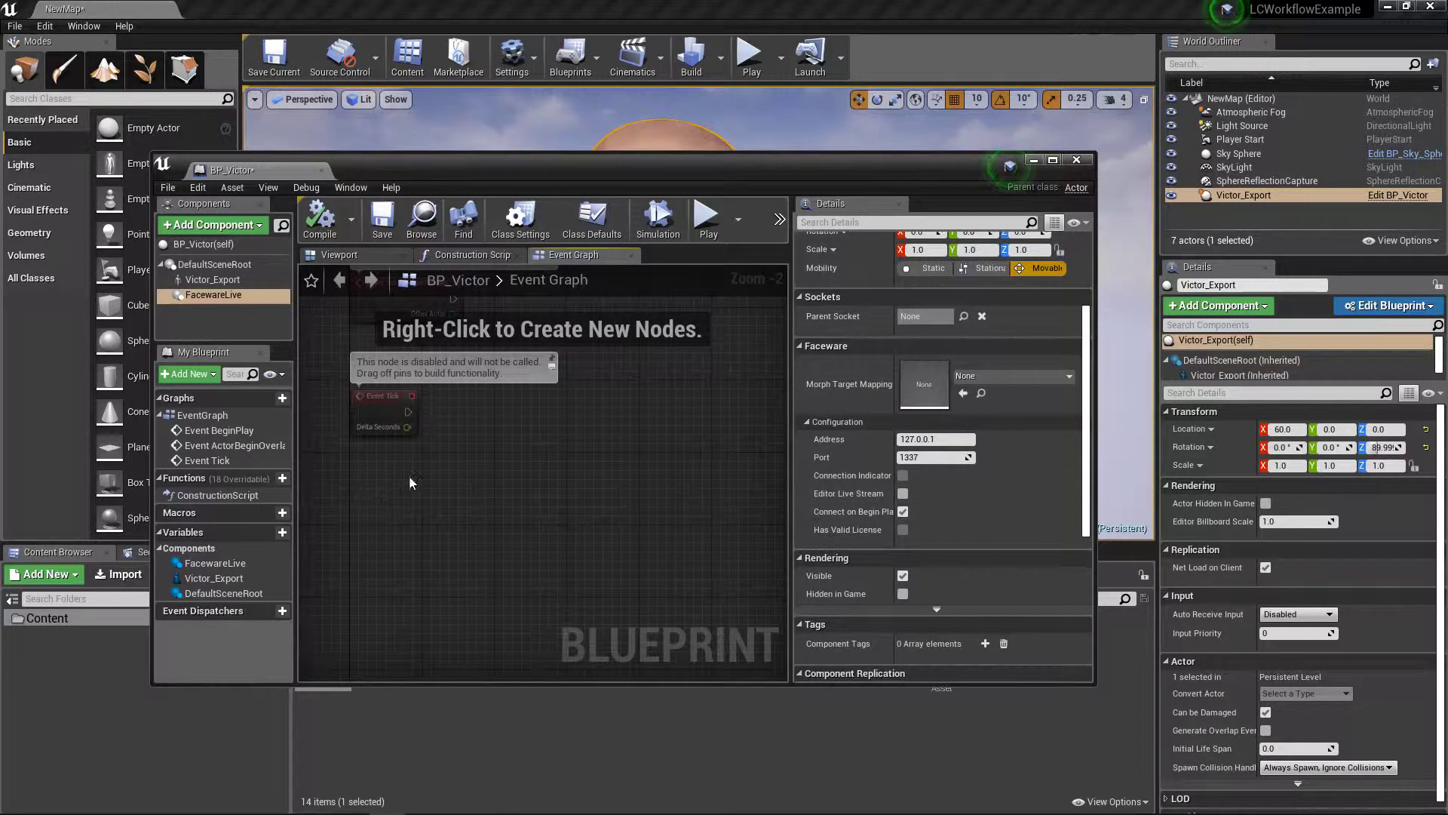
click(265, 533)
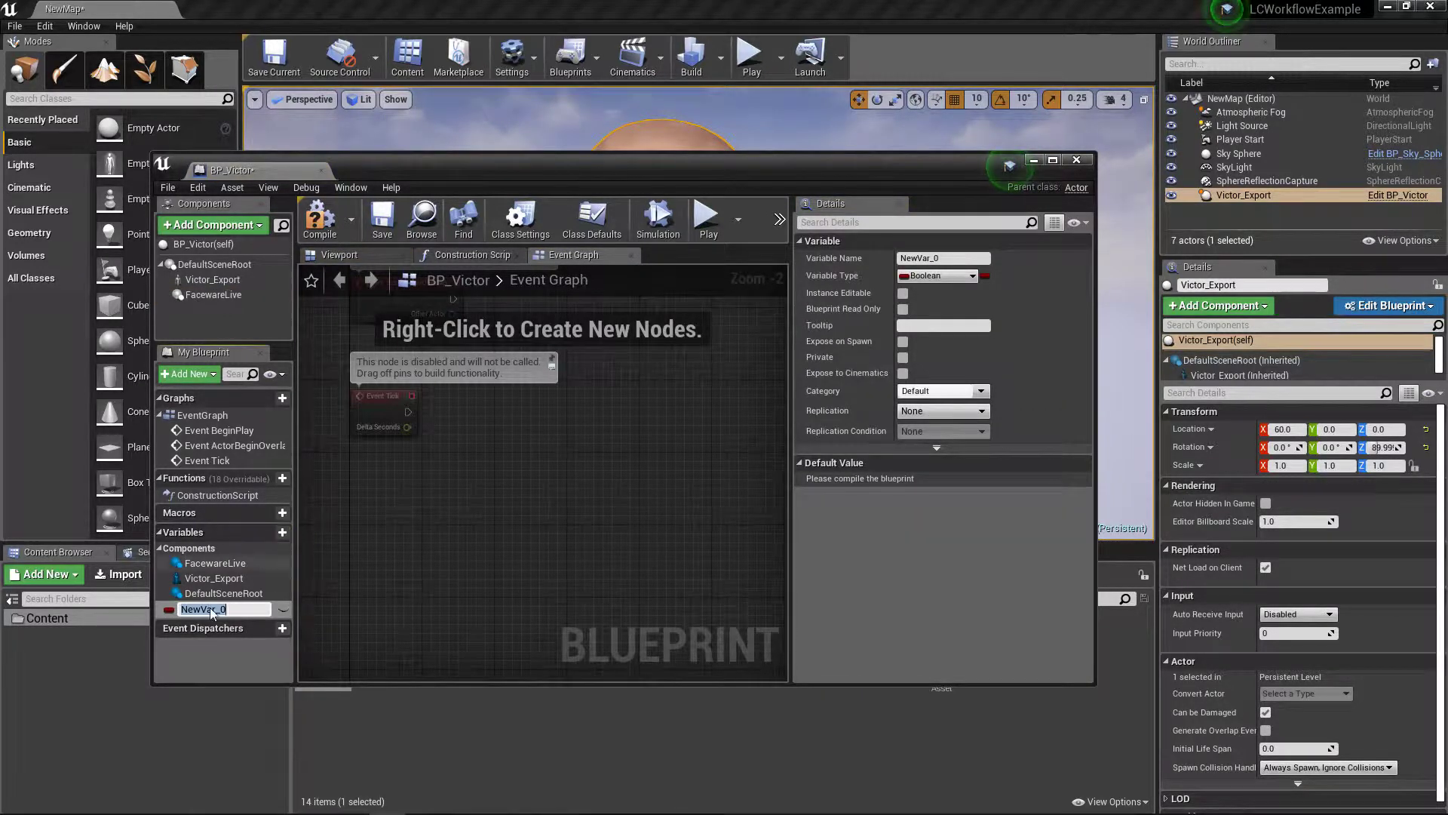
click(233, 609)
key(Delete)
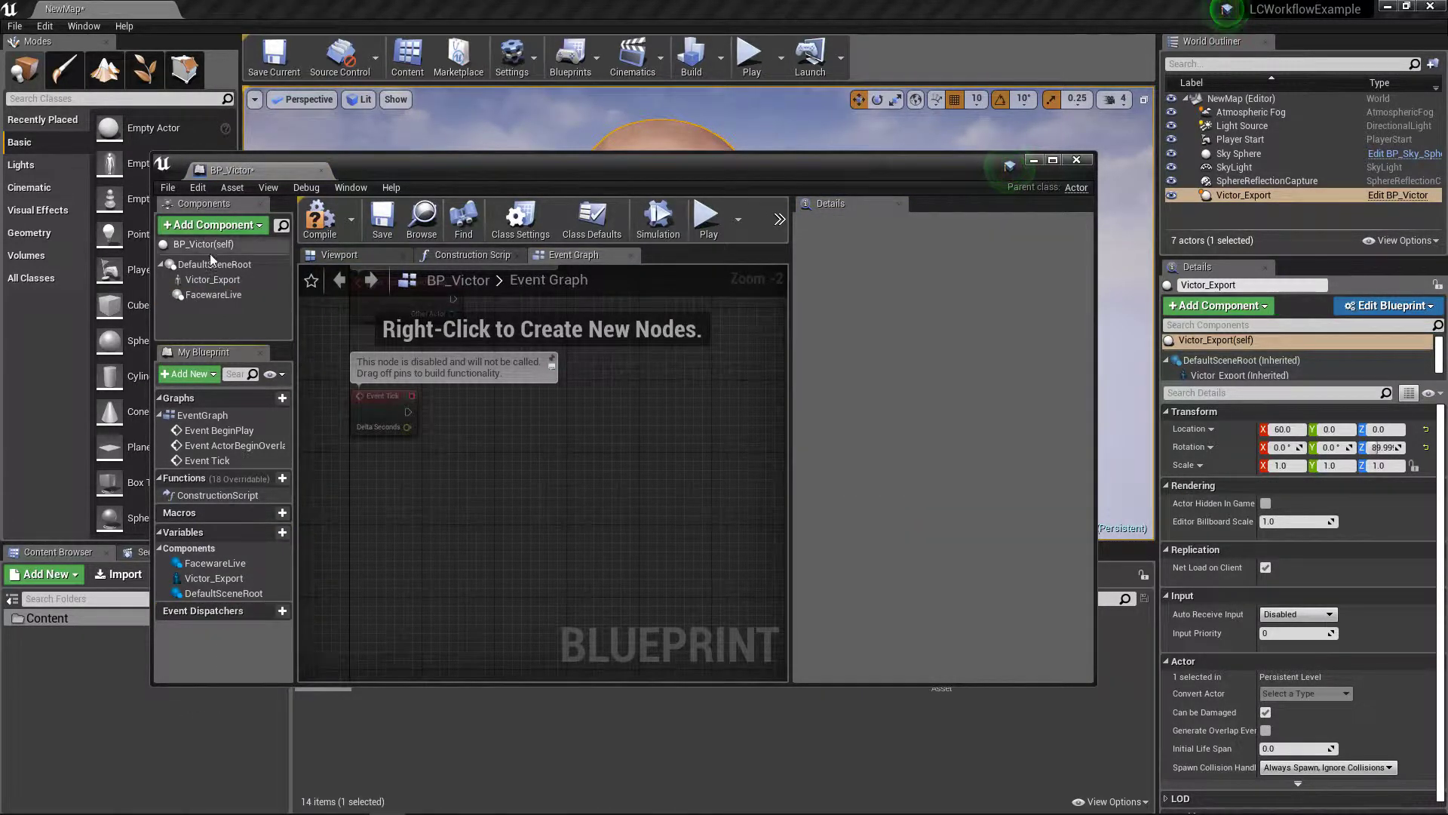
Recompile BP_Victor with the FacewareLive component selected and minimize the blueprint editor.
drag(215, 293, 211, 322)
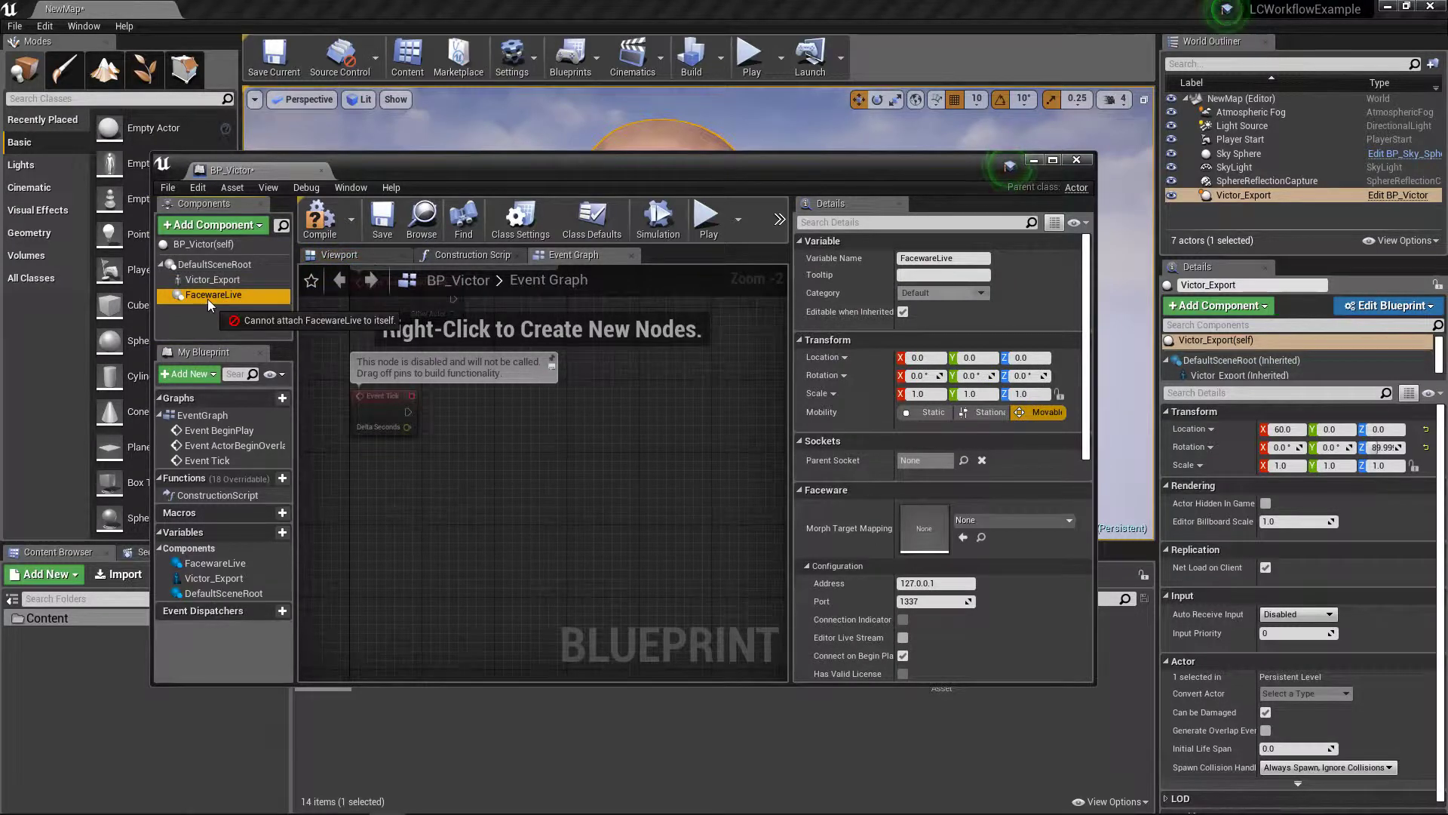
right_drag(573, 469, 586, 504)
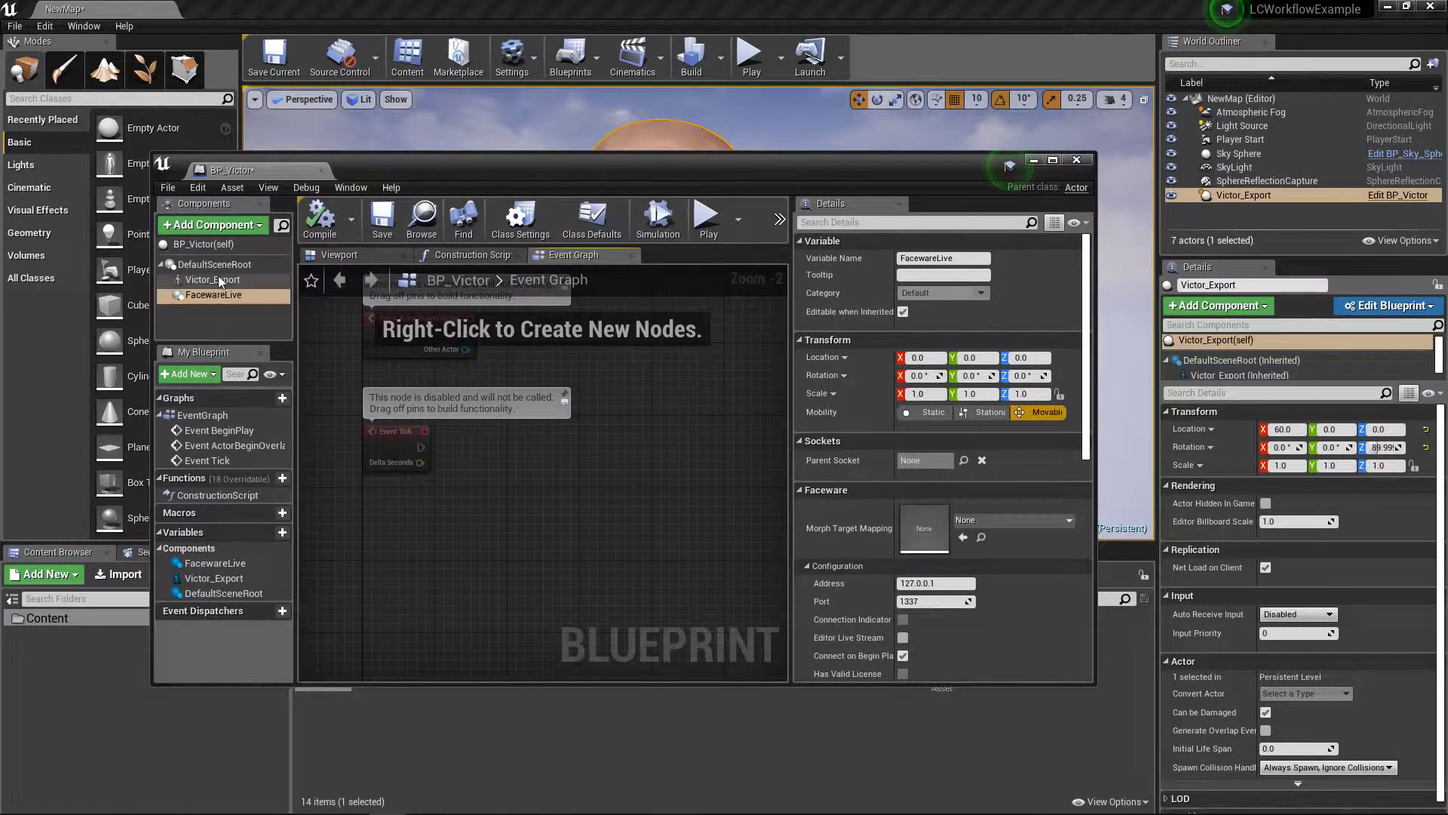
drag(963, 157, 966, 212)
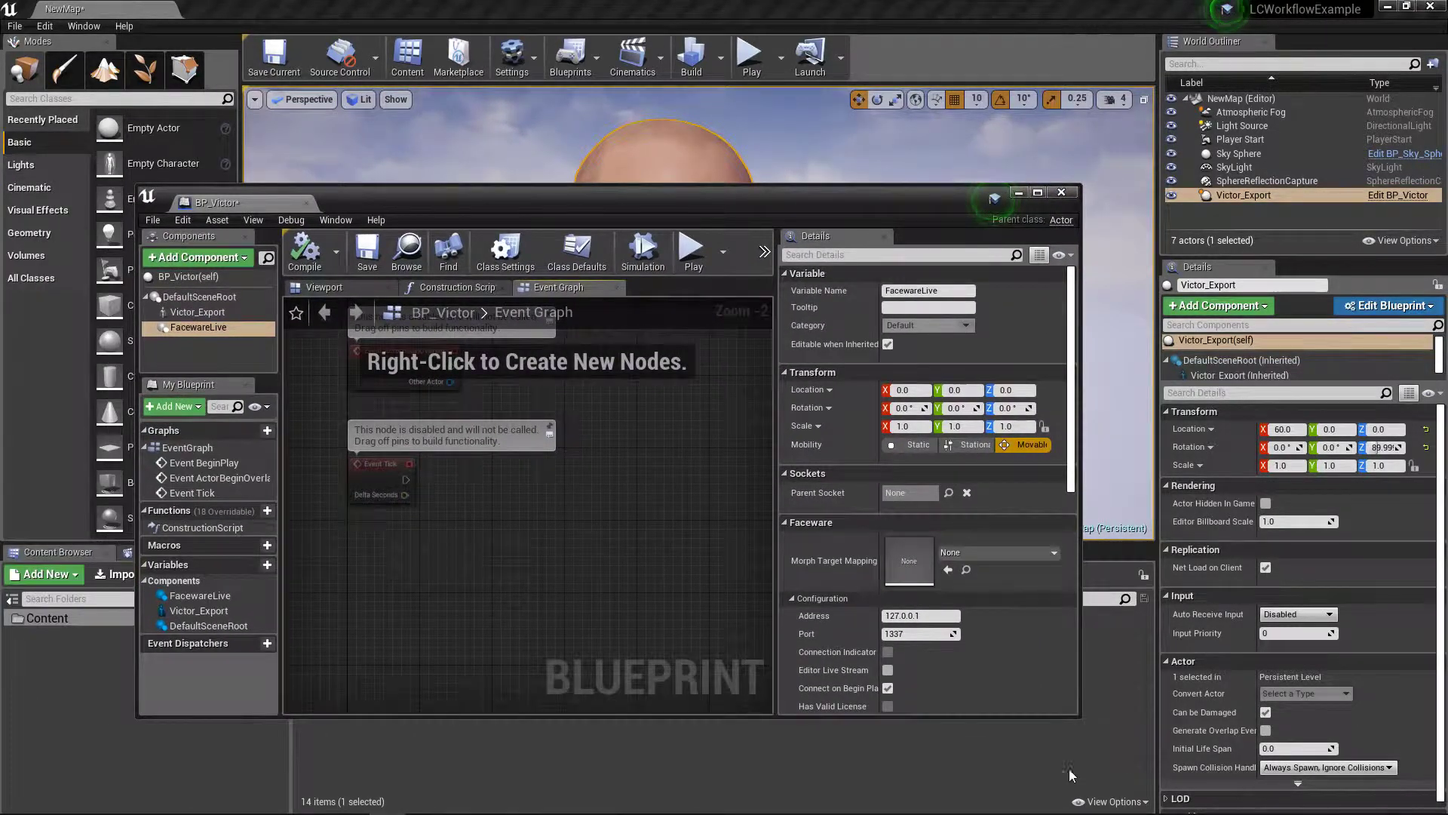
click(1016, 192)
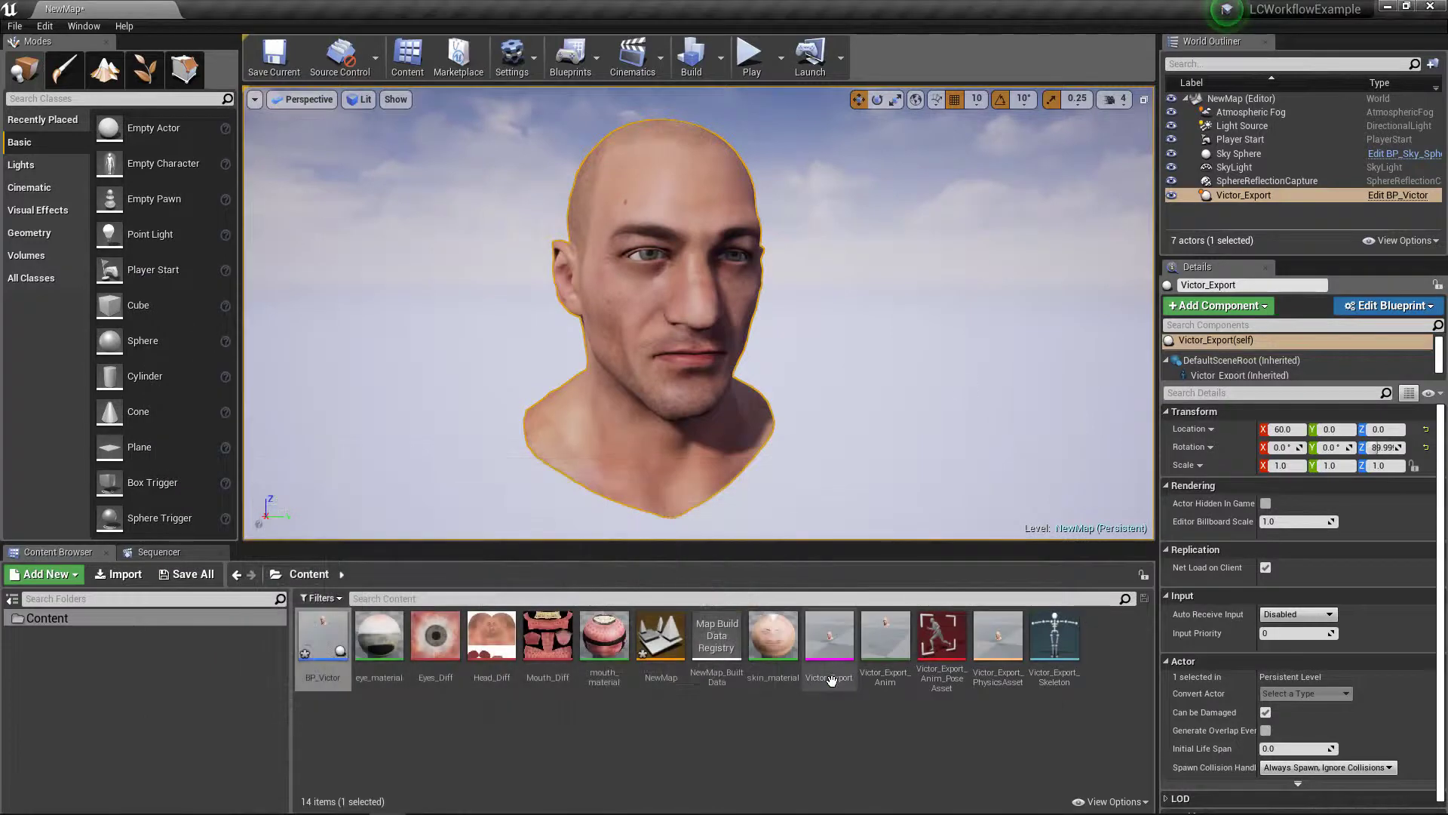
Create an Anim Blueprint from the Victor_Export skeletal mesh and name it ABP_Victor.
right_click(827, 647)
mouse_move(923, 187)
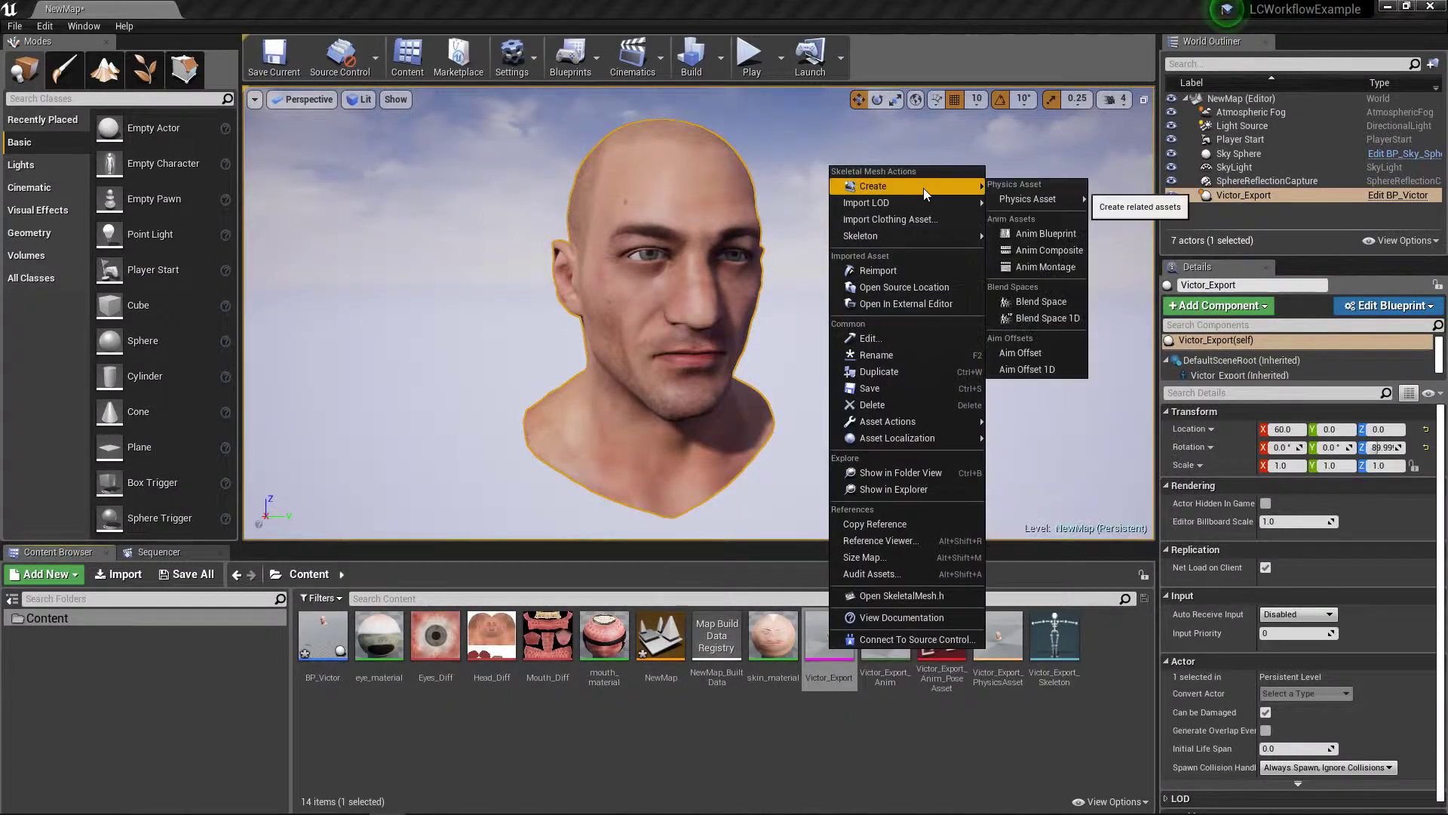
click(1067, 236)
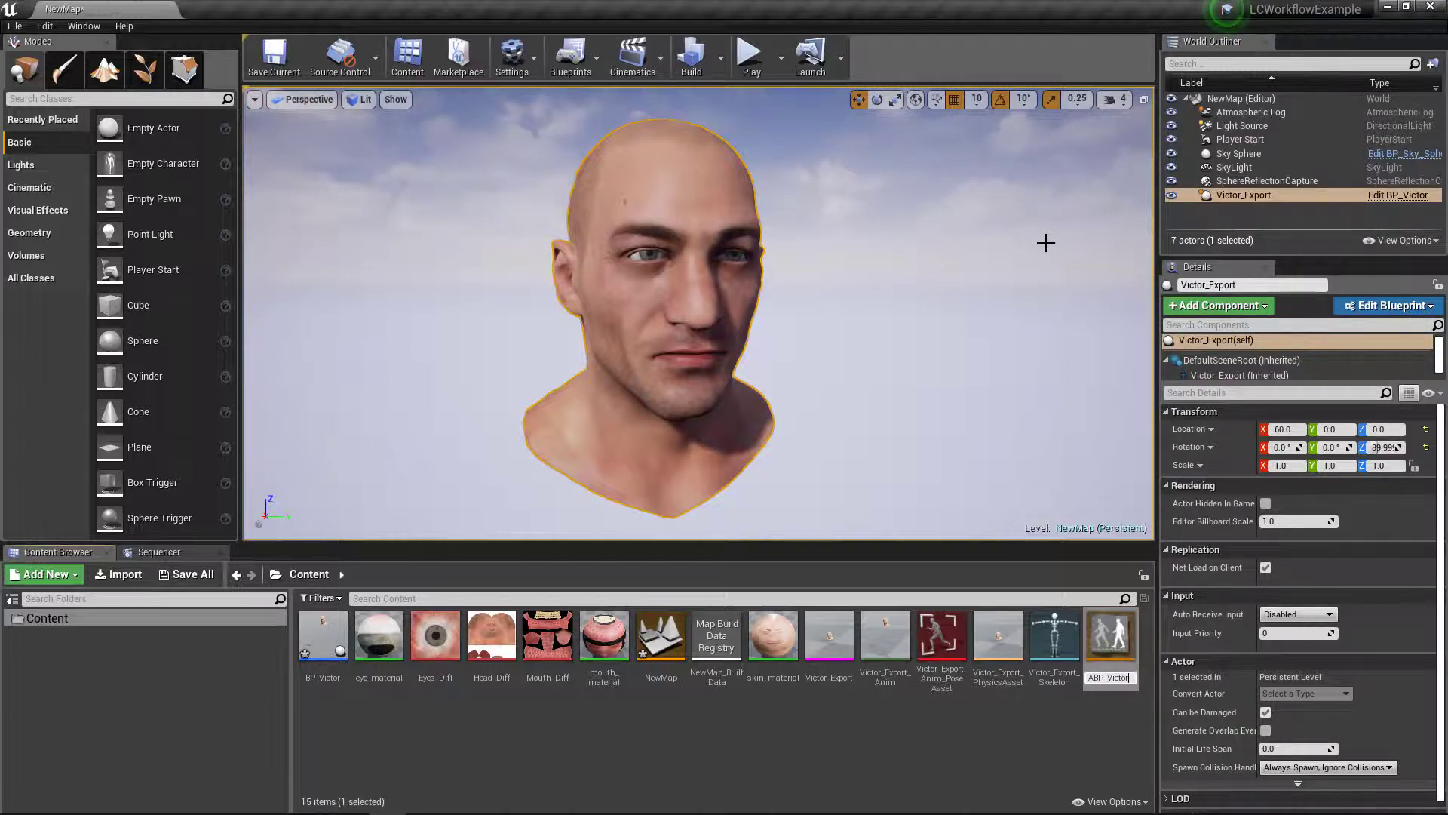
key(Return)
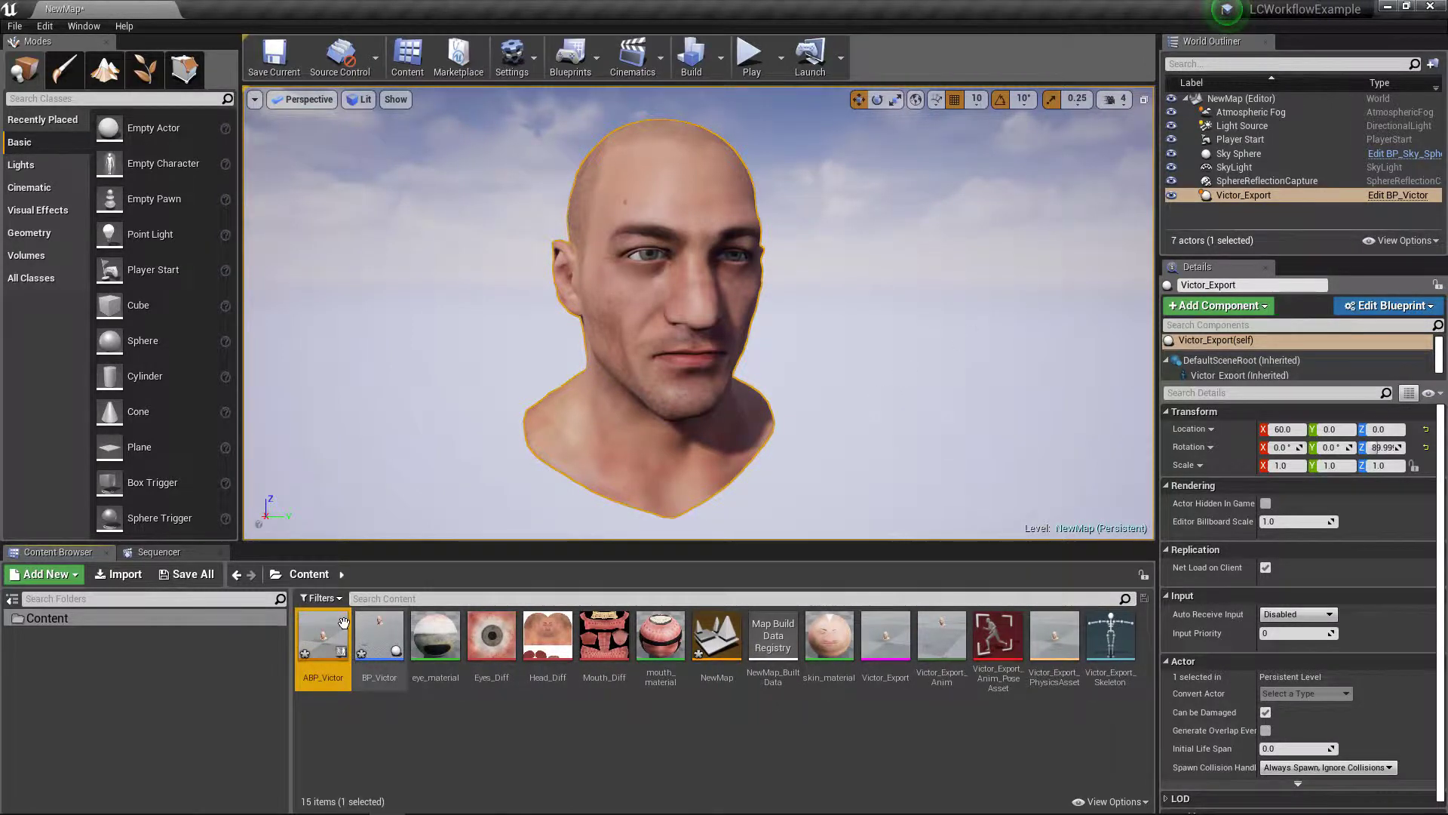
Open the ABP_Victor animation blueprint on its Anim Graph, with free space around the Final Animation Pose node.
double_click(323, 637)
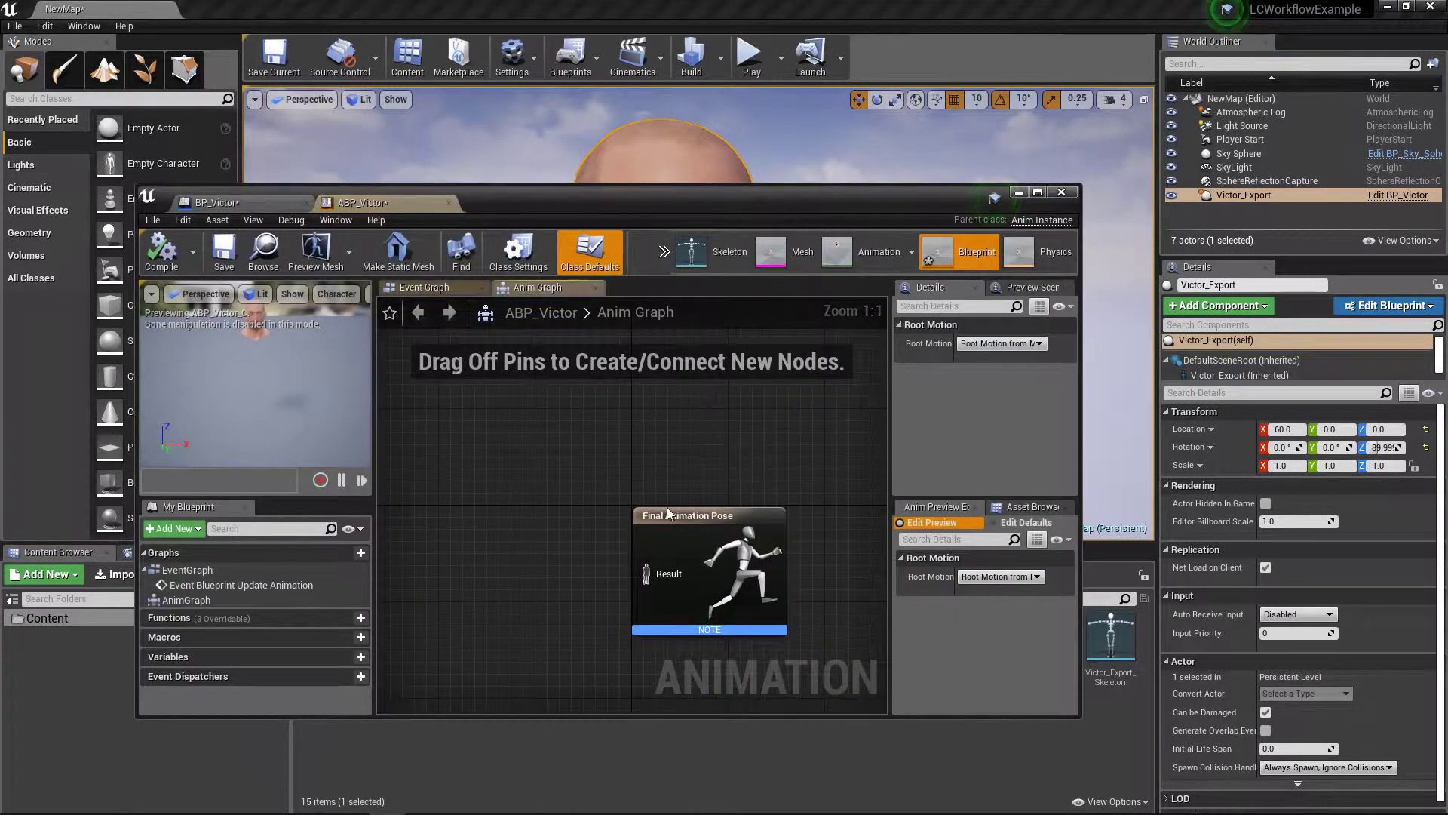
right_drag(598, 444, 661, 428)
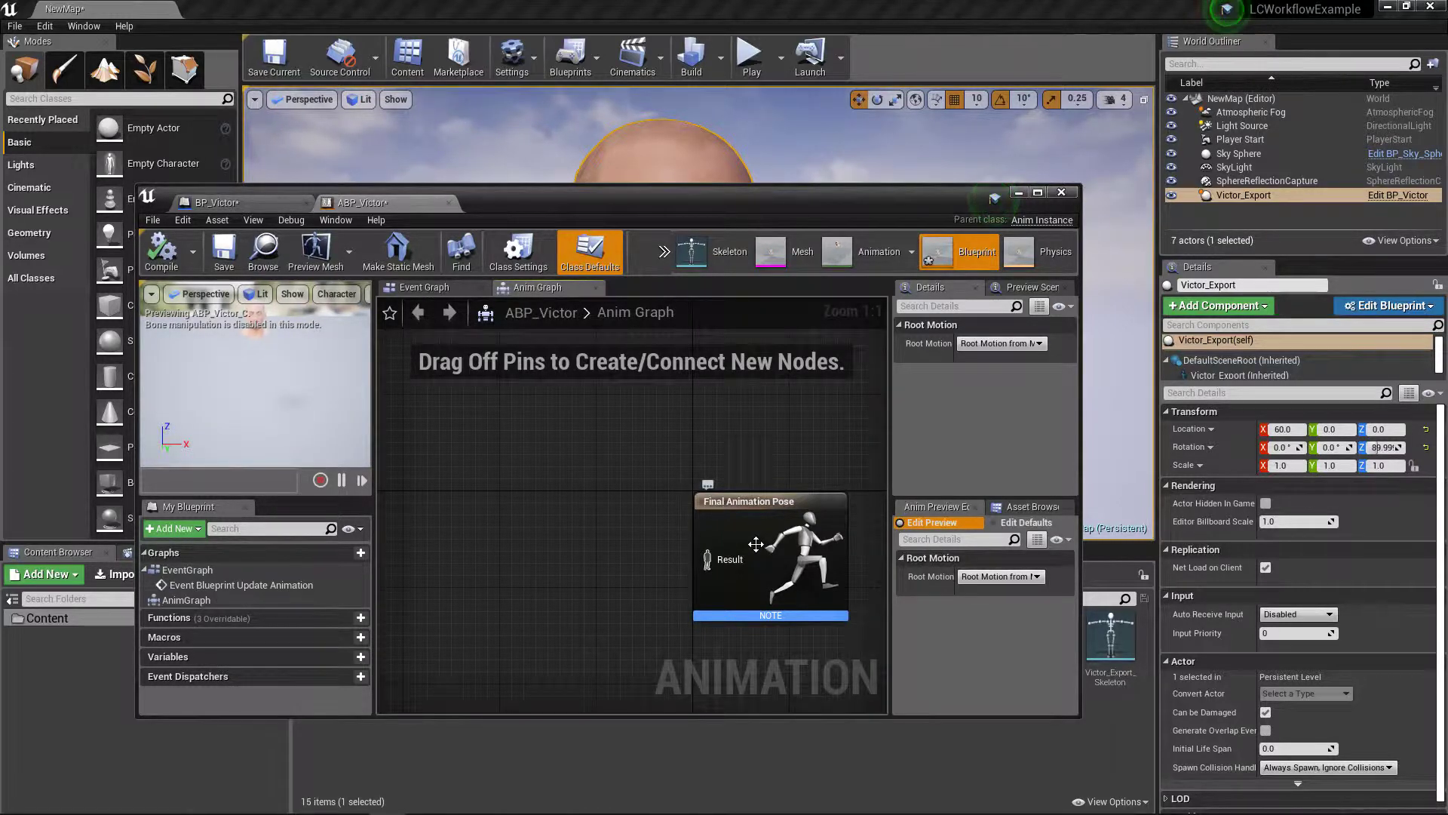
right_drag(667, 452, 677, 414)
right_drag(586, 431, 588, 409)
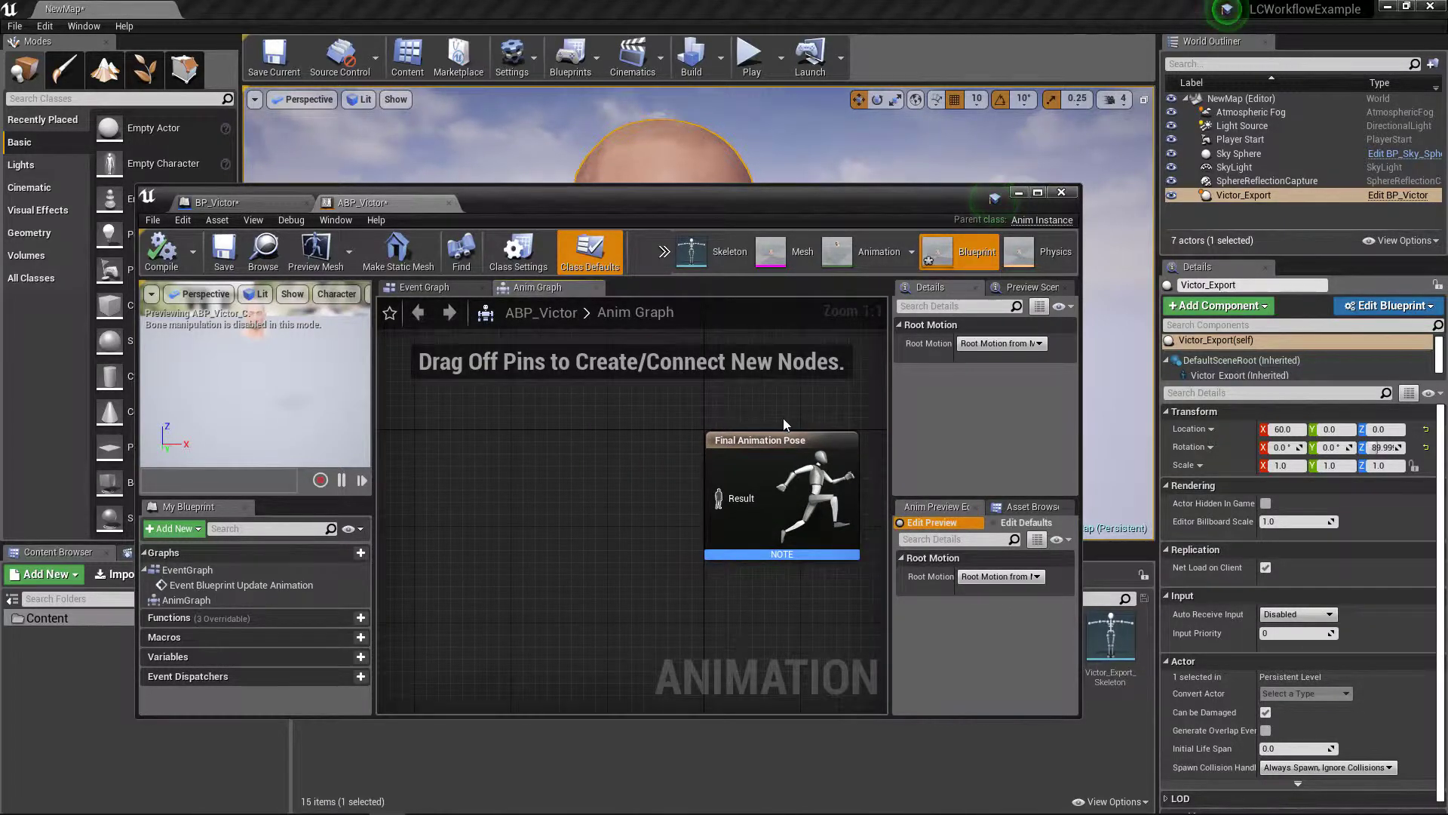
Add a new variable named ShapePoints to the ABP_Victor animation blueprint.
right_drag(676, 412, 718, 394)
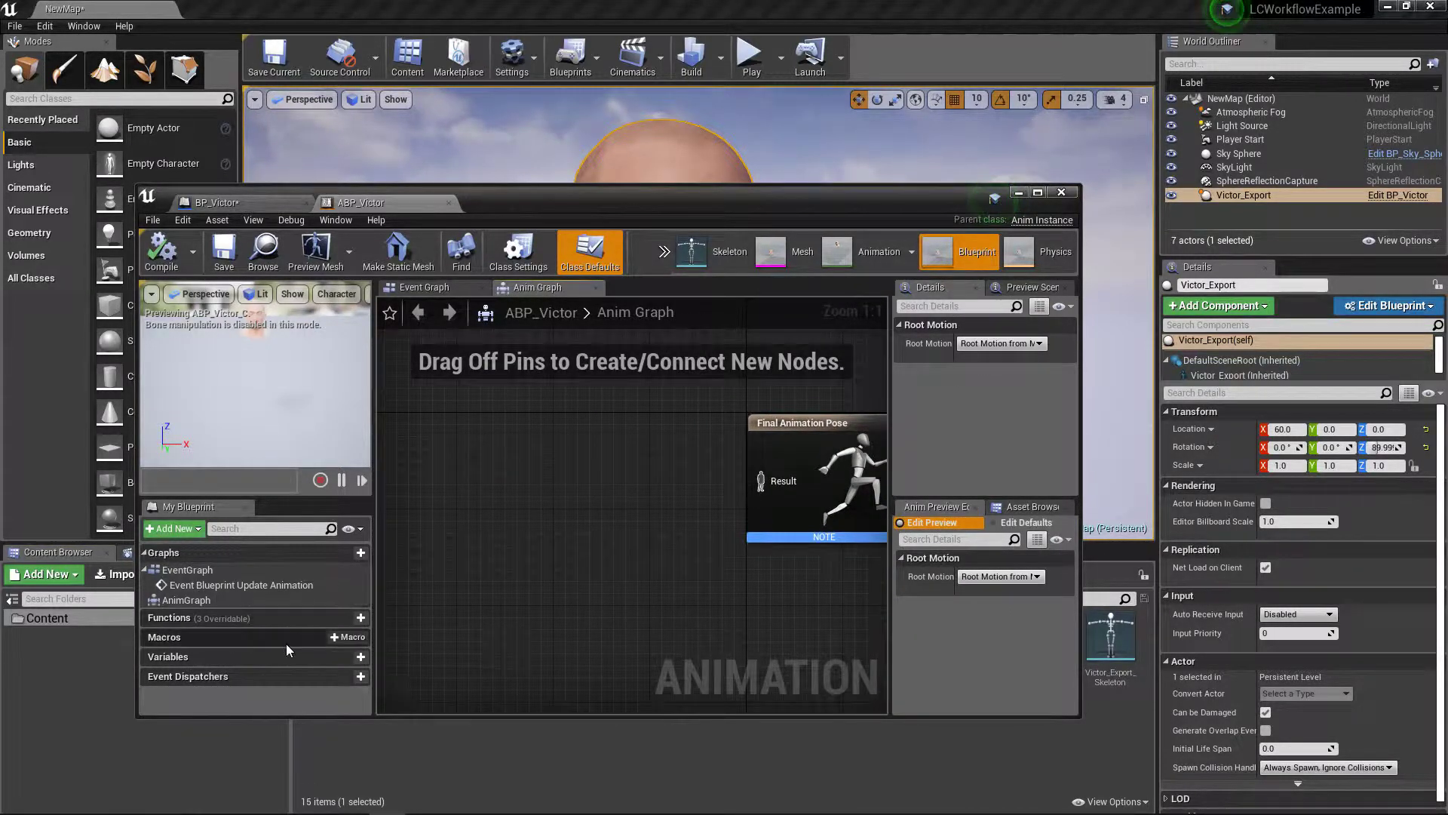
click(344, 658)
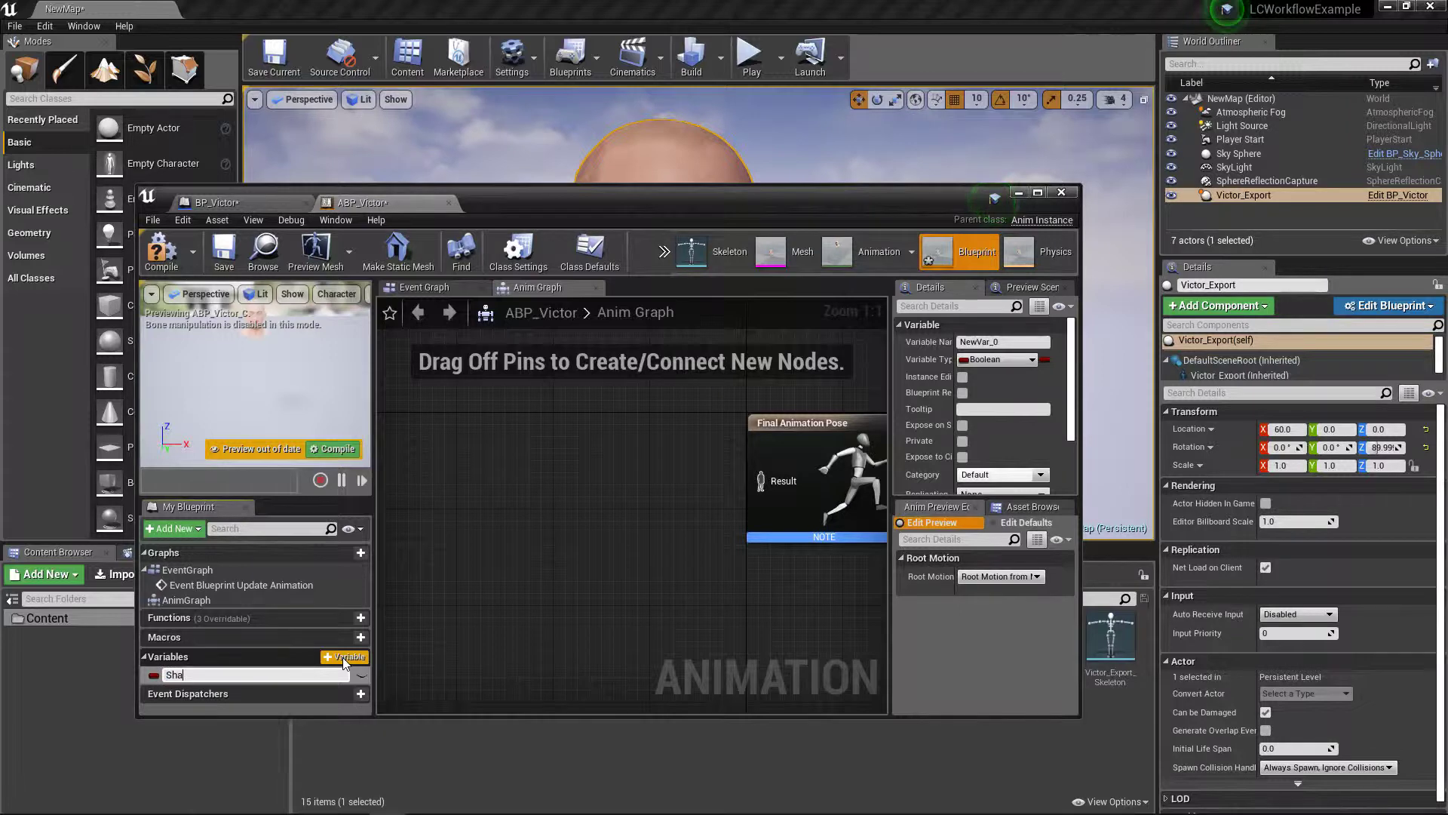
text(ShapePoints)
key(Return)
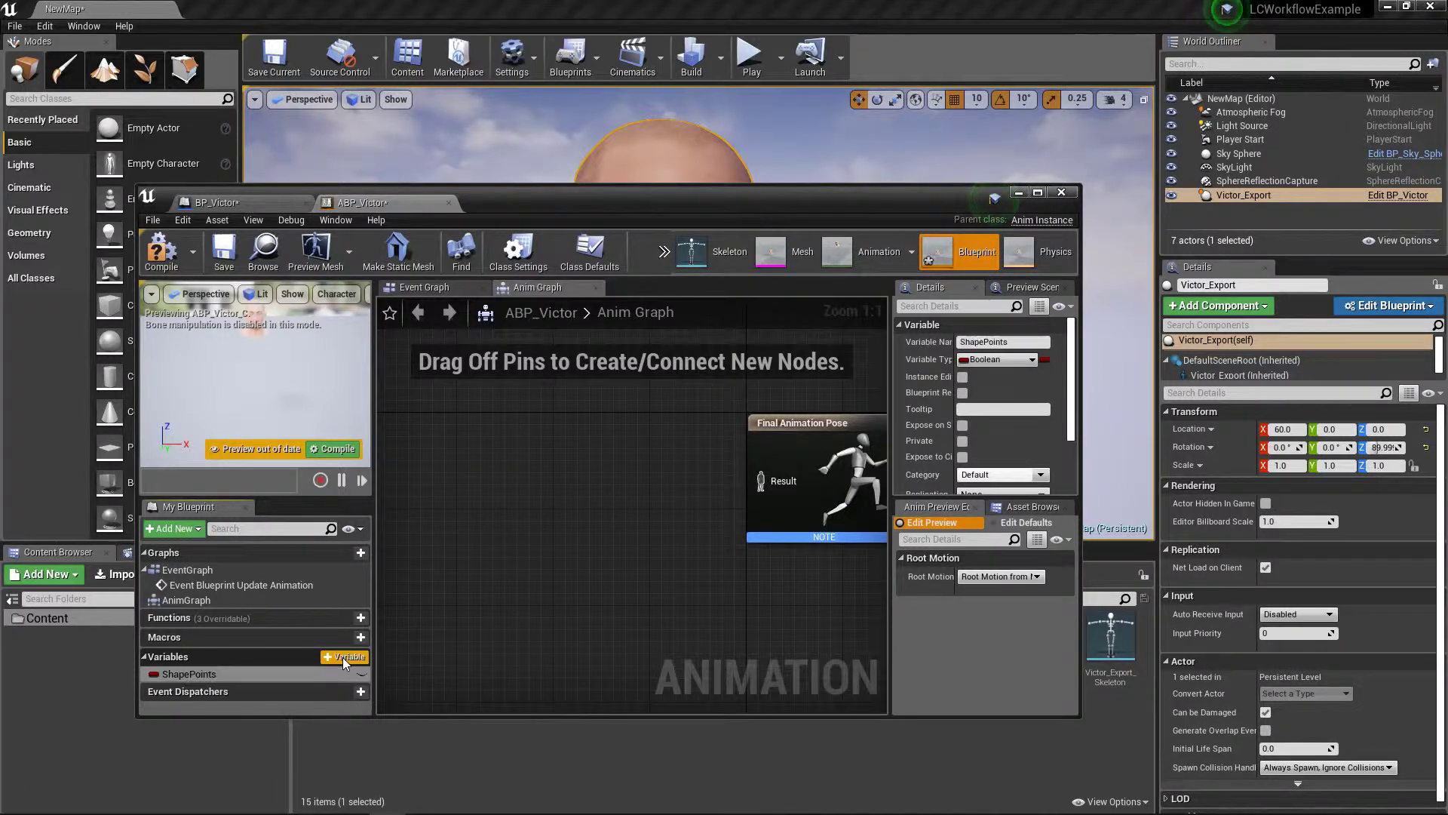
Set the ShapePoints variable type to the Faceware Live Data structure, and compile and save ABP_Victor.
click(993, 364)
text(facewa)
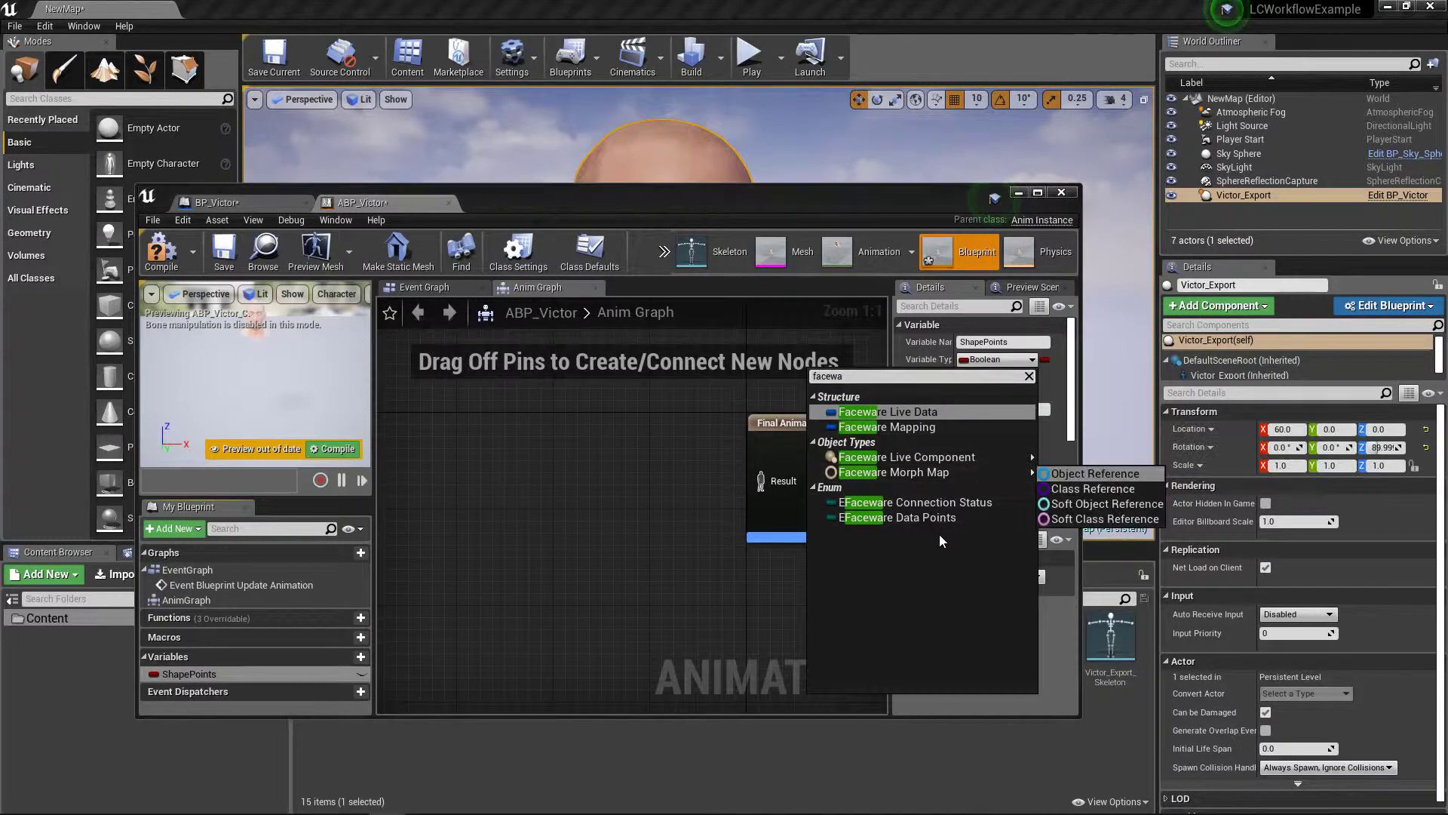
click(943, 412)
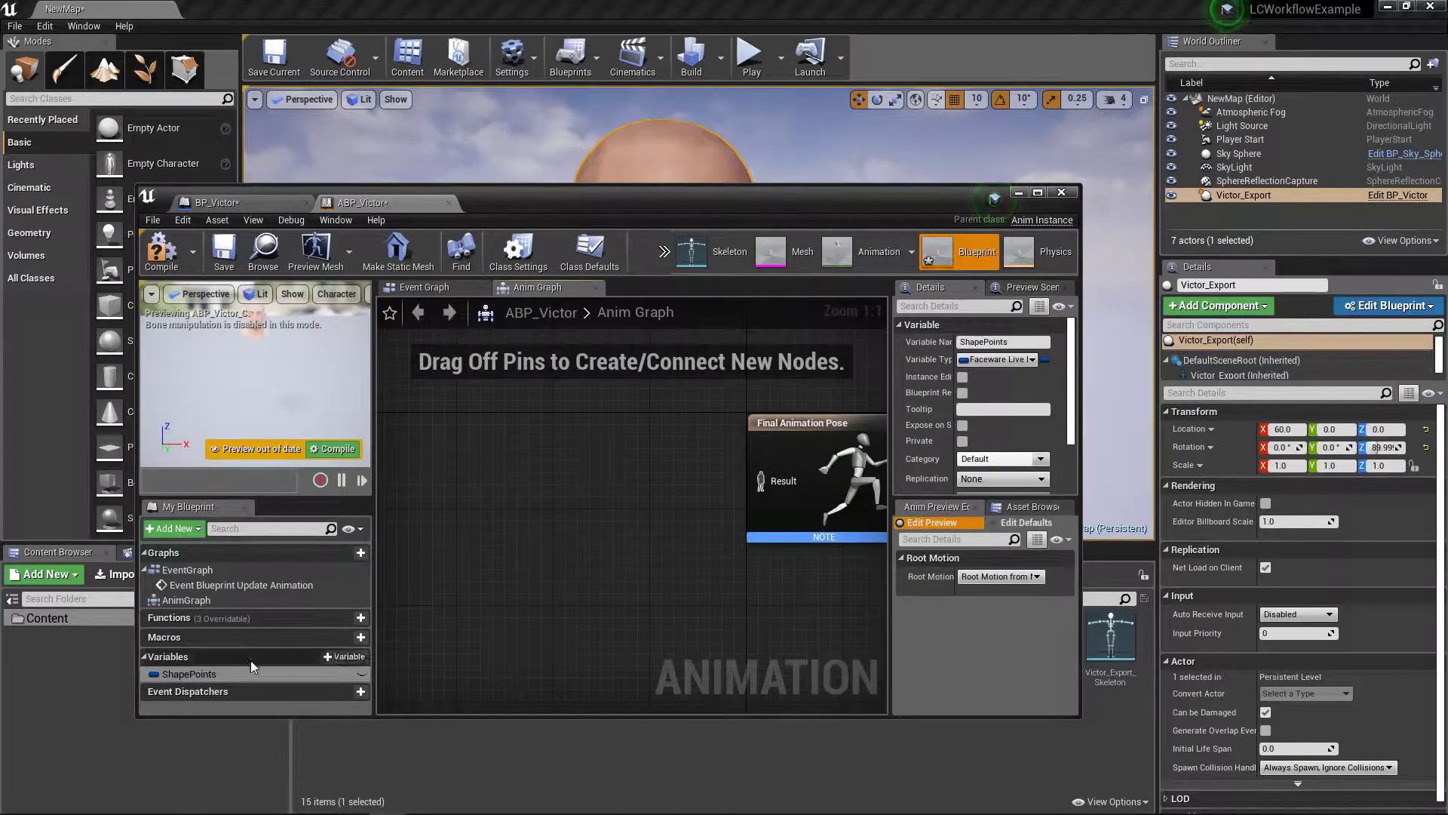
click(161, 251)
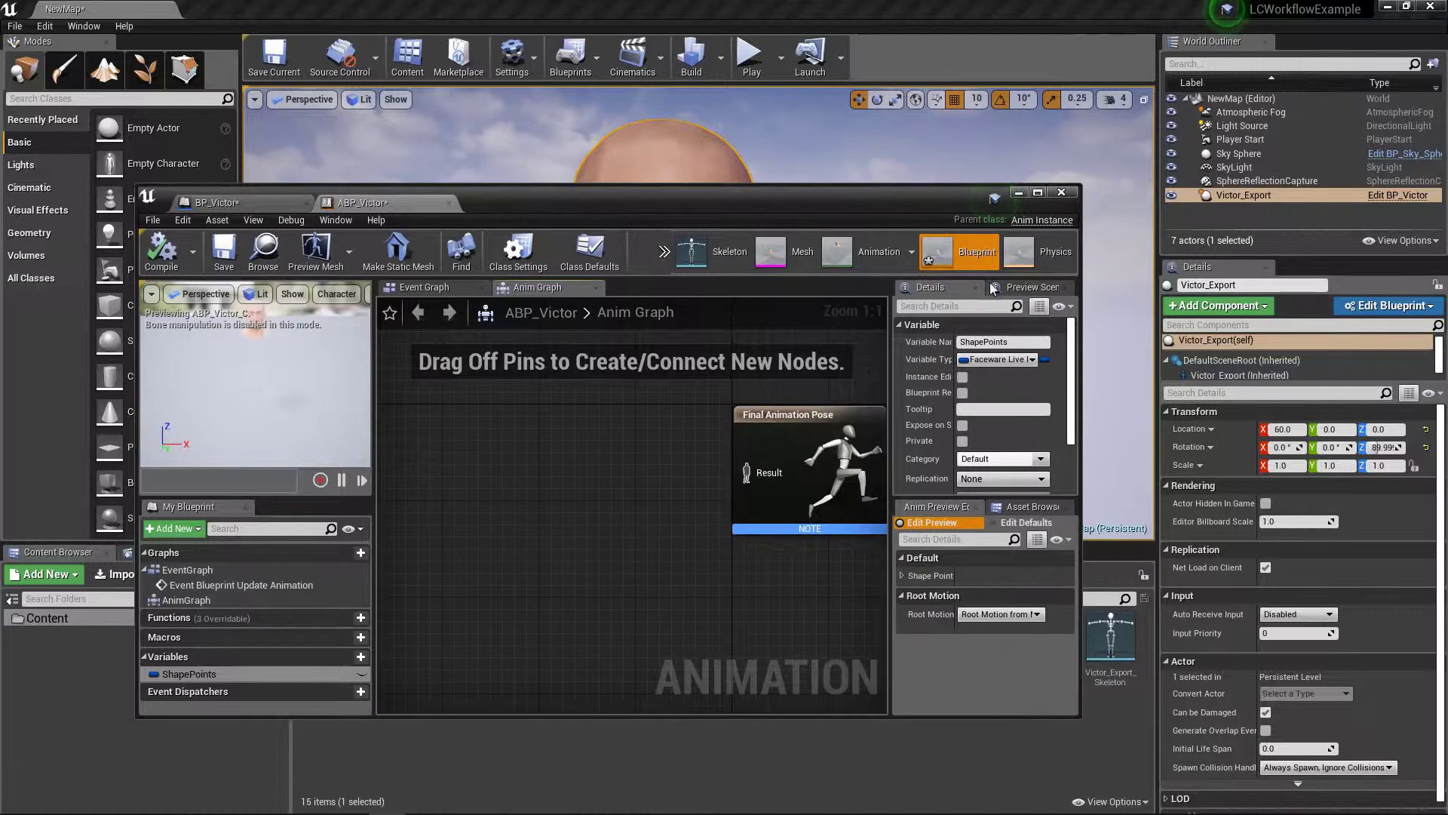
key(ctrl+s)
Add the Victor_Export_Anim_PoseAsset to the Anim Graph as a node with free space around it.
drag(808, 201, 755, 111)
drag(997, 656, 448, 435)
right_drag(452, 337, 586, 376)
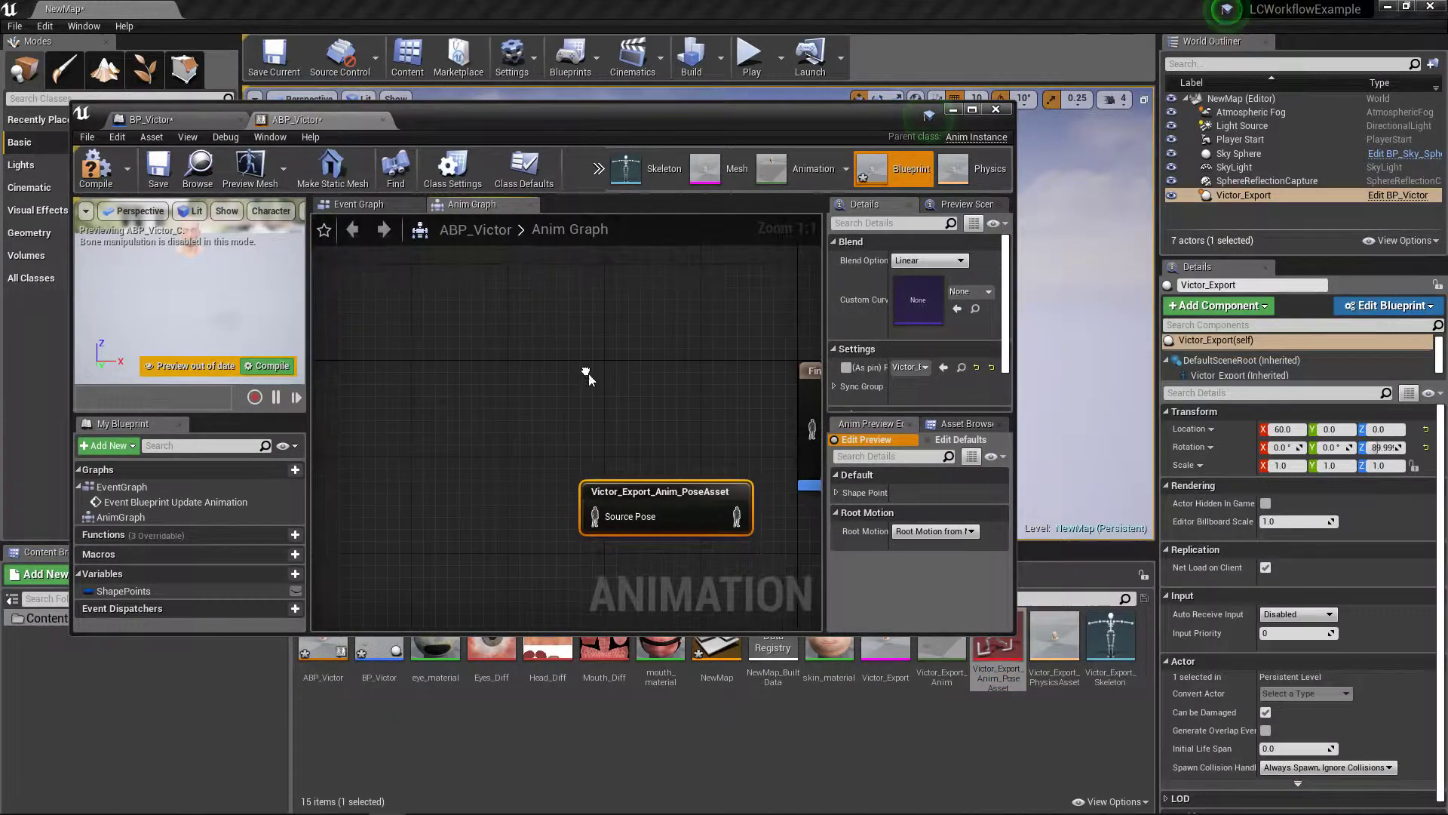
right_drag(664, 499, 556, 381)
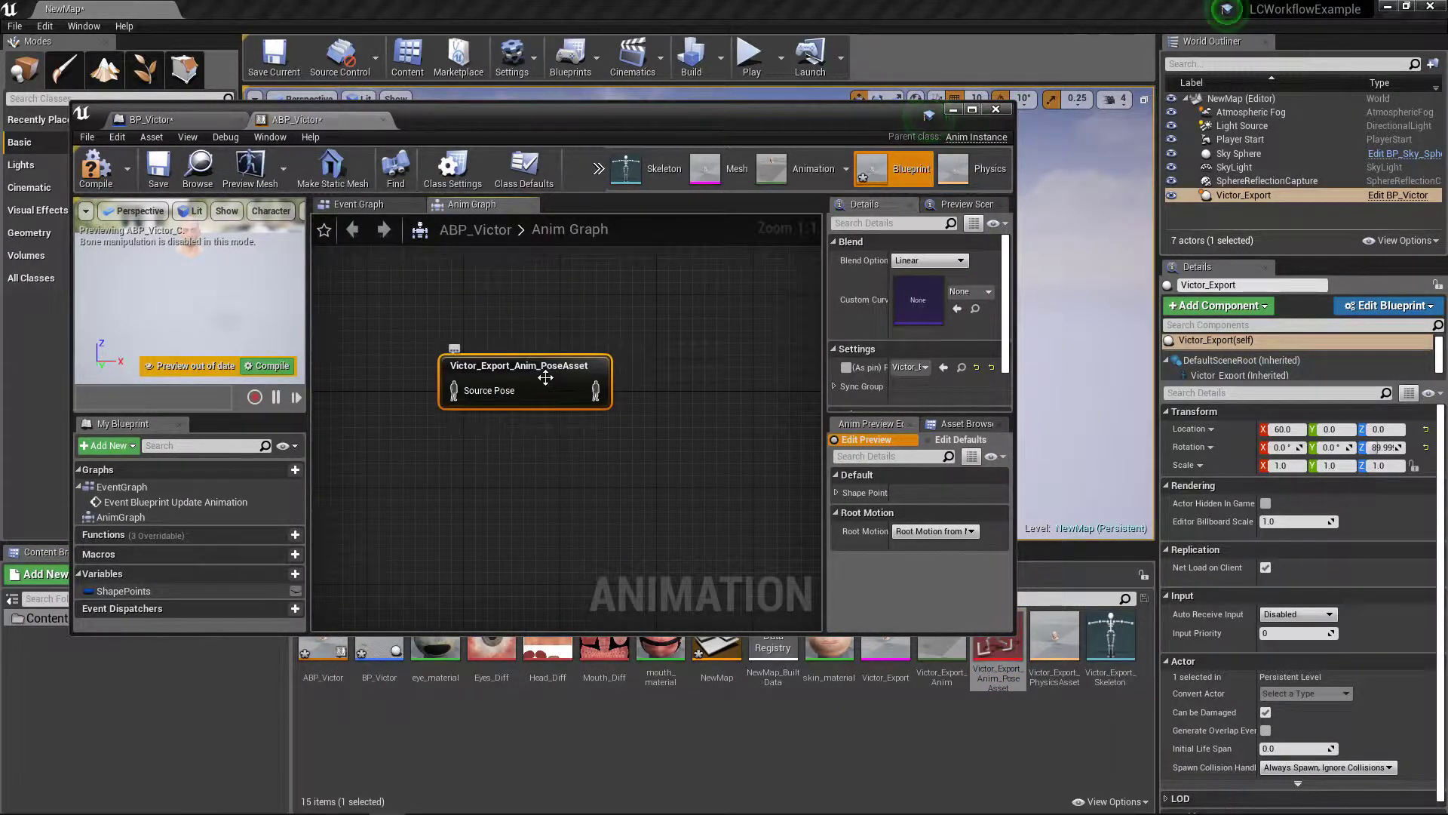
click(582, 504)
click(532, 388)
right_drag(562, 468, 609, 476)
drag(826, 297, 762, 302)
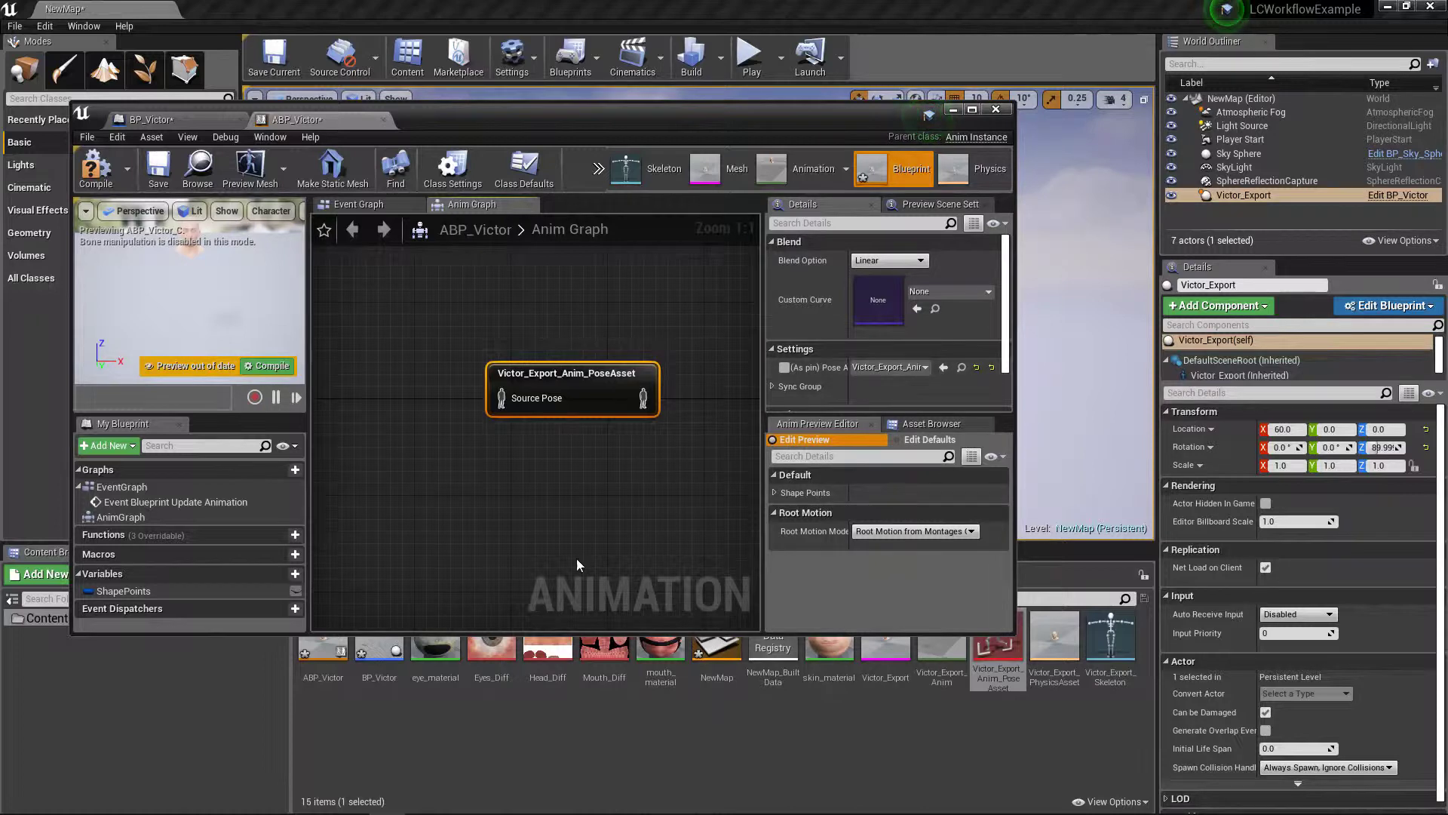
click(569, 474)
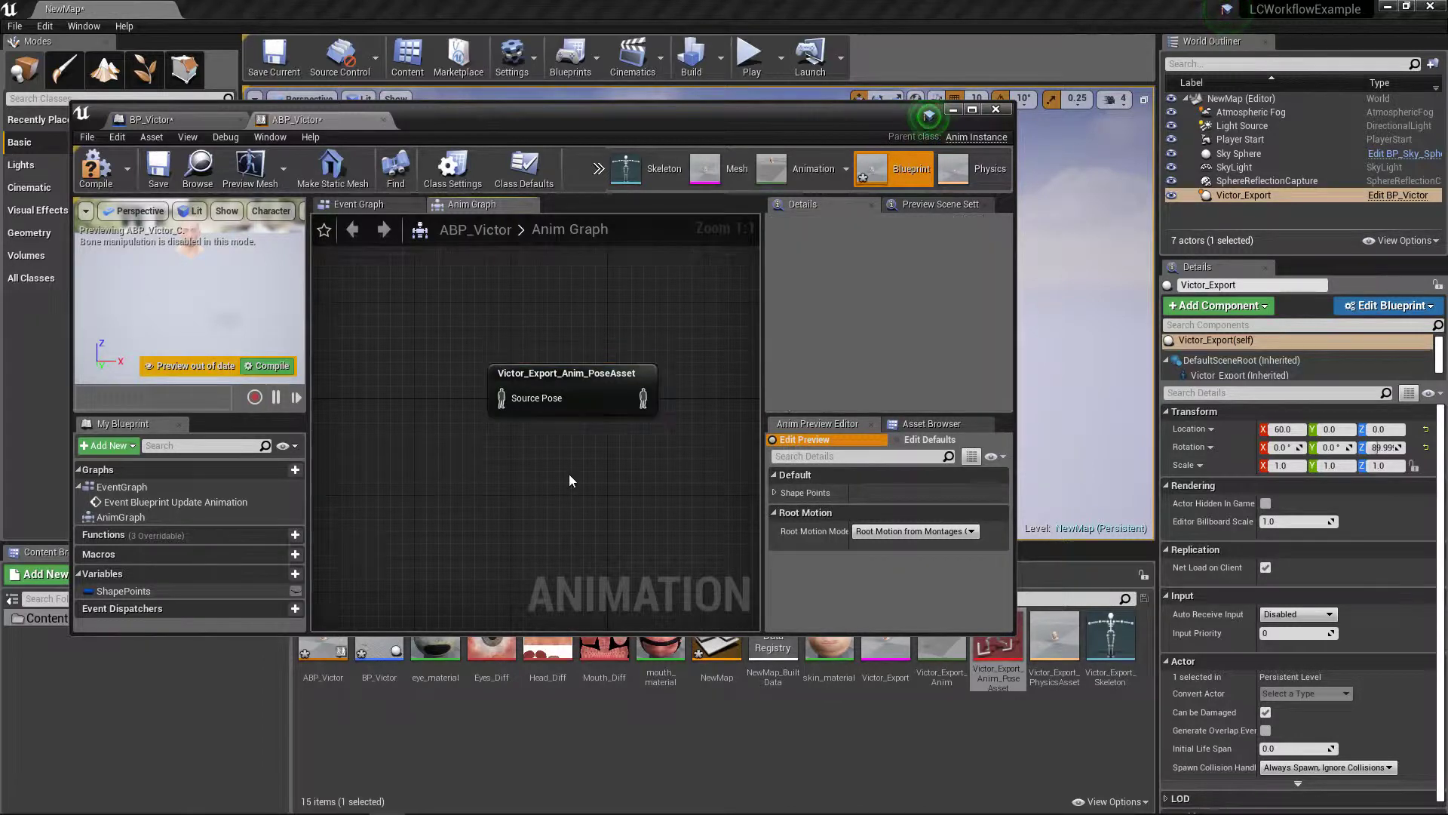
Convert the Victor_Export_Anim_PoseAsset node to Pose By Name and move it higher in the graph.
click(604, 394)
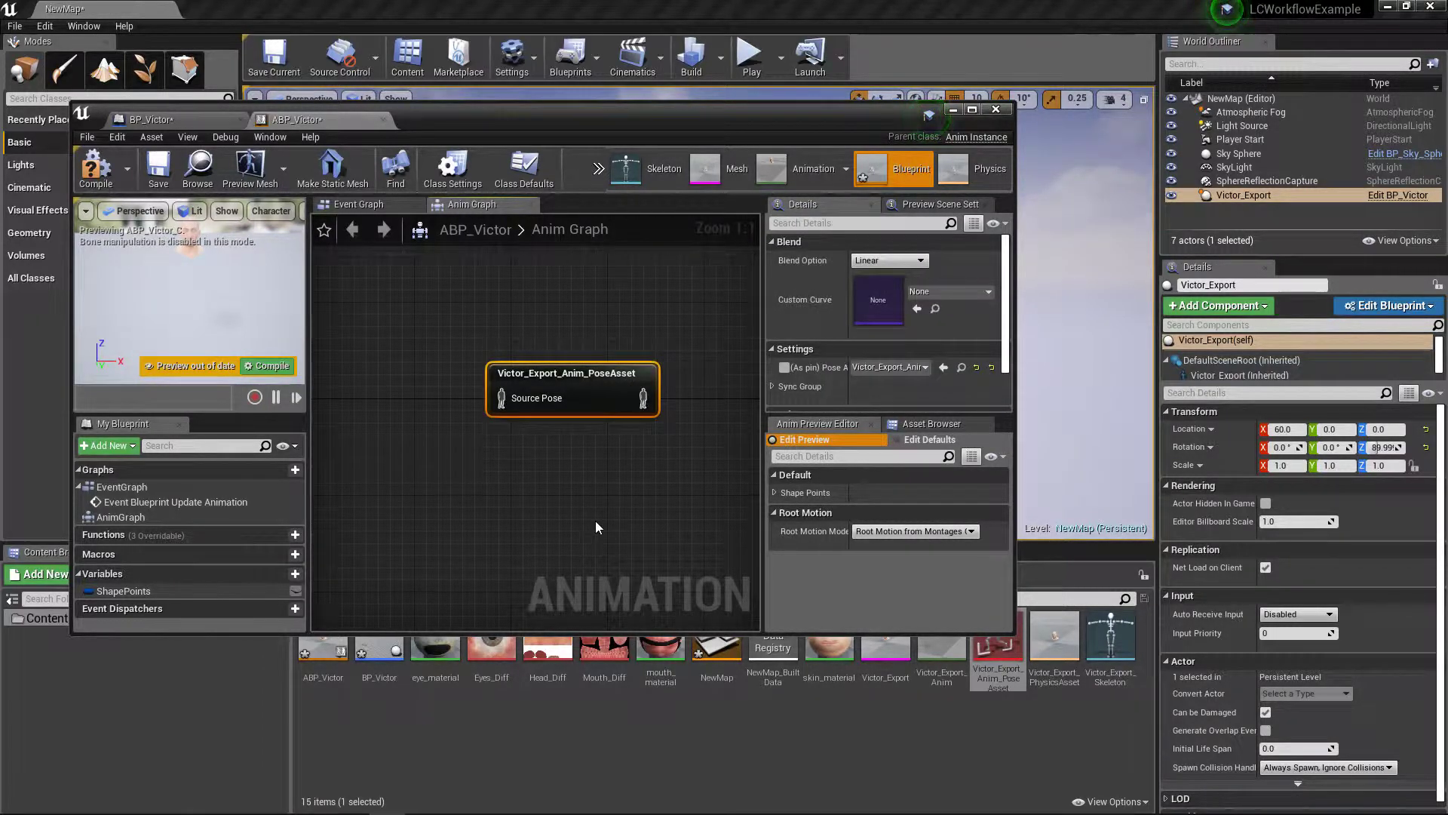
right_drag(595, 527, 558, 546)
right_click(540, 401)
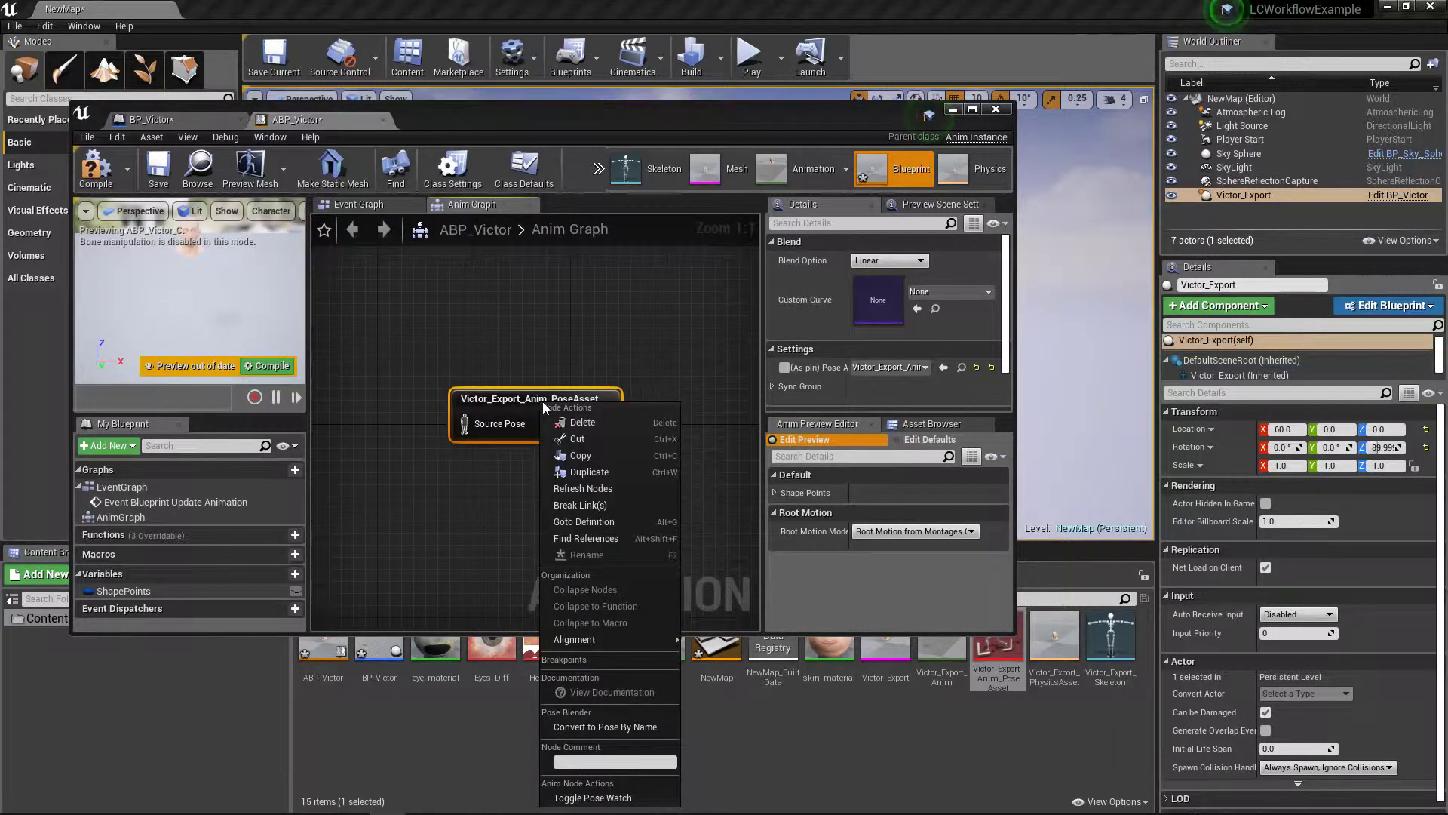
click(608, 727)
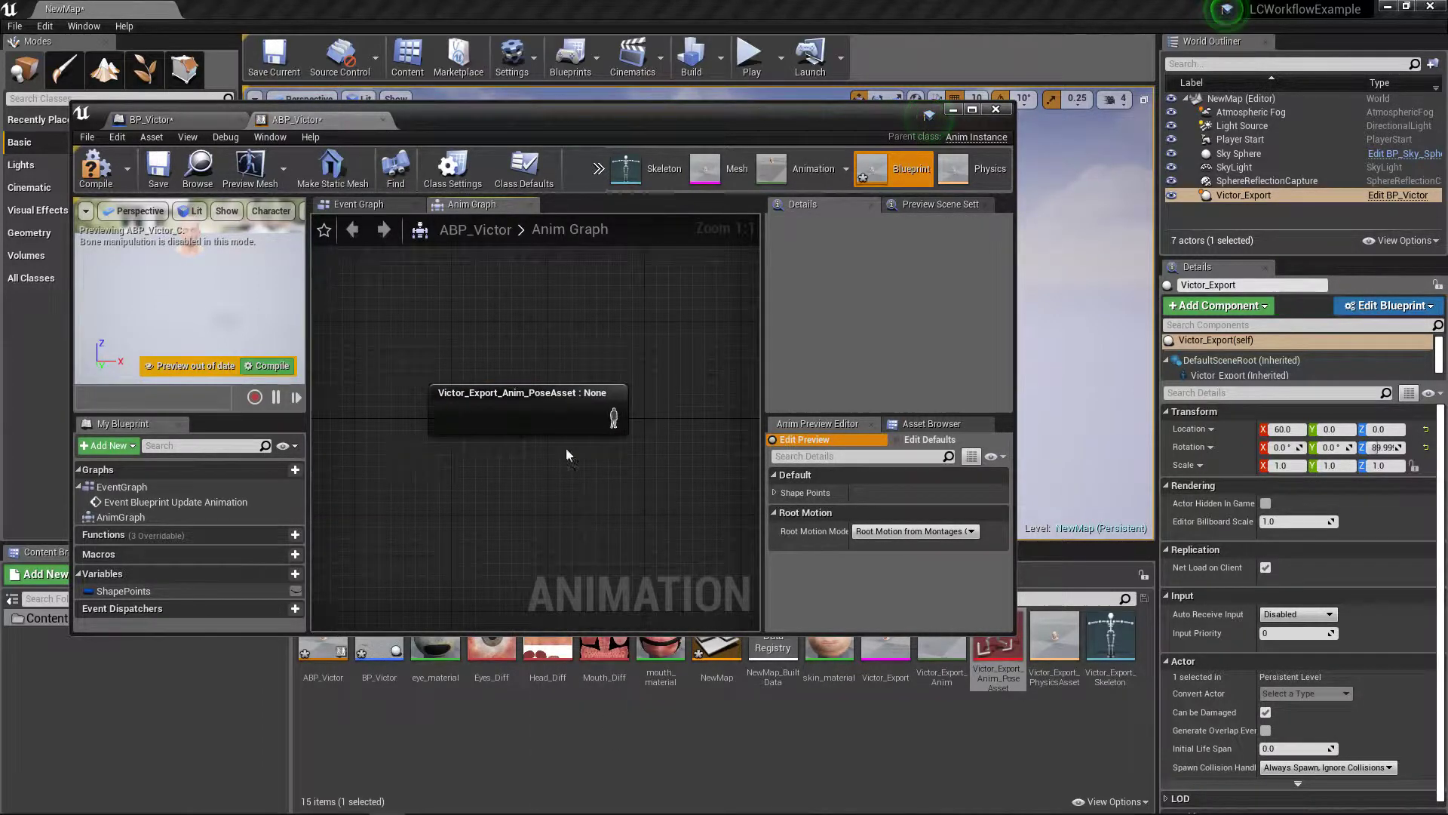
click(554, 415)
drag(545, 400, 532, 304)
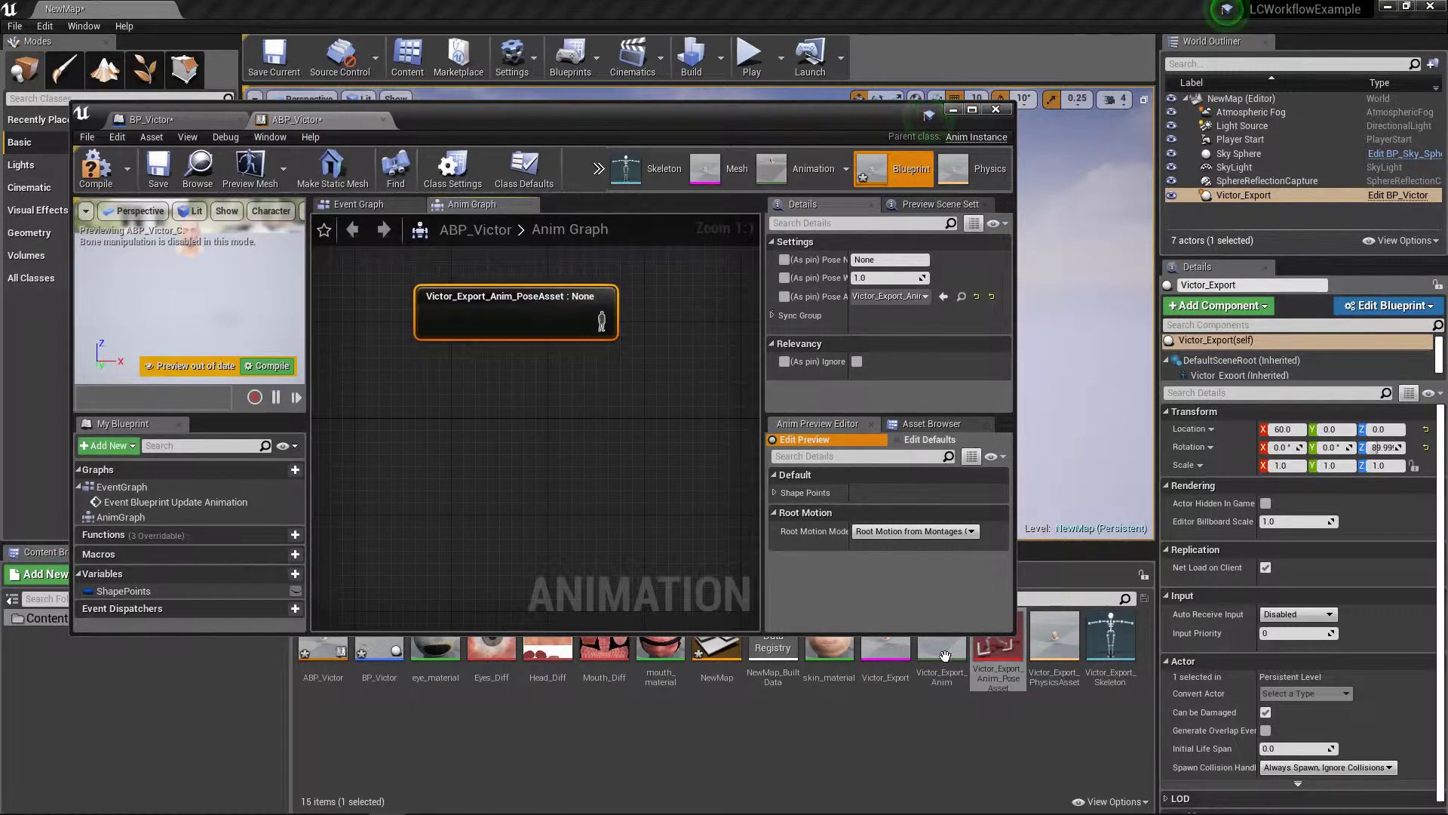
right_drag(598, 433, 581, 451)
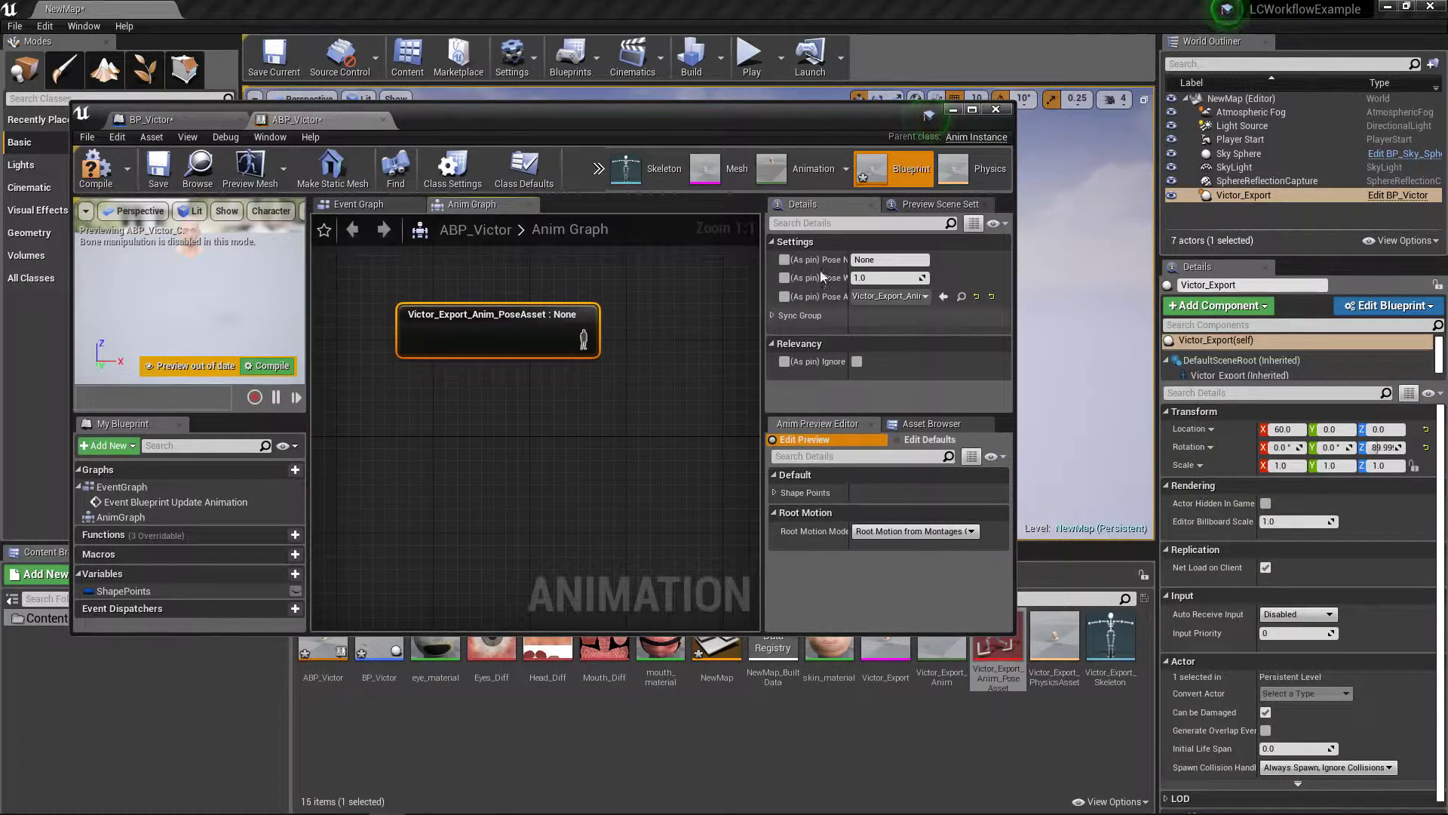
Open the Victor_Export_Anim_PoseAsset and enlarge its pose list to review the available pose names.
double_click(997, 655)
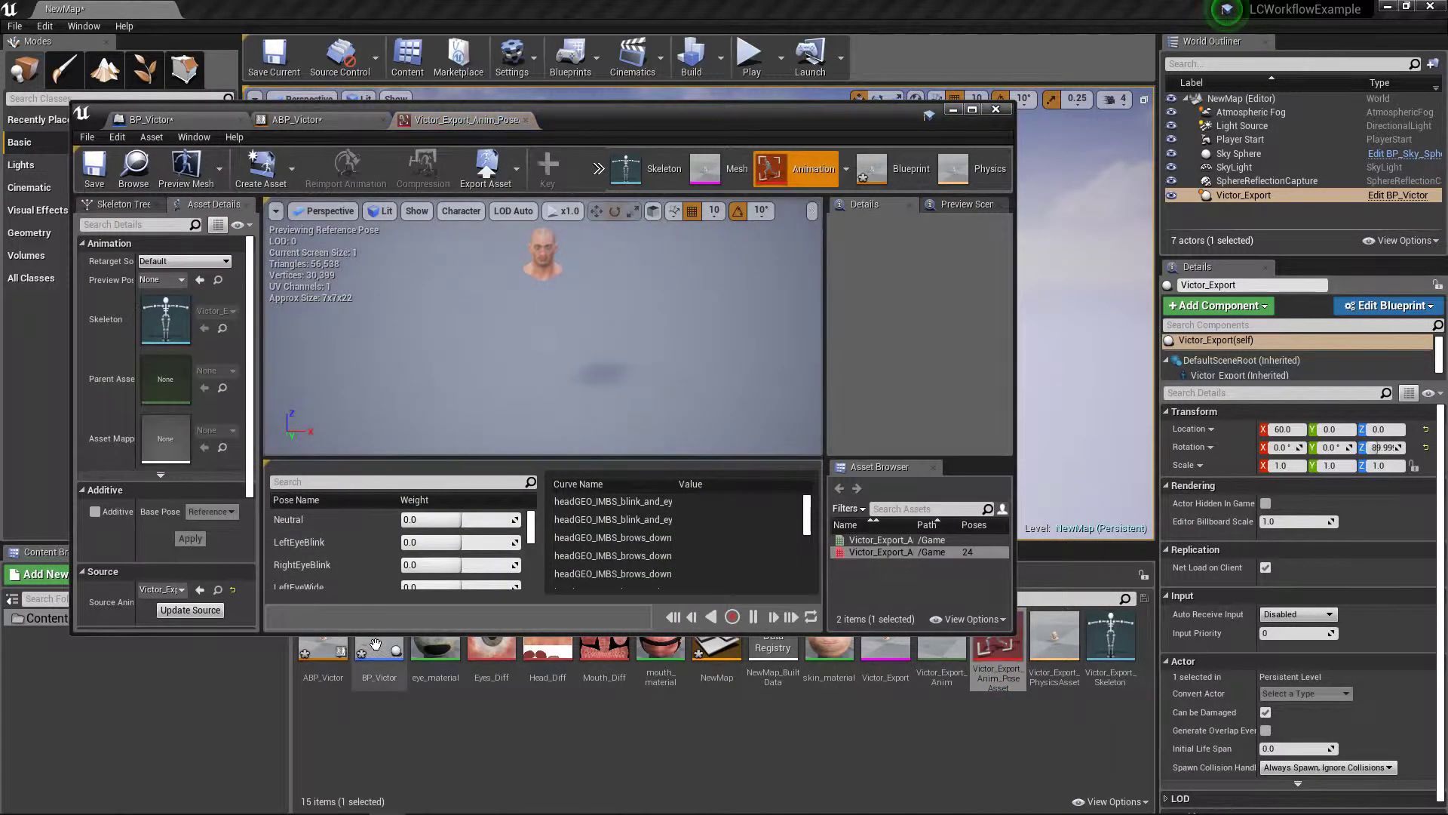
drag(357, 649, 357, 809)
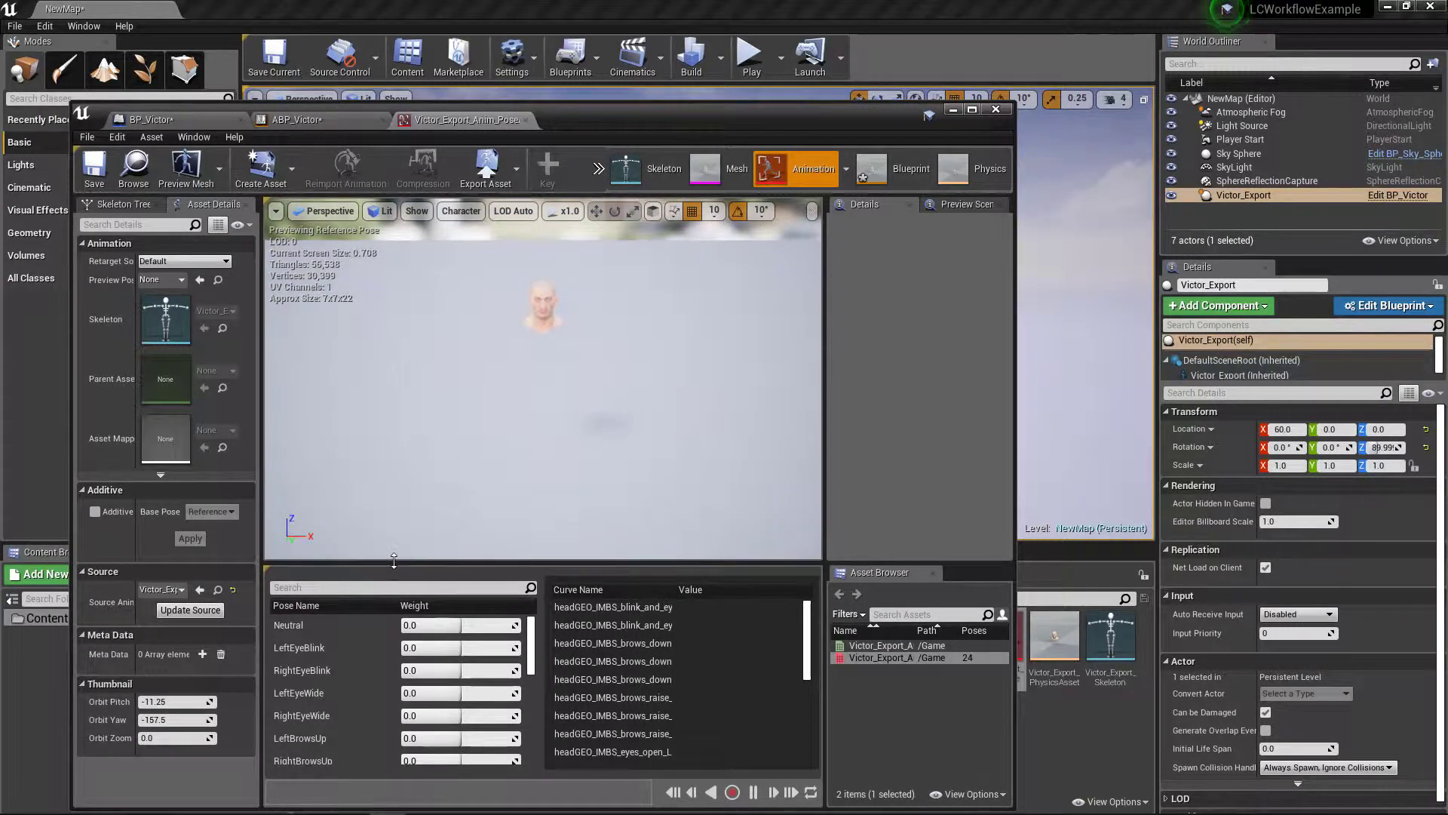
drag(395, 562, 354, 322)
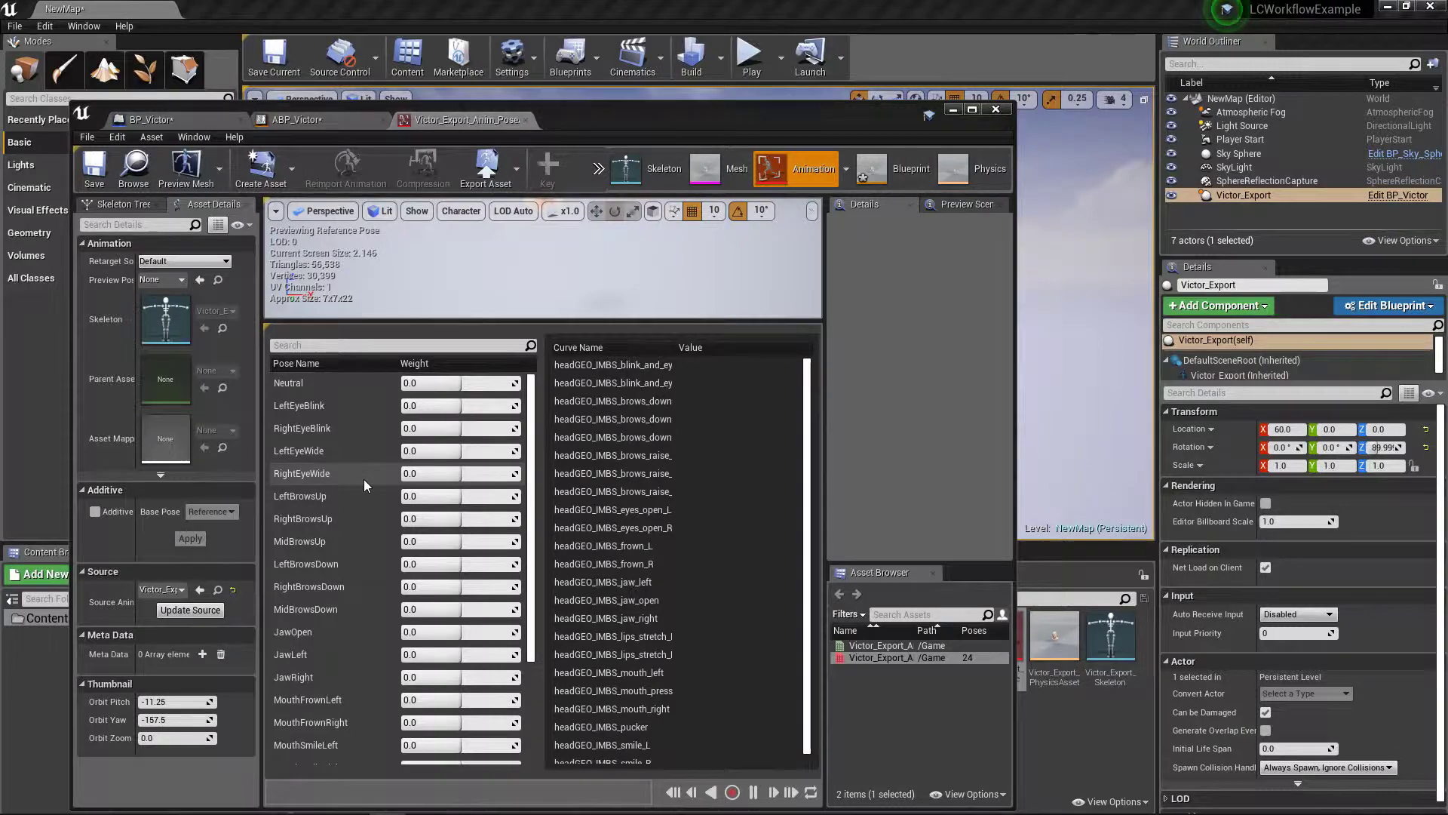
Return to ABP_Victor and set the pose node's Pose Name to LeftEyeBlink.
drag(893, 110, 705, 97)
click(160, 110)
drag(463, 112, 653, 115)
click(896, 249)
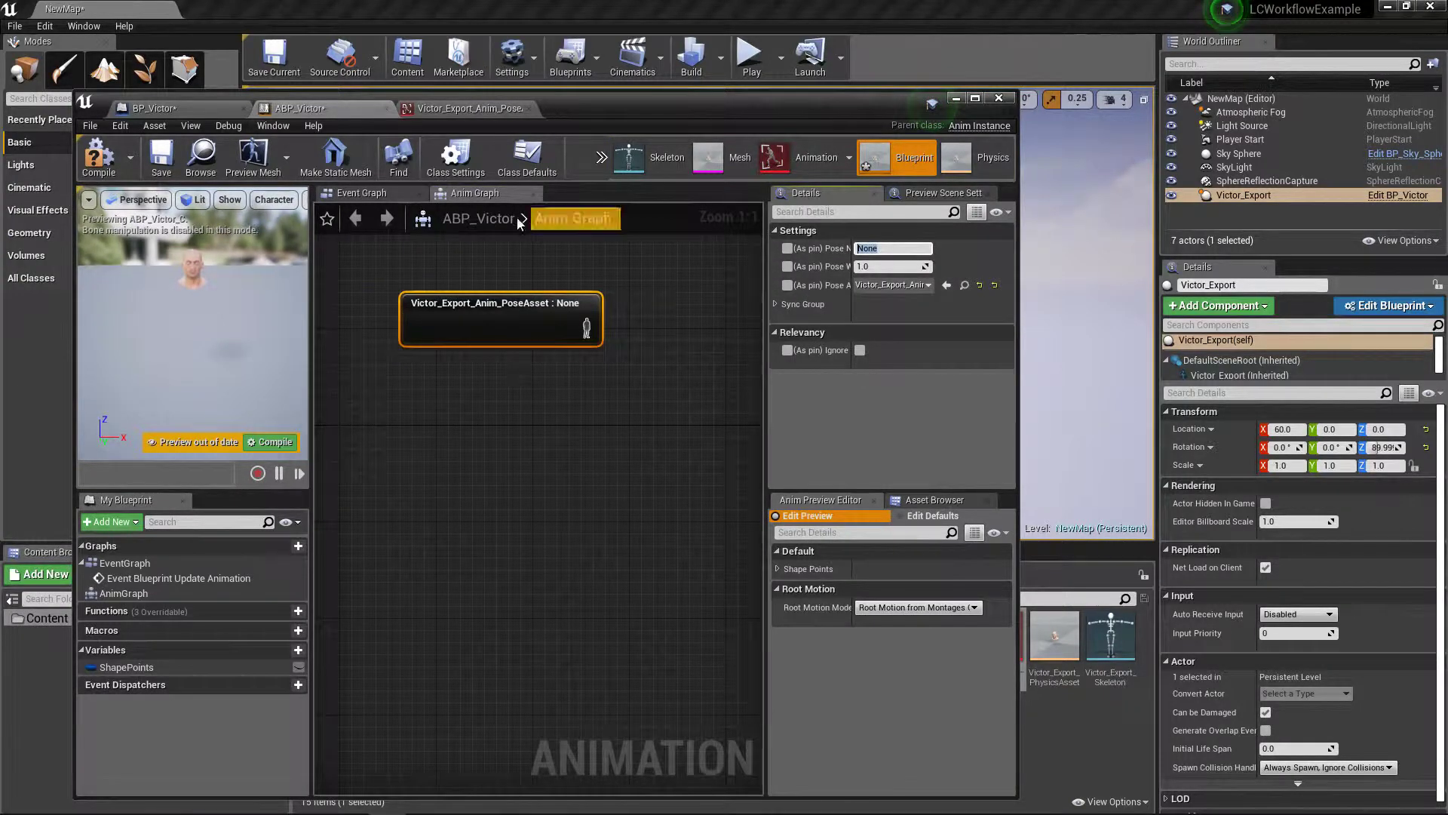
text(LeftEyeBlink)
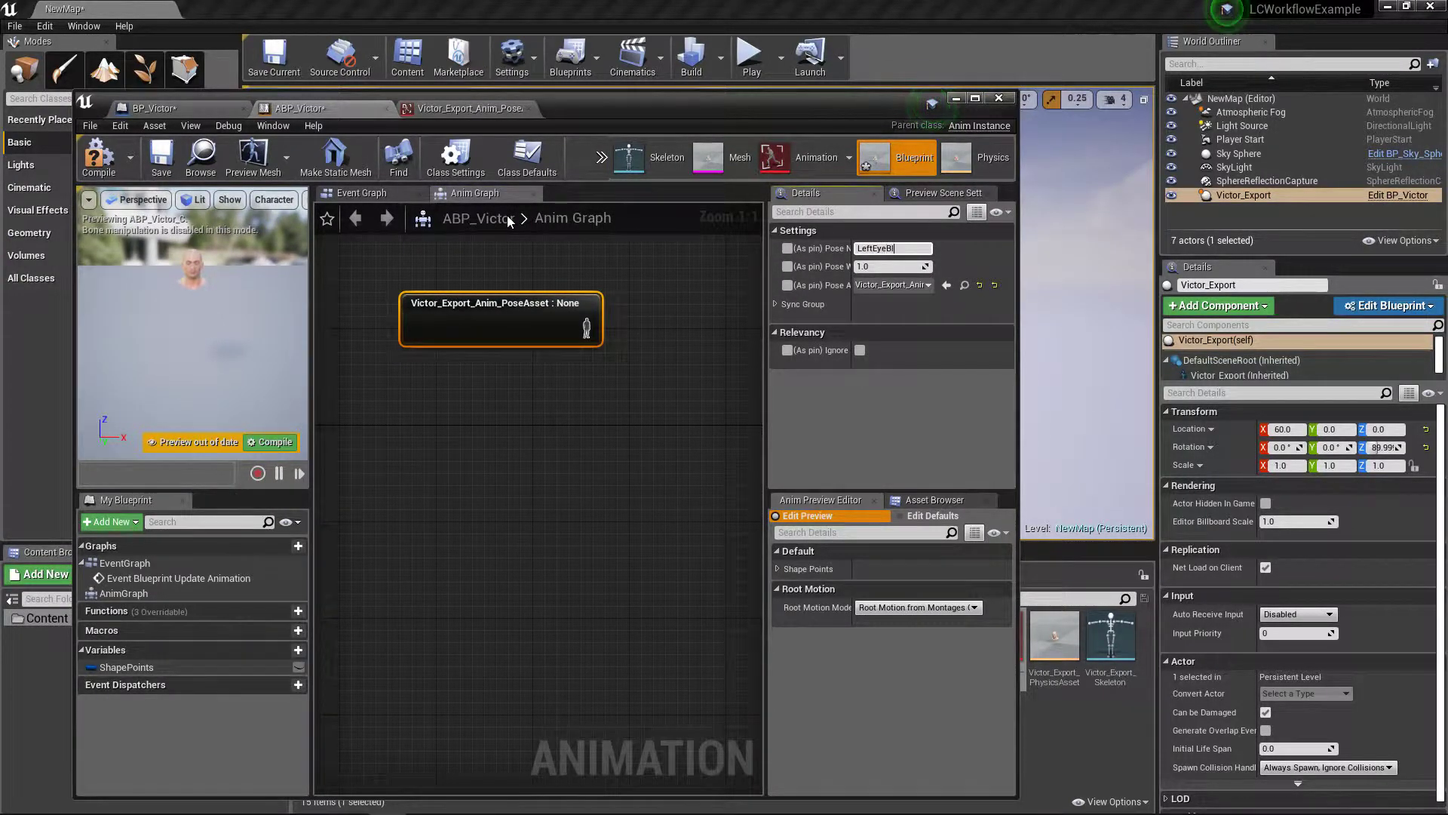
key(Return)
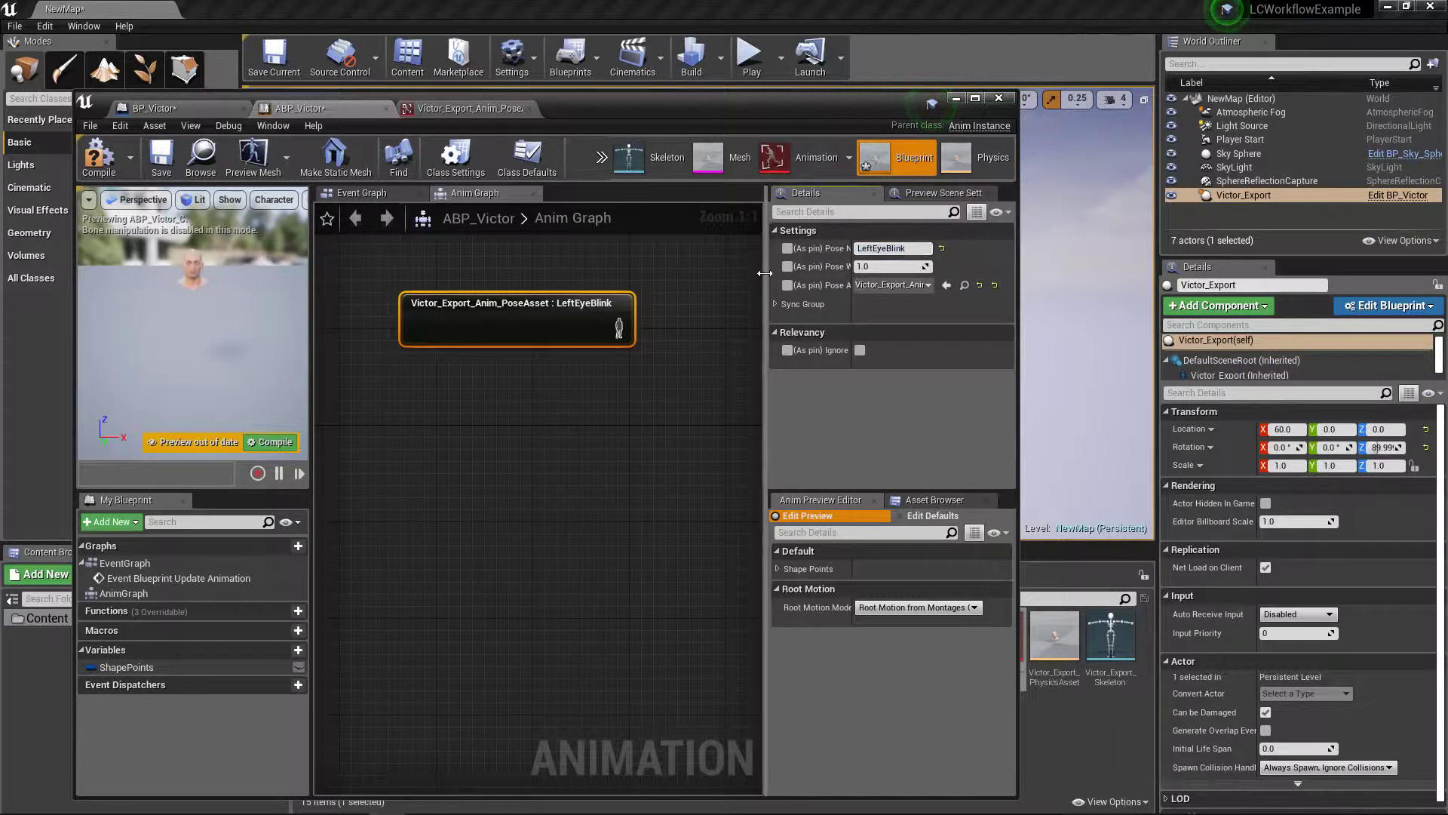
Expose Pose Weight as a pin on the LeftEyeBlink pose node and compile ABP_Victor.
drag(765, 273, 673, 285)
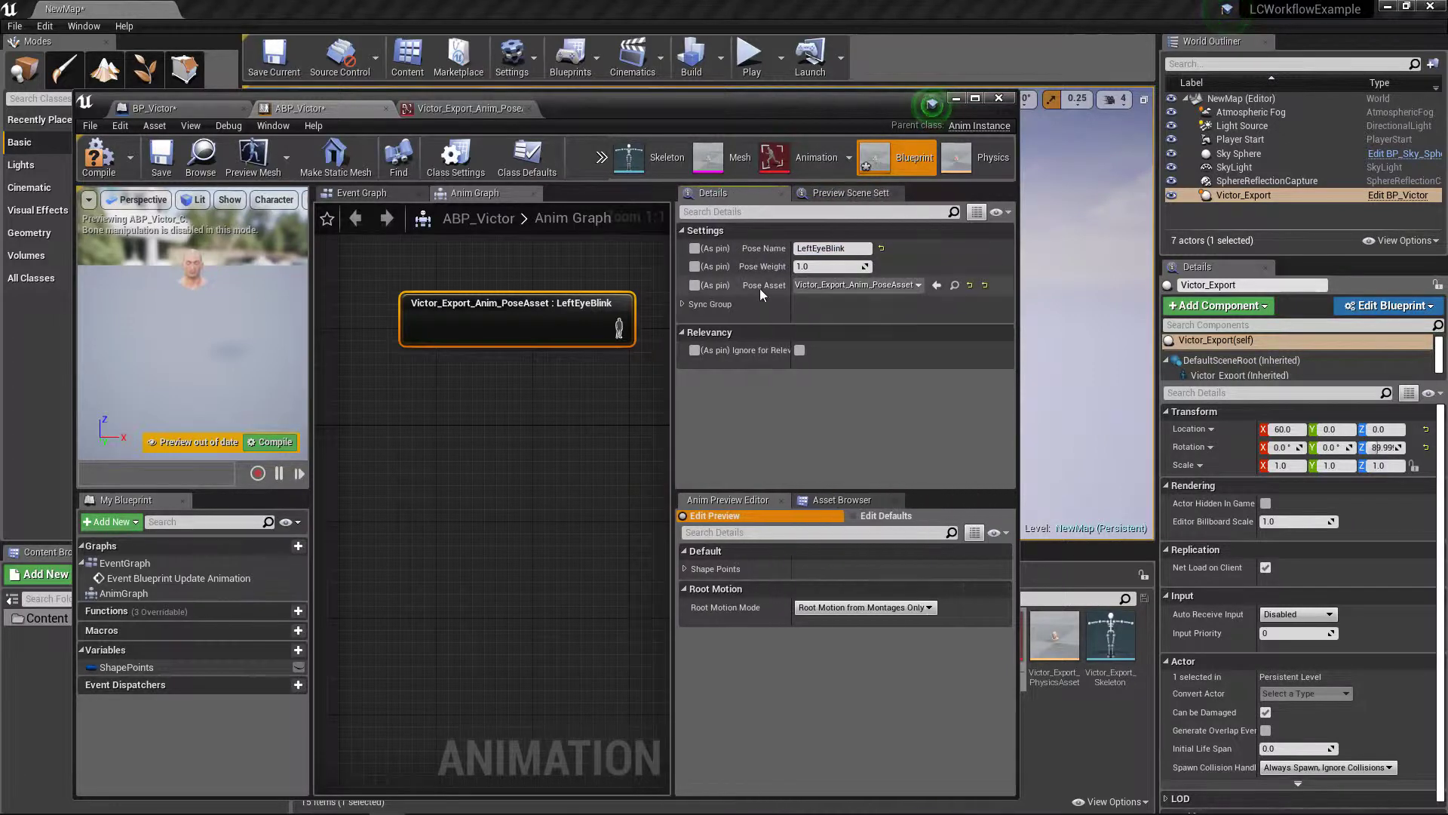
click(696, 267)
right_drag(382, 430, 375, 472)
scroll(658, 440, down, 2)
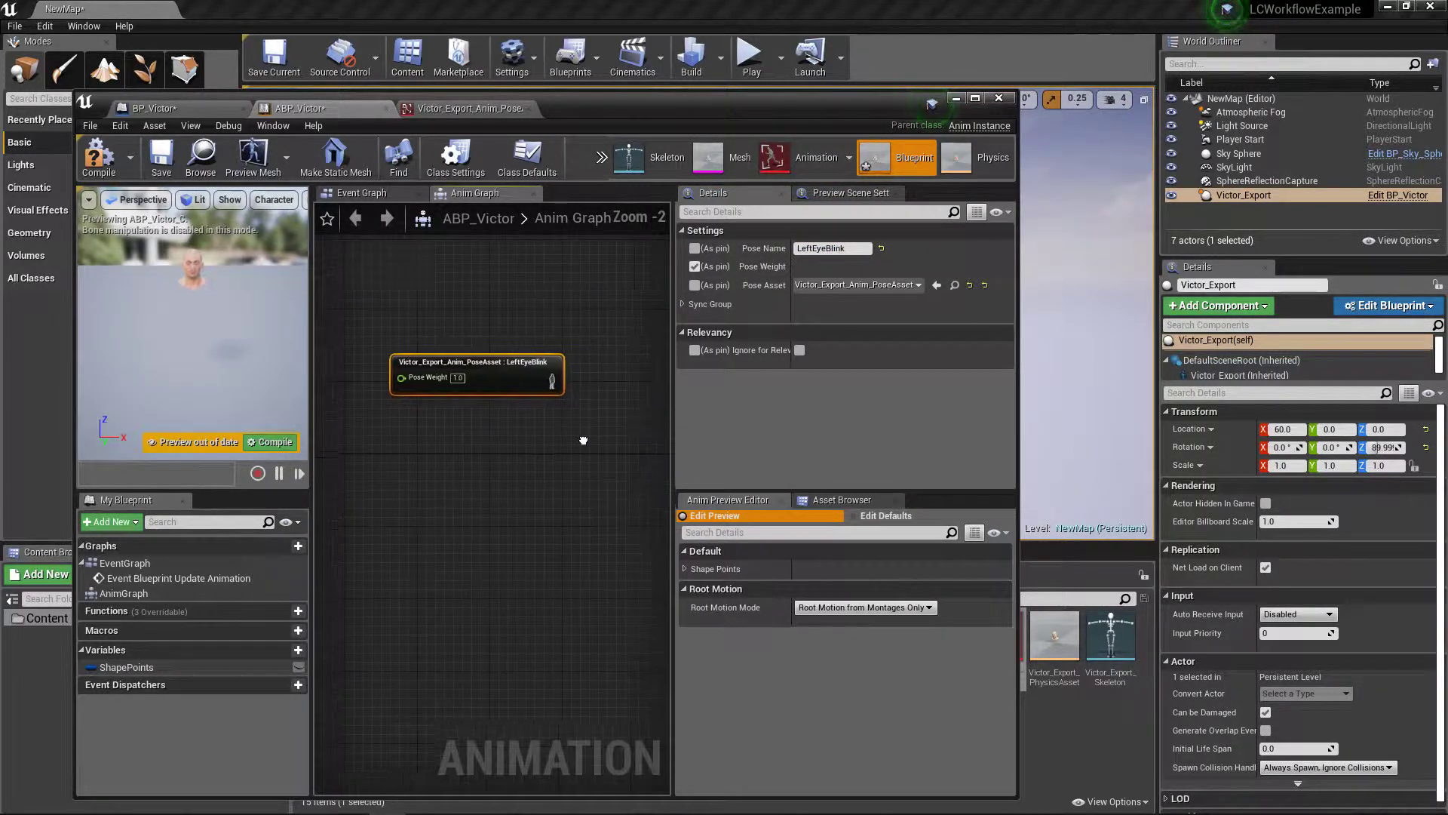
drag(672, 438, 798, 439)
mouse_move(582, 444)
right_down()
mouse_move(605, 427)
mouse_move(592, 450)
right_up()
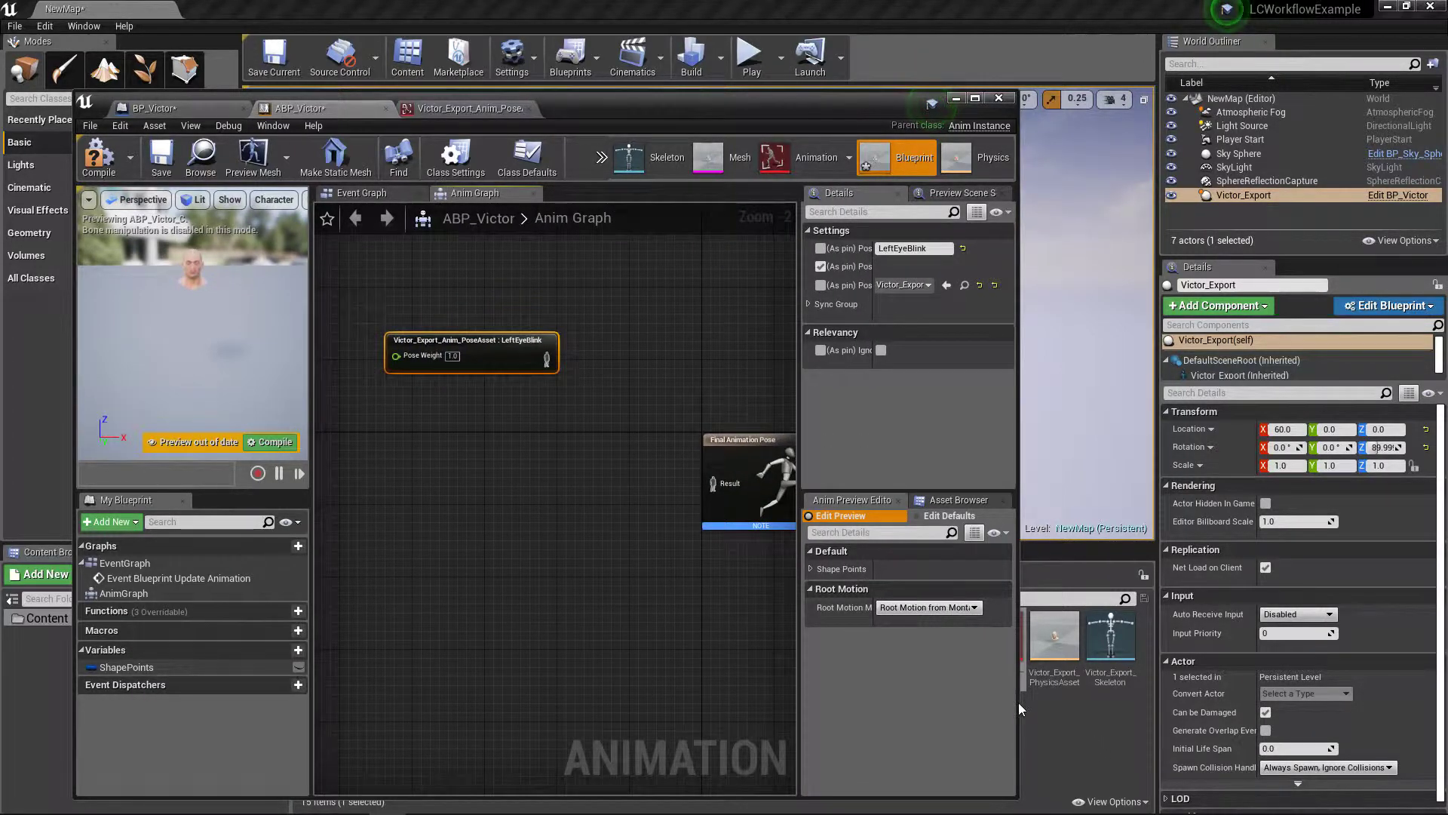
click(473, 110)
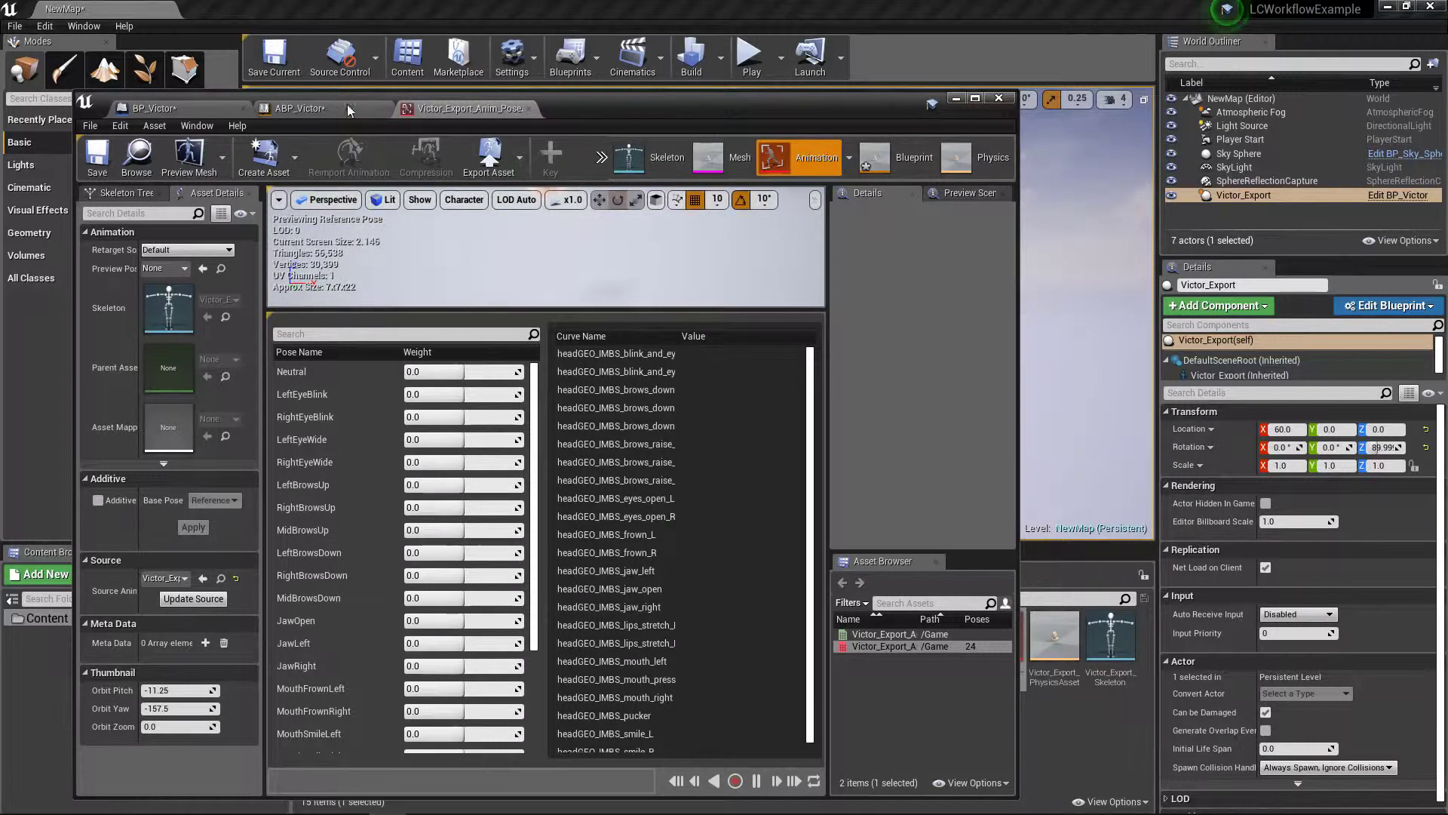
click(319, 107)
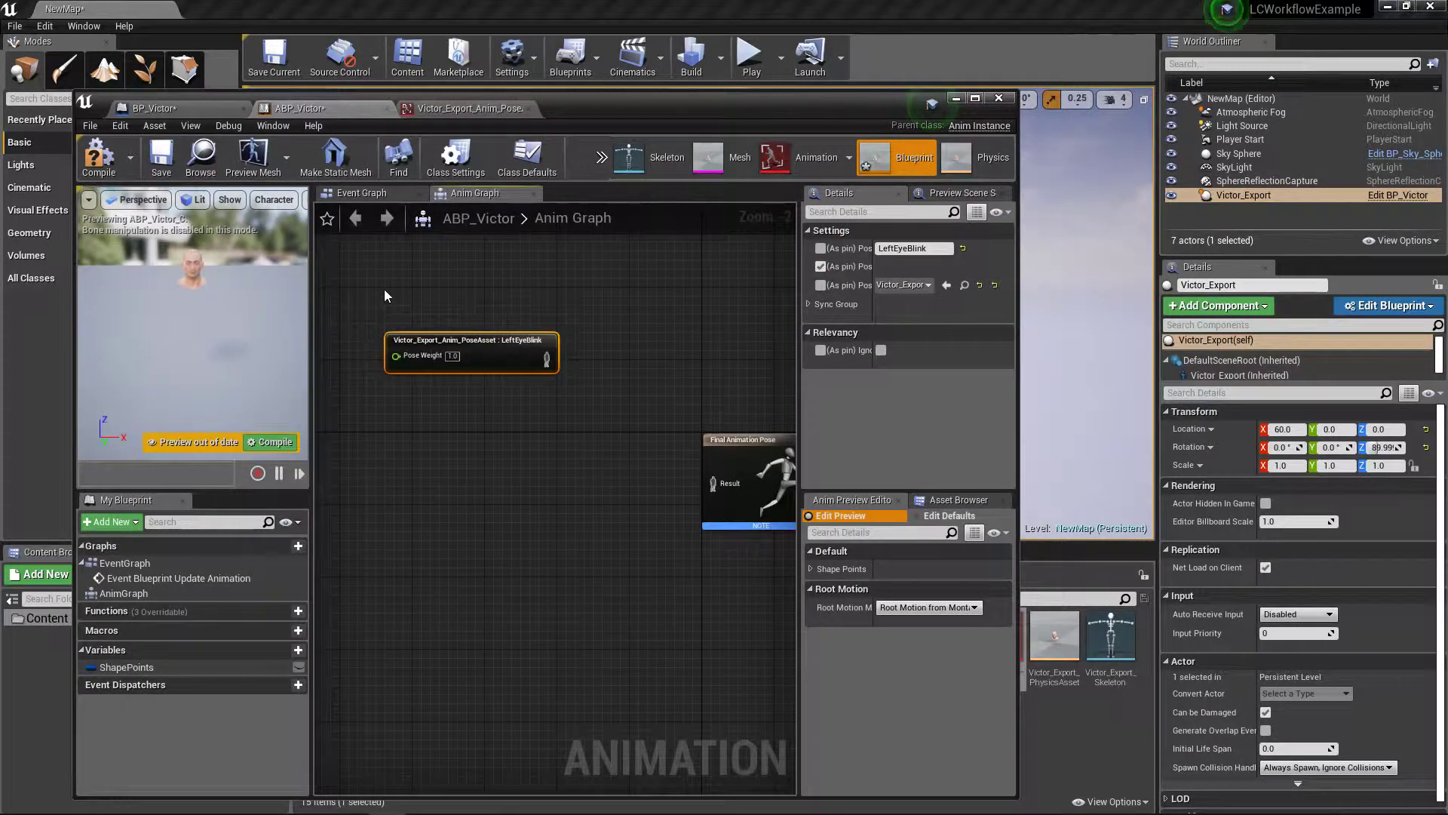
click(88, 157)
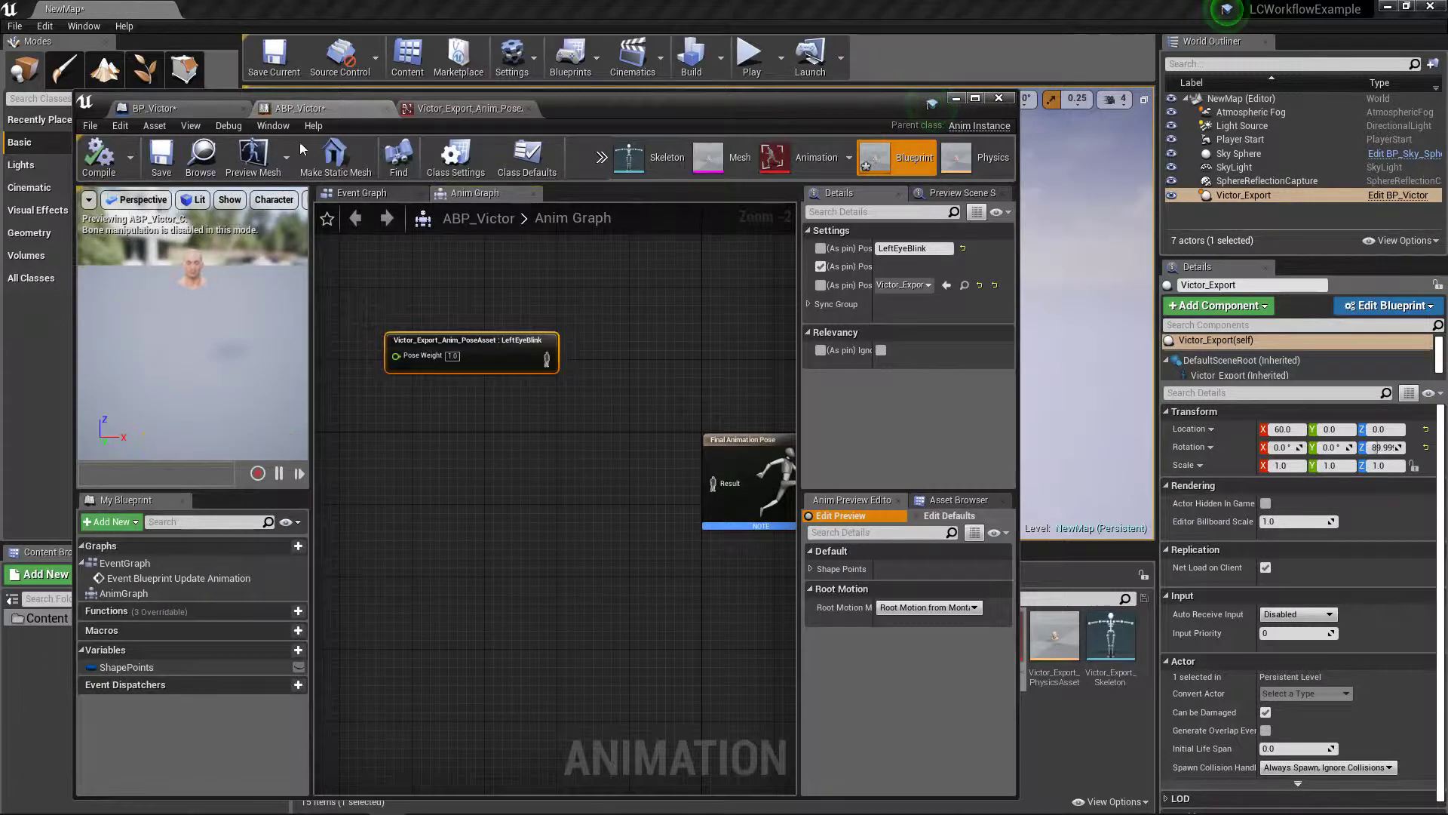
Enable Additive on the Victor_Export_Anim_PoseAsset and convert it to an additive pose.
click(472, 110)
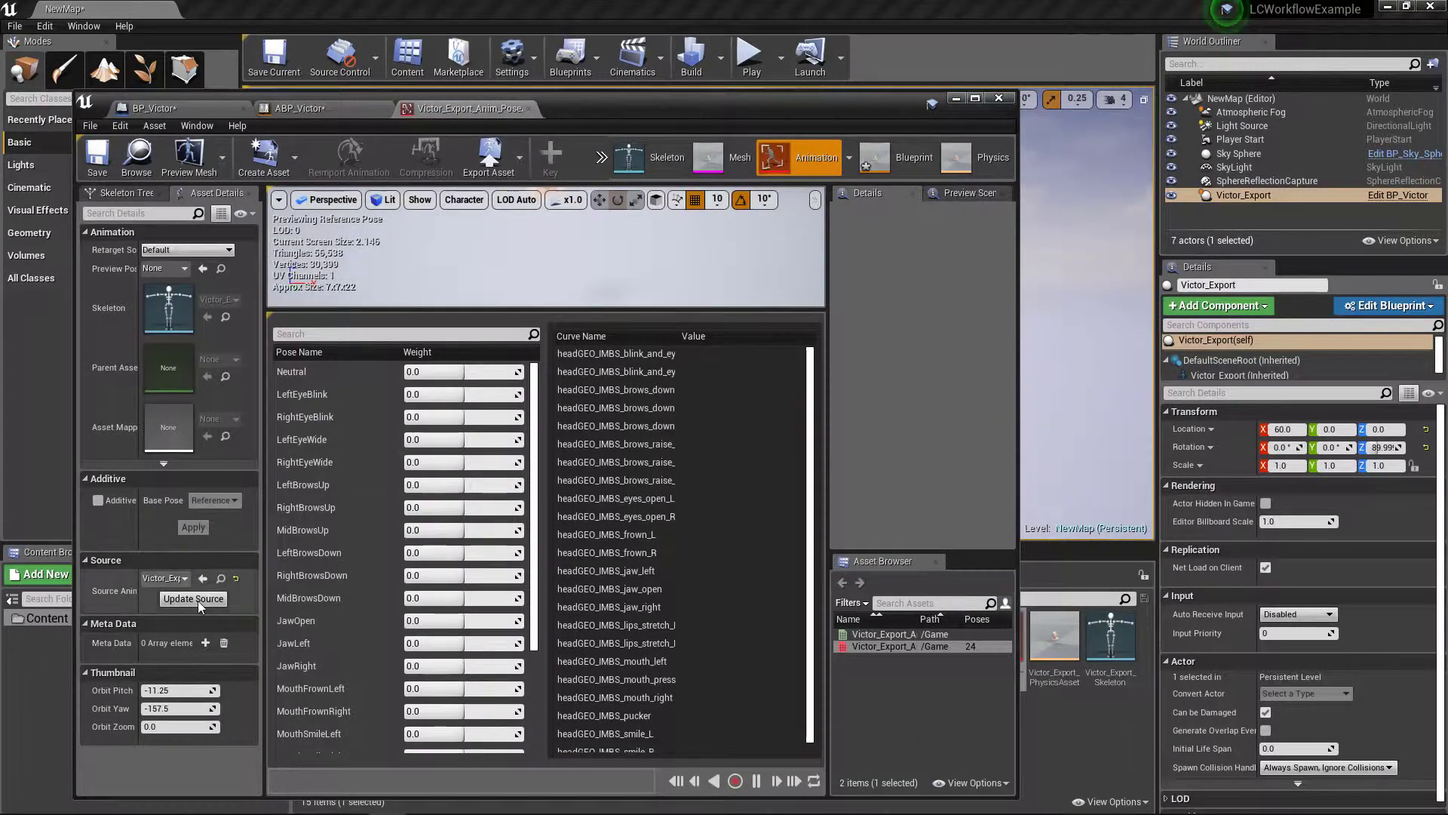
click(98, 500)
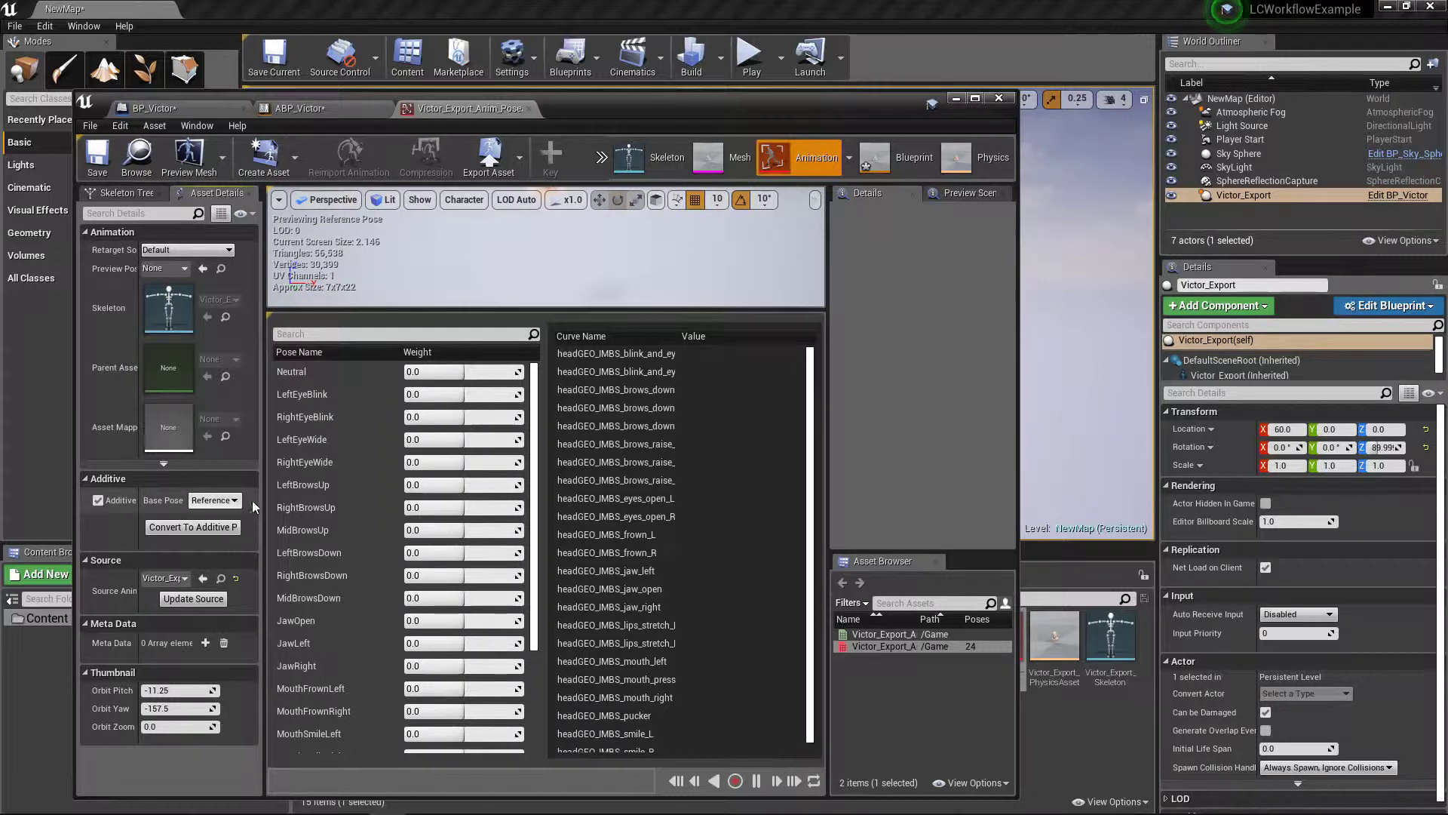
drag(264, 500, 377, 498)
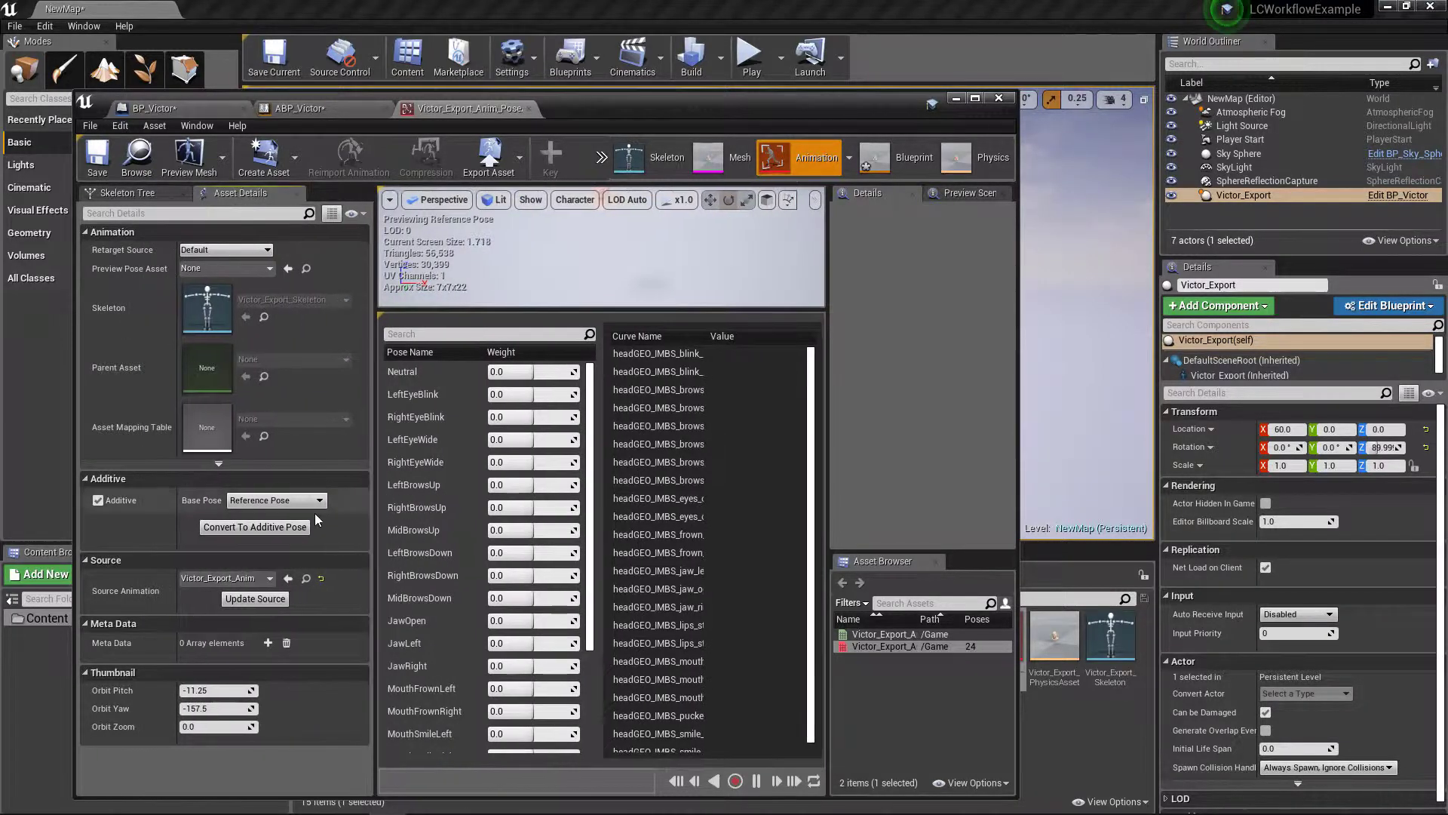
click(99, 501)
click(280, 531)
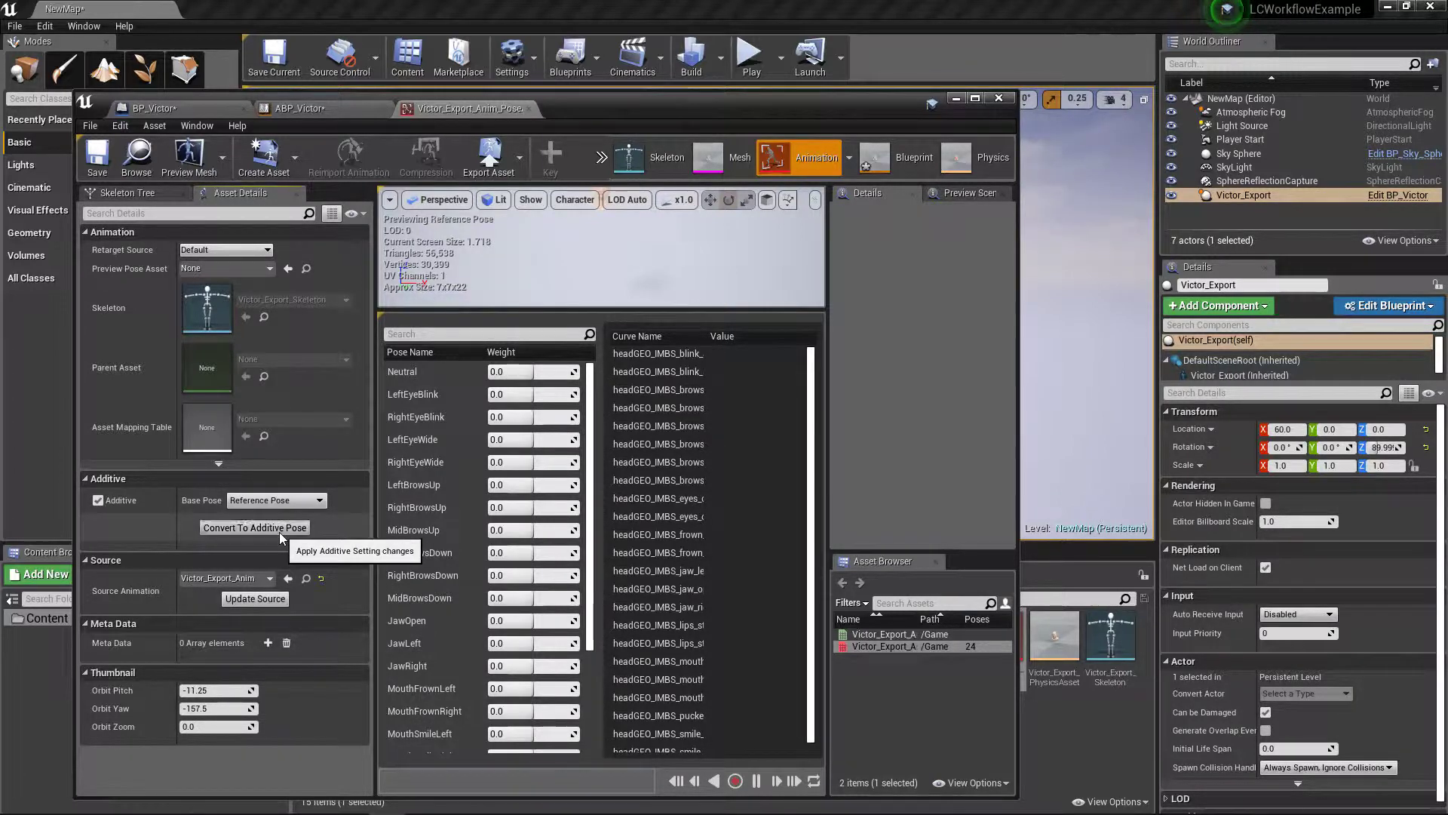
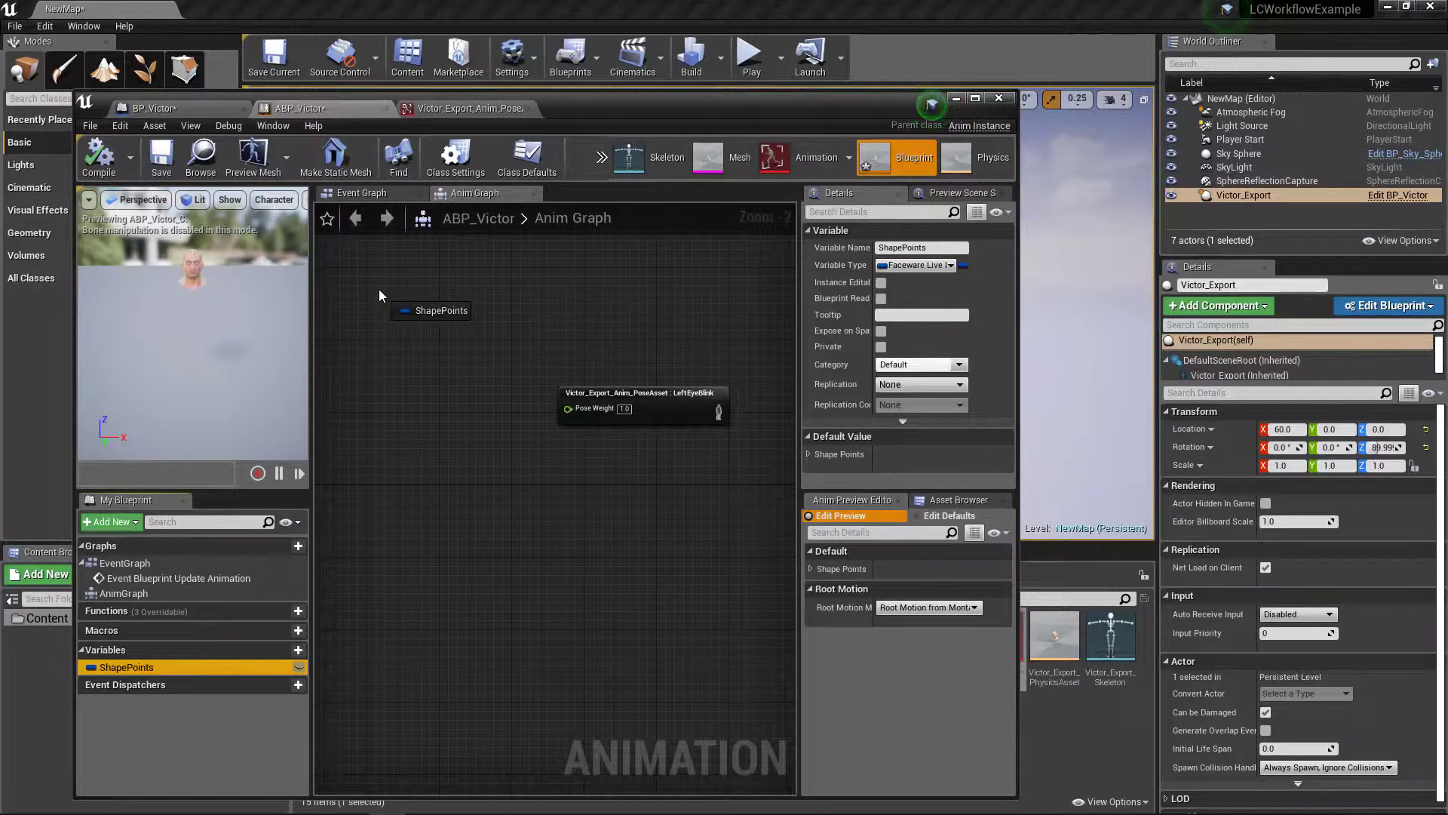
Place a ShapePoints getter in the Anim Graph and add a Break FacewareLiveData node from its output.
click(426, 310)
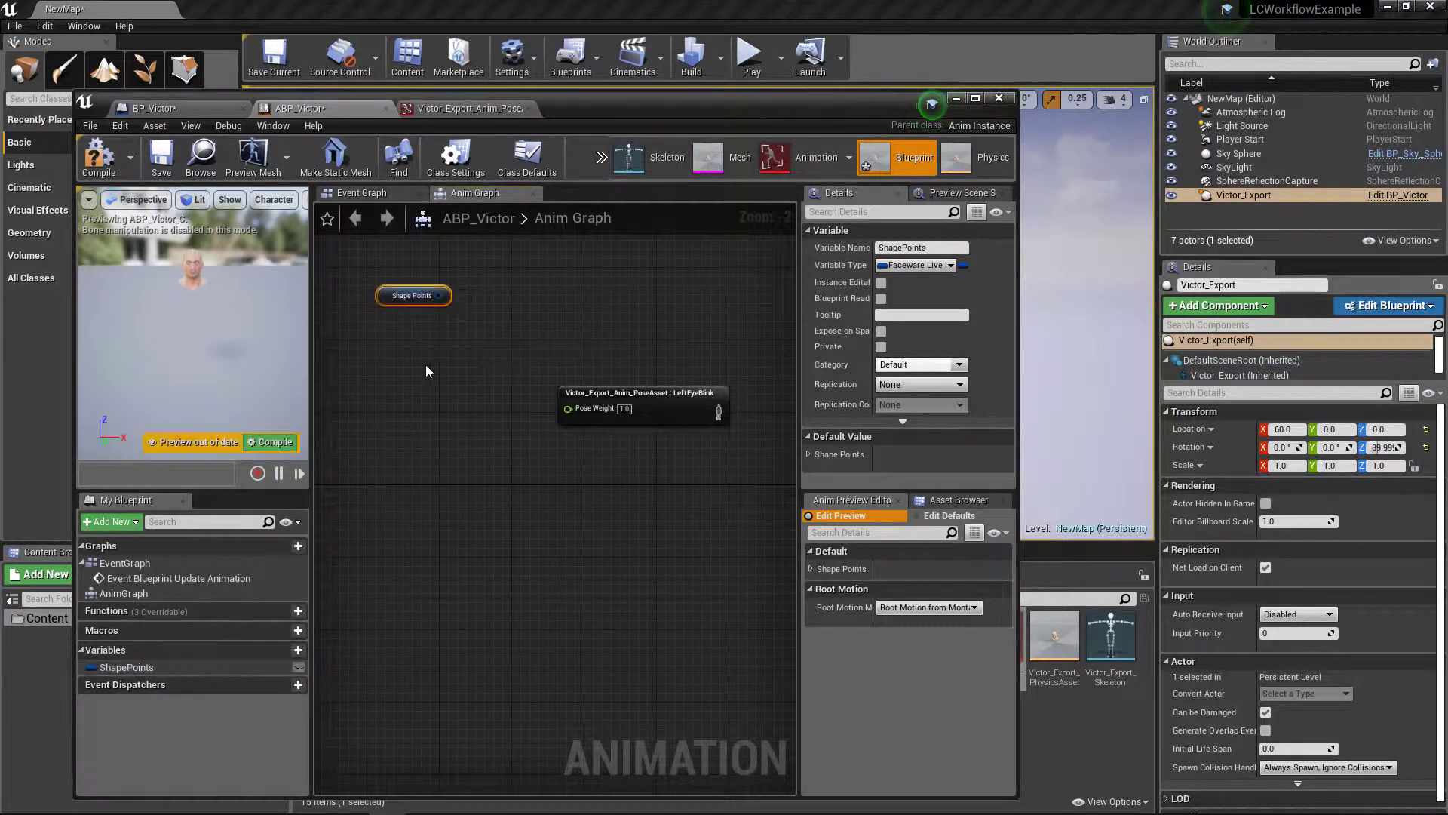
right_drag(453, 342, 531, 350)
drag(484, 305, 358, 457)
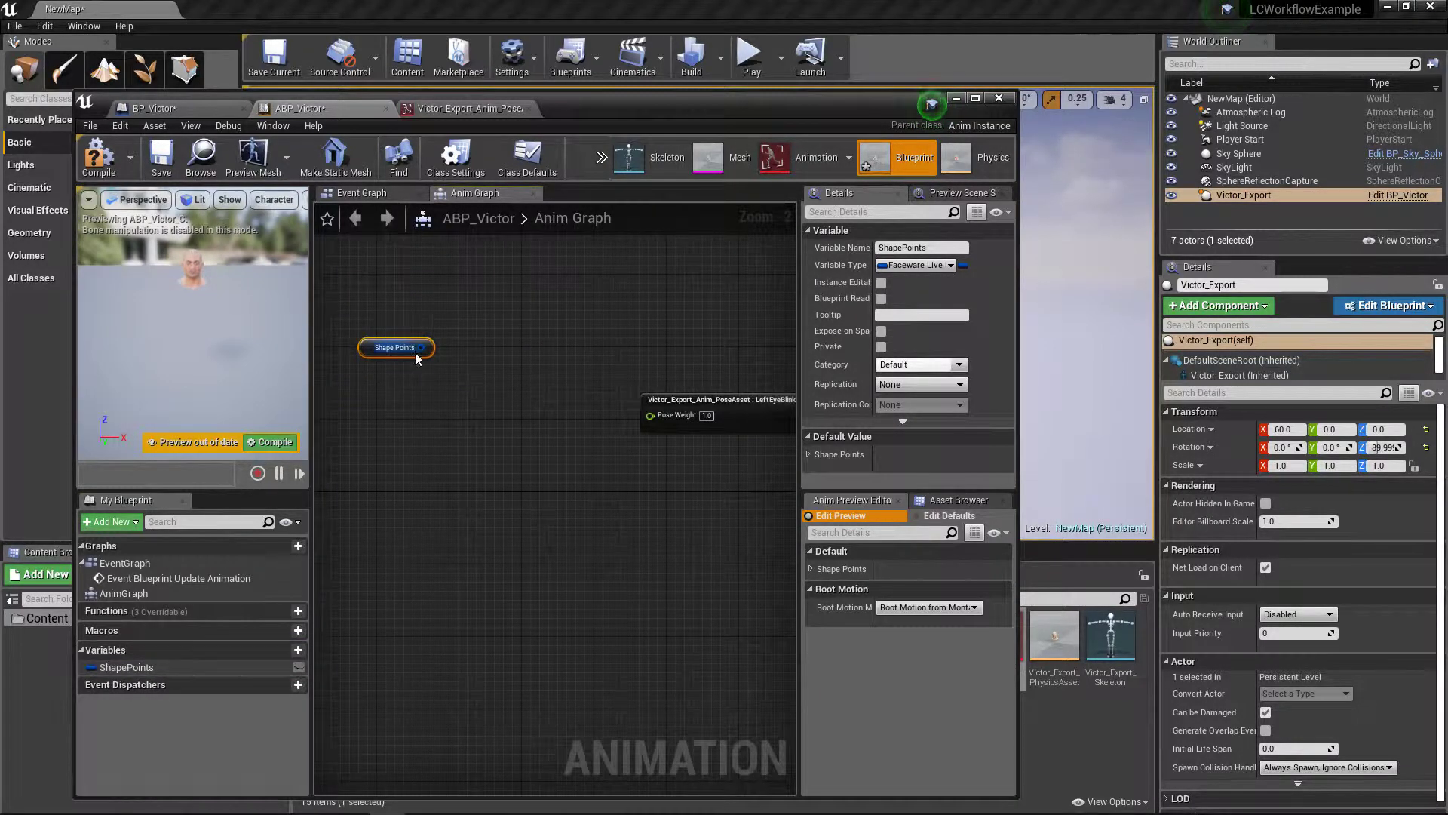
drag(420, 348, 492, 288)
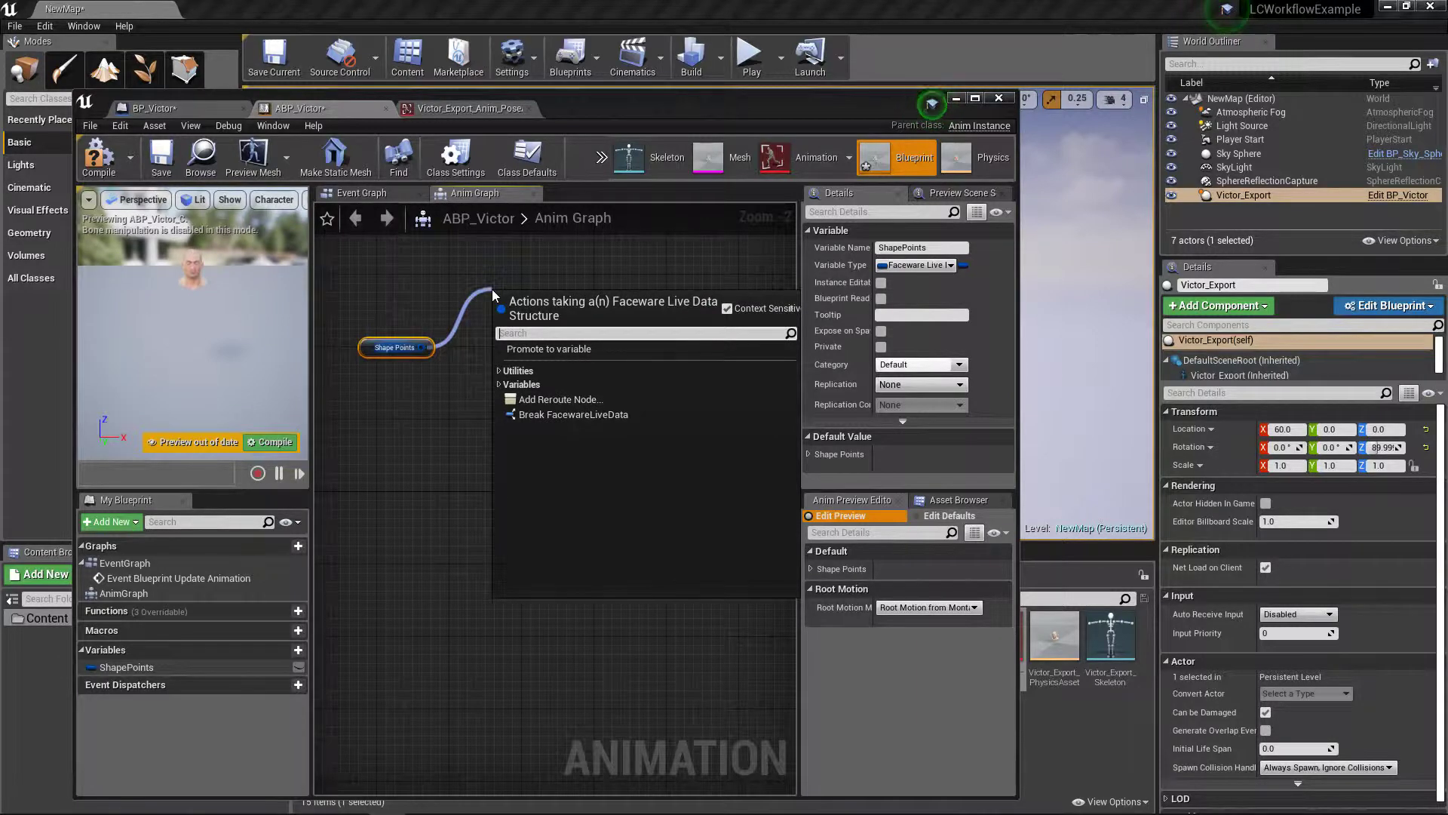
click(602, 416)
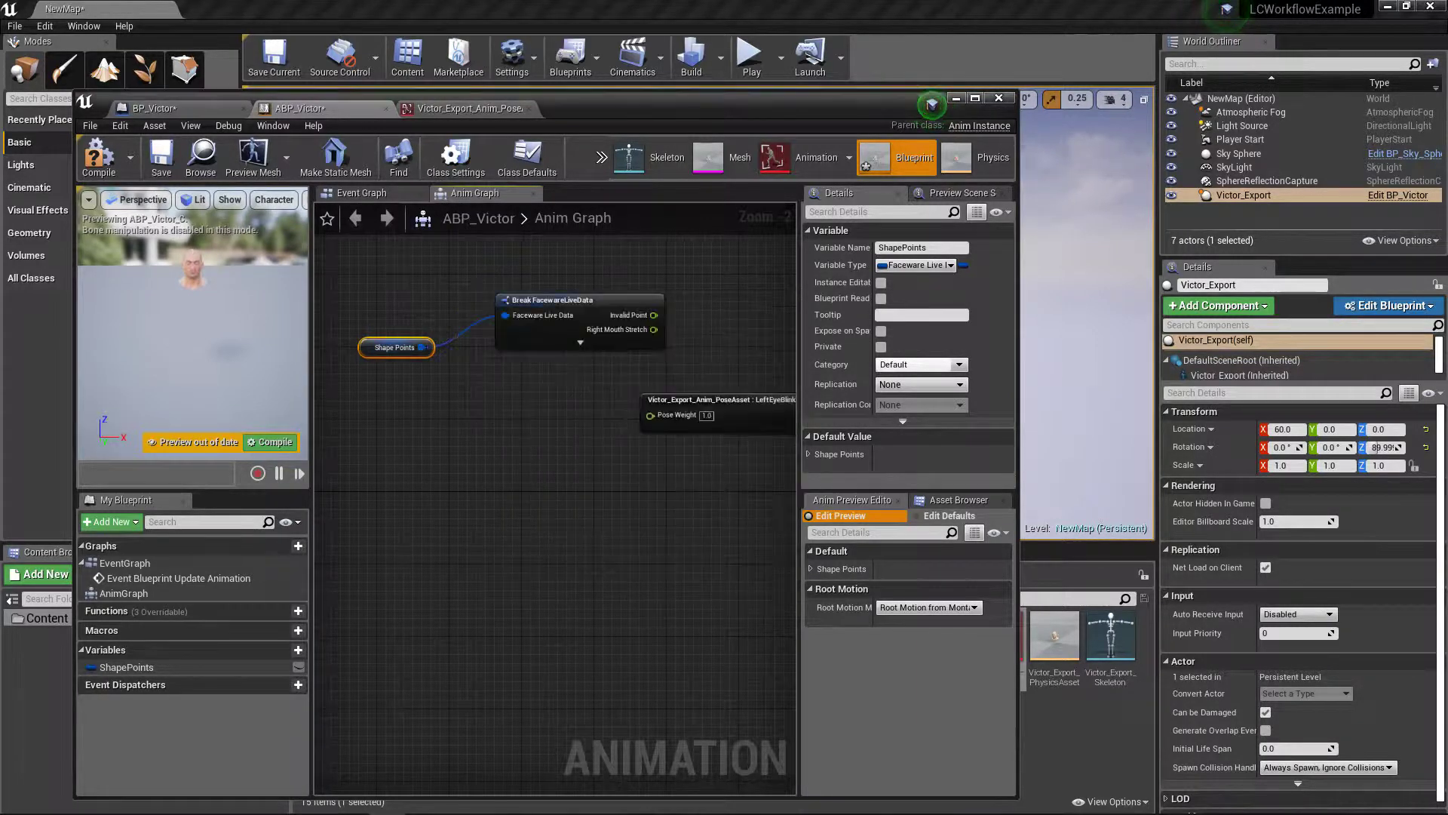
Move the ShapePoints and Break FacewareLiveData nodes away from the pose node and expand the break node to show all its outputs.
scroll(500, 365, down, 1)
right_drag(500, 365, 628, 381)
drag(490, 251, 677, 381)
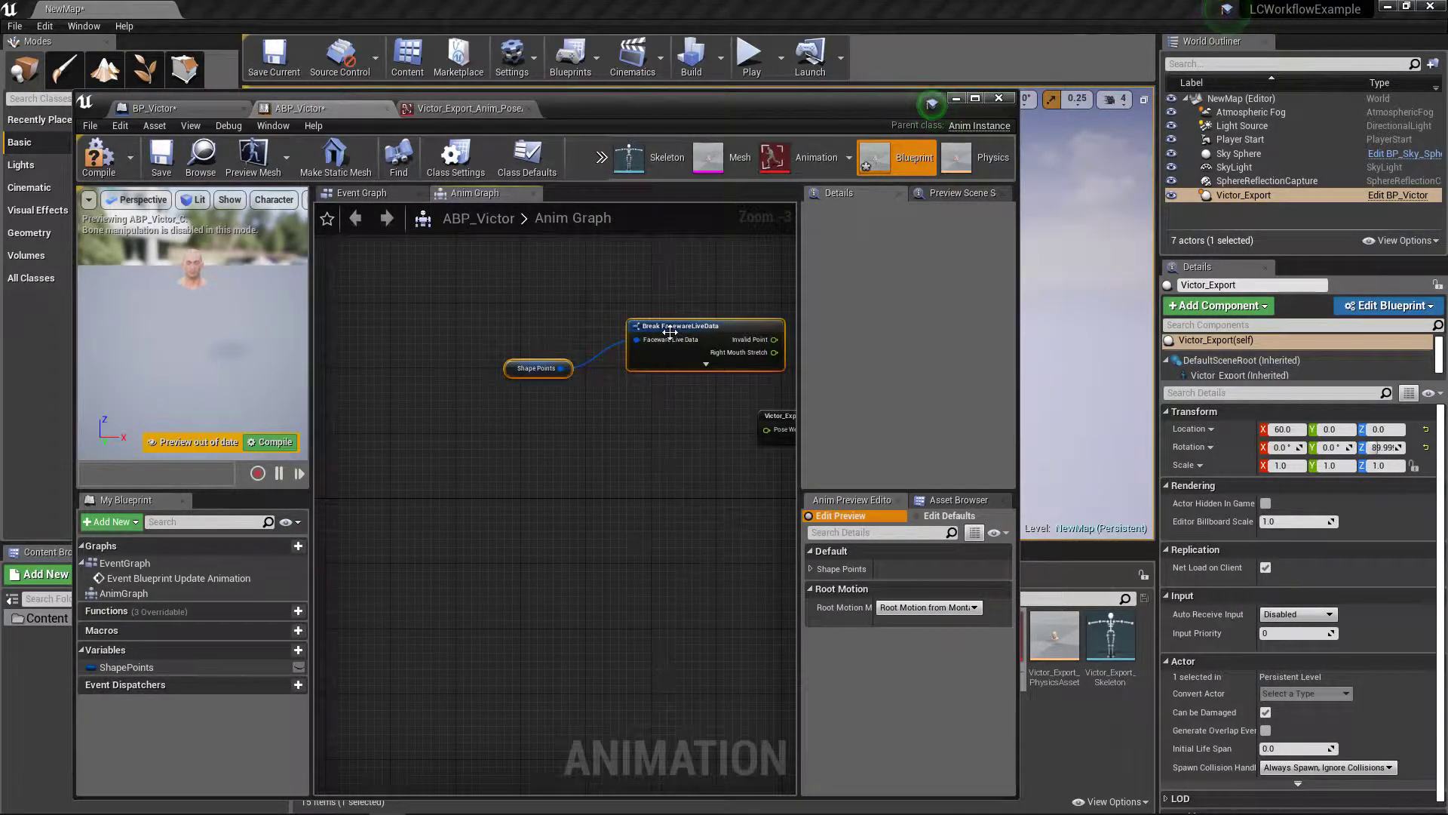
drag(669, 331, 499, 356)
click(535, 388)
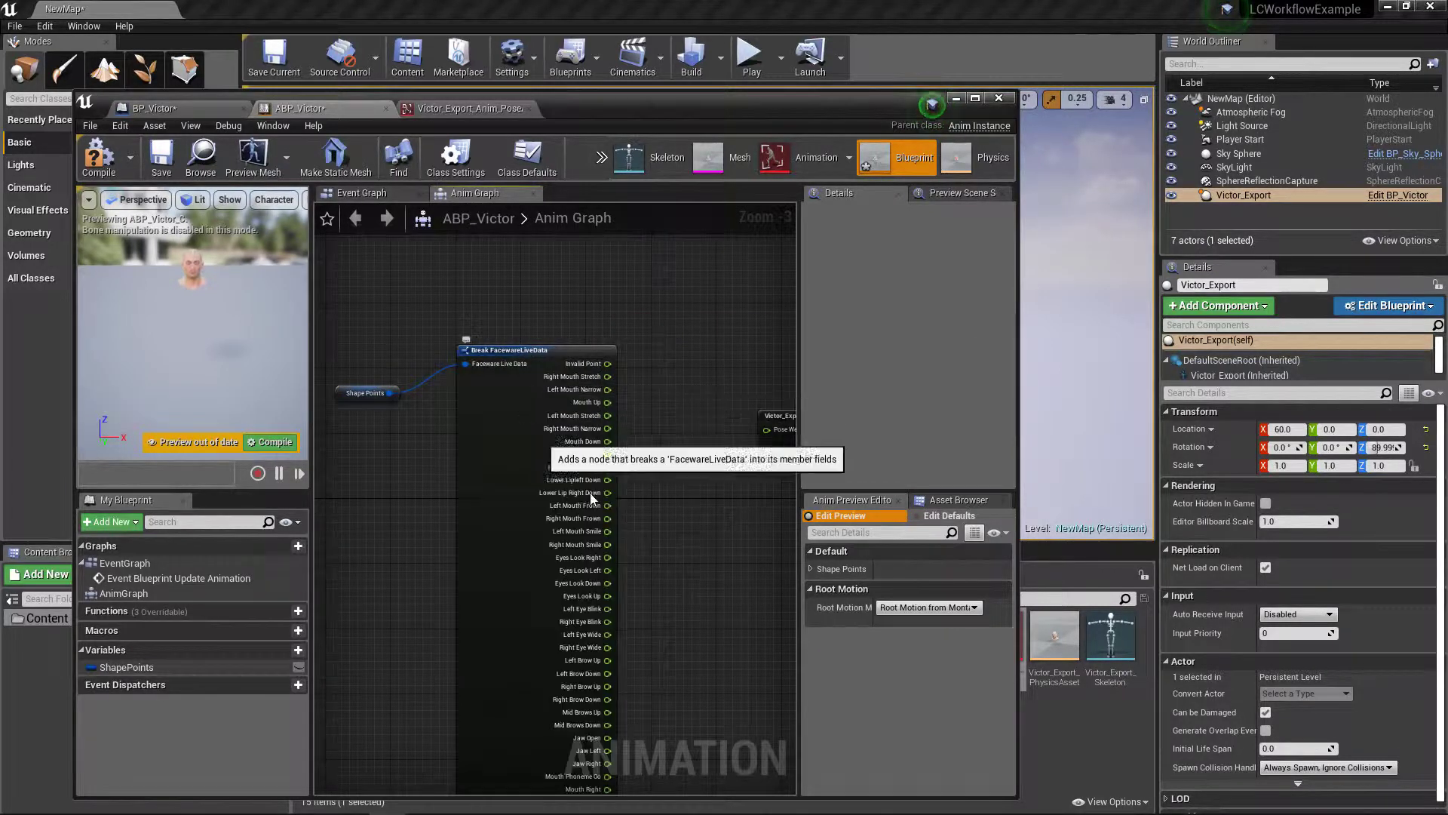
Compile ABP_Victor with the expanded Break FacewareLiveData node in place.
scroll(601, 423, up, 2)
right_drag(608, 417, 674, 392)
mouse_move(424, 408)
right_down()
mouse_move(498, 418)
mouse_move(516, 435)
right_up()
mouse_move(662, 522)
right_down()
mouse_move(552, 510)
mouse_move(630, 504)
mouse_move(583, 499)
right_up()
click(93, 172)
Connect the Left Eye Blink output of Break FacewareLiveData to the LeftEyeBlink pose node's Pose Weight.
right_drag(690, 495, 571, 493)
right_drag(637, 460, 550, 476)
right_drag(742, 421, 631, 439)
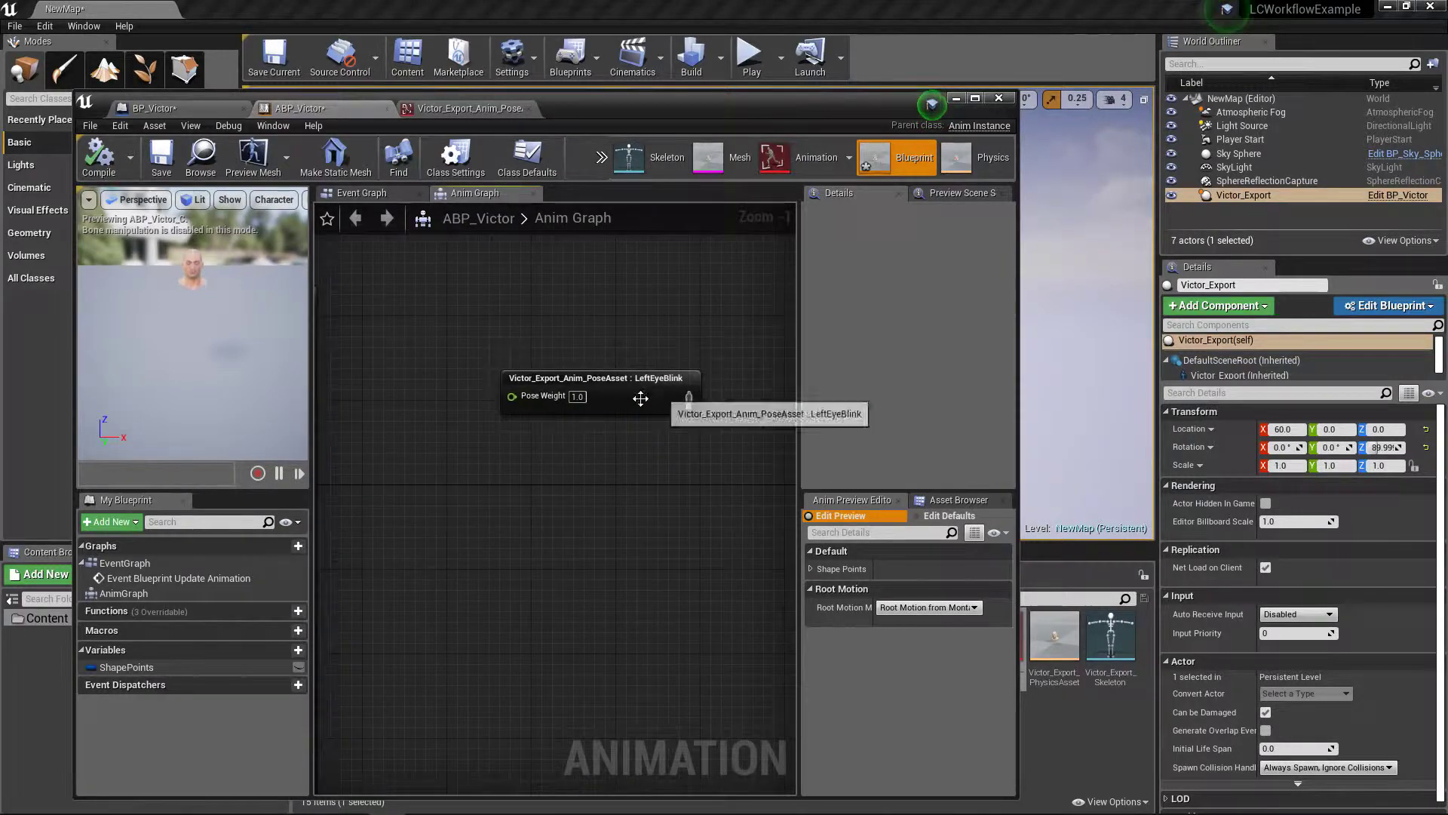
mouse_move(537, 481)
right_down()
mouse_move(624, 485)
mouse_move(685, 460)
right_up()
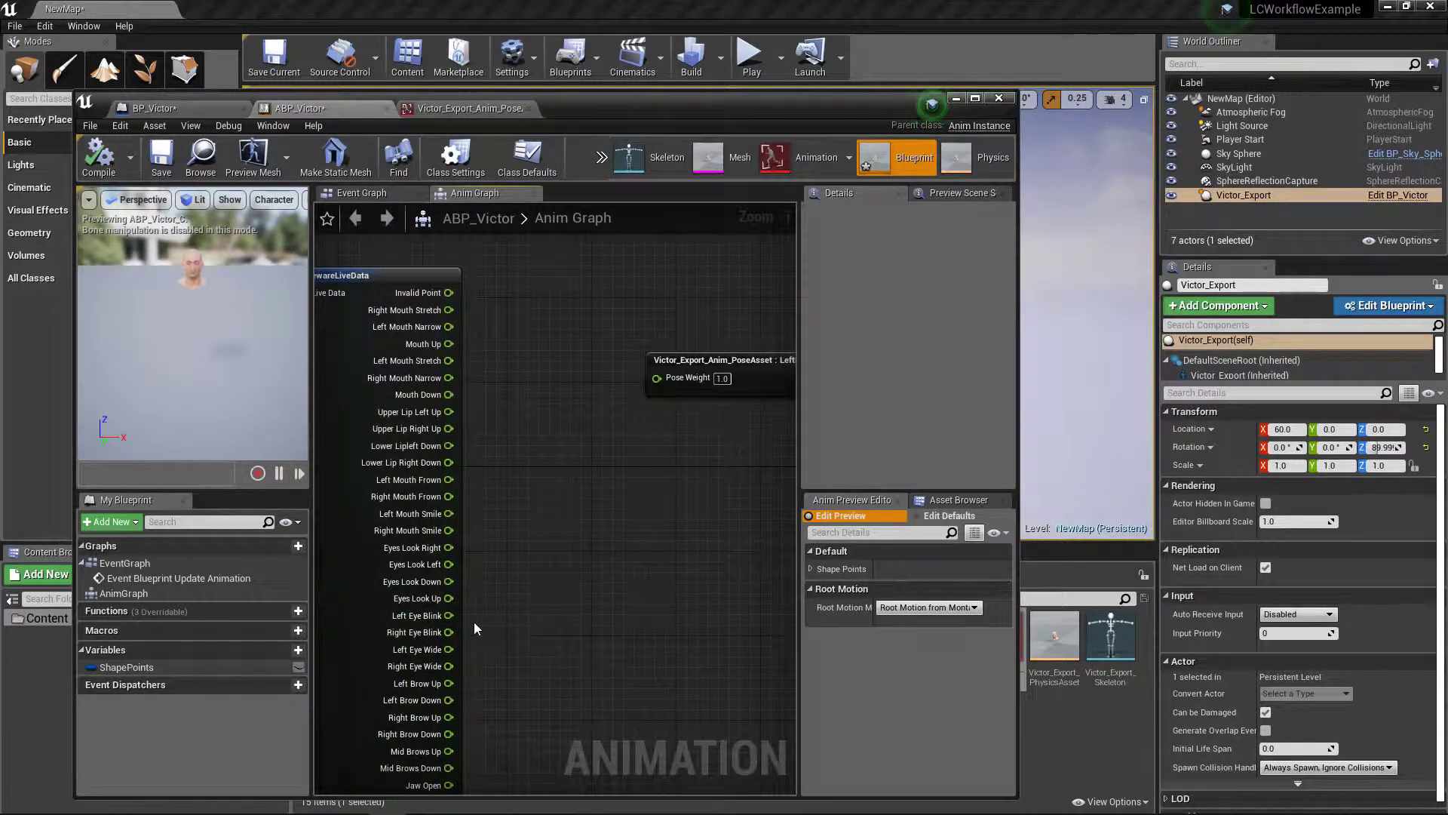
drag(450, 615, 681, 383)
right_drag(686, 531, 558, 509)
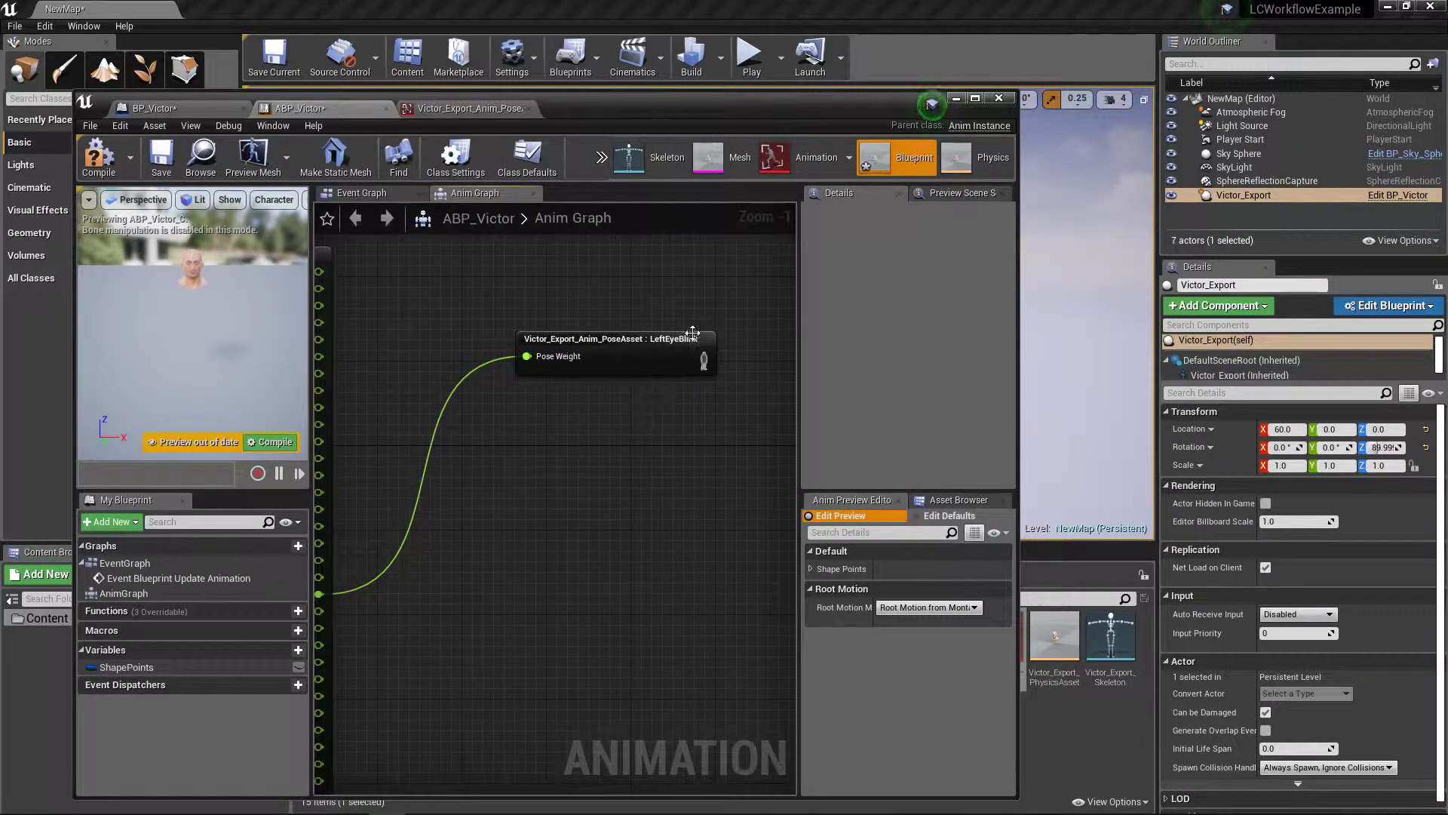
Reposition the LeftEyeBlink pose node and add an Apply Additive node below it.
drag(641, 340, 556, 371)
right_click(579, 472)
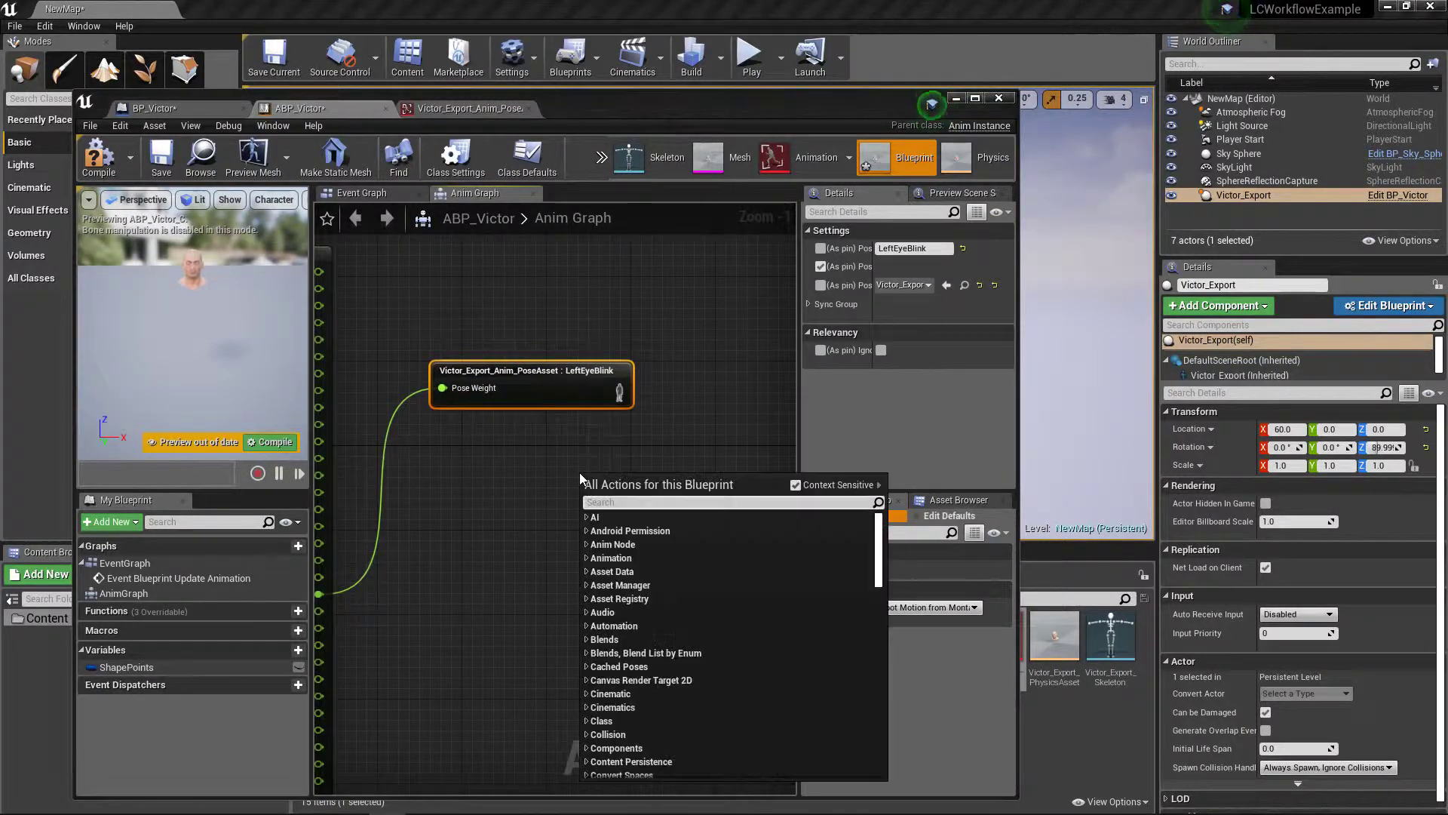
text(a)
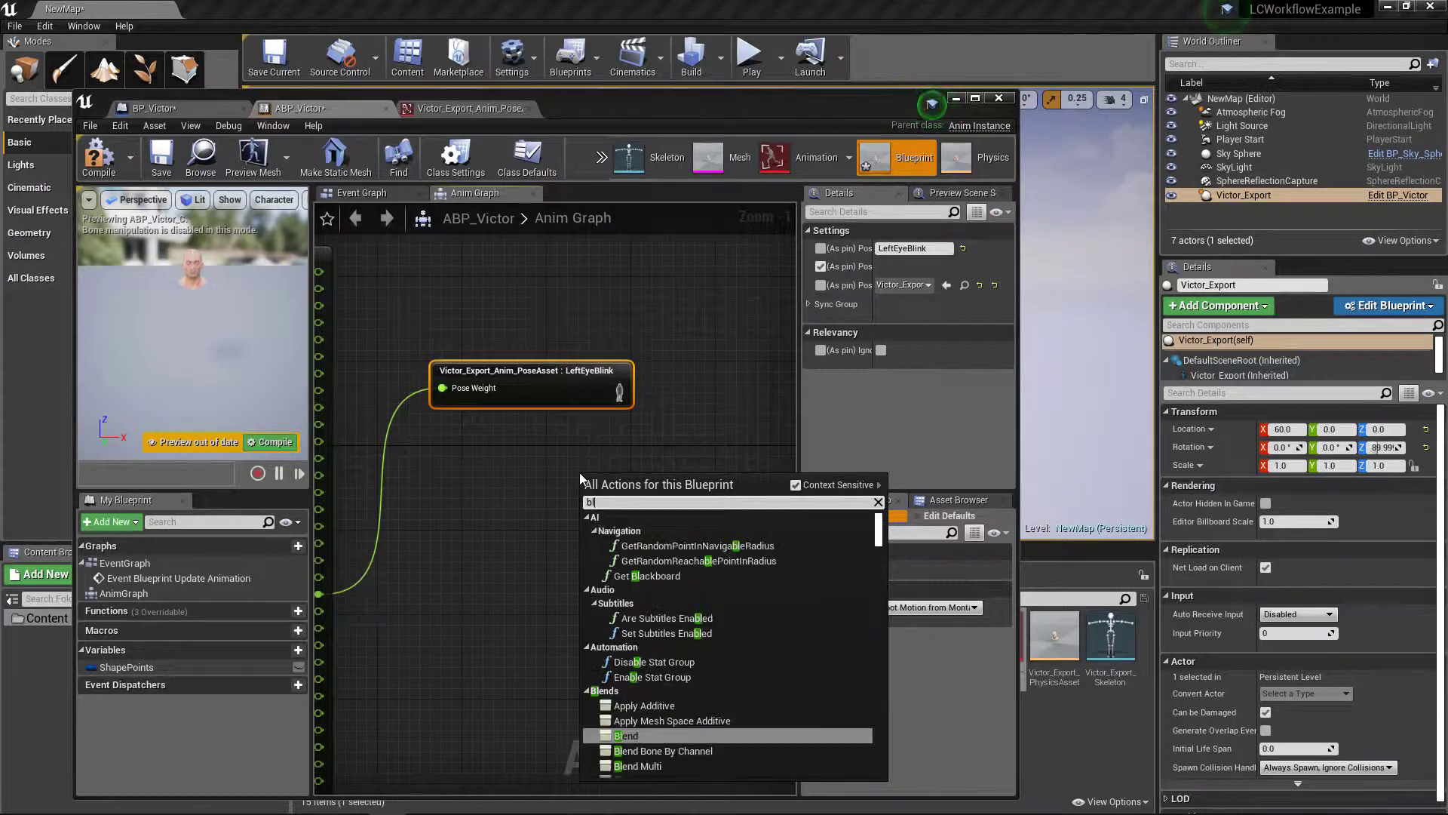
text(dditive)
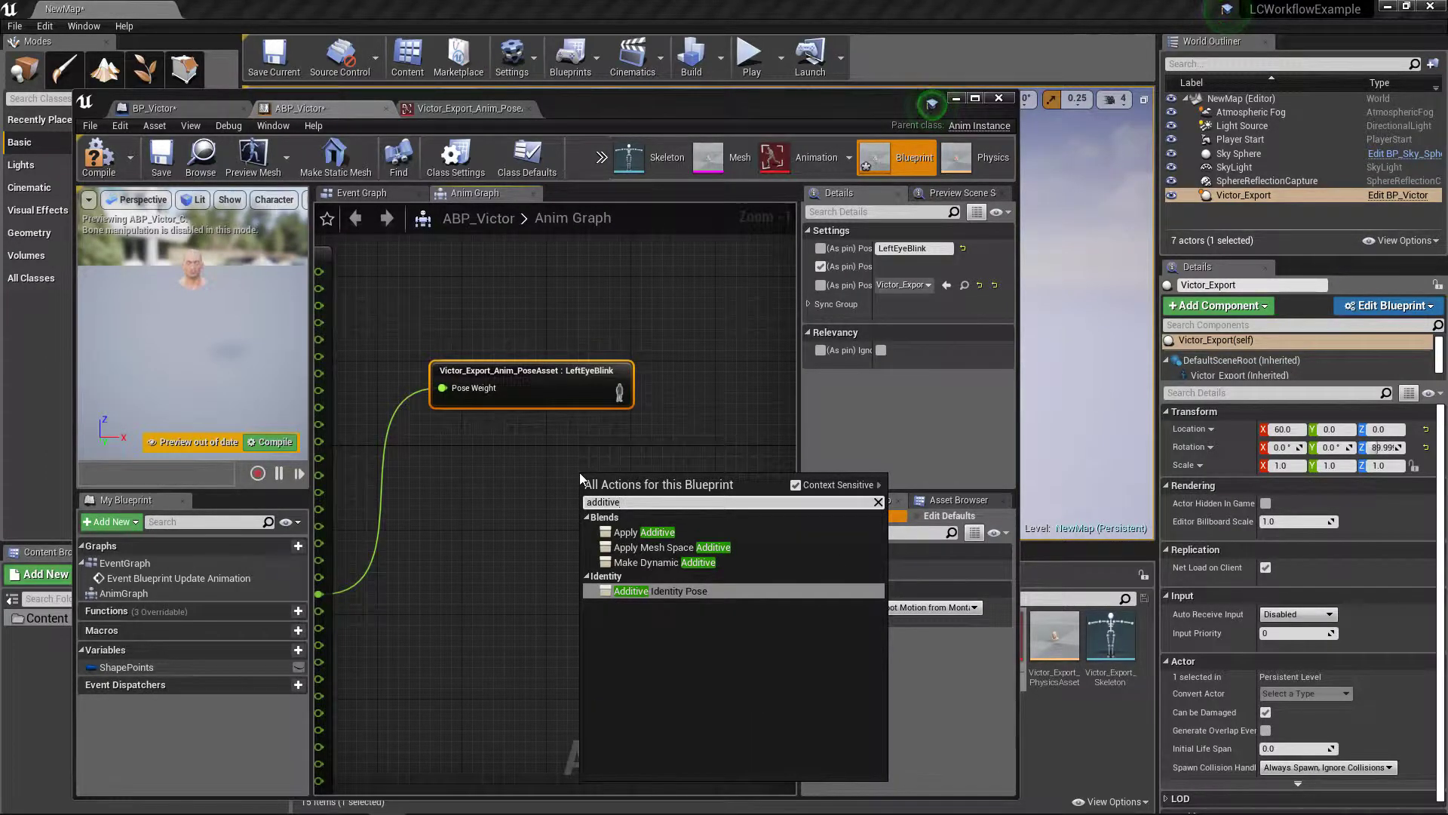
click(698, 532)
right_drag(542, 436, 507, 436)
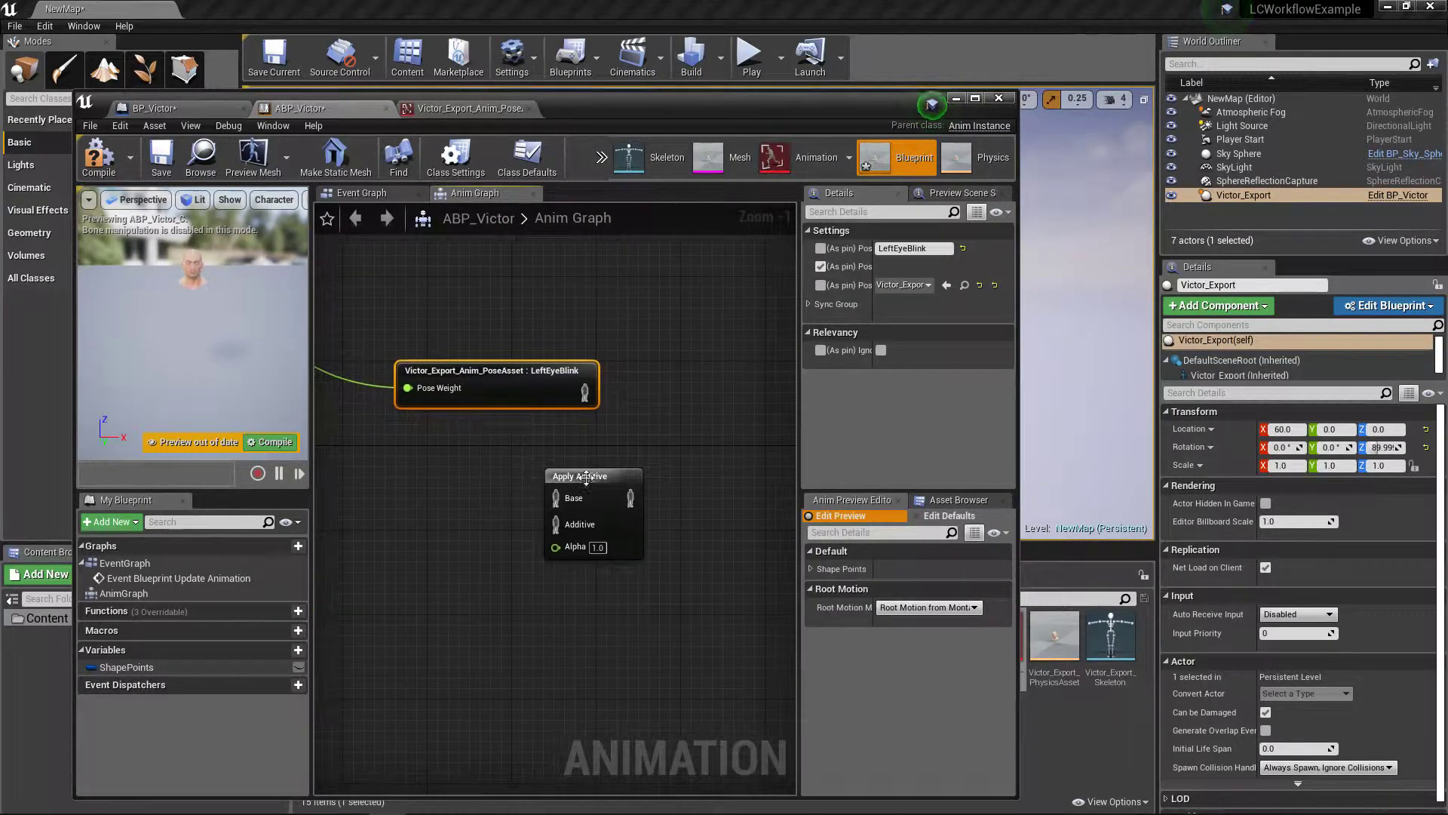
Place the Apply Additive node beside the LeftEyeBlink pose node and connect the pose output to its Additive input.
drag(592, 477, 696, 360)
click(611, 327)
drag(707, 439, 694, 397)
right_drag(517, 506, 578, 496)
scroll(579, 419, down, 2)
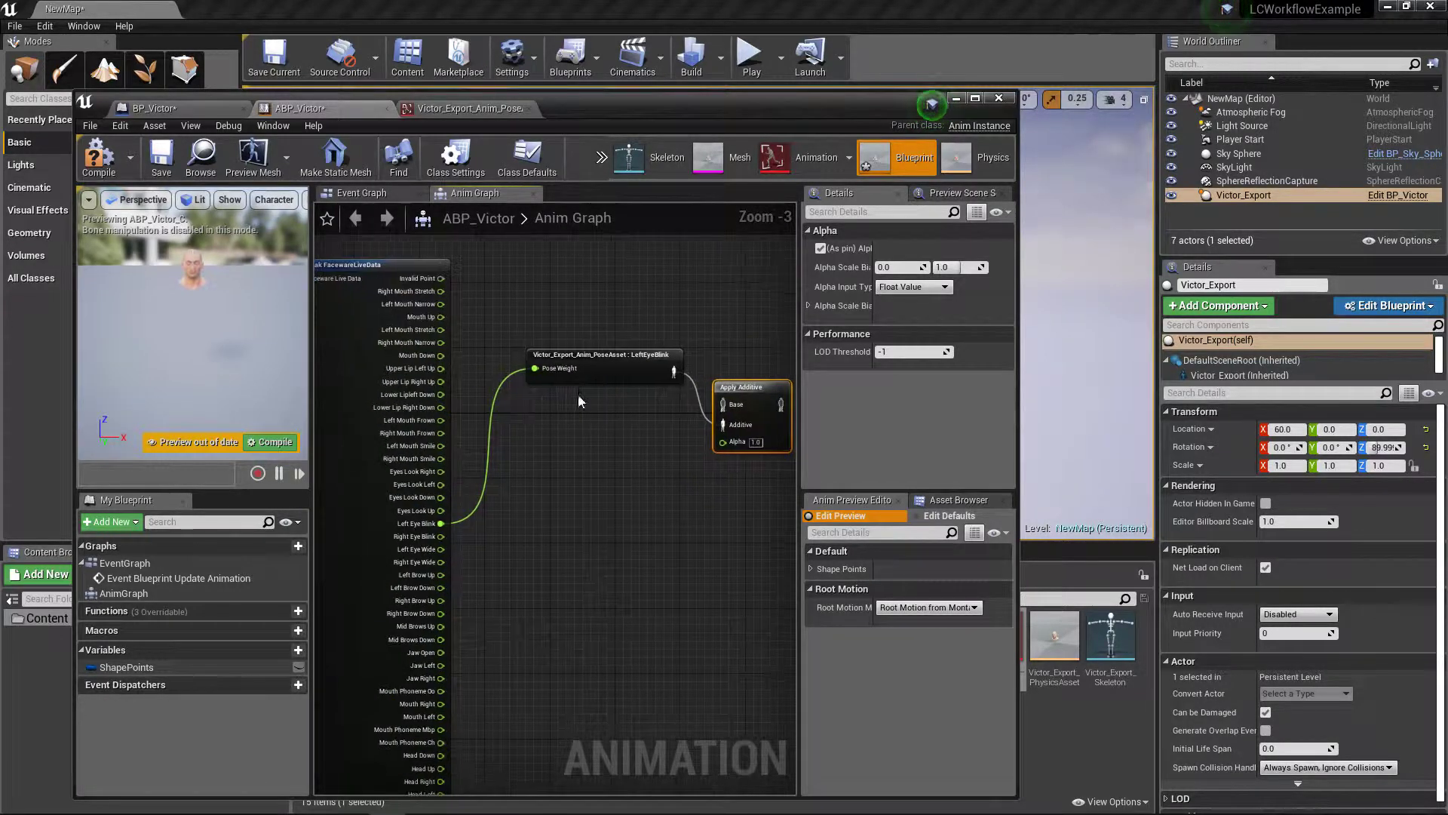
Duplicate the LeftEyeBlink pose node below the original and set the copy's Pose Name to RighttEyeBlink.
click(596, 363)
key(ctrl+c)
key(ctrl+v)
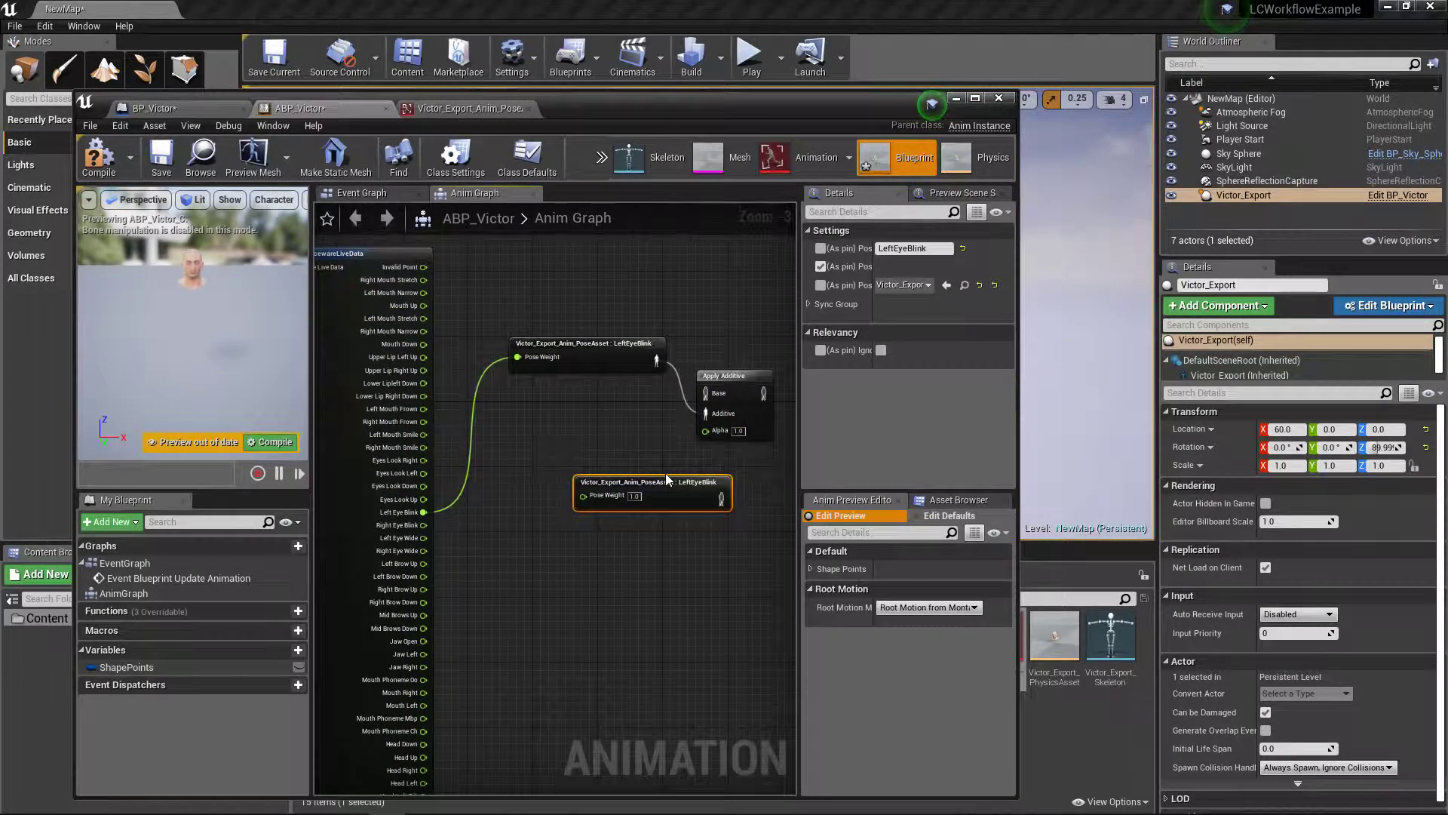
drag(667, 481, 606, 427)
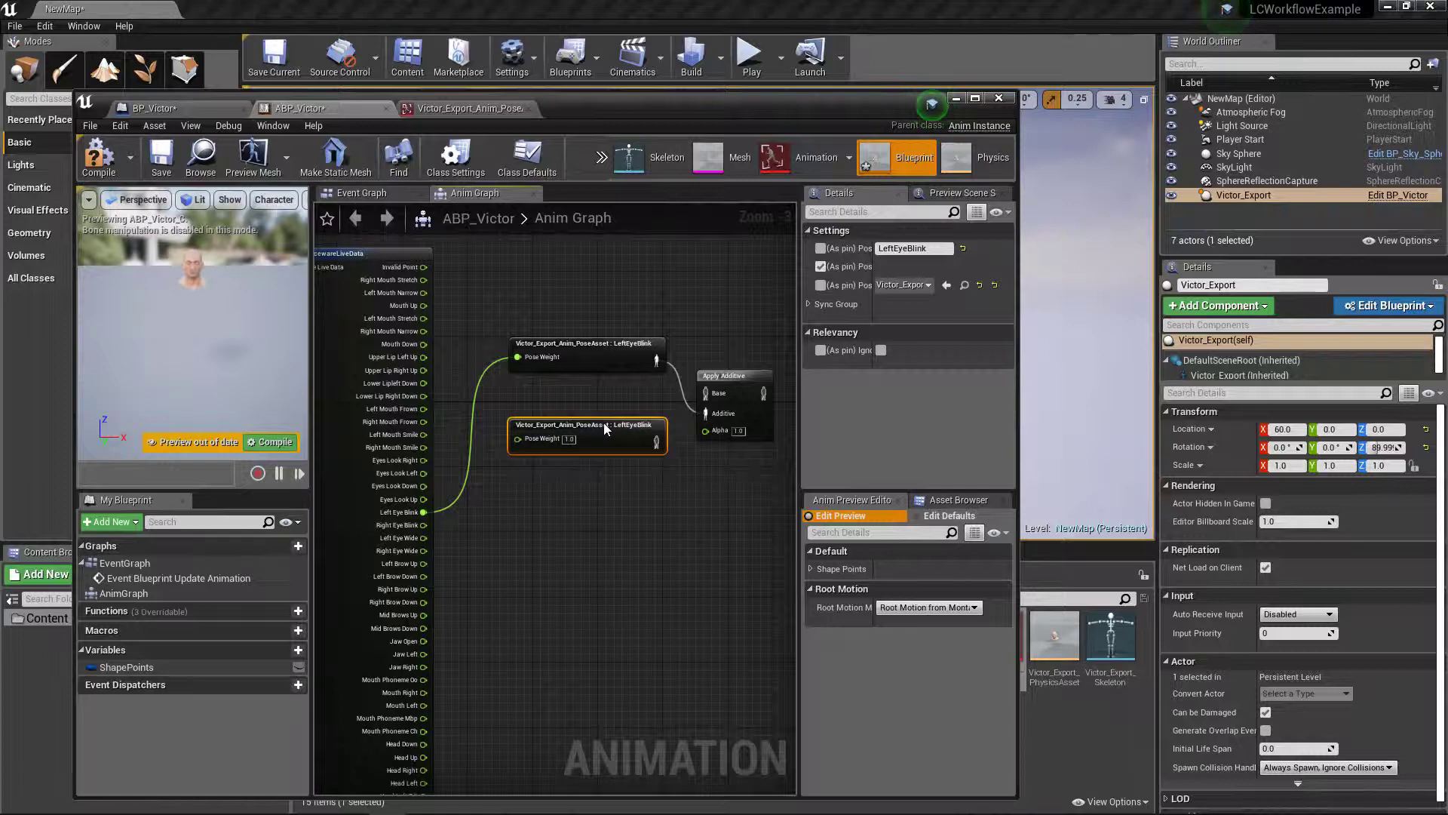
scroll(445, 543, up, 2)
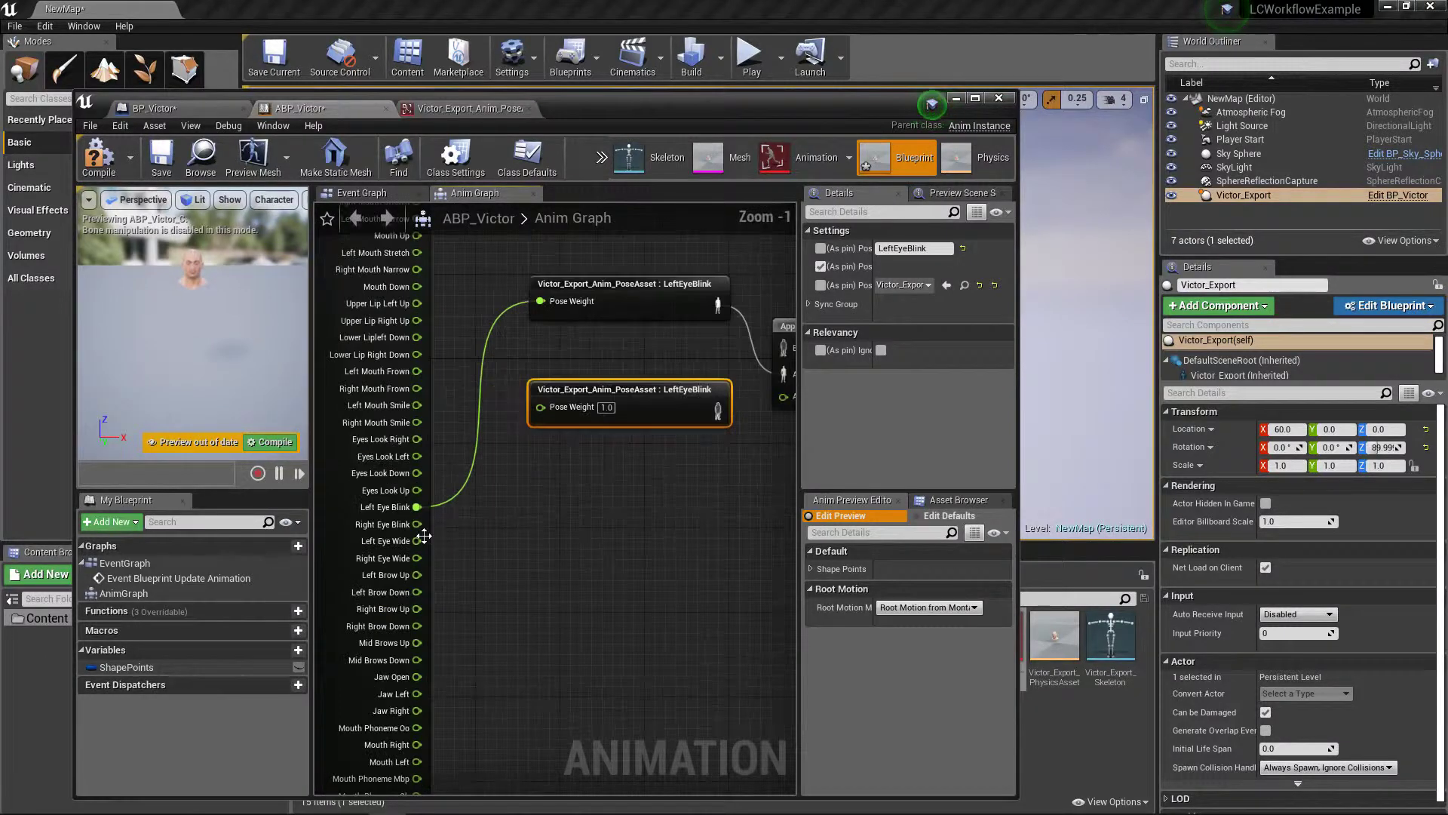
click(878, 248)
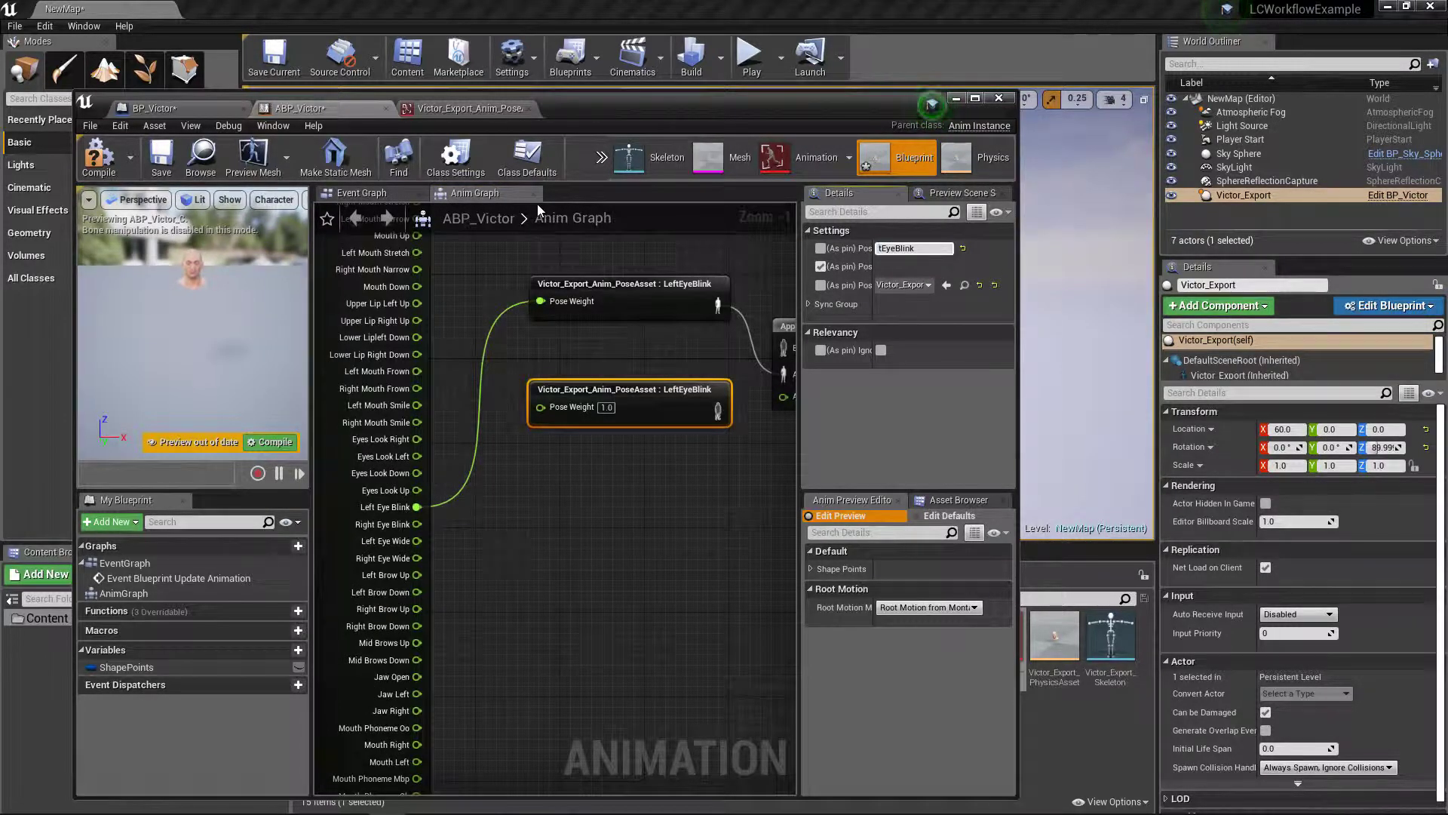
text(Right)
key(Return)
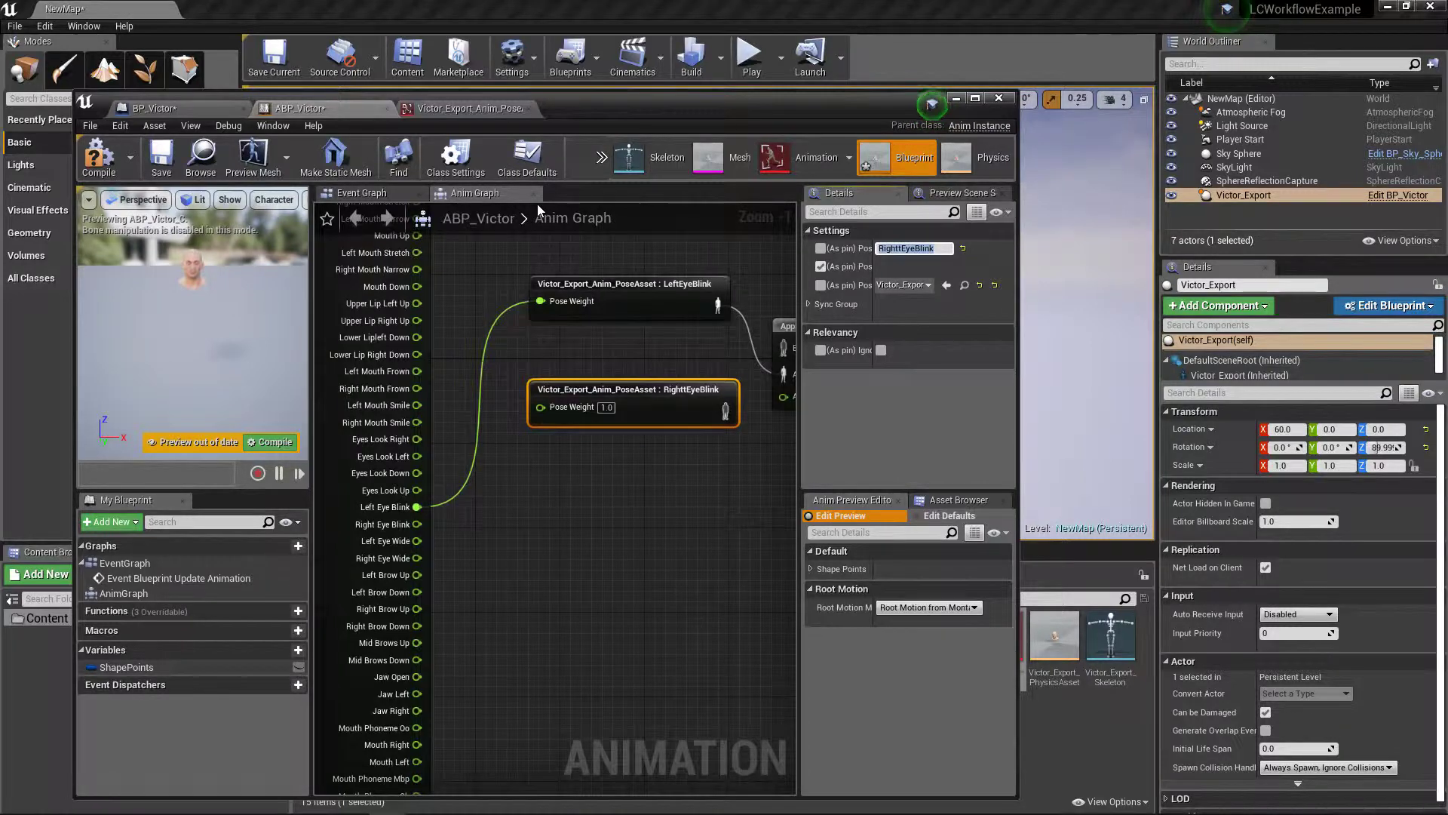
Duplicate the Apply Additive node, feeding the first one's output into its Base and the right eye blink pose into its Additive.
right_drag(744, 393, 660, 428)
click(740, 361)
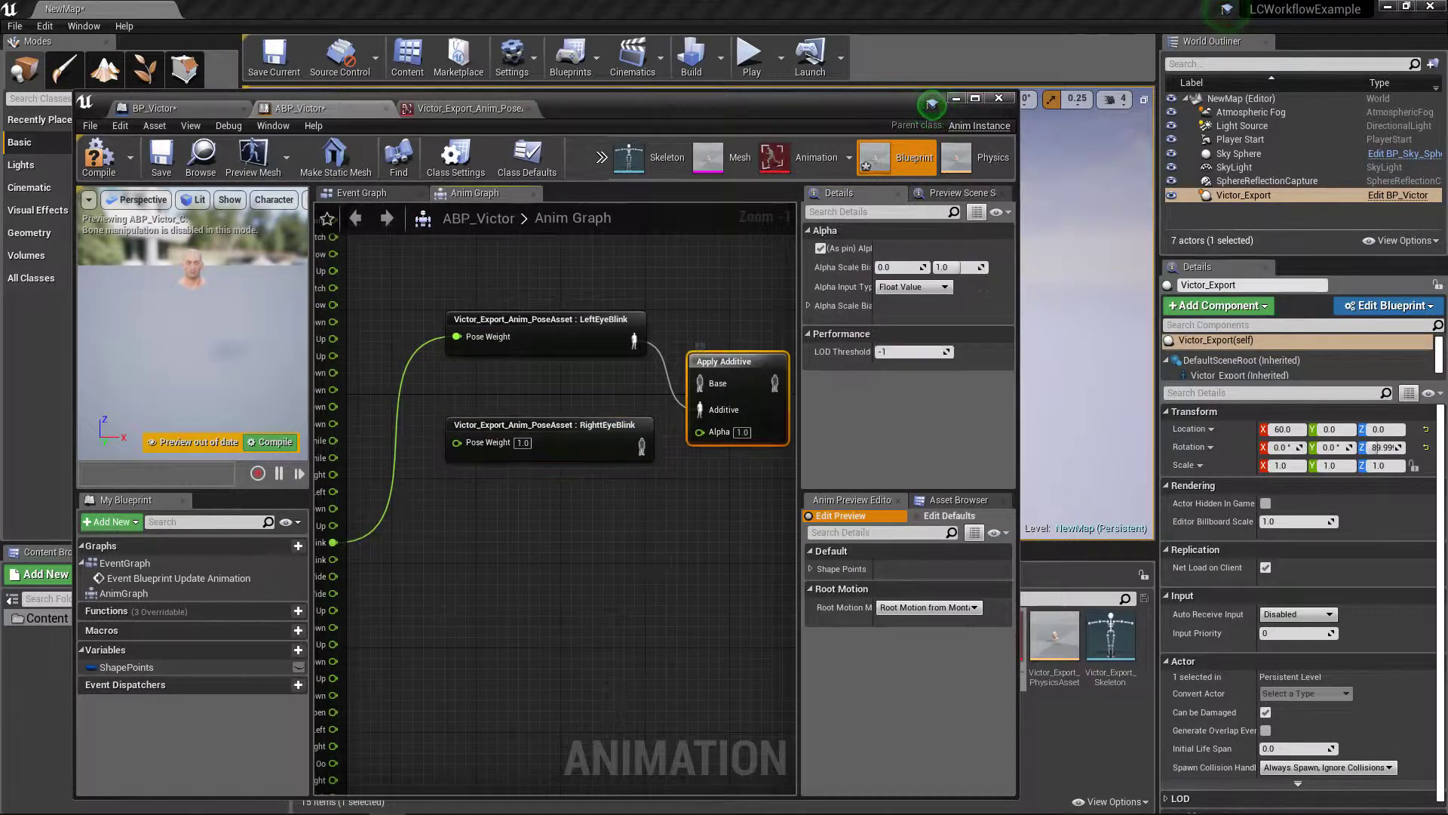
key(ctrl+c)
right_drag(788, 509, 706, 472)
key(ctrl+v)
drag(709, 512, 679, 323)
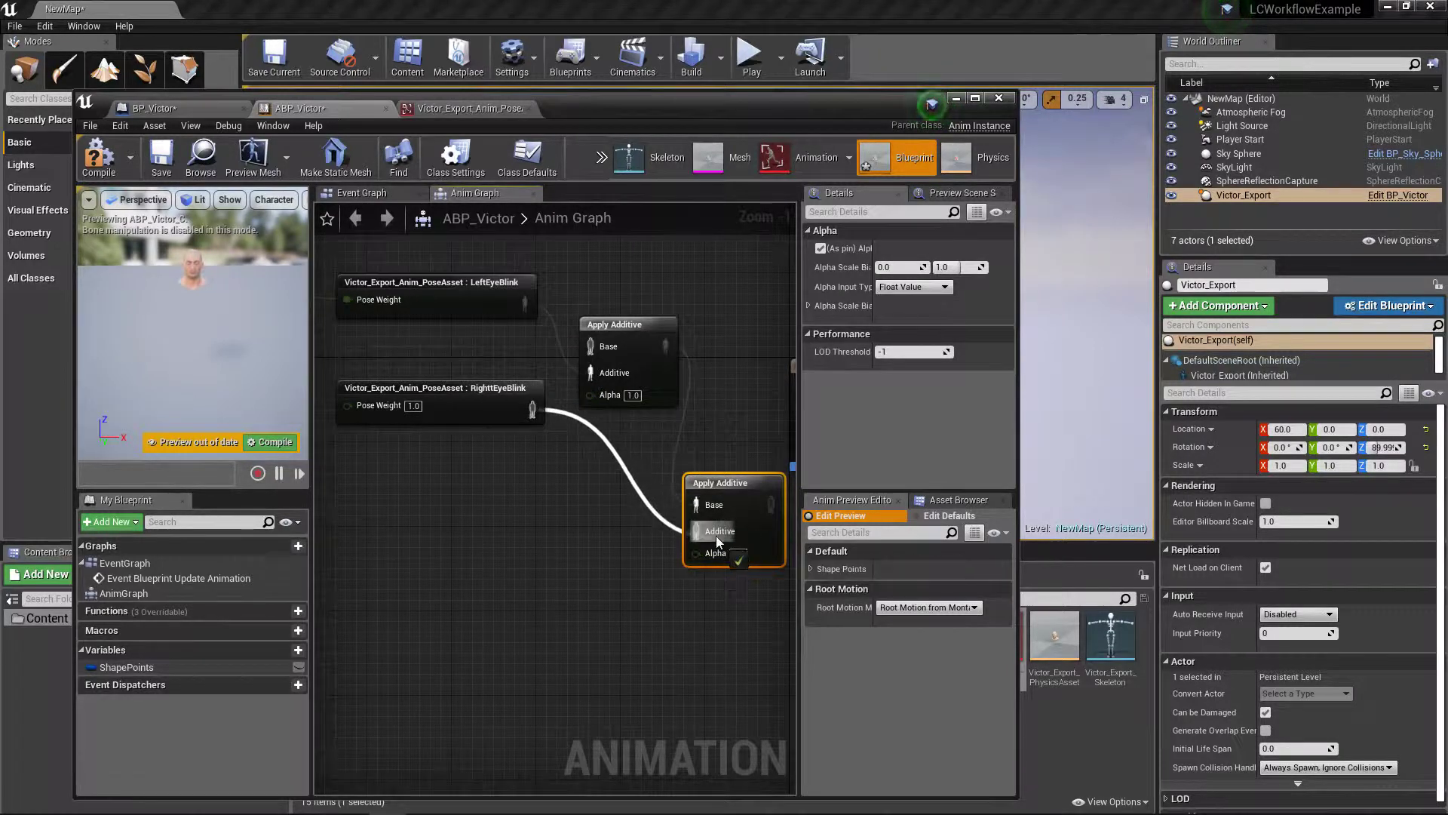
drag(717, 537, 717, 537)
Connect the second Apply Additive node to the Final Animation Pose Result and move that Apply Additive node up in line.
right_drag(673, 432, 572, 448)
drag(770, 480, 846, 478)
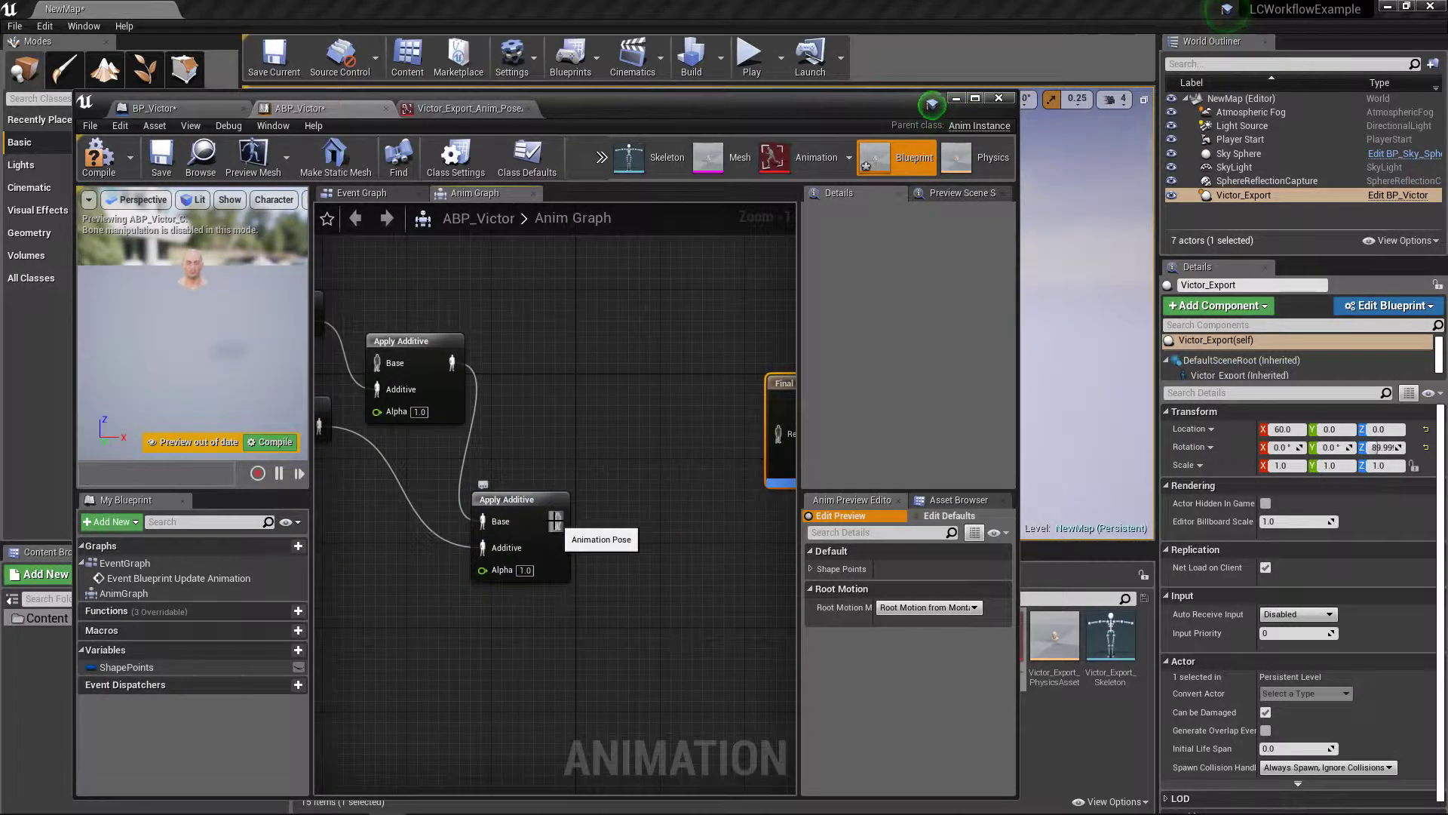
drag(555, 521, 661, 435)
right_drag(445, 453, 556, 452)
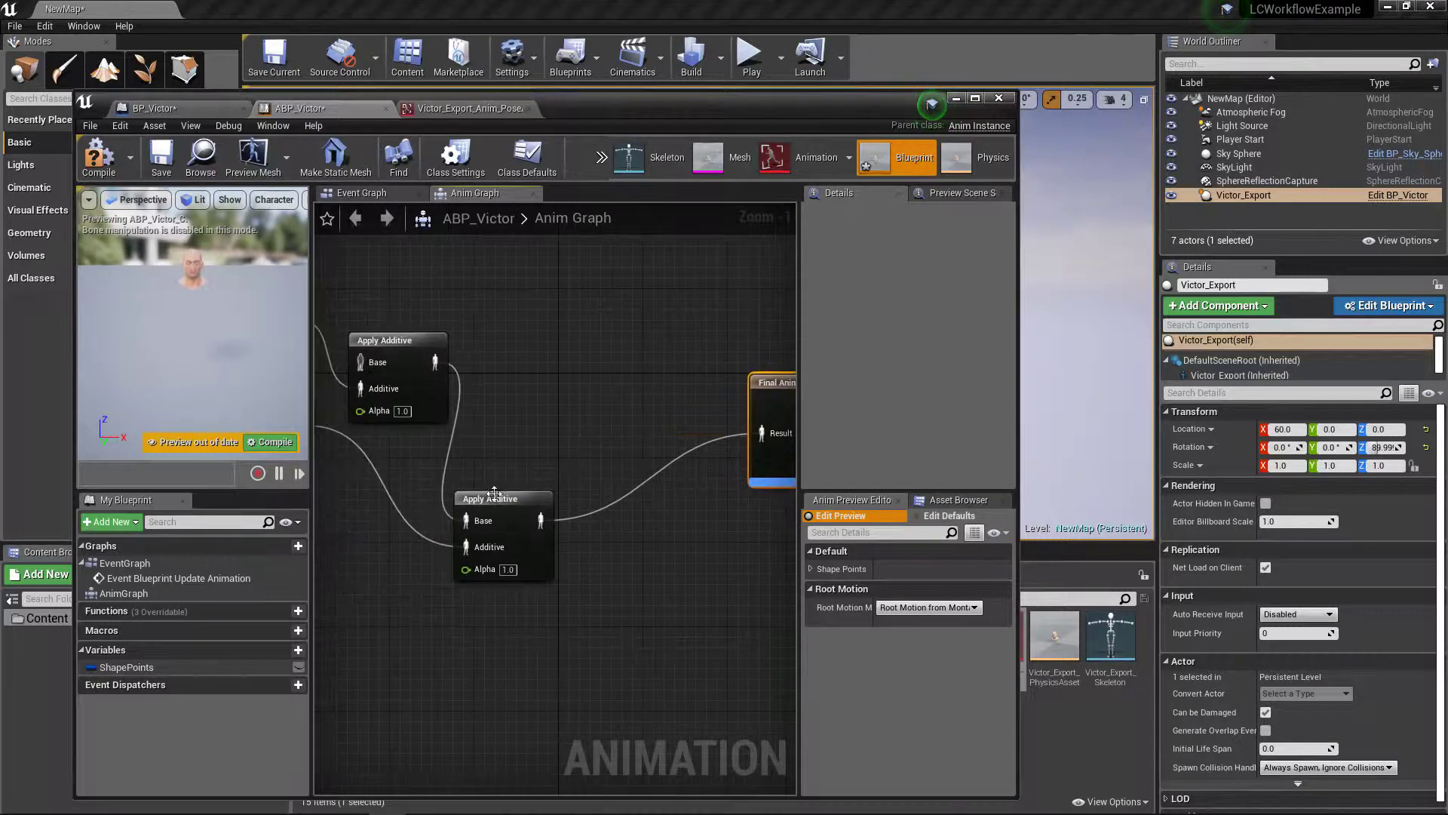
drag(494, 494, 566, 388)
Connect the Right Eye Blink output of Break FacewareLiveData to the right eye blink pose node's Pose Weight.
right_drag(468, 477, 636, 460)
right_drag(385, 434, 546, 443)
right_drag(455, 422, 463, 392)
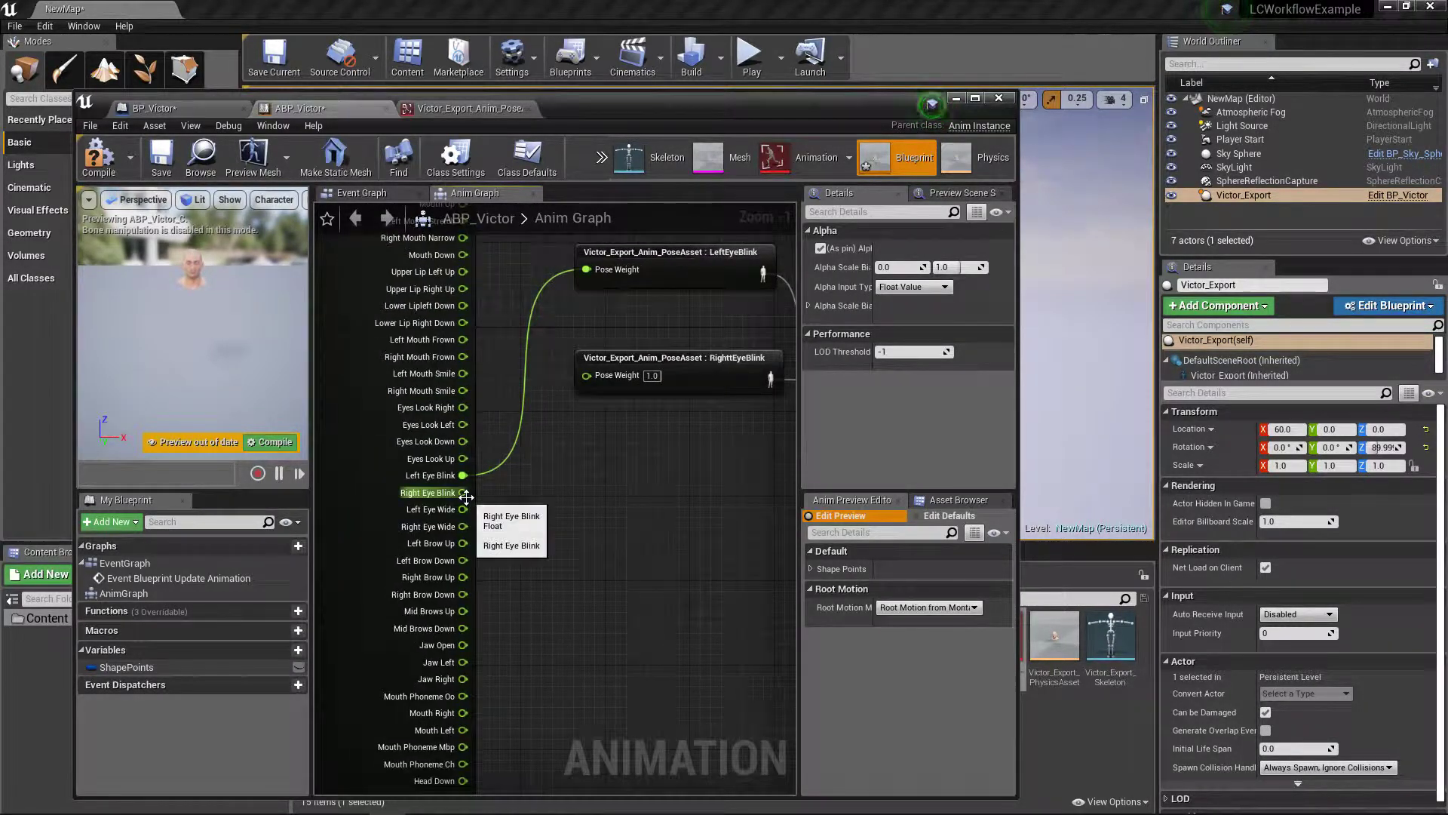
drag(464, 492, 587, 375)
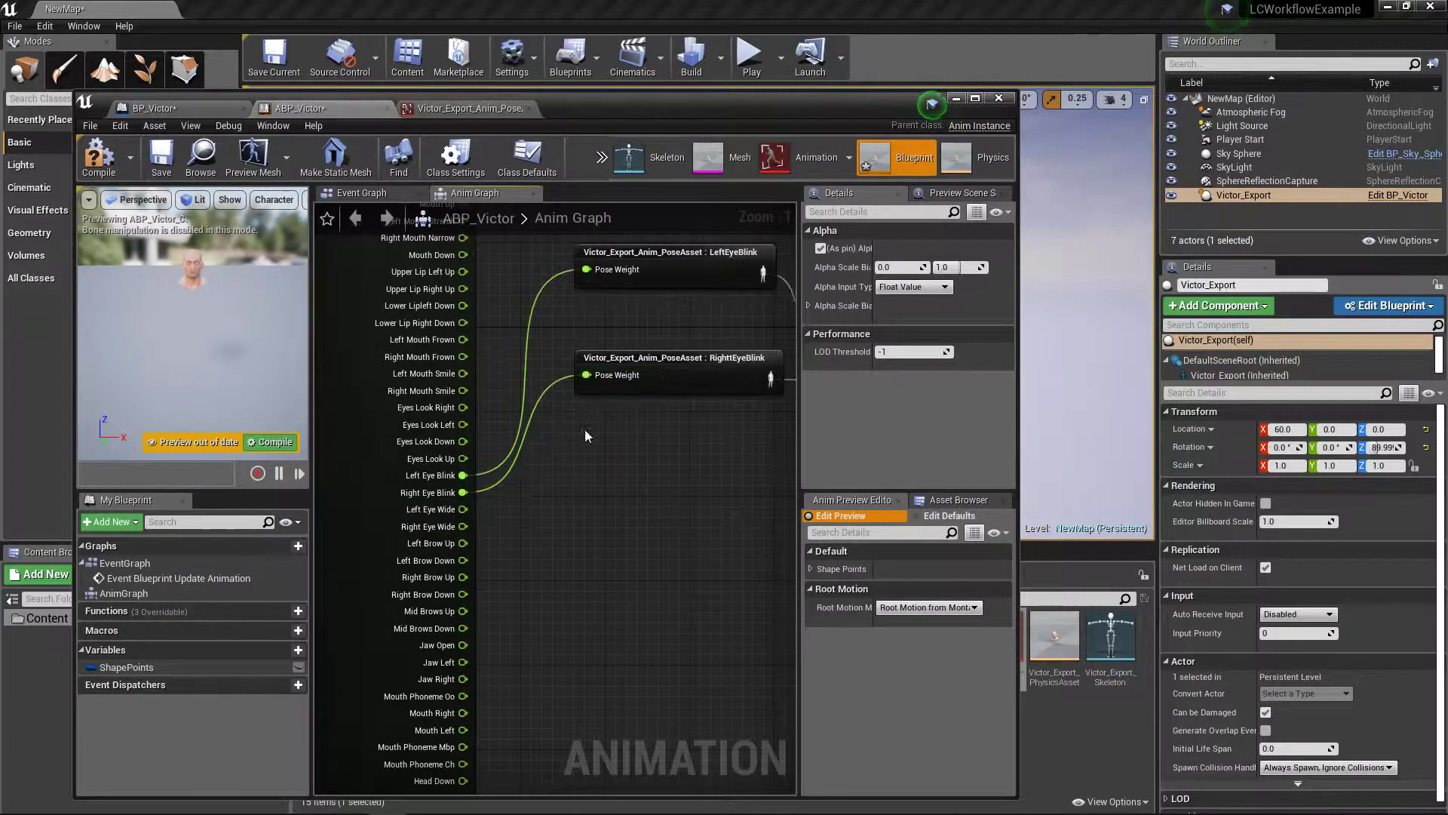
Tidy the layout of both Apply Additive nodes and the Final Animation Pose node, and compile ABP_Victor.
right_drag(585, 428, 451, 519)
scroll(578, 497, down, 3)
right_drag(767, 377, 609, 396)
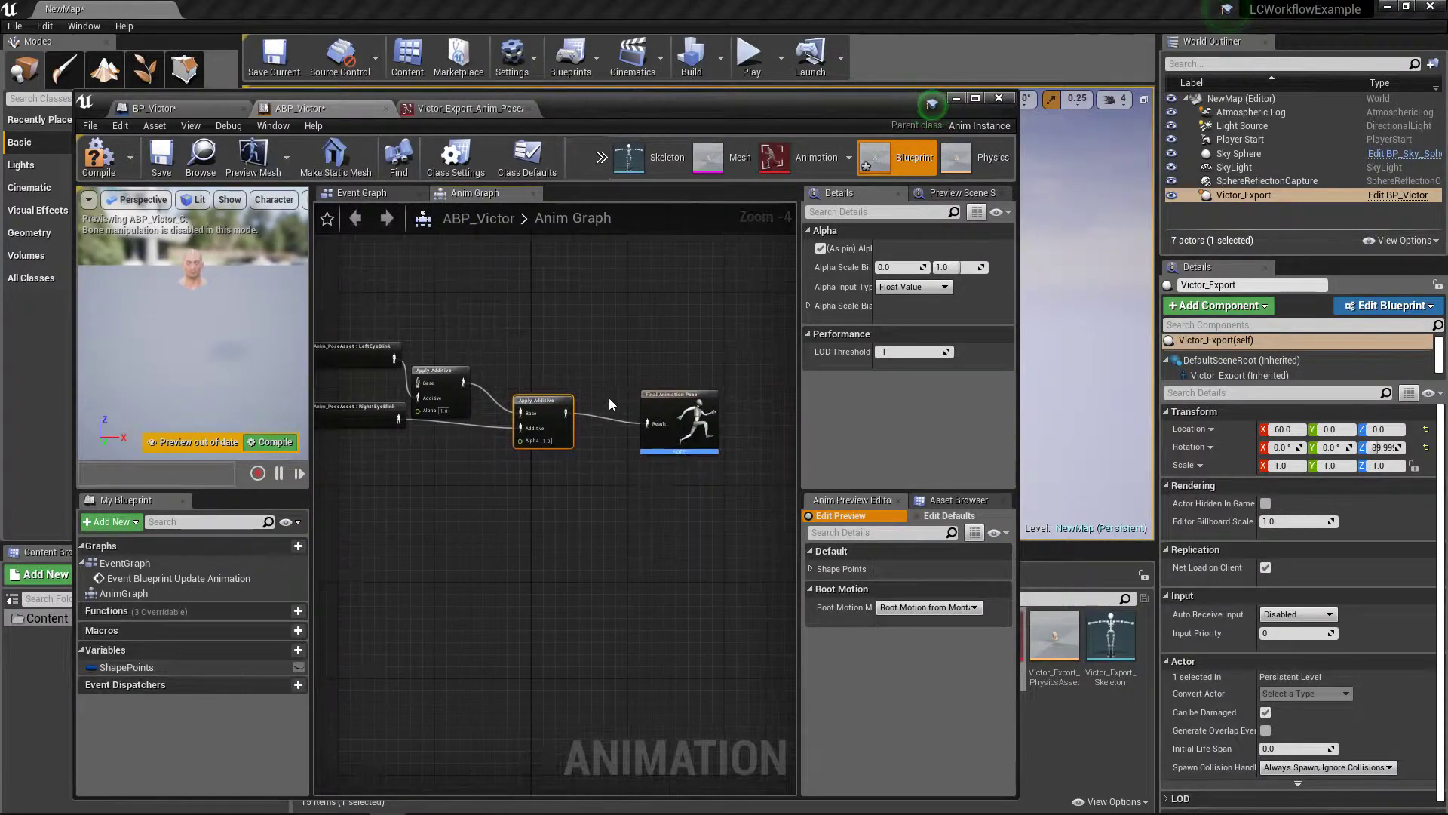
drag(536, 405, 596, 393)
drag(435, 383, 476, 366)
drag(693, 425, 699, 412)
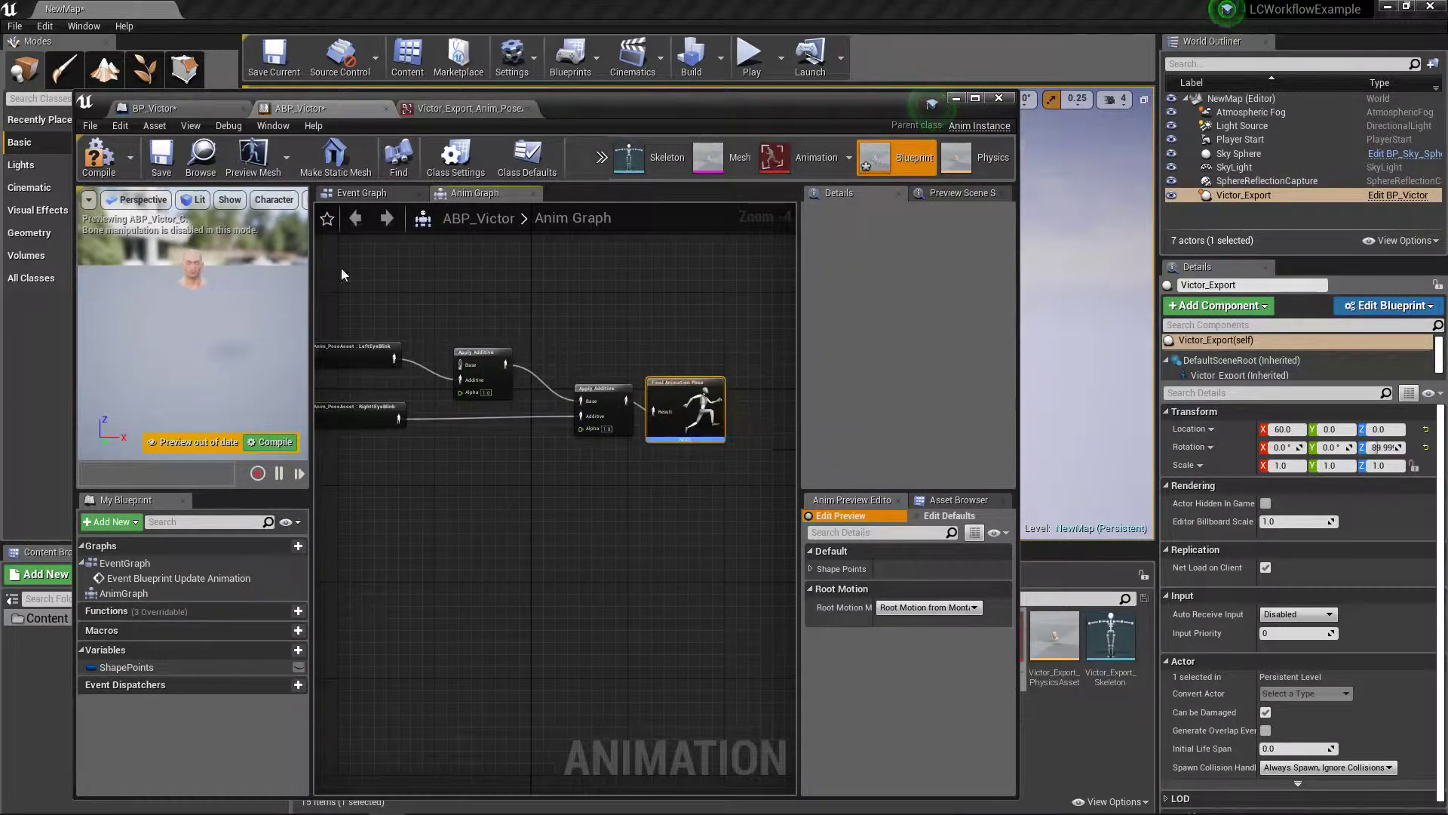
click(102, 156)
Raise the first Apply Additive node slightly above the LeftEyeBlink pose node.
scroll(622, 410, up, 3)
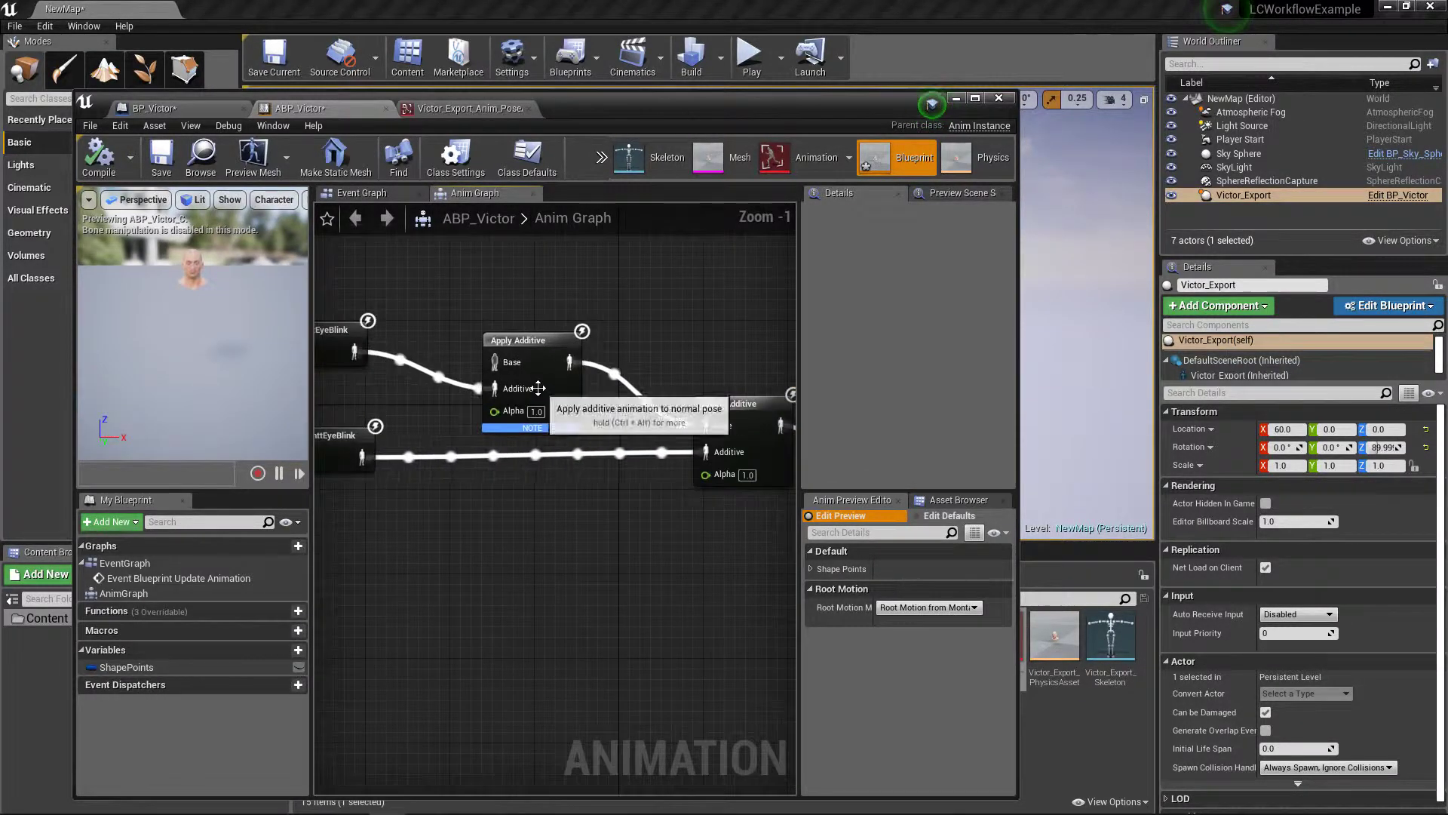
right_drag(562, 350, 754, 384)
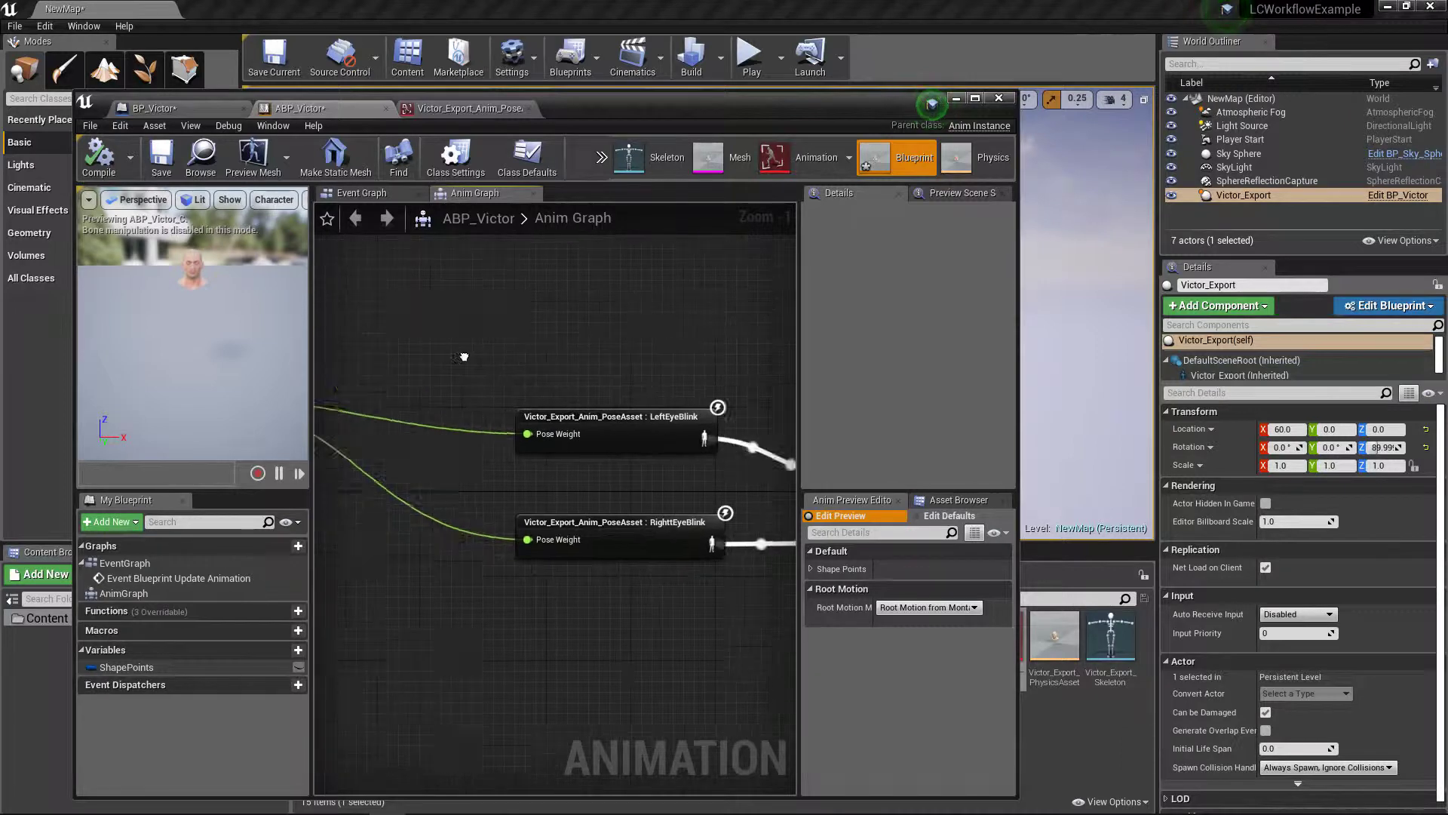
right_drag(462, 355, 555, 404)
right_drag(646, 414, 382, 371)
right_drag(705, 456, 653, 414)
drag(654, 415, 652, 373)
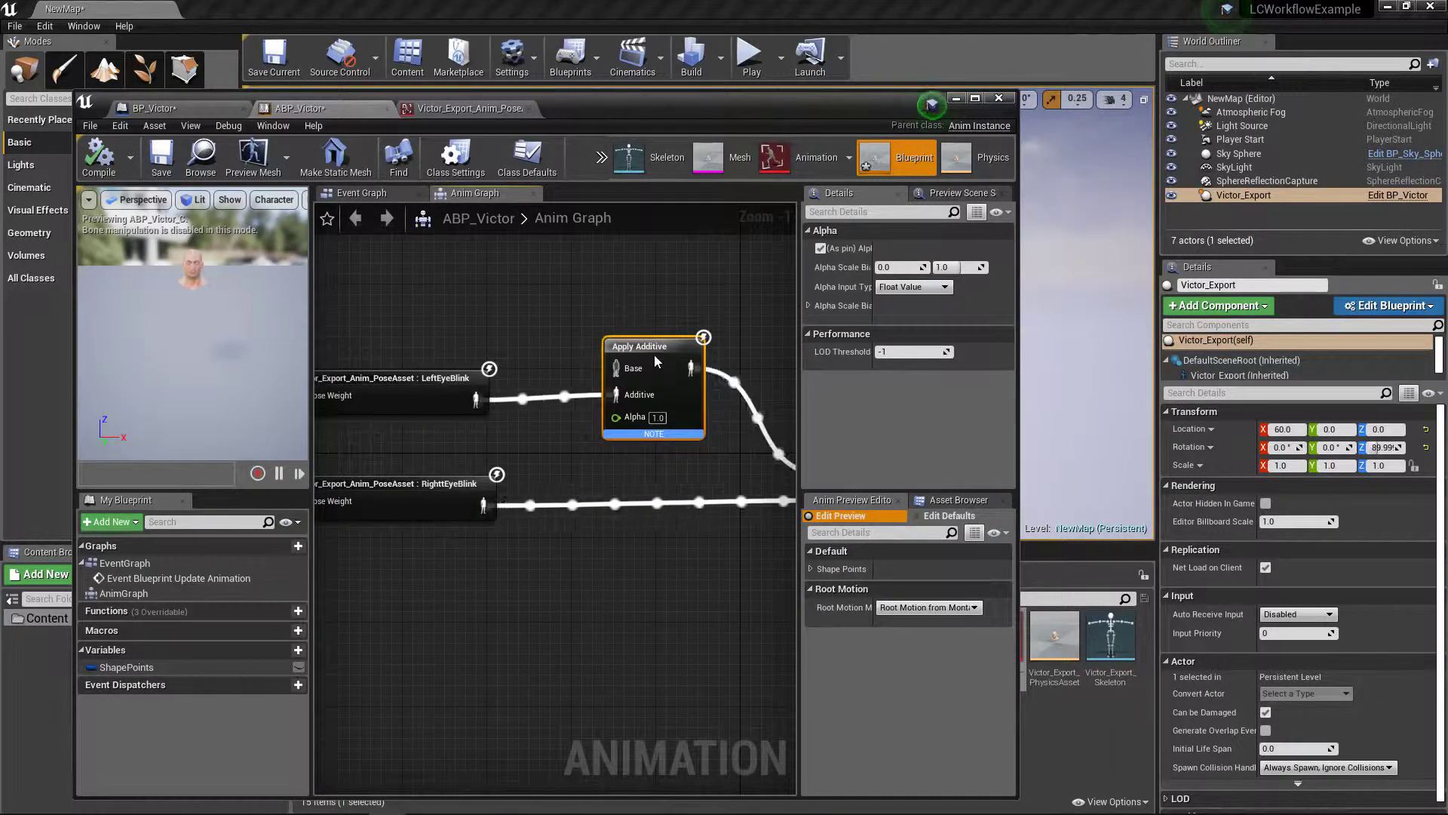
right_drag(654, 379, 674, 436)
drag(674, 436, 426, 297)
click(609, 266)
right_drag(608, 265, 693, 287)
right_drag(677, 360, 608, 354)
right_drag(546, 307, 540, 327)
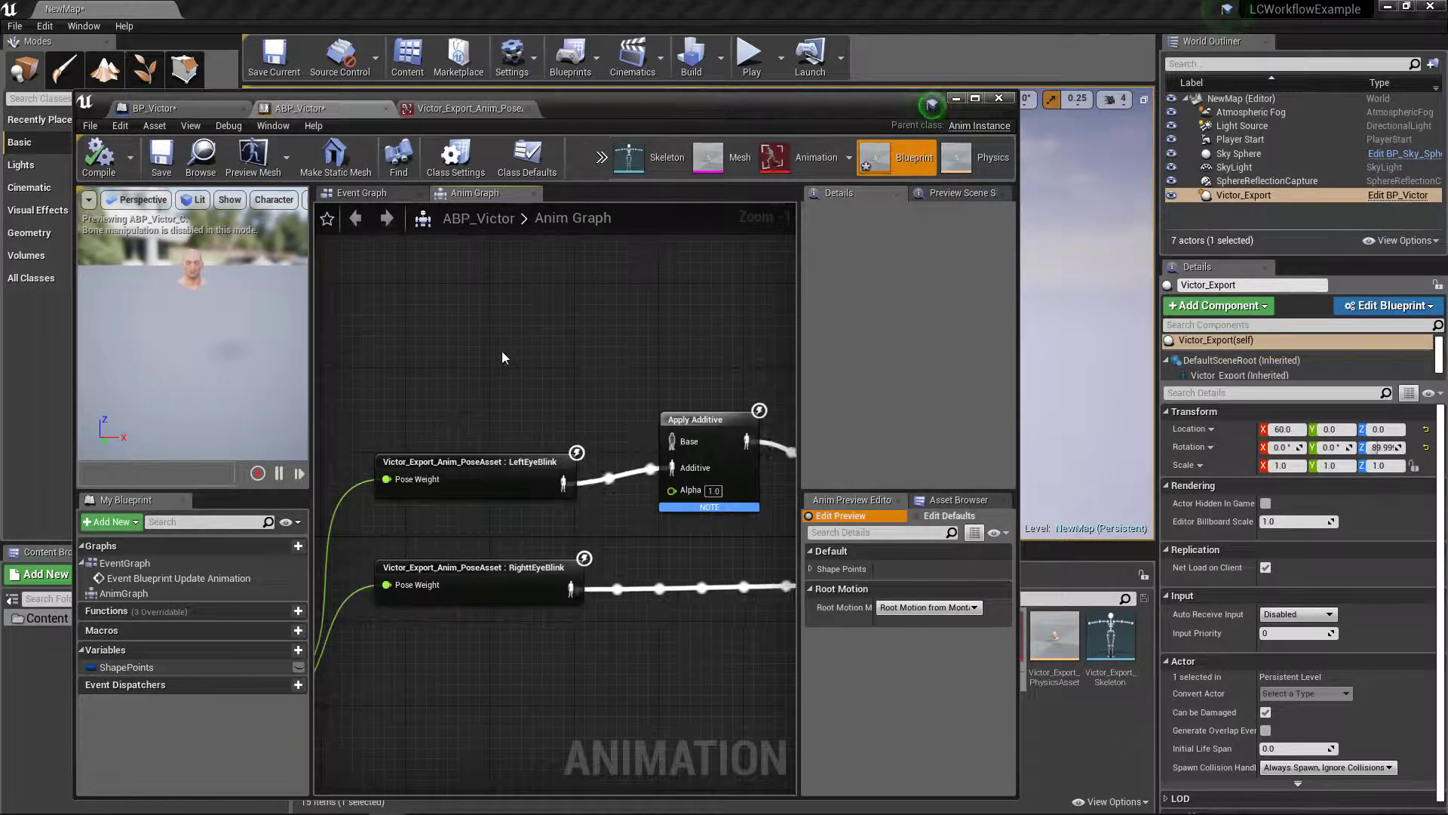
right_drag(666, 380, 632, 373)
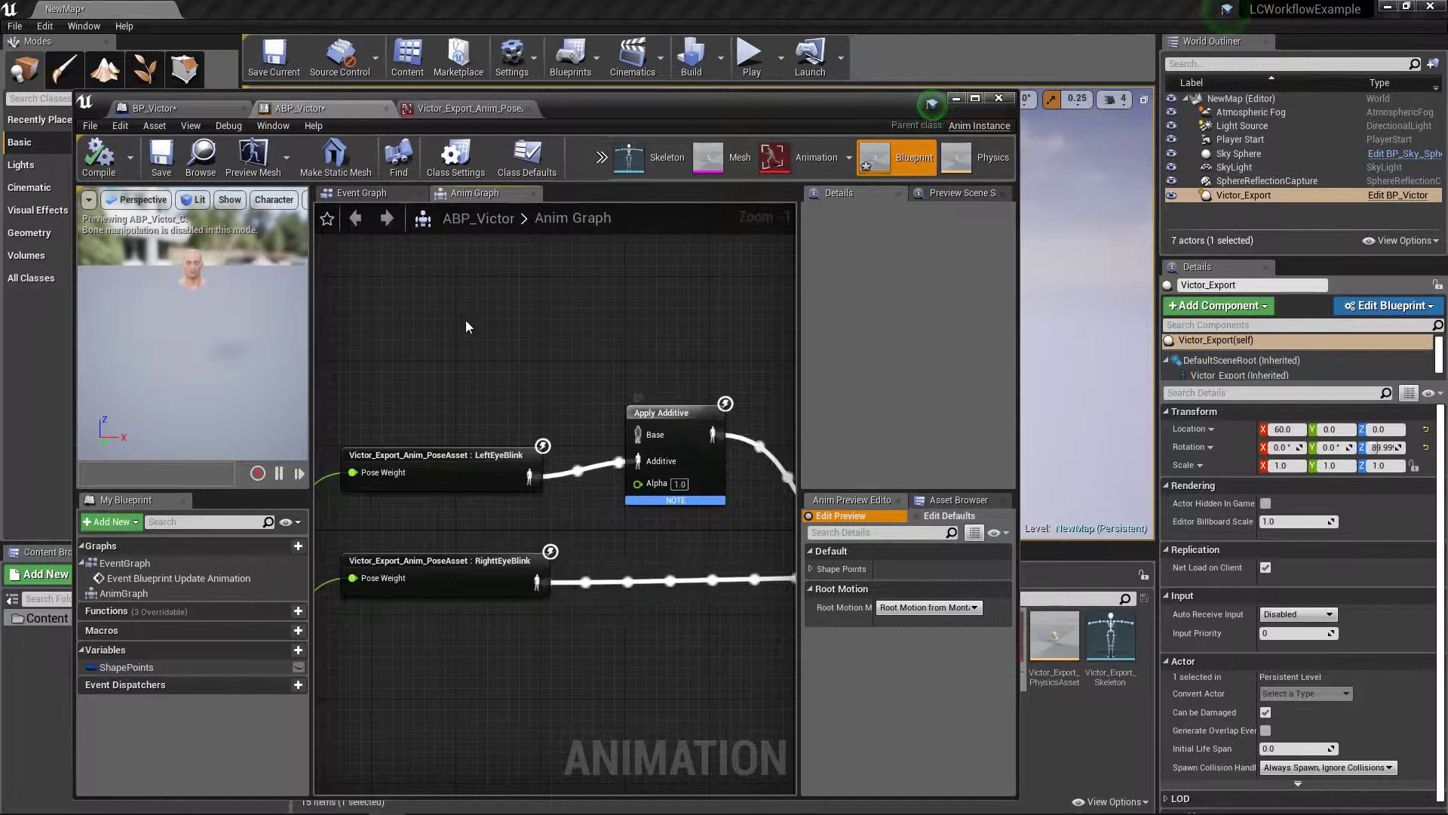
Shift the first Apply Additive node slightly farther up and away from the LeftEyeBlink pose node.
right_drag(685, 429, 651, 364)
right_click(649, 347)
click(631, 359)
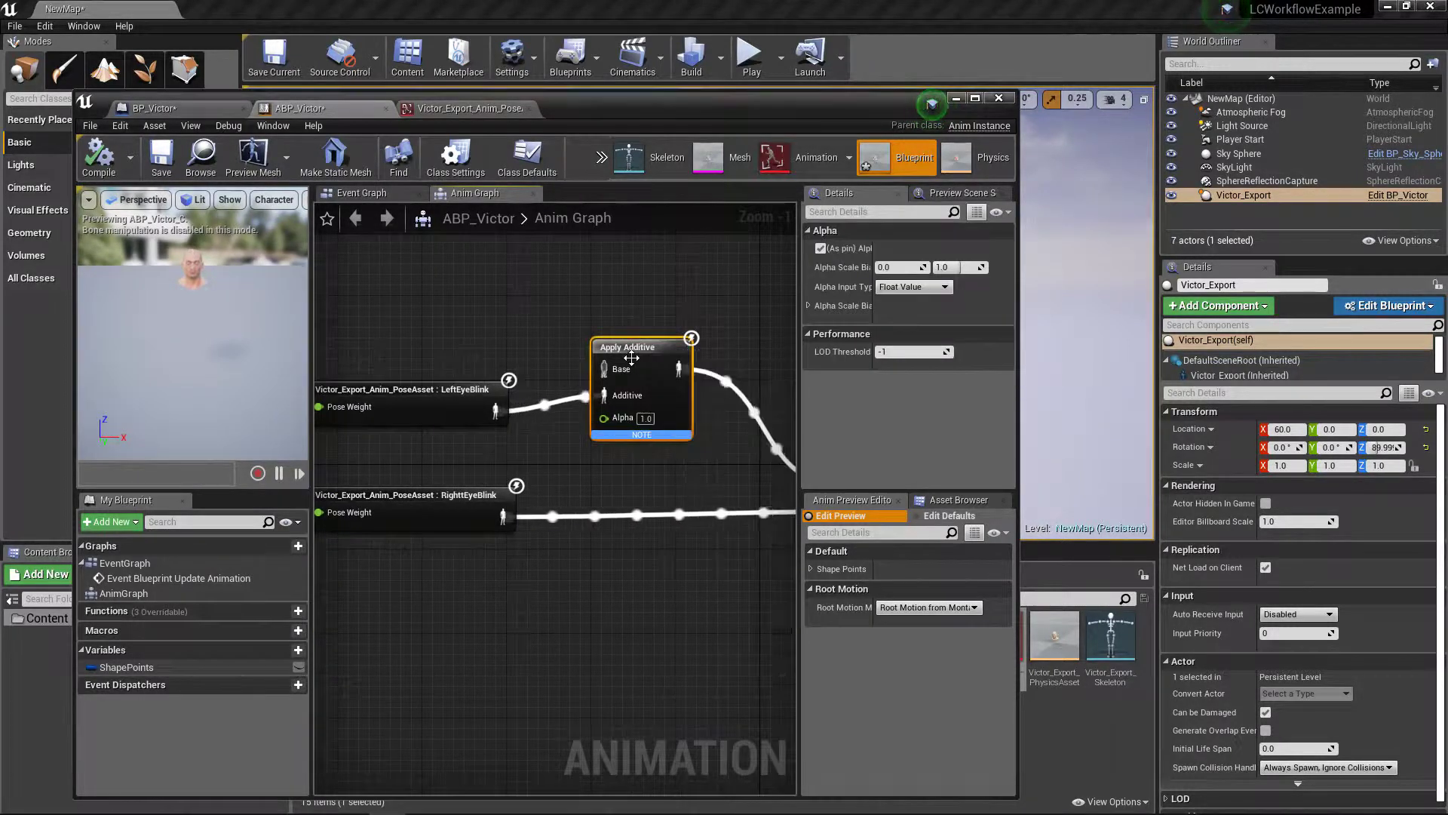
drag(632, 358, 664, 340)
right_drag(666, 434, 690, 442)
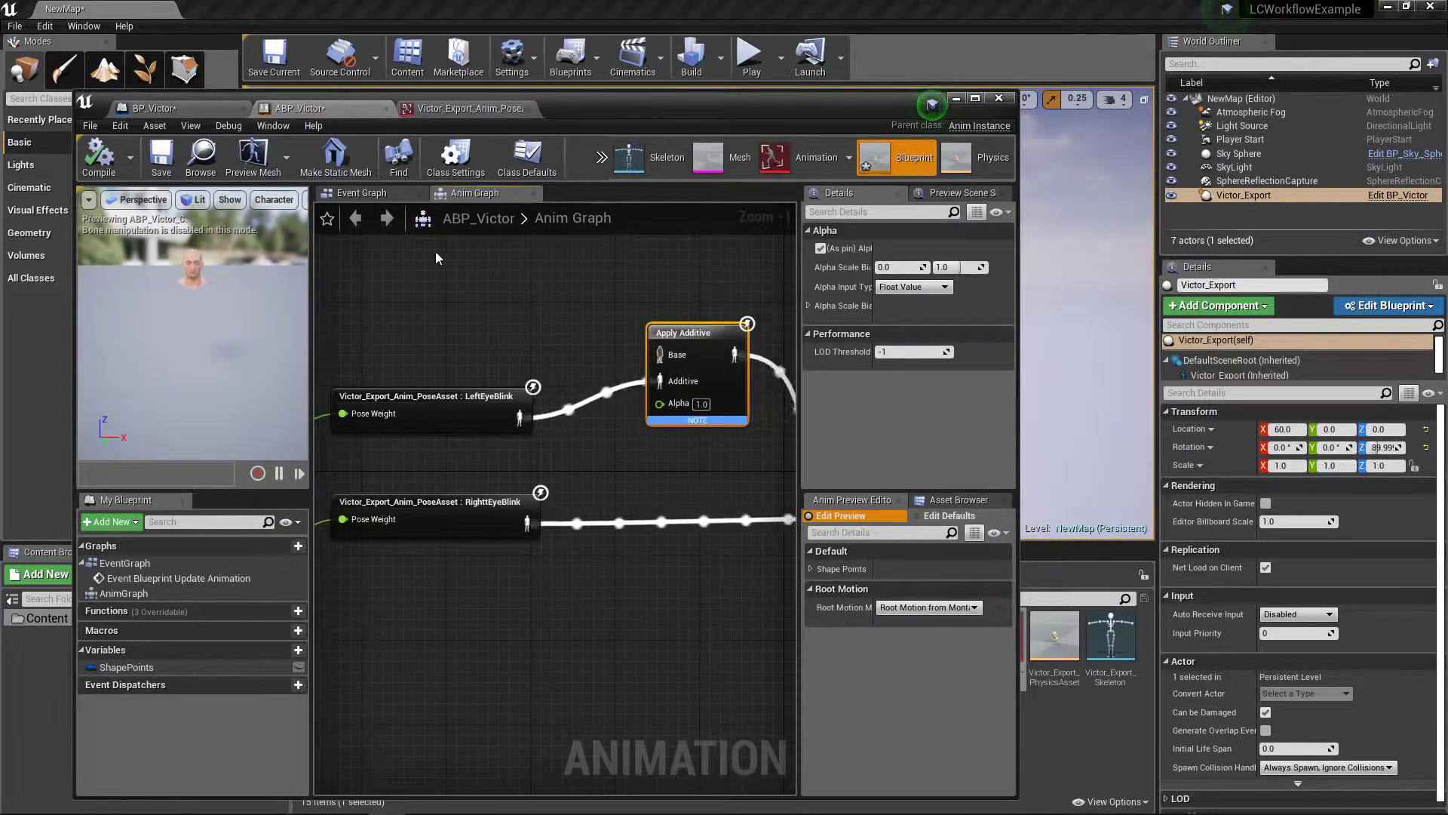
right_drag(528, 332, 317, 238)
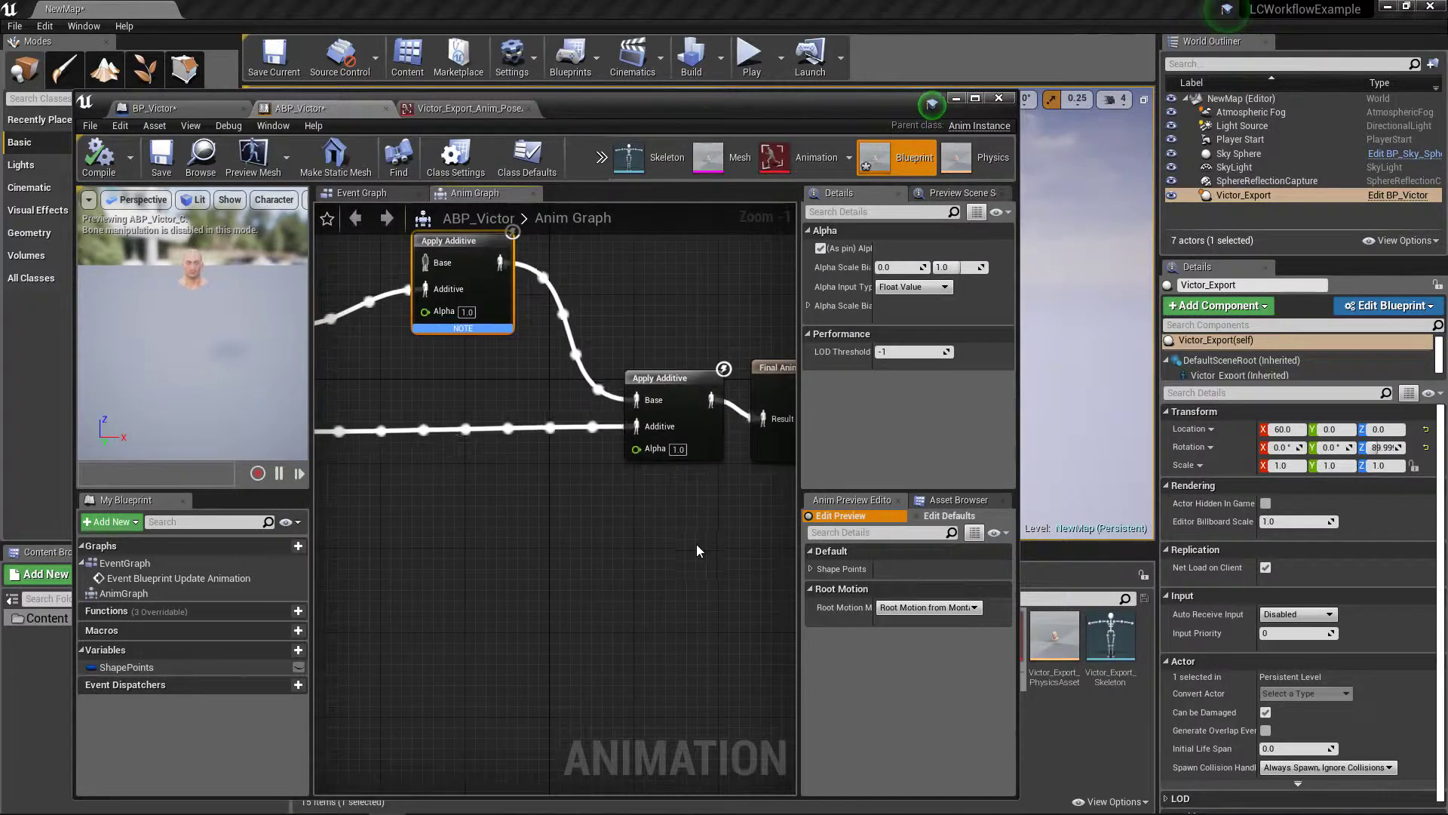
Move the Final Animation Pose node slightly lower and farther away from the second Apply Additive node.
right_drag(696, 544, 558, 528)
drag(669, 426, 700, 456)
right_drag(420, 473, 553, 482)
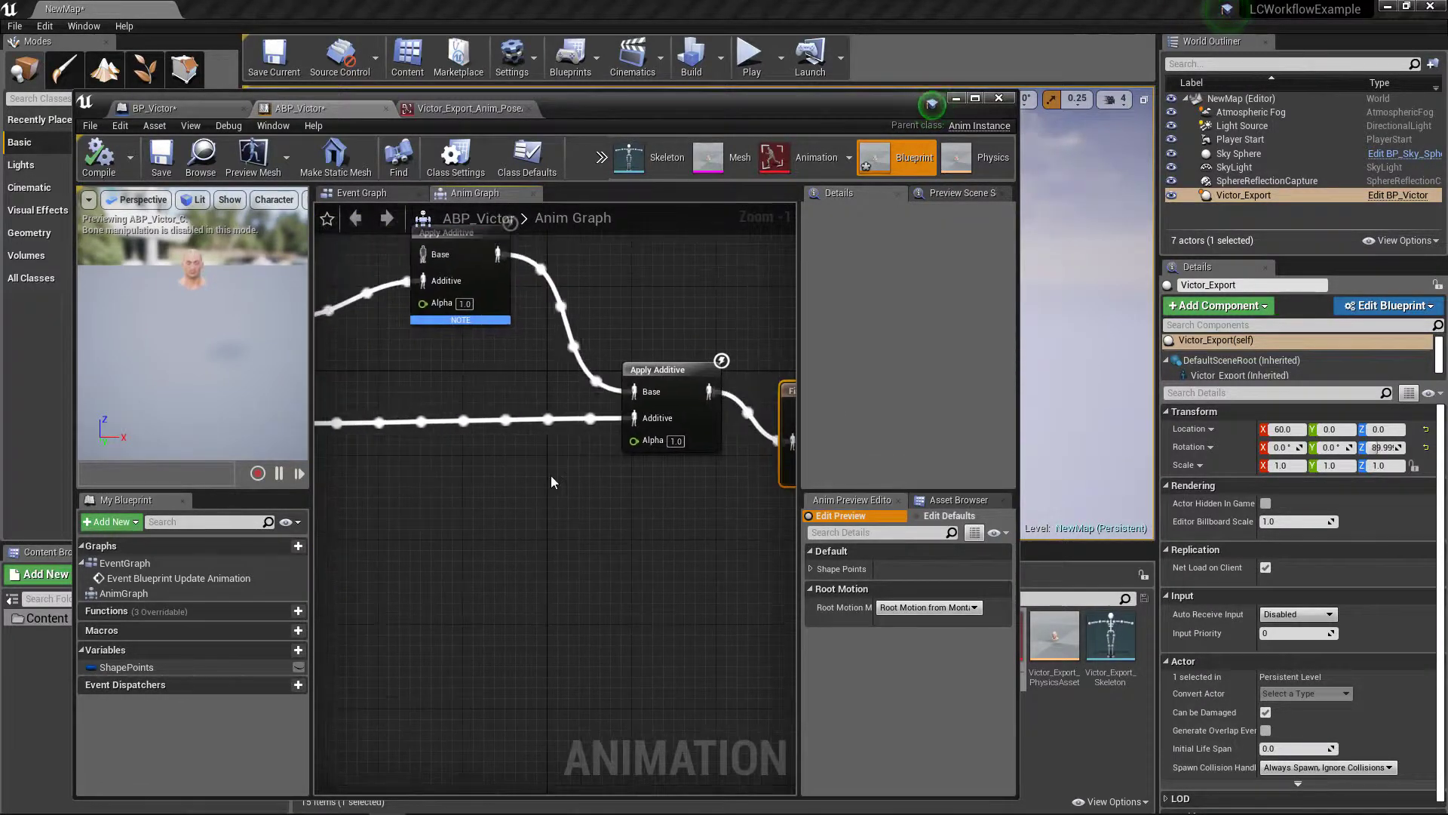
scroll(535, 483, down, 2)
right_drag(381, 492, 548, 489)
right_drag(396, 594, 498, 583)
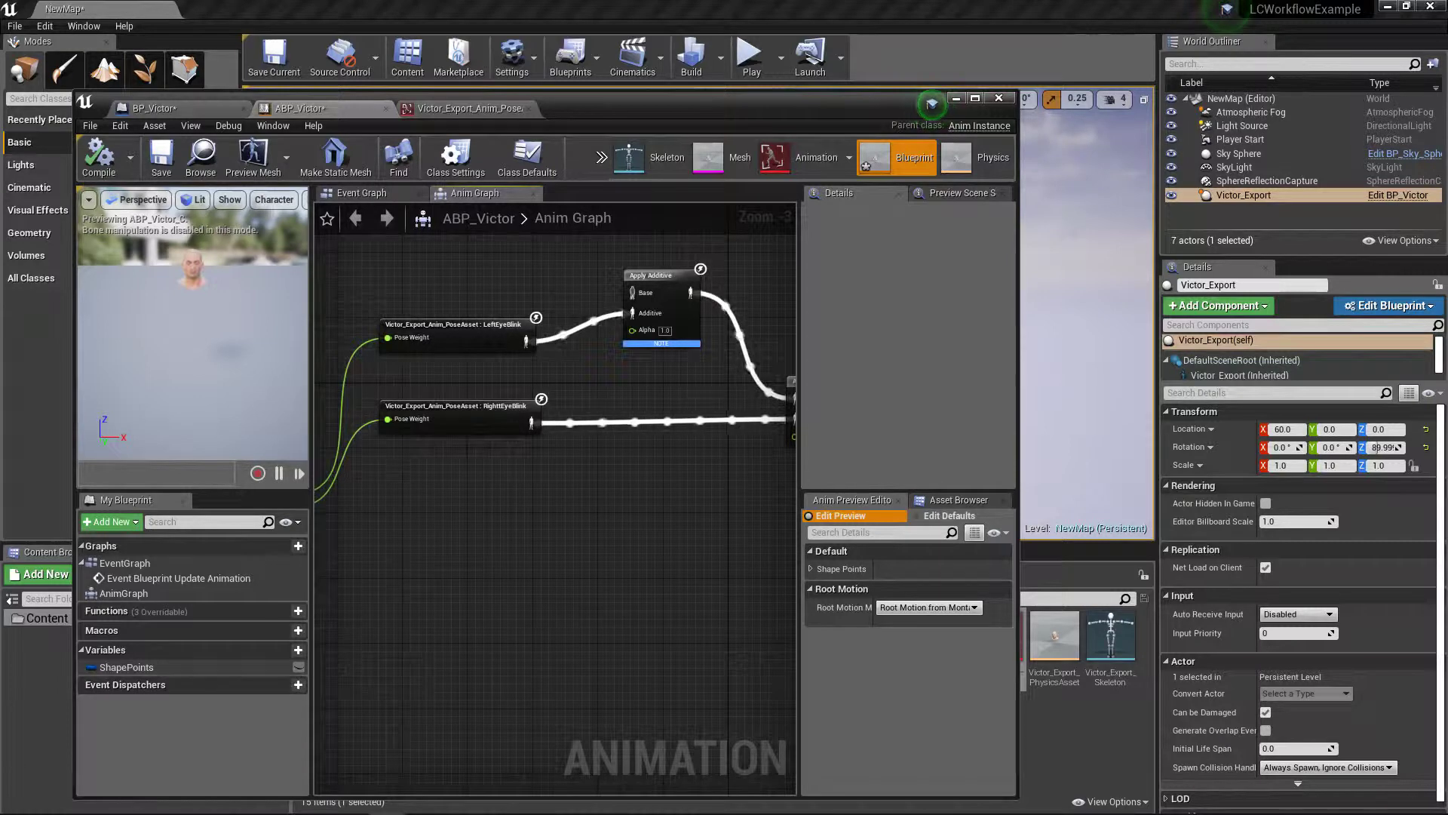
right_drag(636, 446, 520, 464)
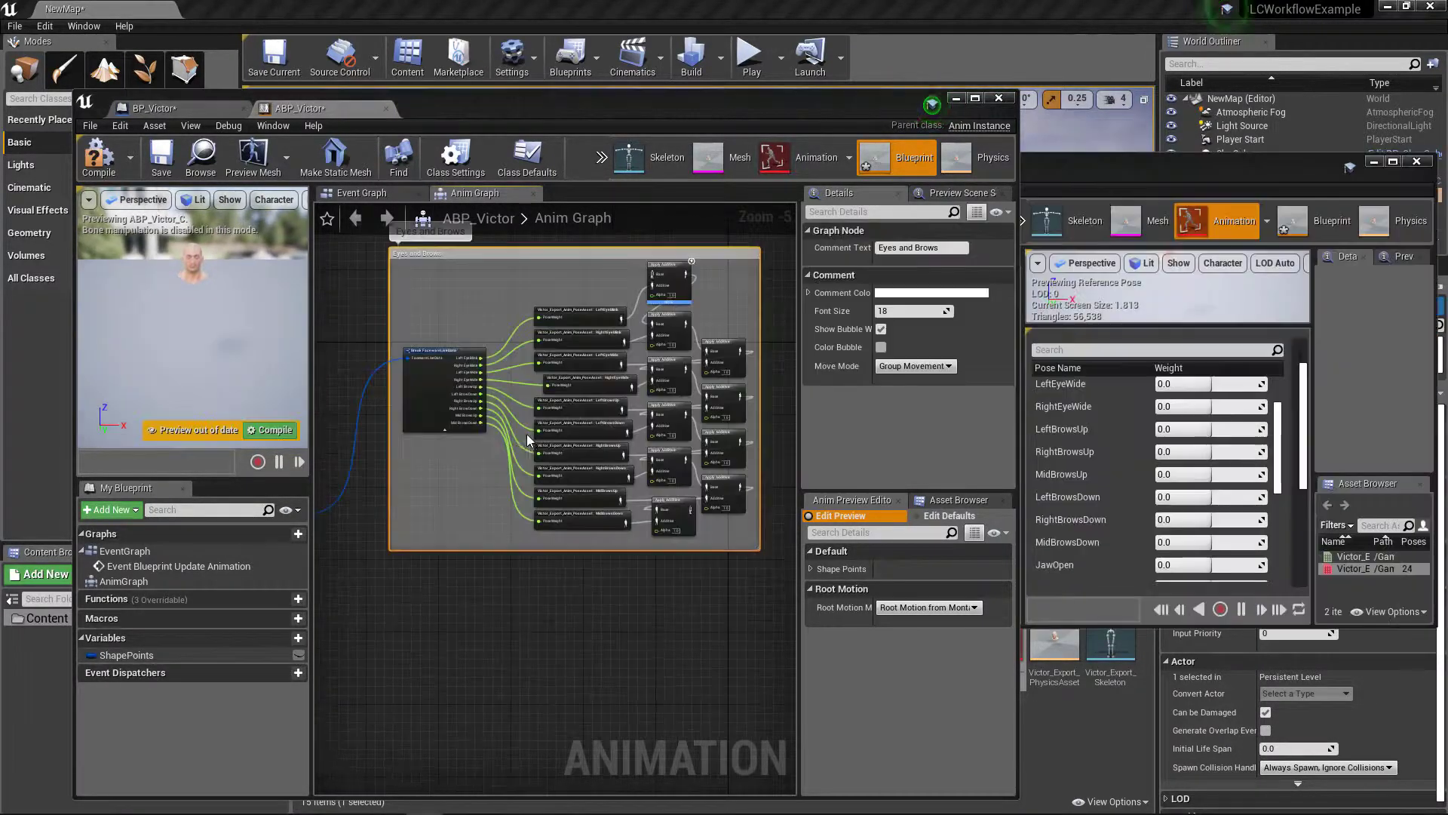
Align the RightEyeWide pose node with the other pose nodes in the Eyes and Brows group.
scroll(527, 433, up, 5)
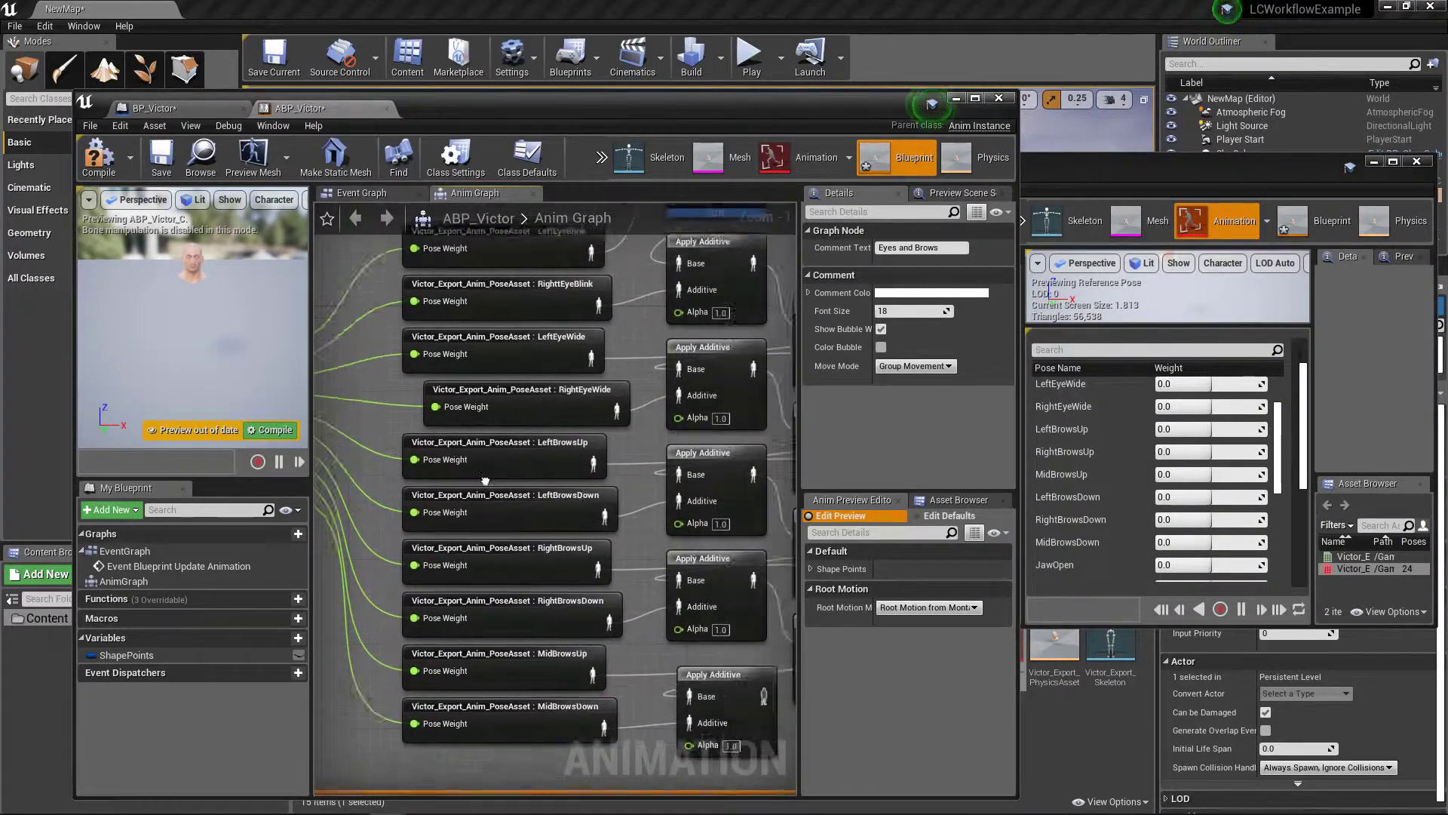
scroll(485, 481, down, 2)
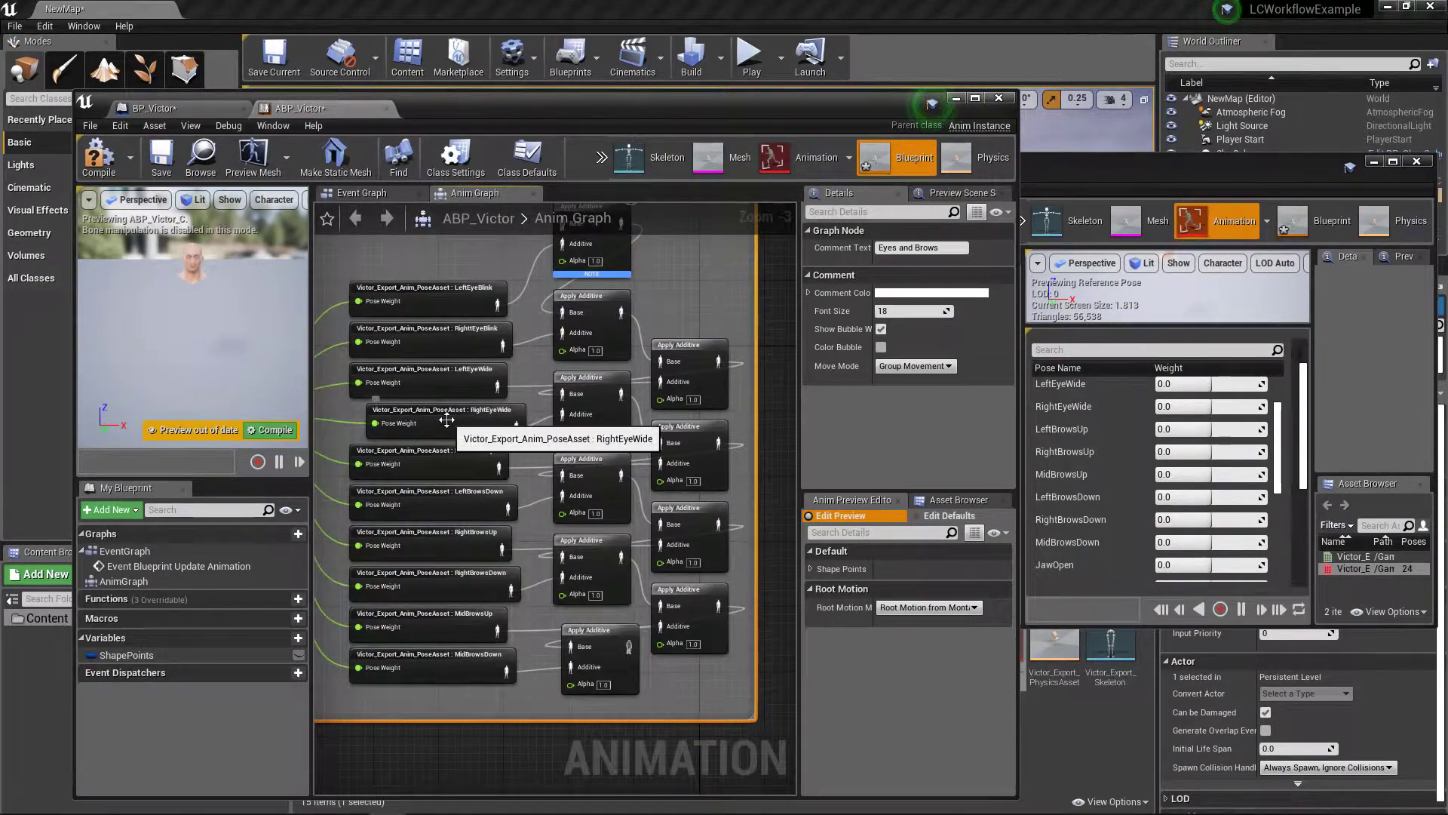
drag(446, 419, 418, 423)
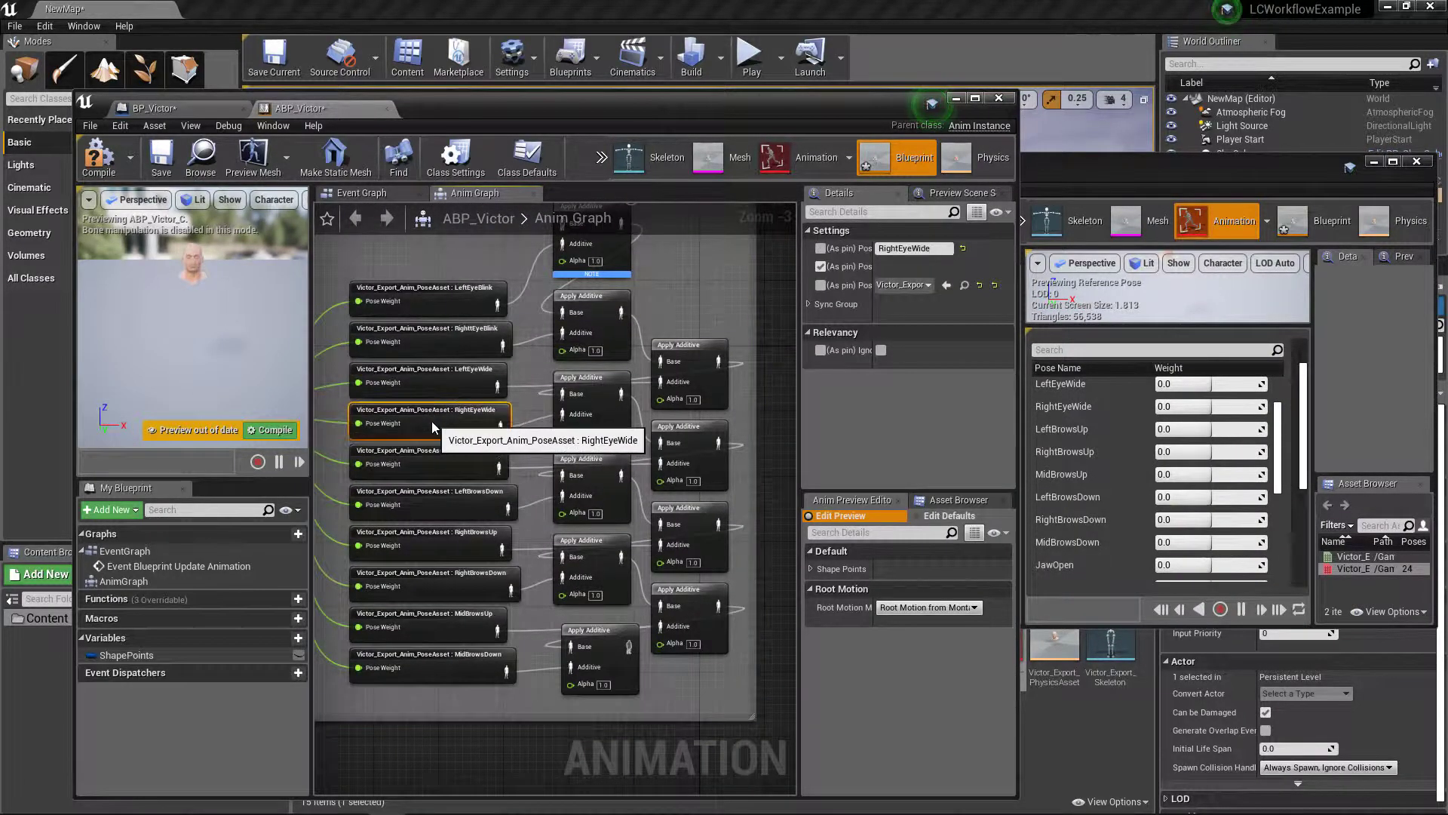
Examine the eye and brow pose nodes and the Break FacewareLiveData outputs that drive their Pose Weights.
scroll(640, 471, down, 3)
scroll(637, 470, up, 4)
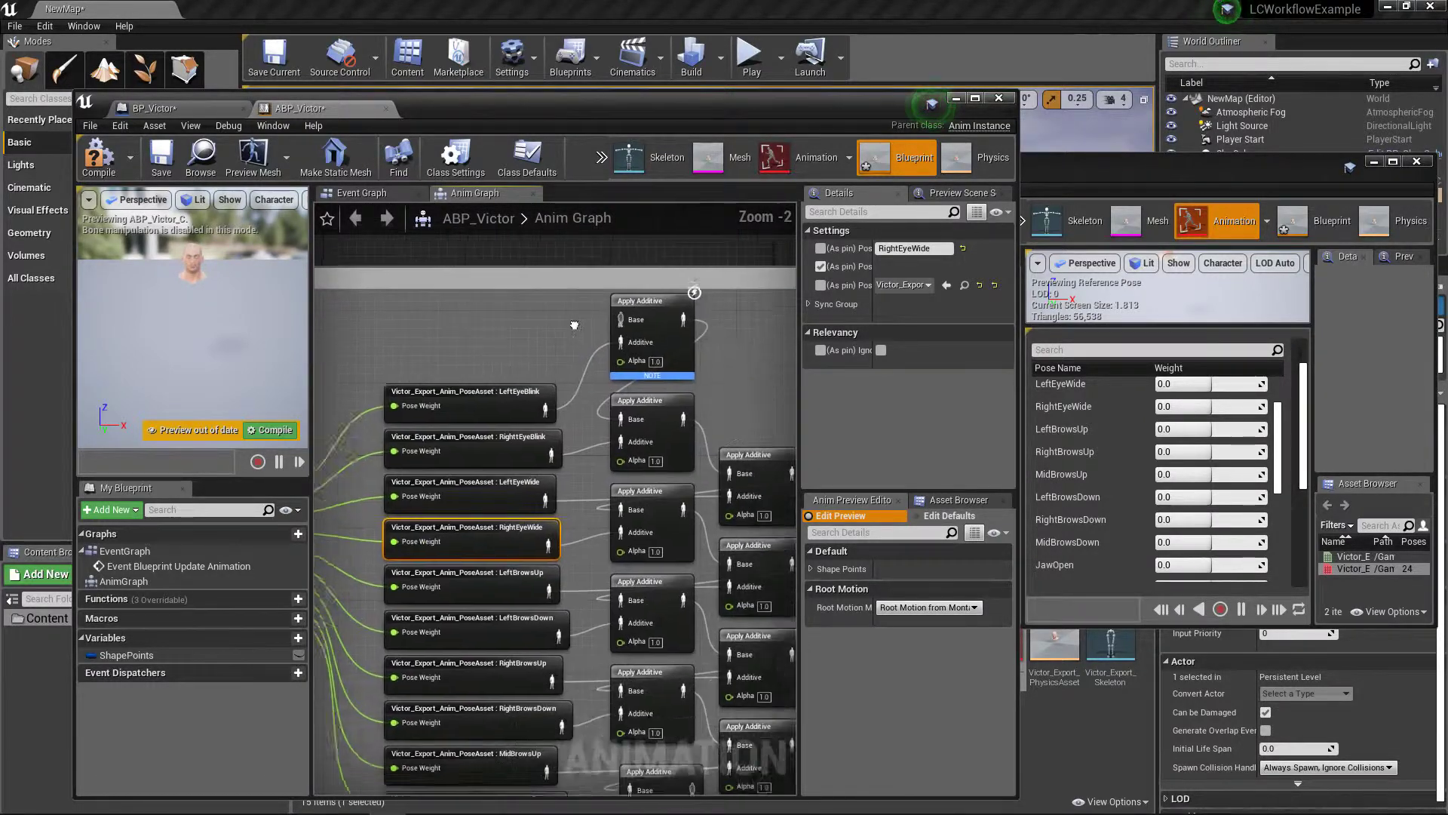
right_drag(643, 377, 659, 326)
right_drag(593, 442, 598, 334)
right_drag(498, 468, 589, 563)
scroll(490, 387, down, 1)
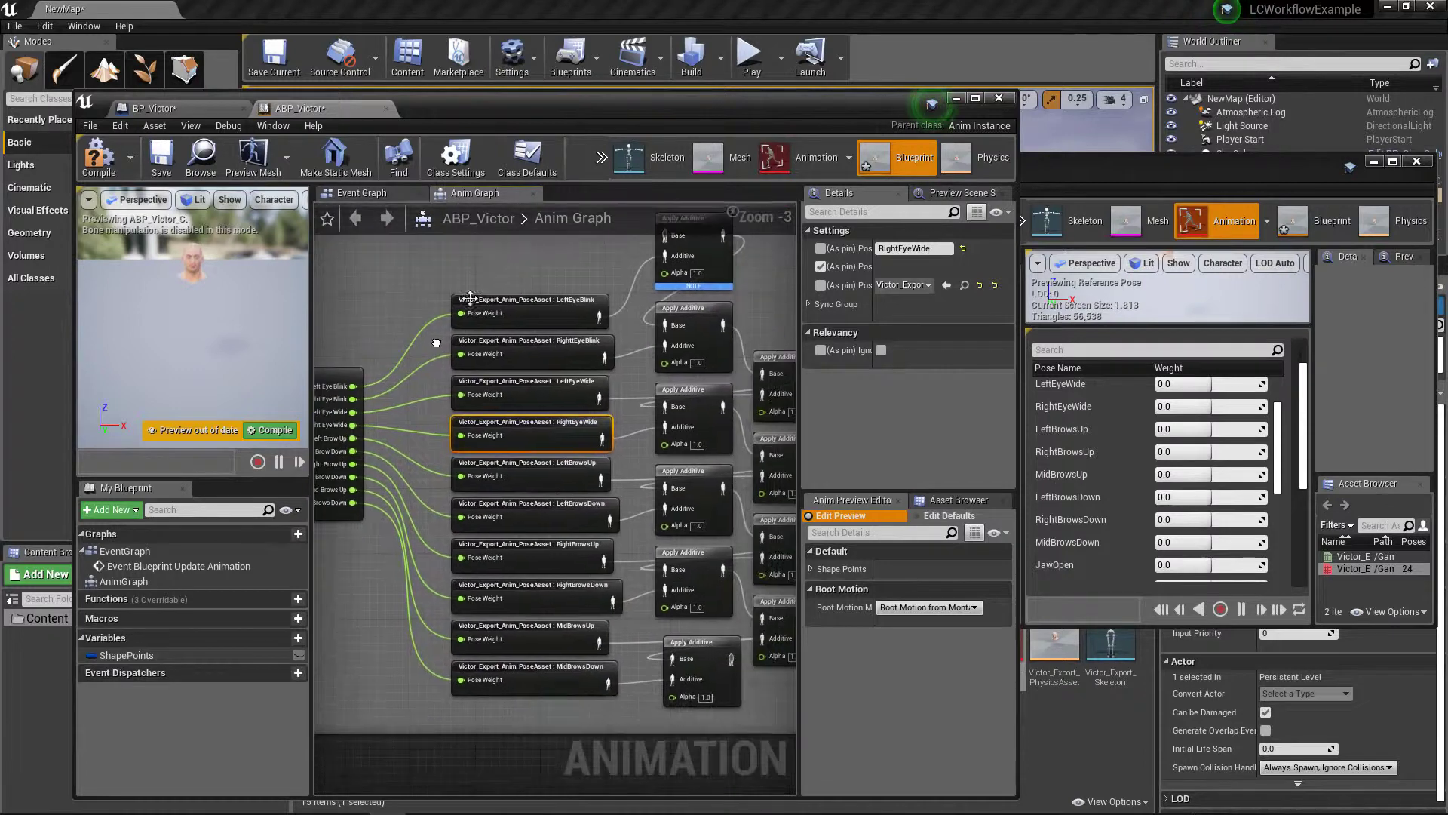
click(595, 306)
right_drag(679, 347, 646, 327)
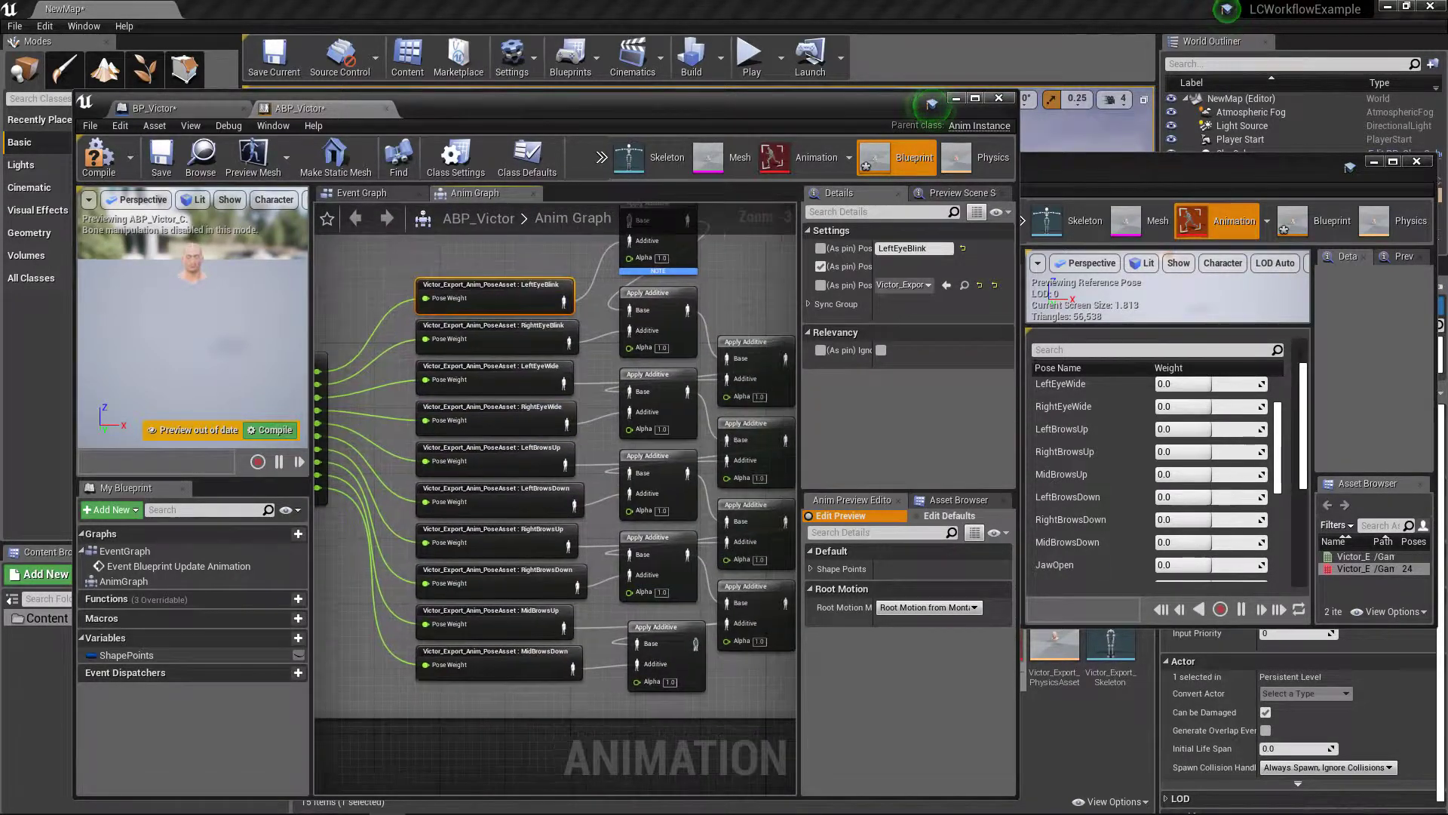
right_drag(555, 369, 688, 392)
right_drag(389, 491, 540, 480)
click(492, 439)
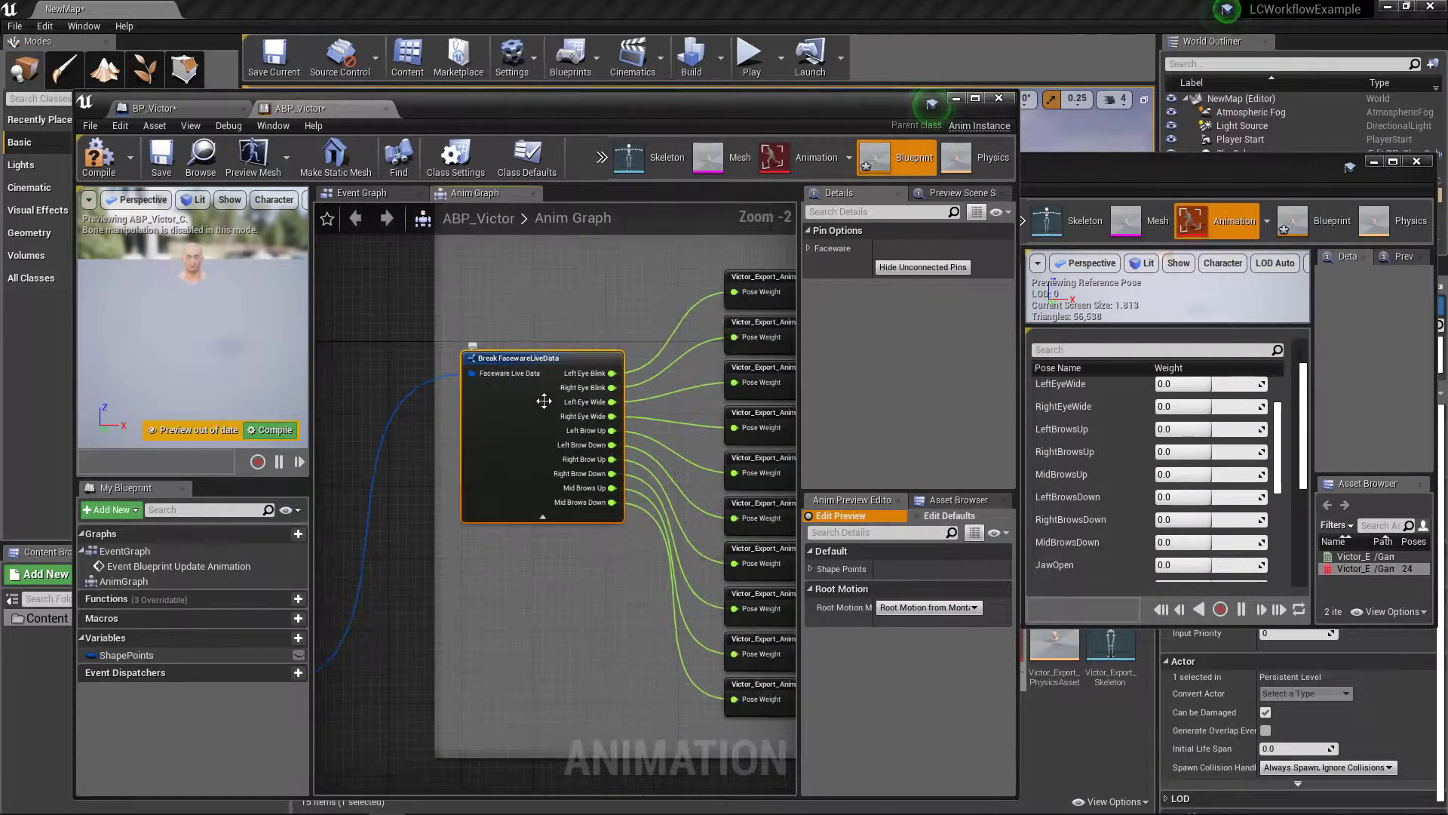
scroll(558, 396, up, 3)
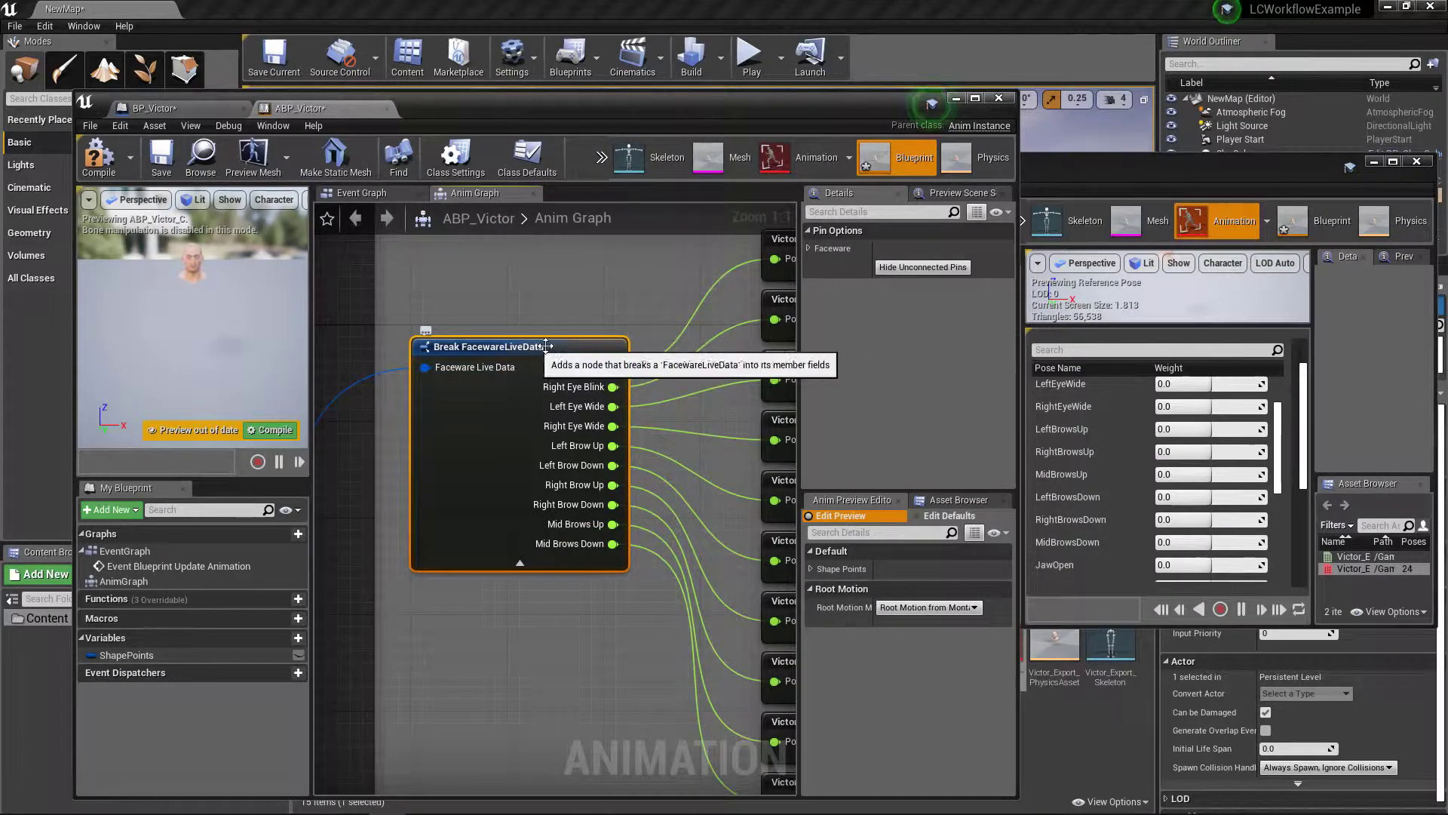
scroll(646, 364, down, 2)
Examine how the Apply Additive nodes in the Eyes and Brows group chain together down to the last one.
right_drag(646, 364, 541, 425)
right_drag(684, 398, 534, 439)
right_drag(678, 311, 573, 304)
right_drag(554, 377, 546, 344)
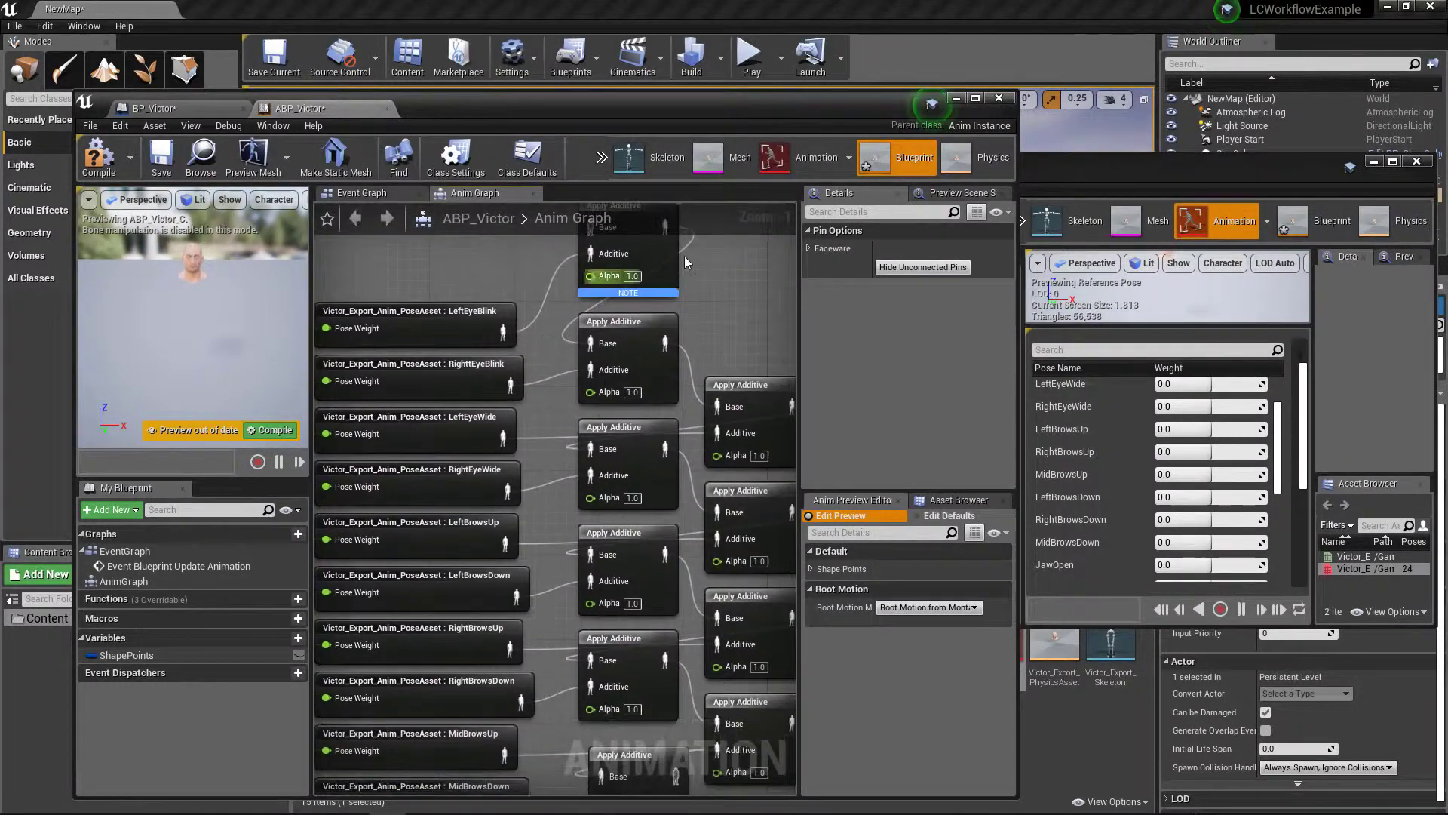
right_drag(754, 341, 681, 311)
scroll(682, 309, down, 1)
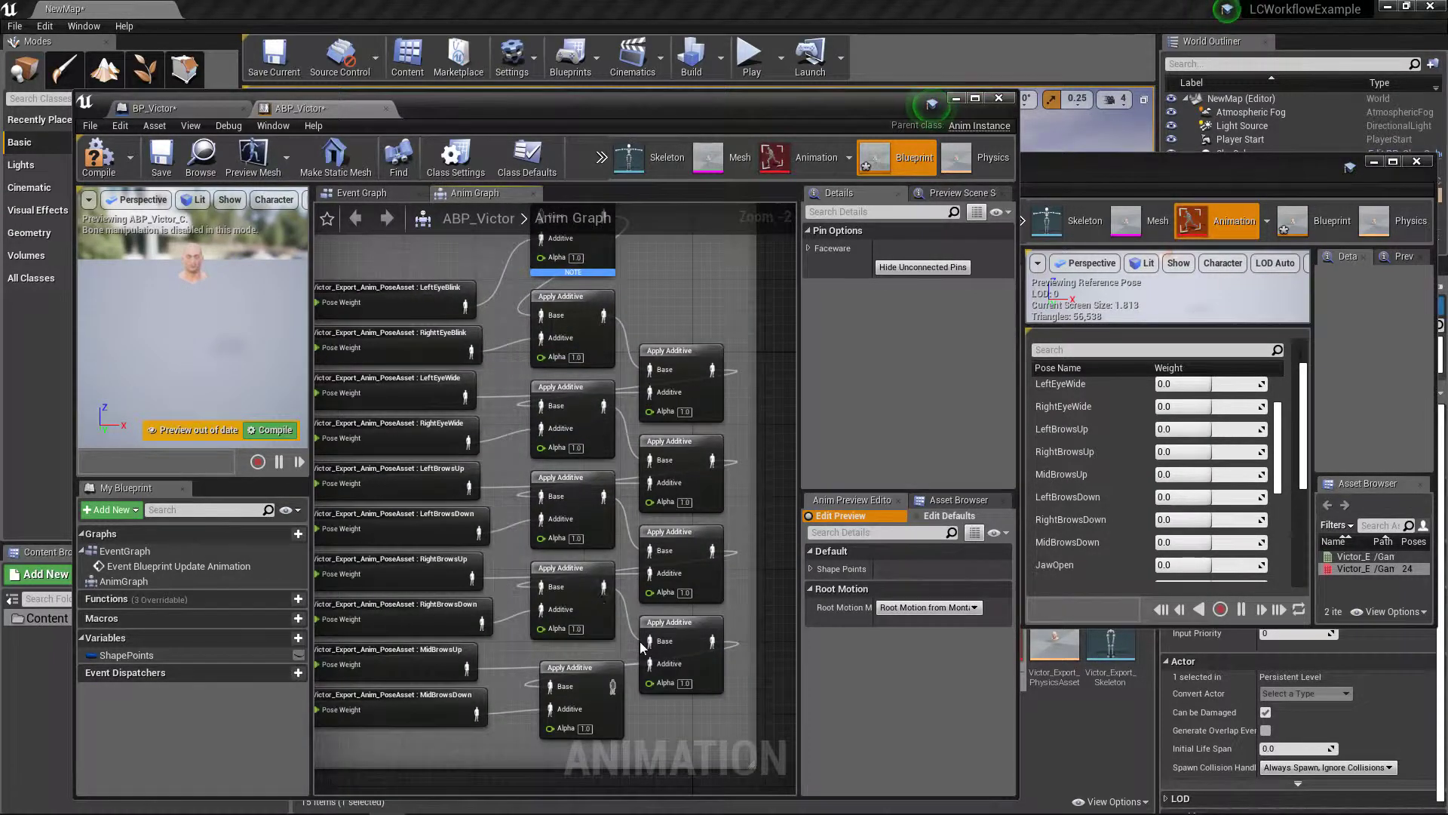
right_drag(641, 647, 701, 635)
click(672, 621)
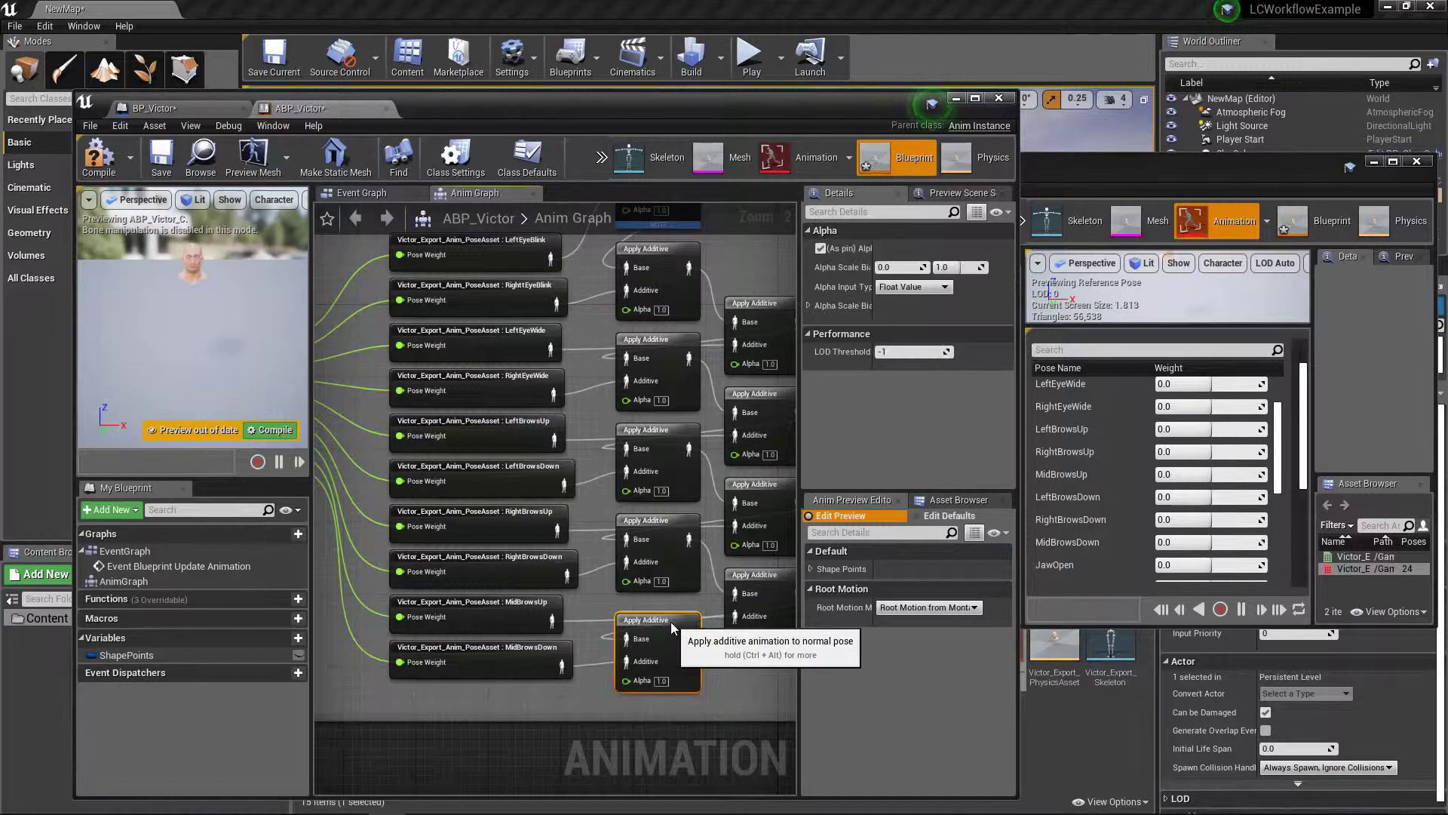
right_drag(592, 438, 654, 515)
scroll(655, 516, down, 2)
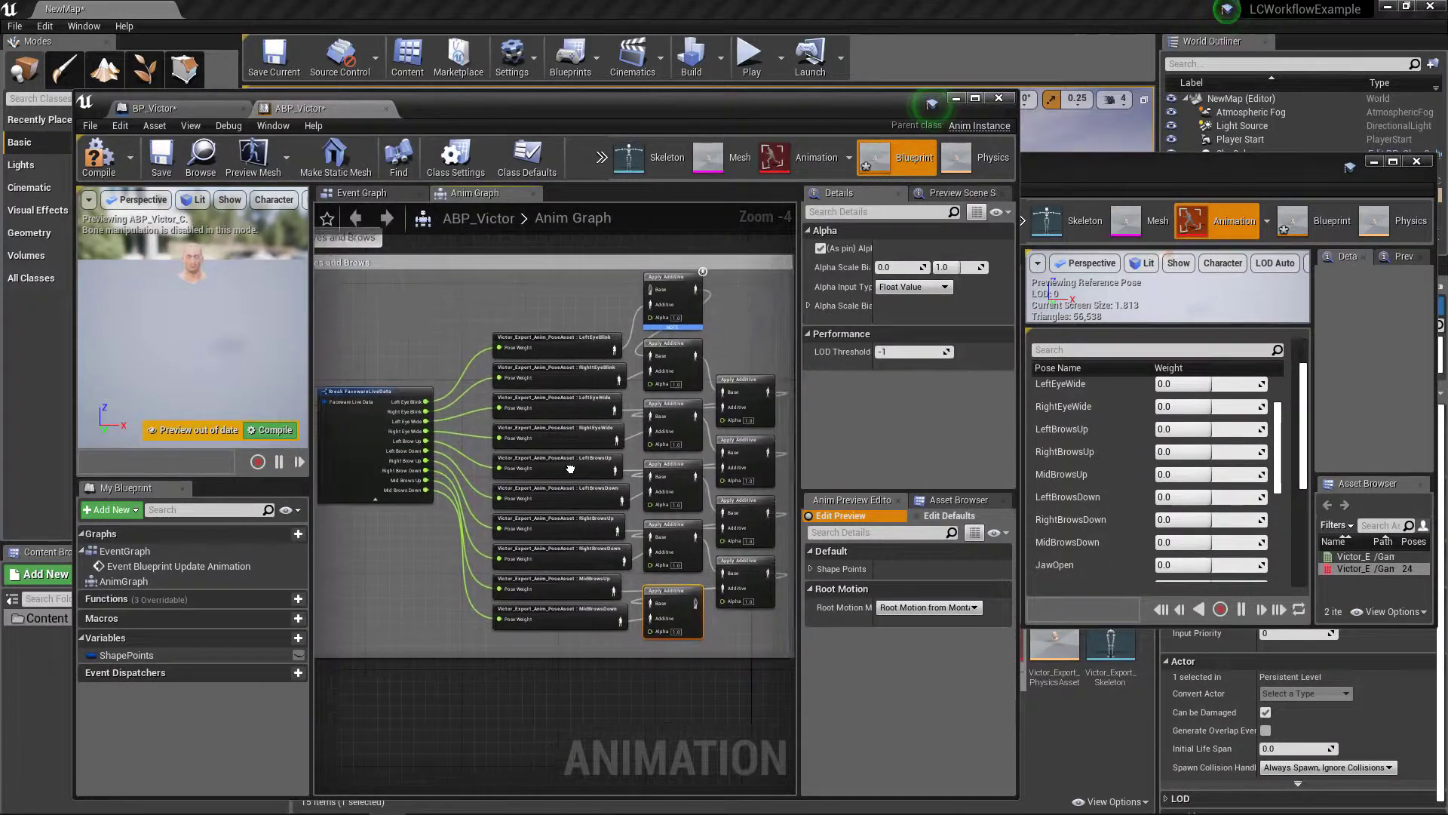
click(438, 302)
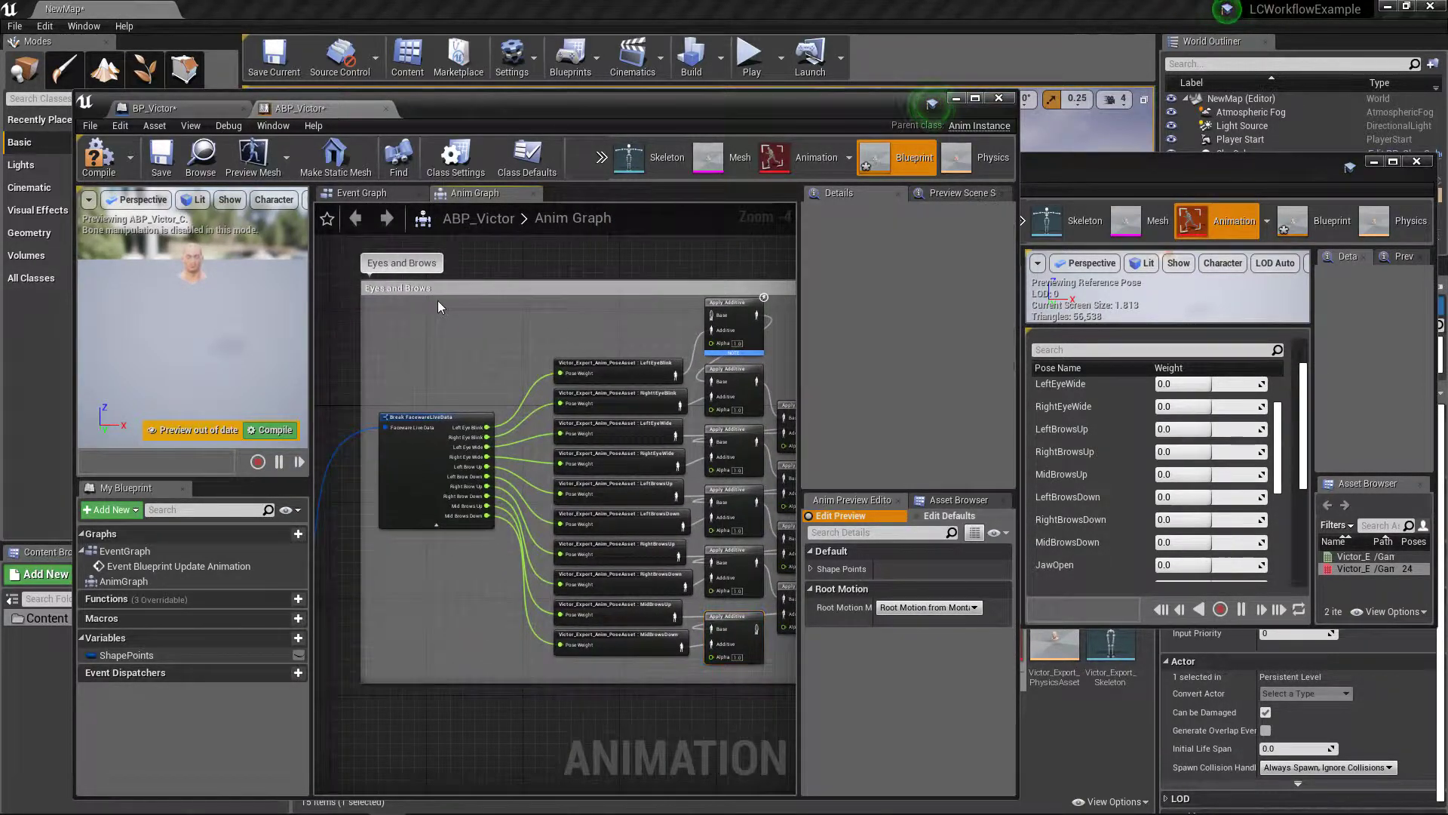
click(456, 293)
right_drag(475, 387, 522, 418)
right_drag(627, 417, 513, 390)
Add a new save cached pose node fed by the last Apply Additive node's output in the Eyes and Brows group.
scroll(514, 391, up, 4)
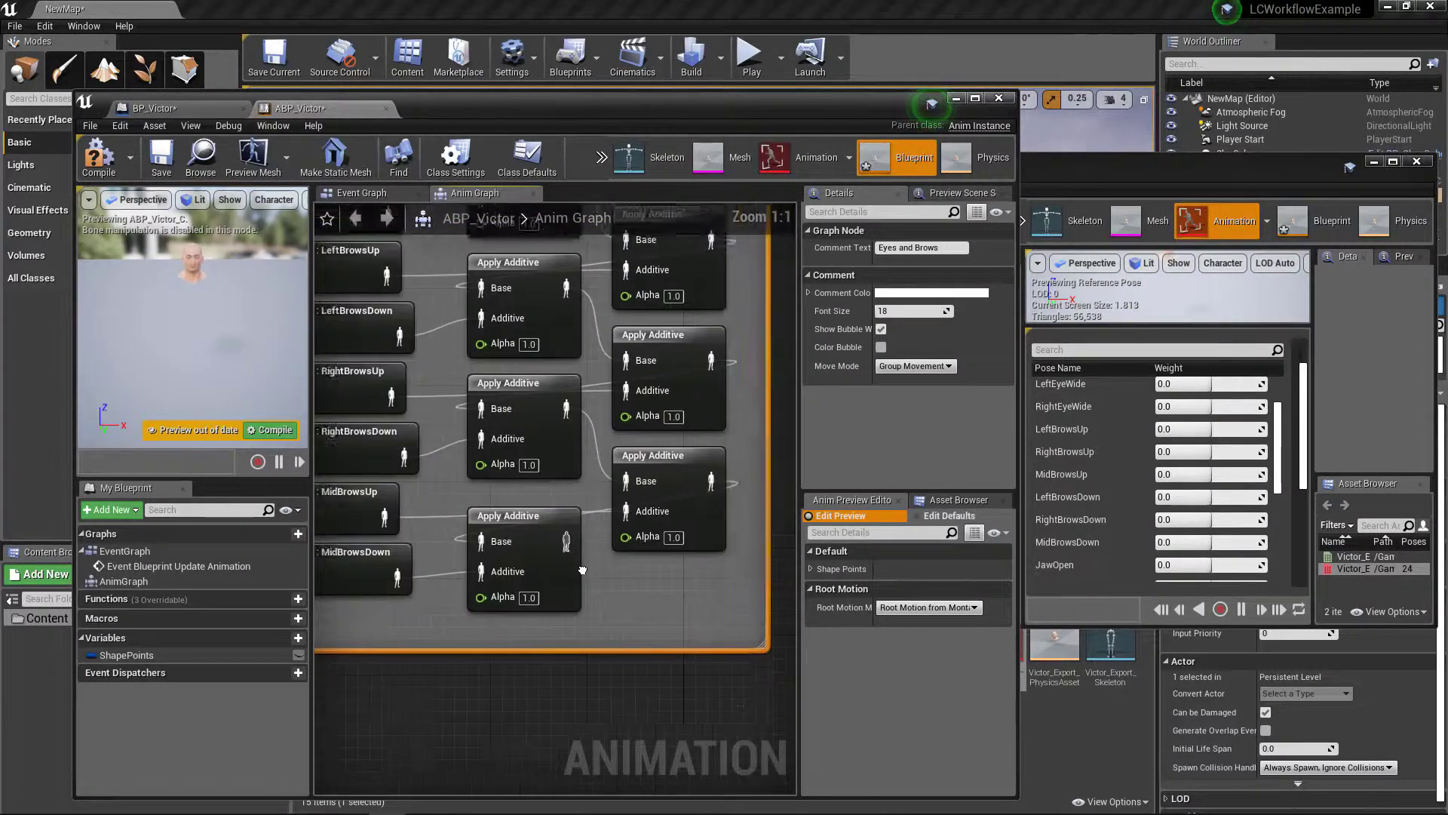
drag(504, 451, 576, 501)
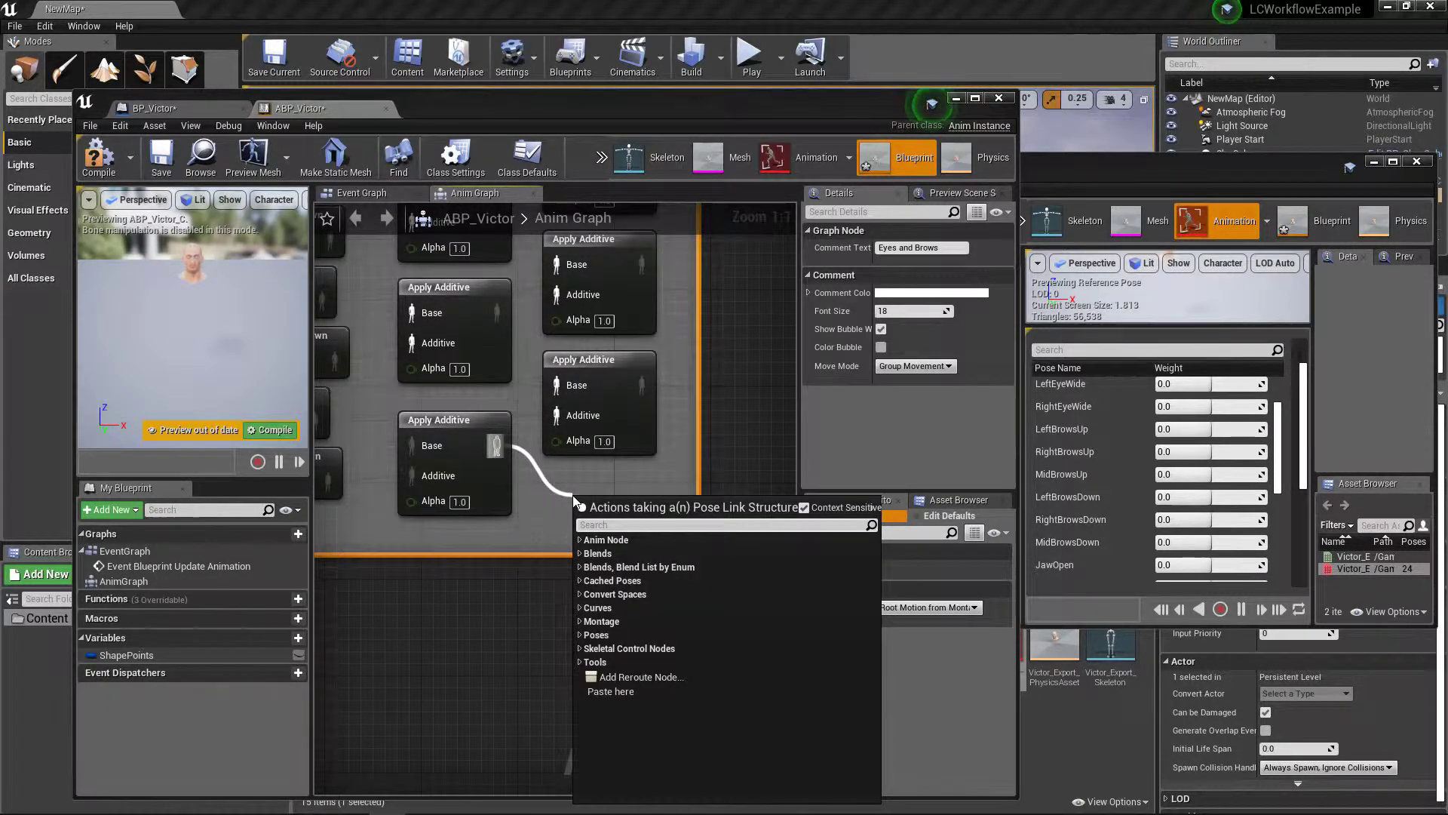
text(posec)
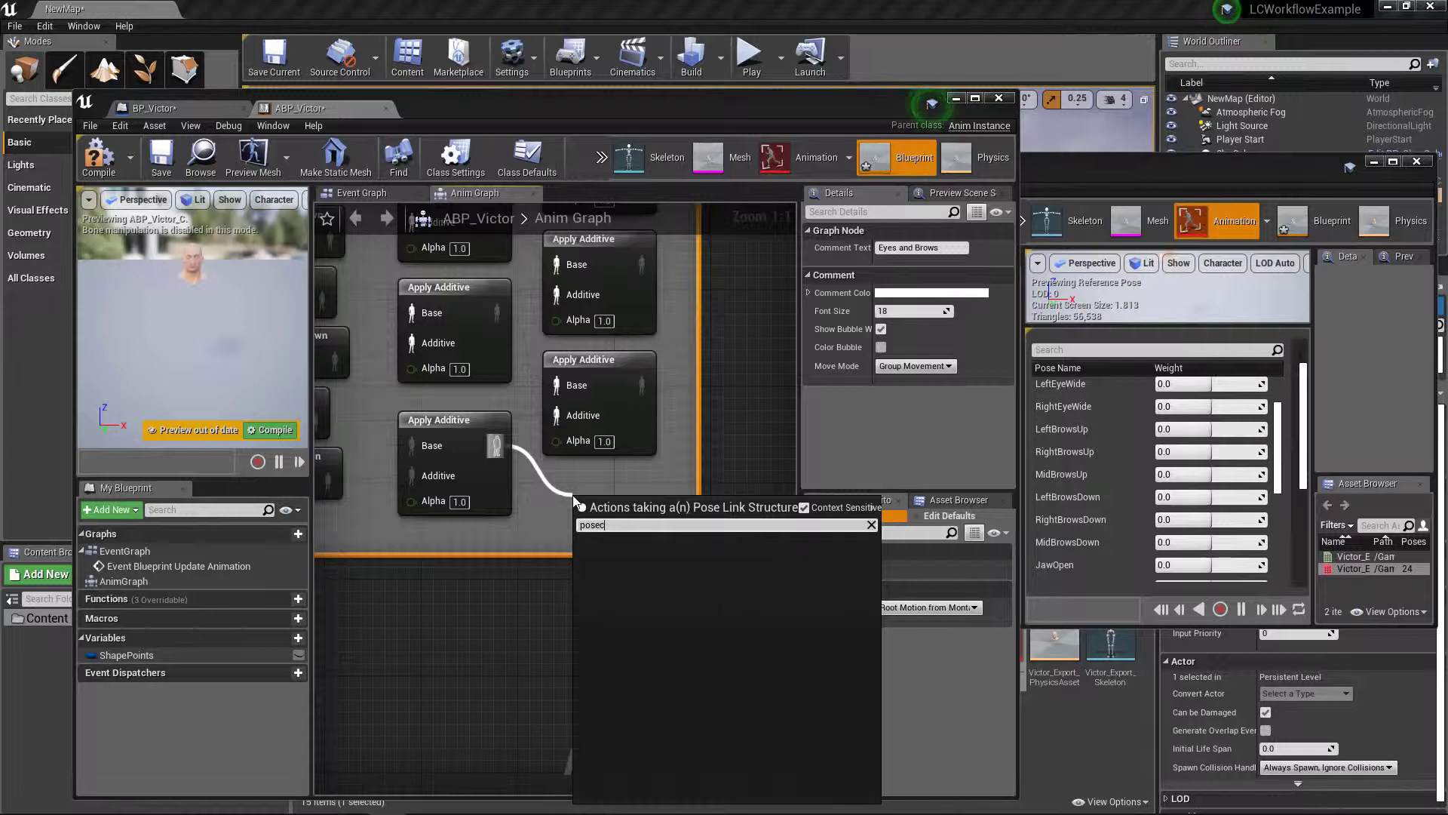
key(BackSpace)
key(BackSpace)
key(BackSpace)
key(BackSpace)
key(BackSpace)
text(cache)
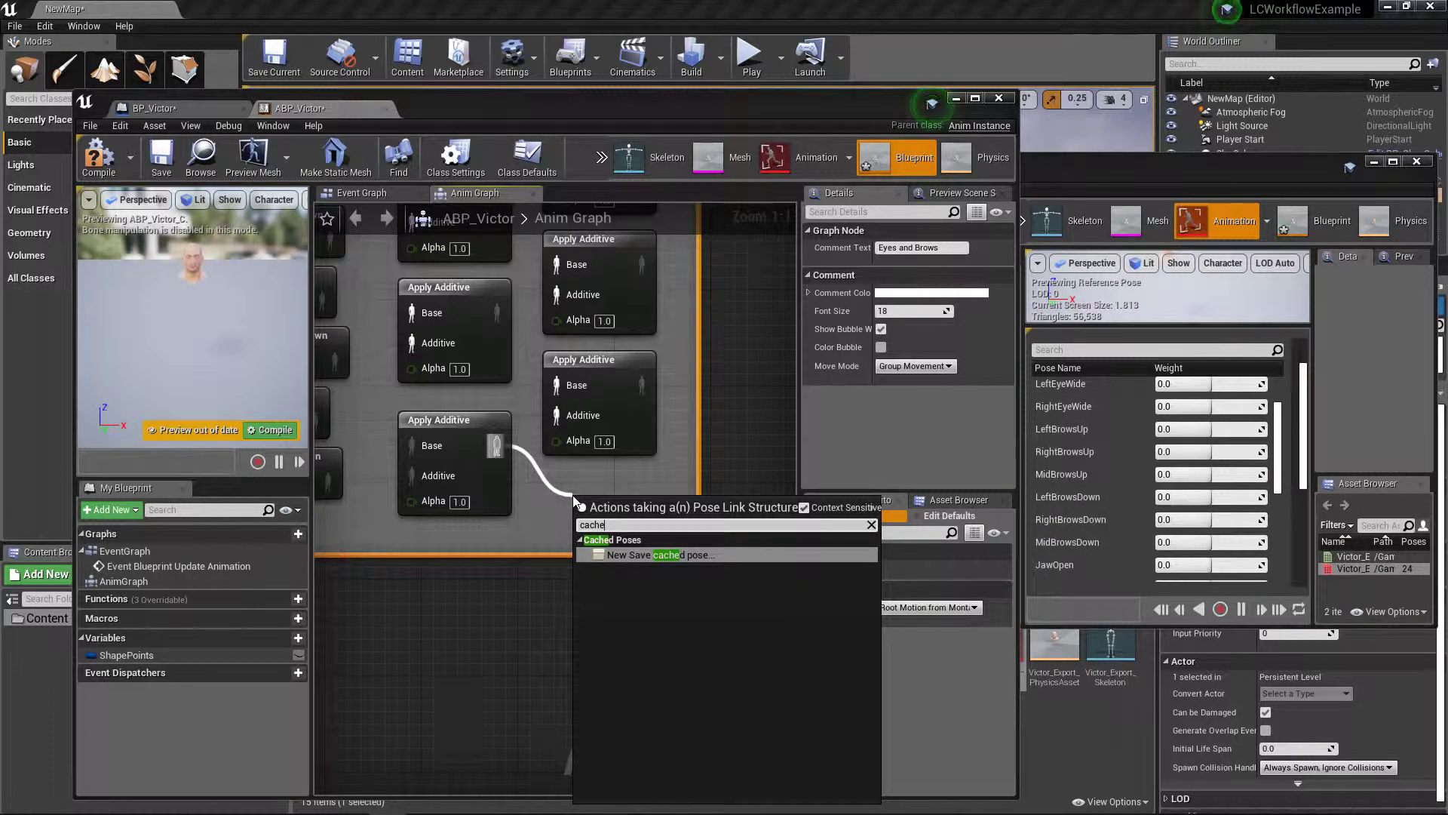
key(Return)
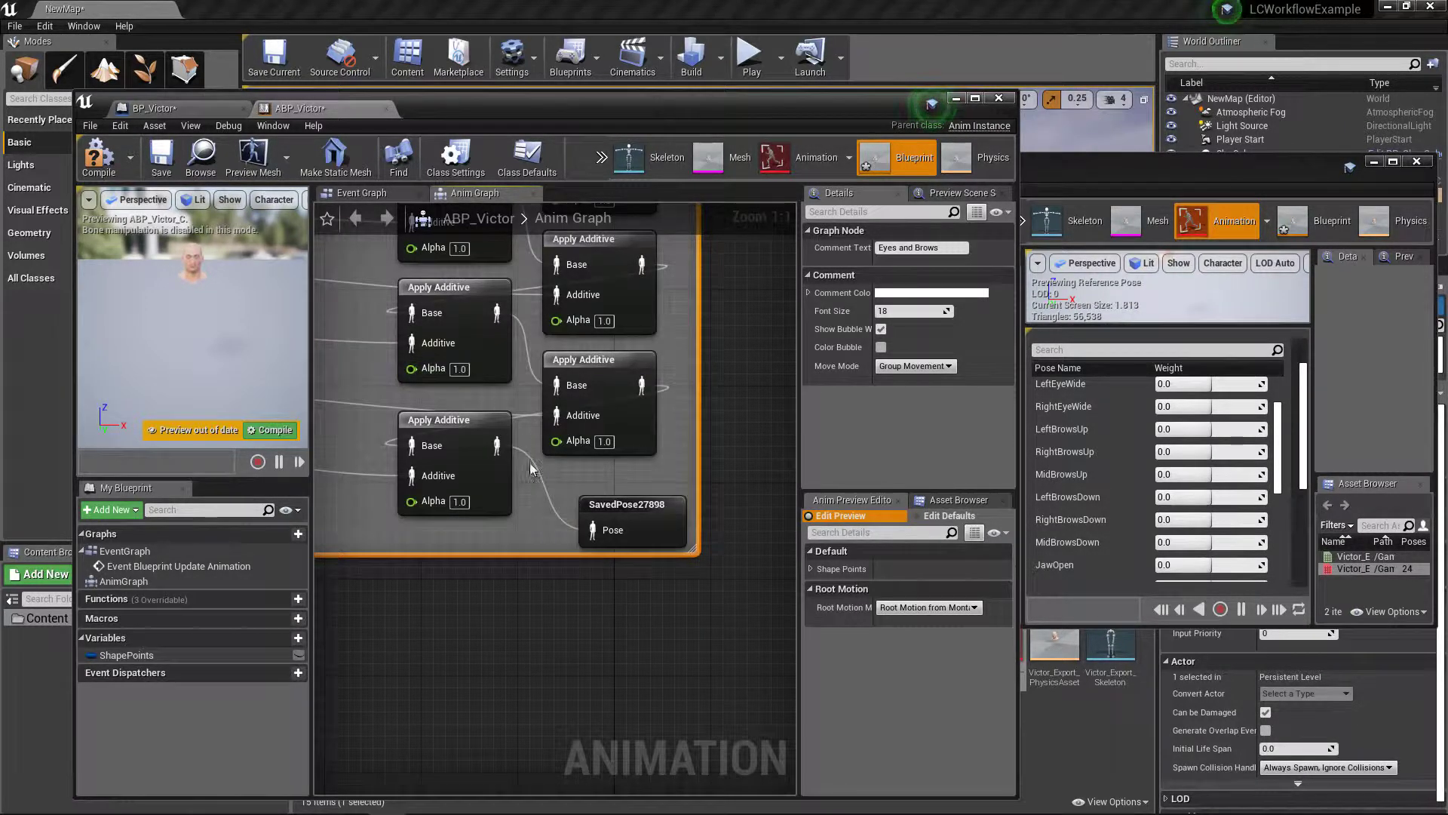
Rename the saved cached pose EyesAndBrowsShapeCache and widen the Eyes and Brows comment box to enclose it.
drag(647, 494, 617, 492)
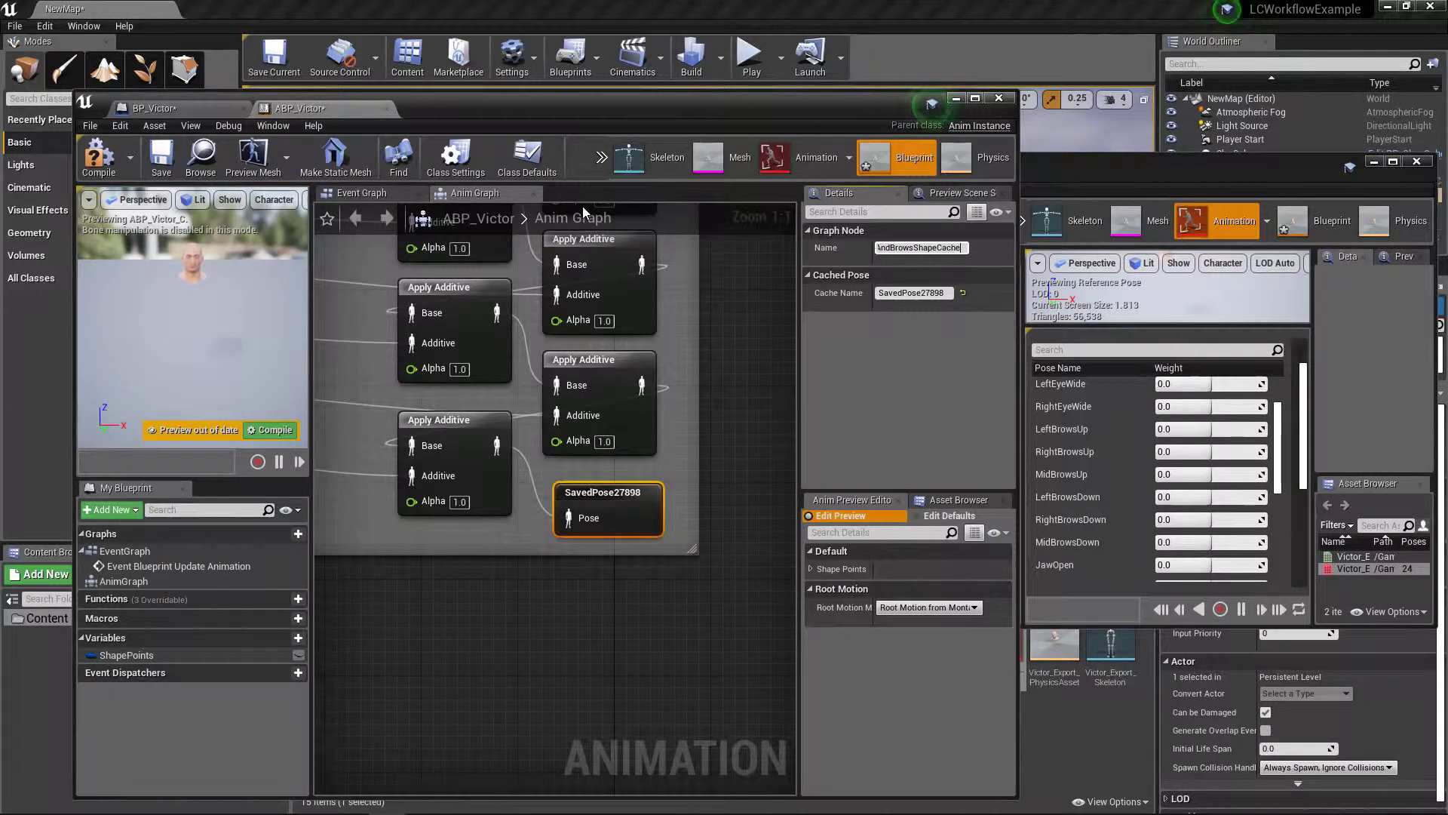
key(Return)
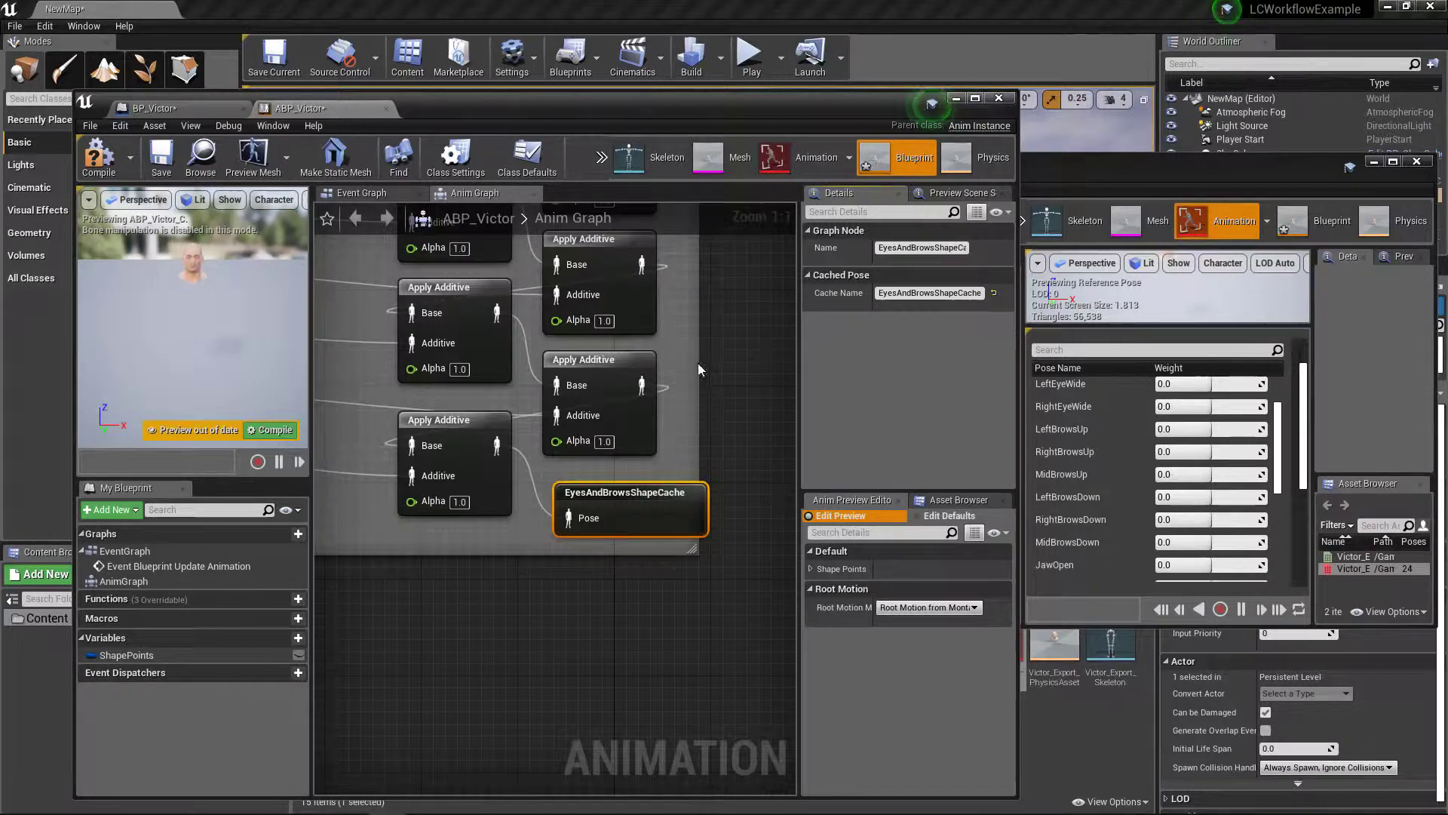
drag(700, 362, 743, 368)
Look over the Eyes and Brows group, its Shape Points connection and the empty graph area beneath it.
scroll(659, 512, down, 8)
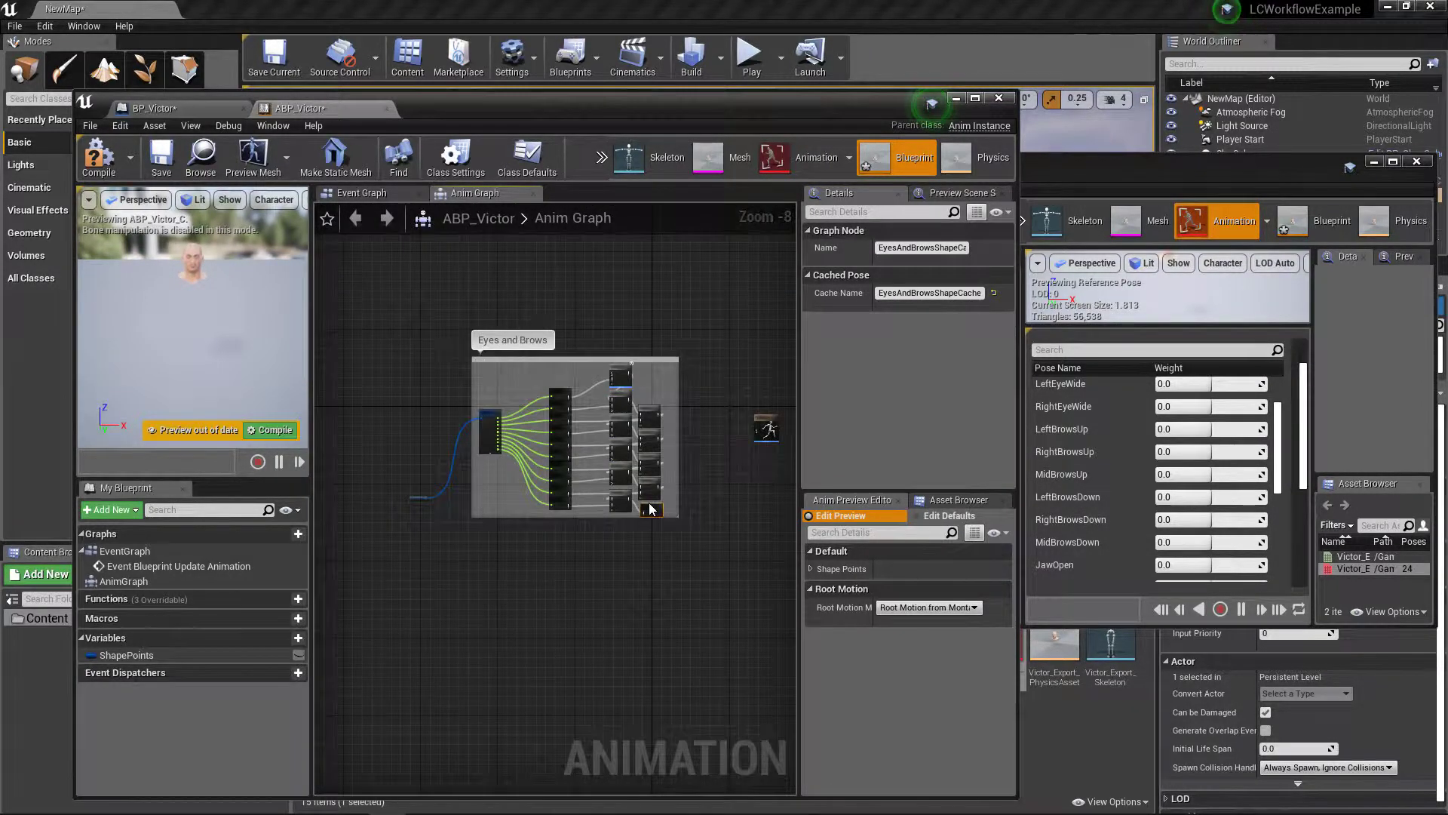
scroll(650, 510, up, 1)
scroll(429, 540, up, 4)
mouse_move(430, 539)
right_down()
mouse_move(478, 455)
mouse_move(462, 423)
mouse_move(402, 533)
right_up()
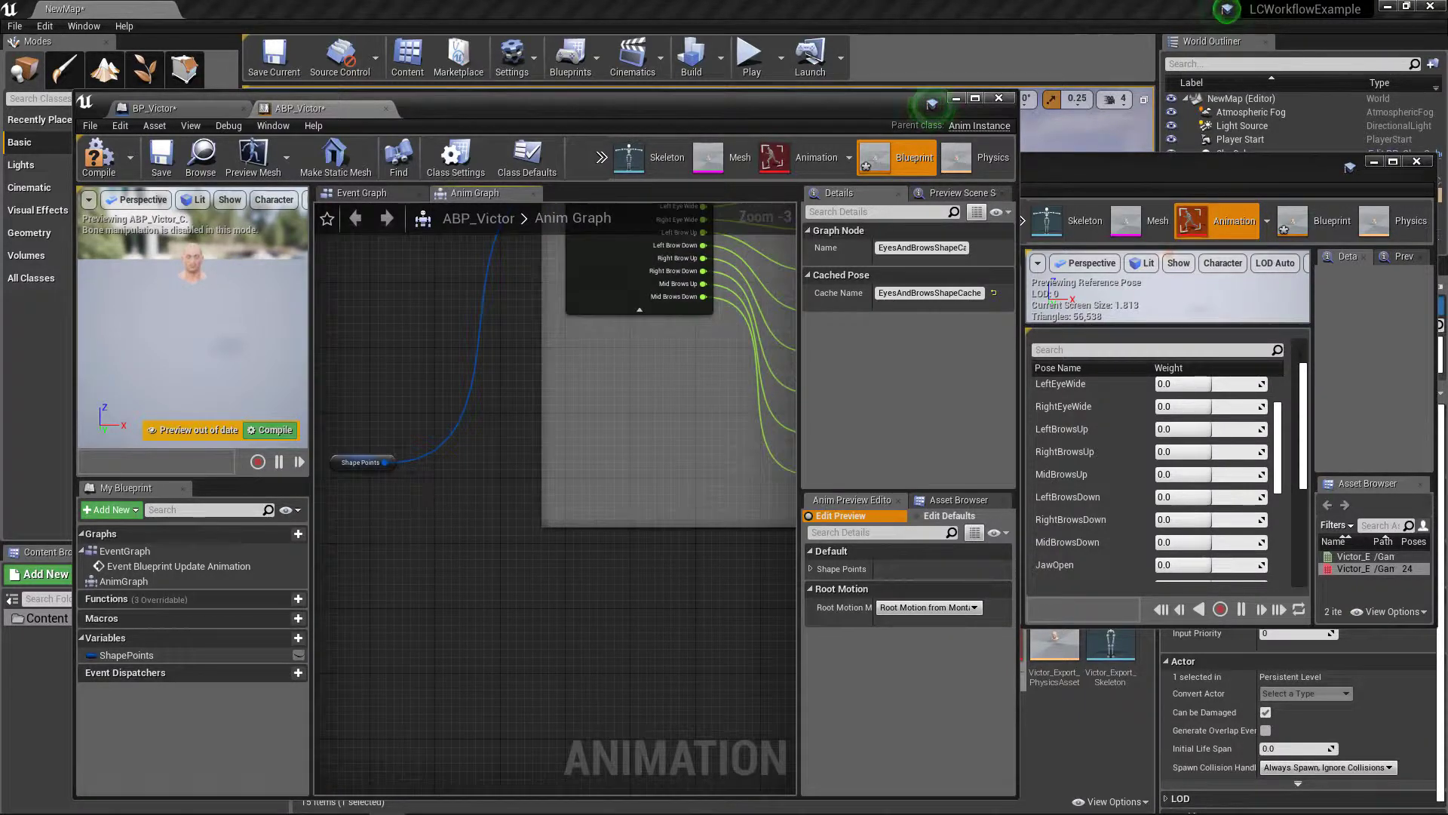
right_drag(709, 415, 581, 457)
scroll(581, 457, down, 1)
scroll(679, 589, down, 1)
right_drag(679, 588, 498, 543)
right_drag(683, 558, 675, 588)
click(447, 535)
mouse_move(429, 537)
right_down()
mouse_move(475, 494)
mouse_move(410, 536)
right_up()
Move the Final Animation Pose node lower in the graph to clear space beside the Eyes and Brows group.
right_drag(702, 477, 540, 465)
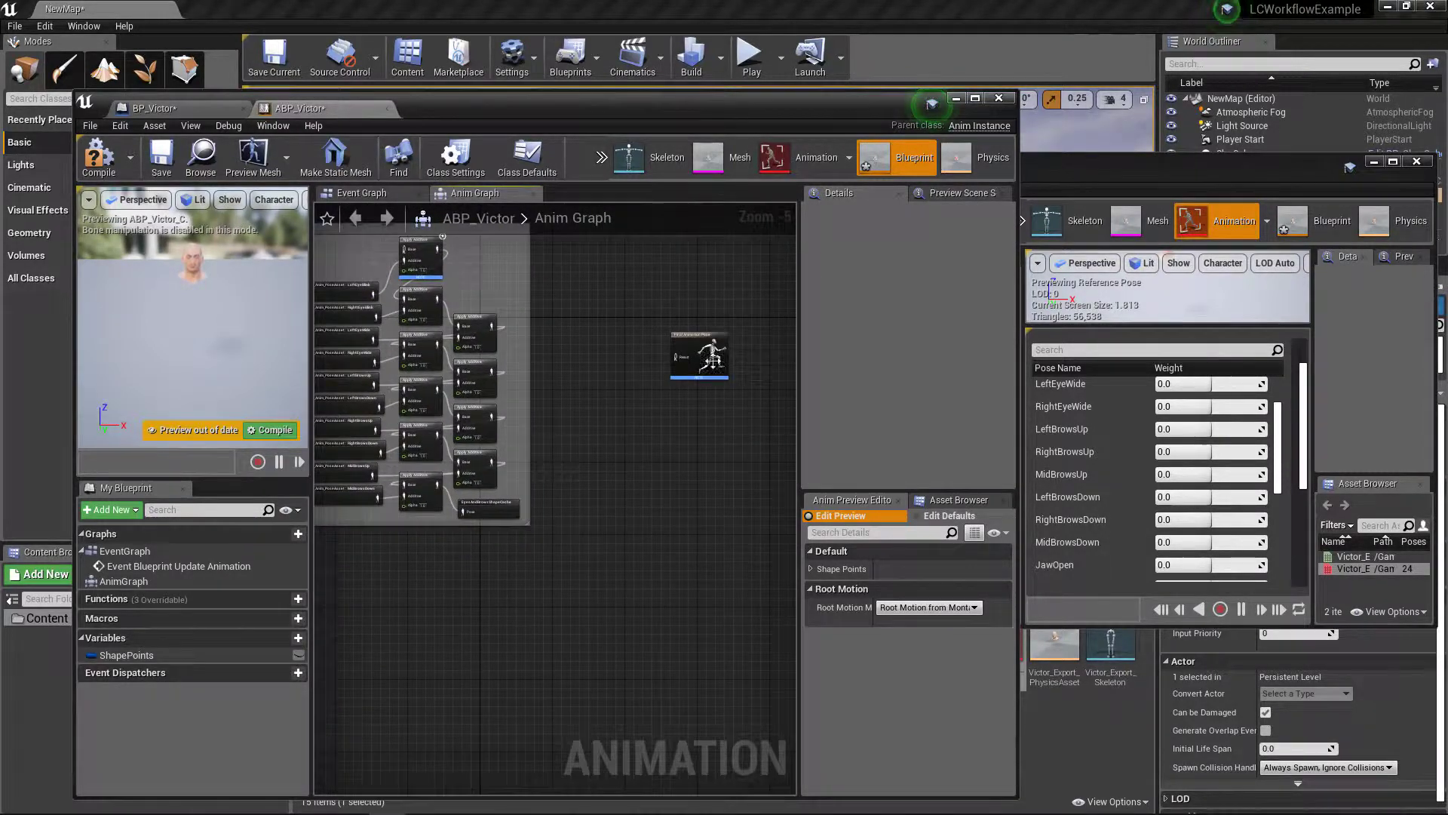
drag(712, 361, 764, 520)
right_drag(481, 608, 588, 554)
scroll(442, 530, up, 4)
right_drag(442, 530, 481, 528)
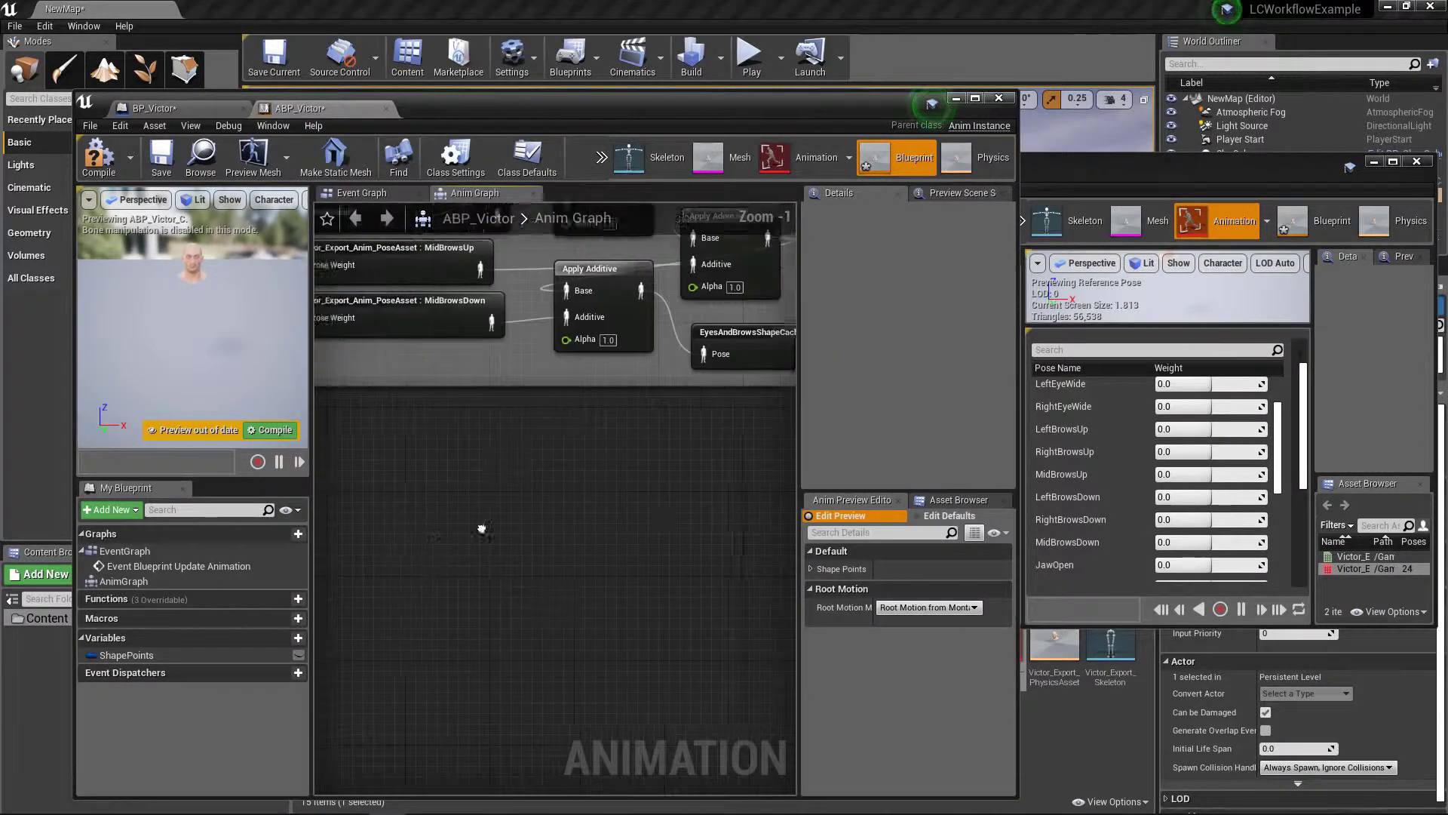
scroll(494, 527, down, 3)
scroll(504, 526, up, 1)
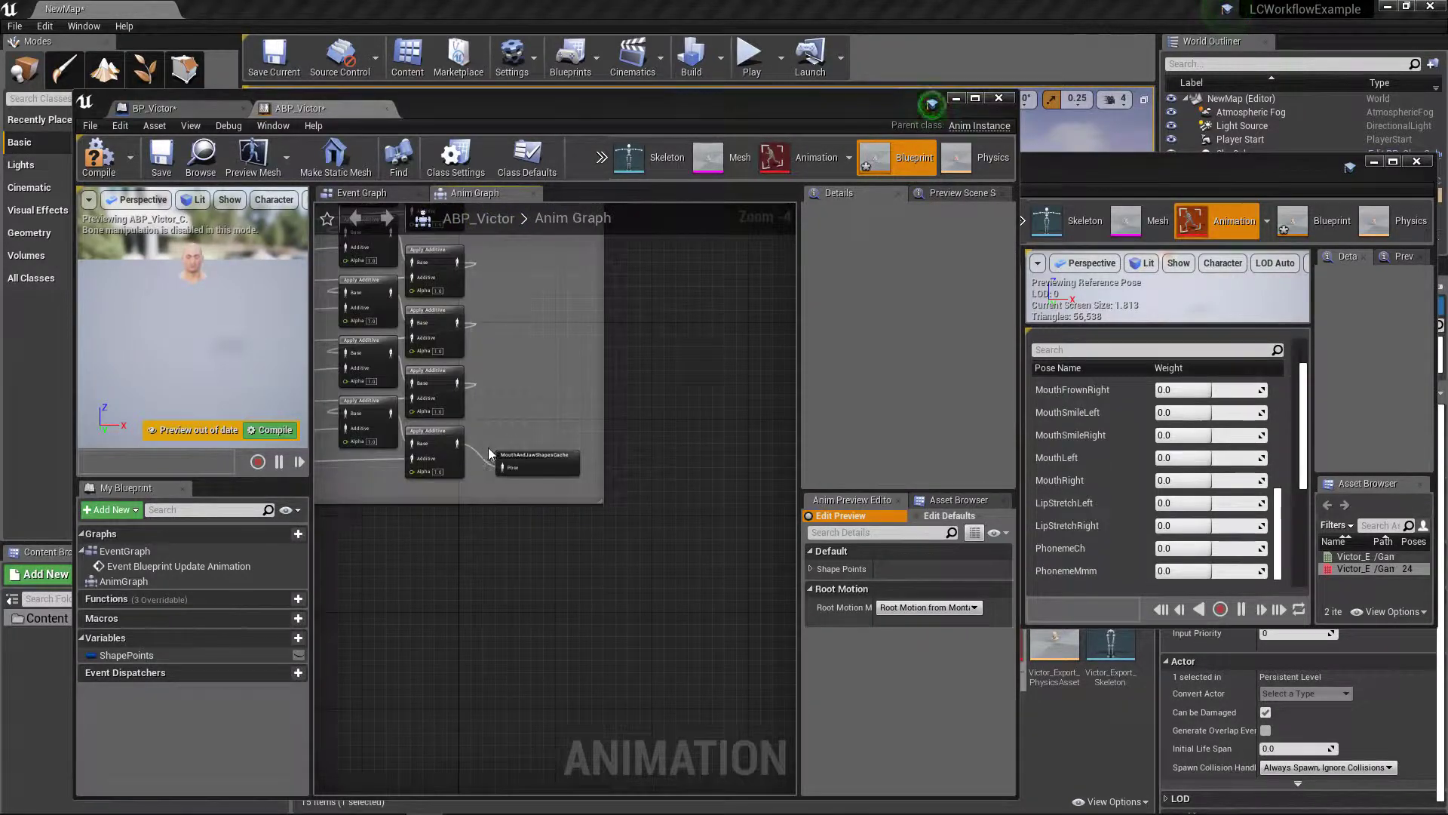
Examine the Eyes and Brows and Mouth and Jaw Shapes groups, including their pose nodes and Apply Additive chains.
scroll(488, 355, down, 3)
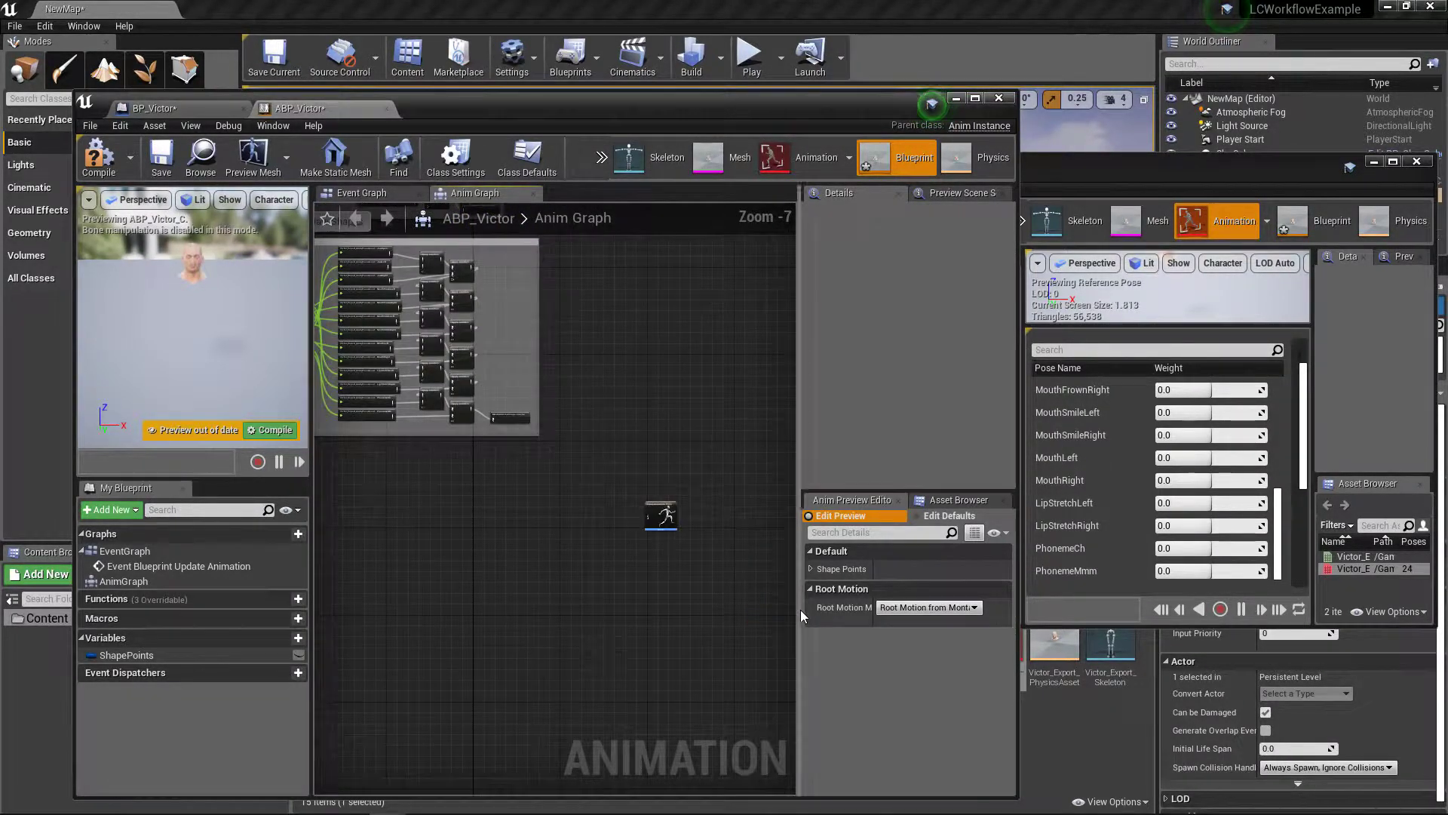
scroll(518, 324, down, 2)
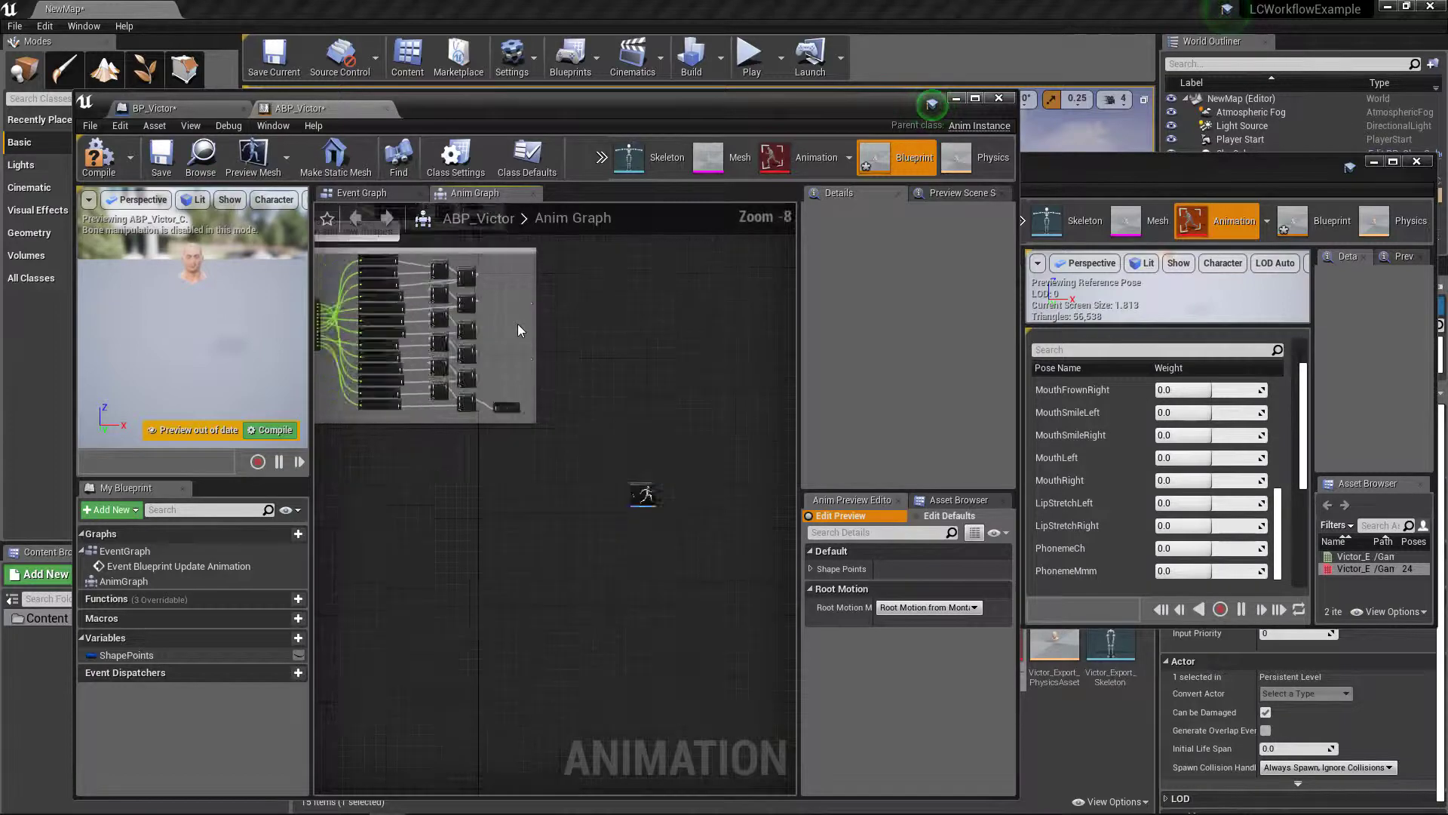
right_drag(494, 226, 579, 445)
scroll(586, 411, up, 3)
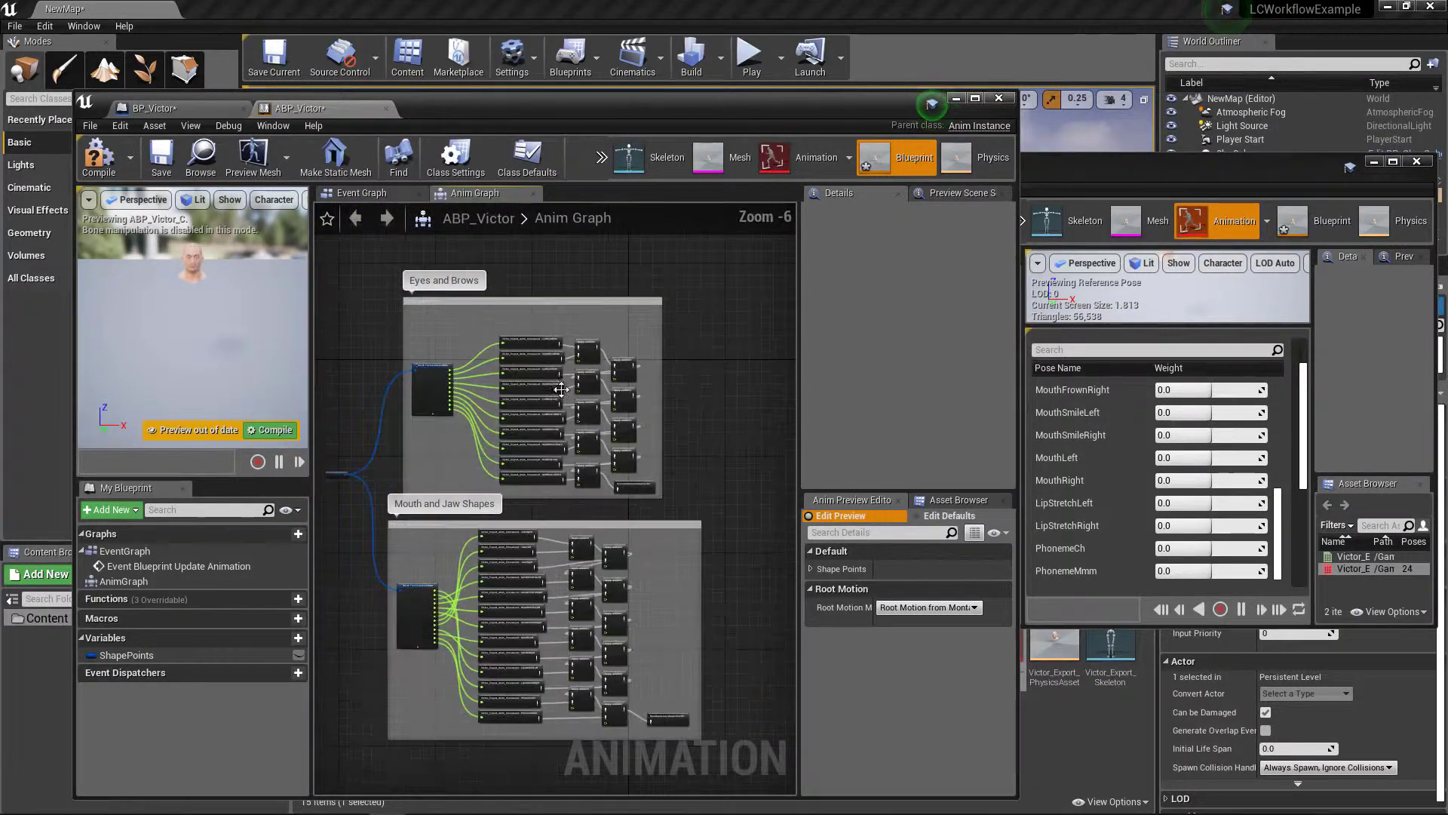
scroll(558, 276, up, 3)
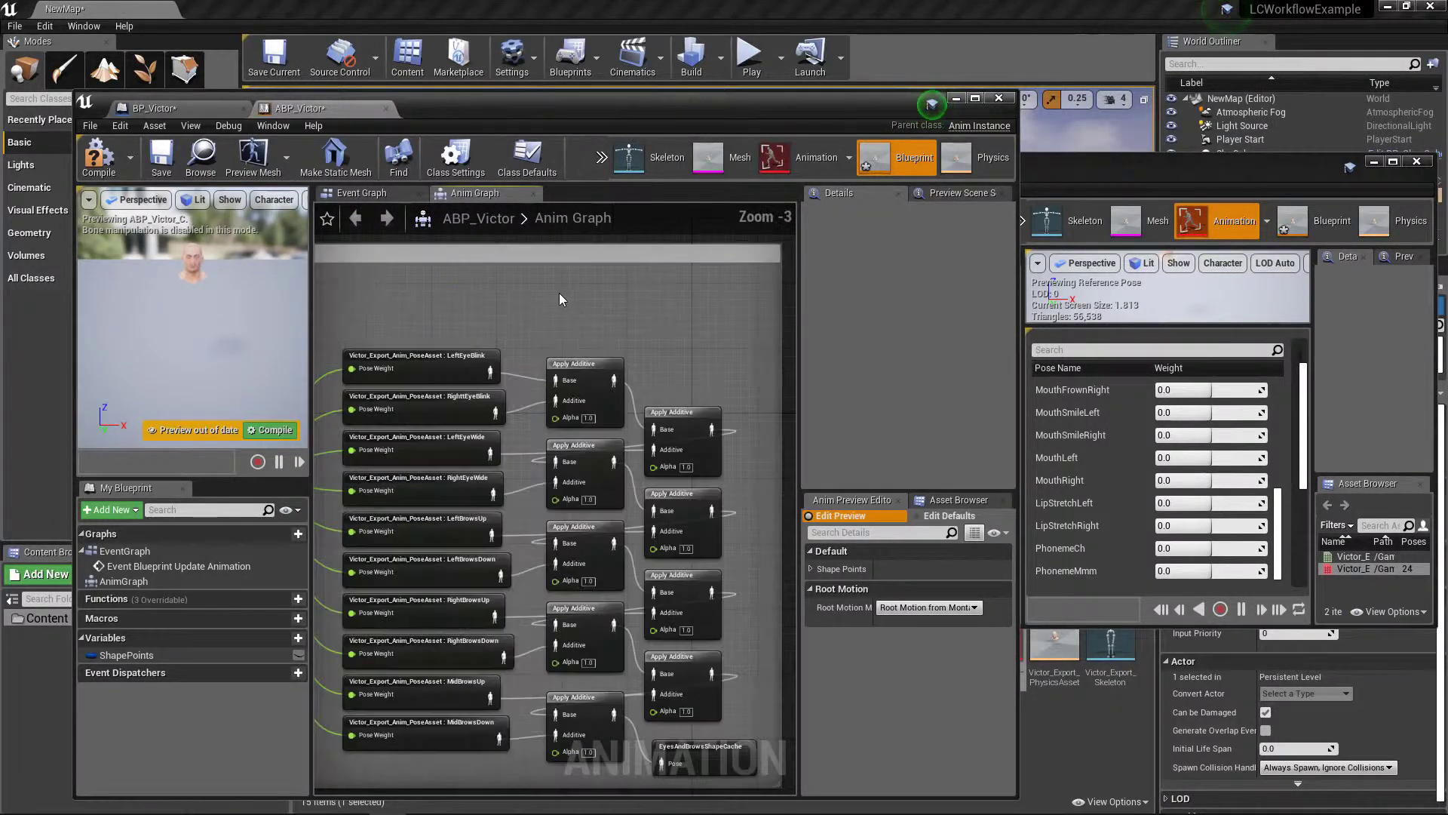
drag(574, 290, 579, 365)
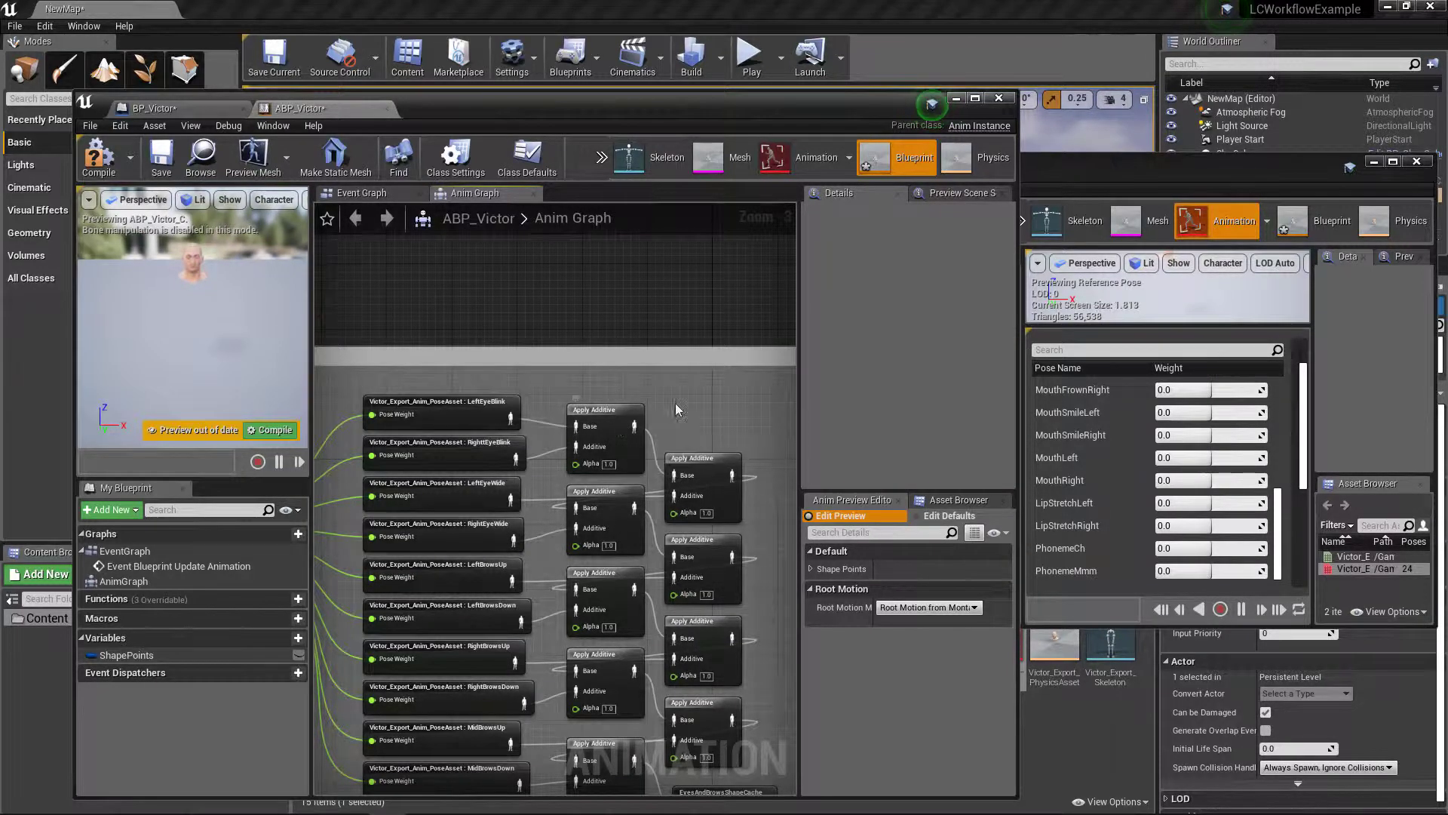
right_drag(618, 429, 541, 410)
right_drag(598, 625, 594, 485)
Raise the MouthAndJawShapesCache node level with the last Apply Additive node in the Mouth and Jaw Shapes group.
right_drag(618, 556, 674, 370)
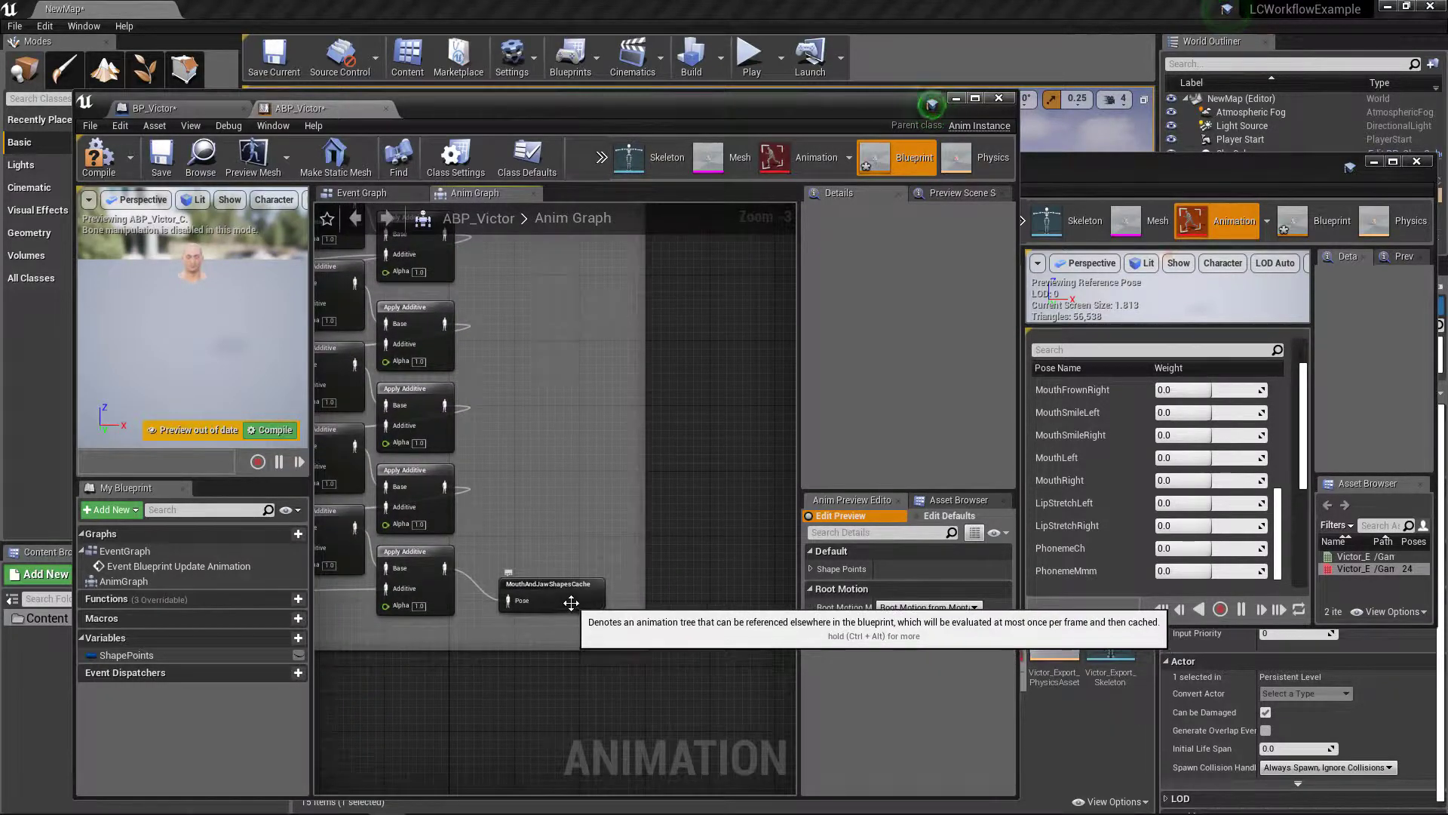
drag(574, 607, 549, 572)
right_drag(549, 572, 580, 485)
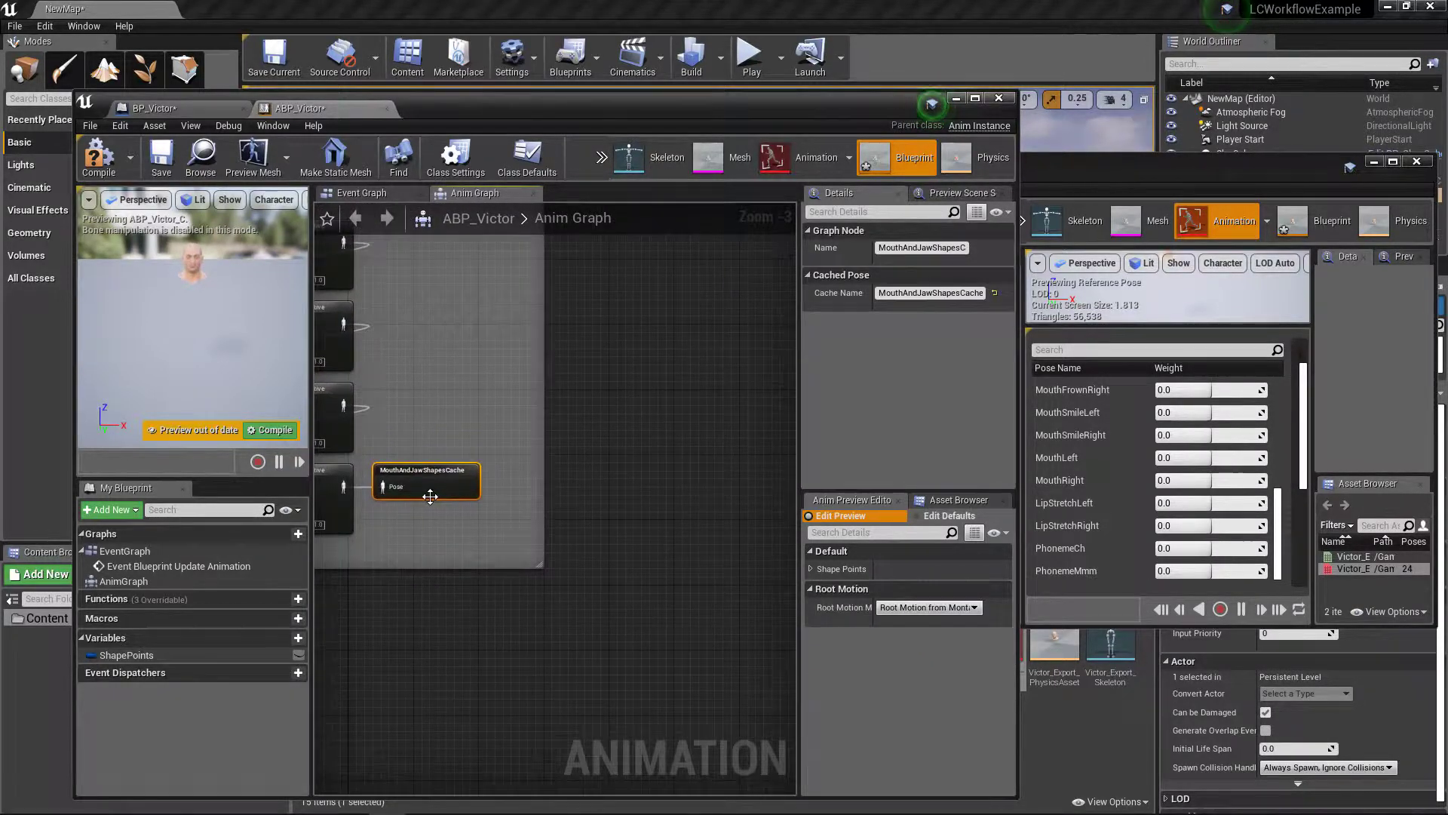
Add a Use cached pose 'EyesAndBrowsShapeCache' node in the empty graph area near the Final Animation Pose node.
right_drag(605, 567, 396, 430)
right_drag(321, 619, 397, 495)
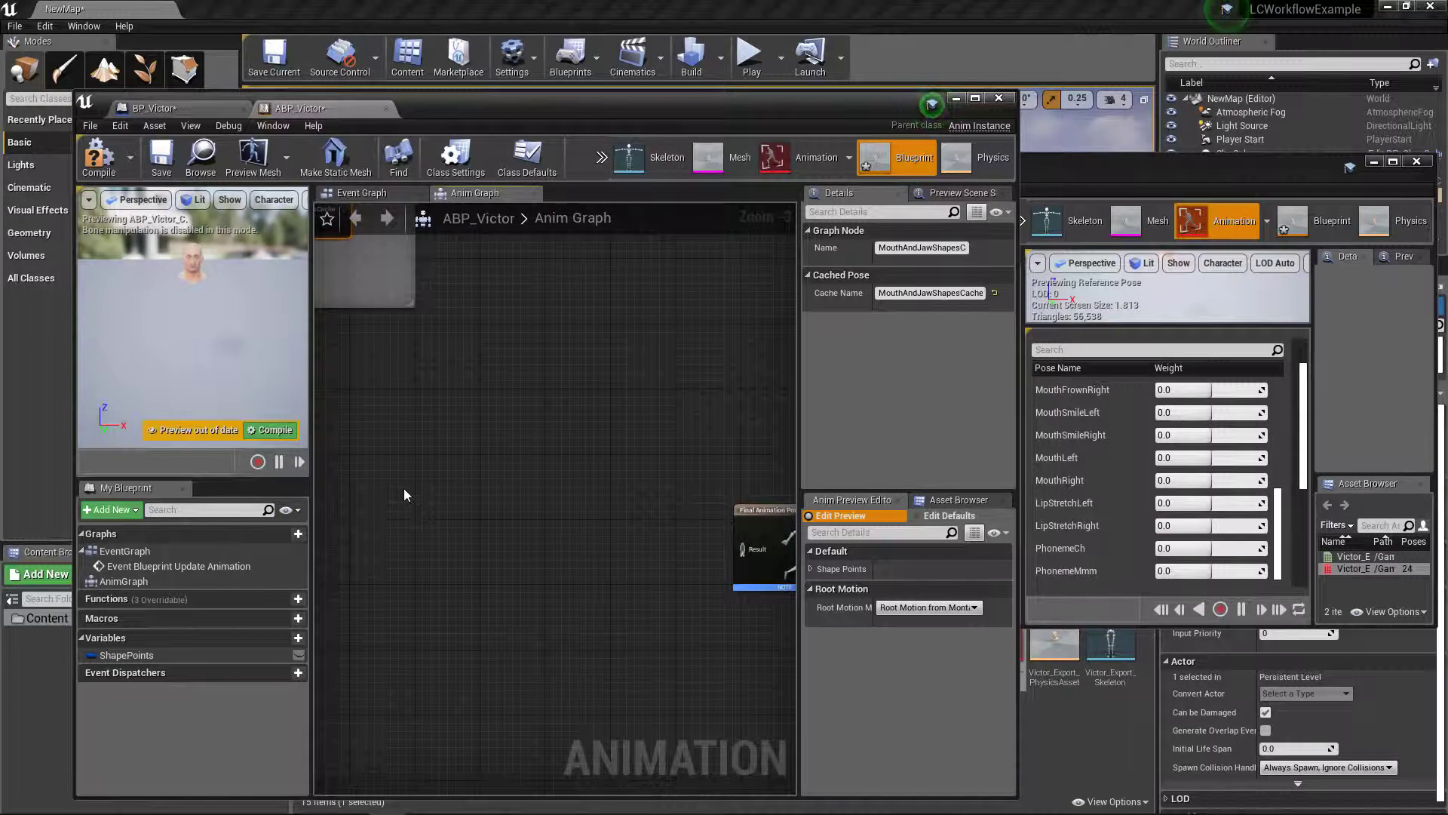
right_click(404, 489)
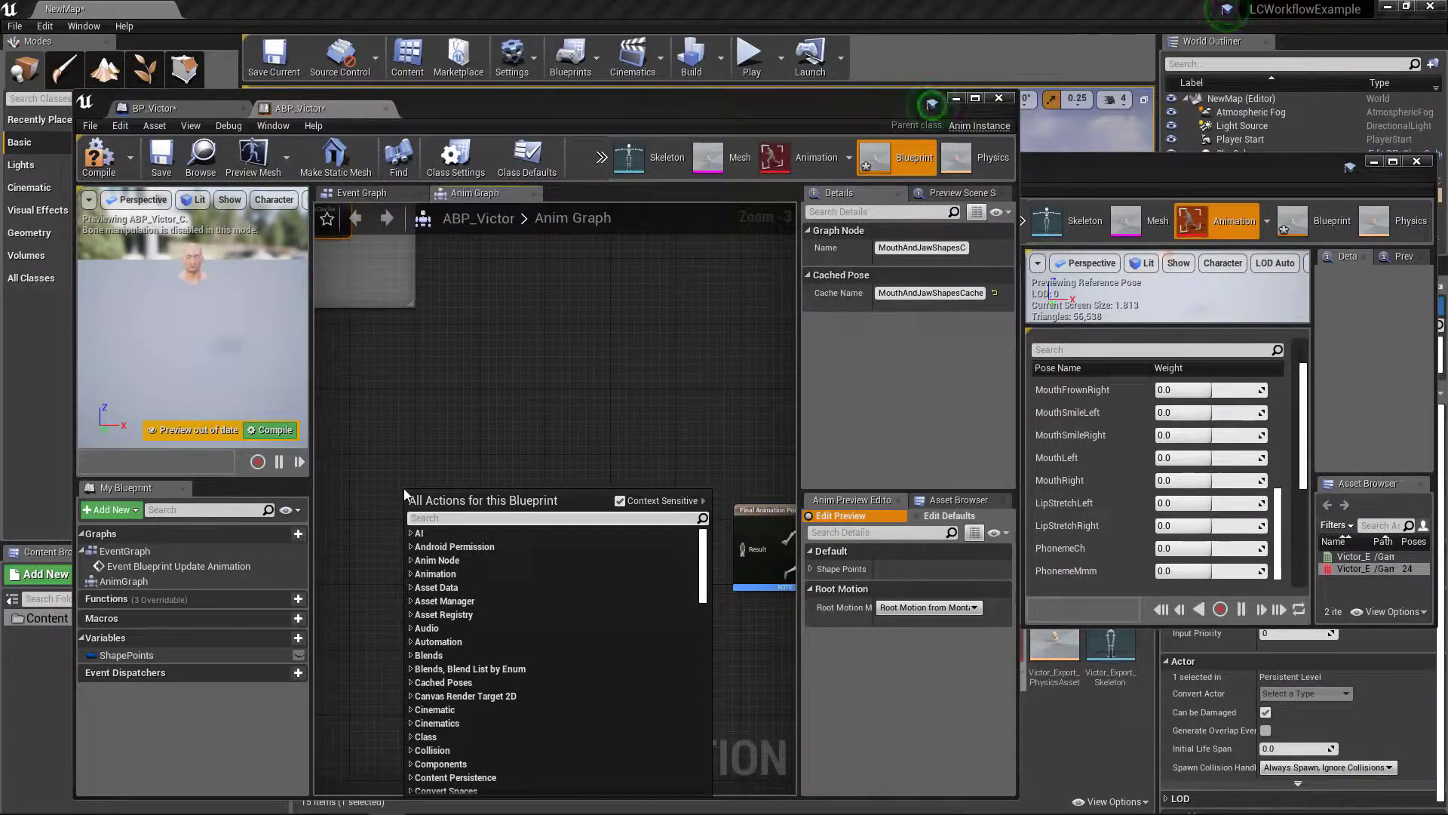
text(eye)
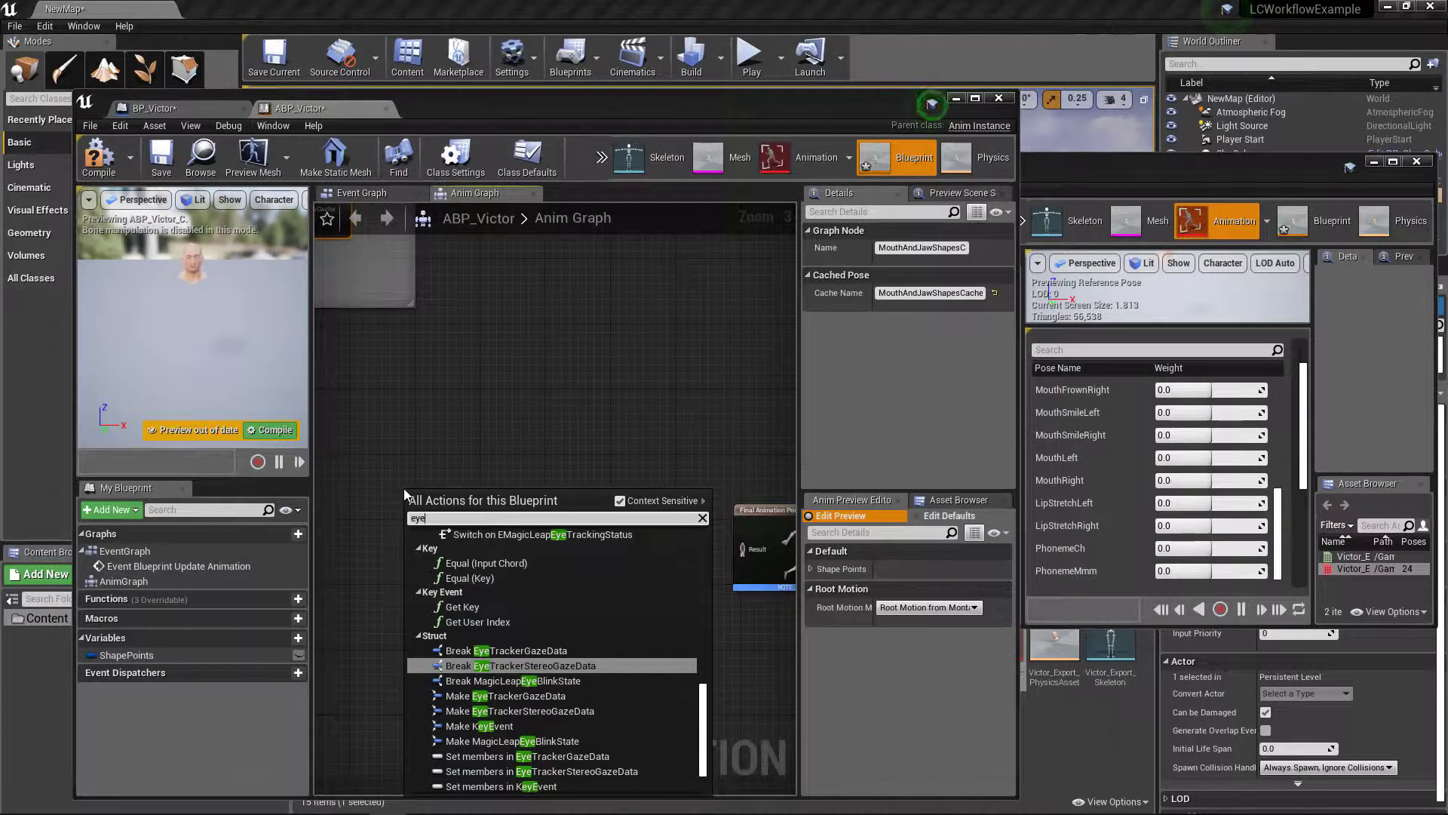
key(BackSpace)
key(BackSpace)
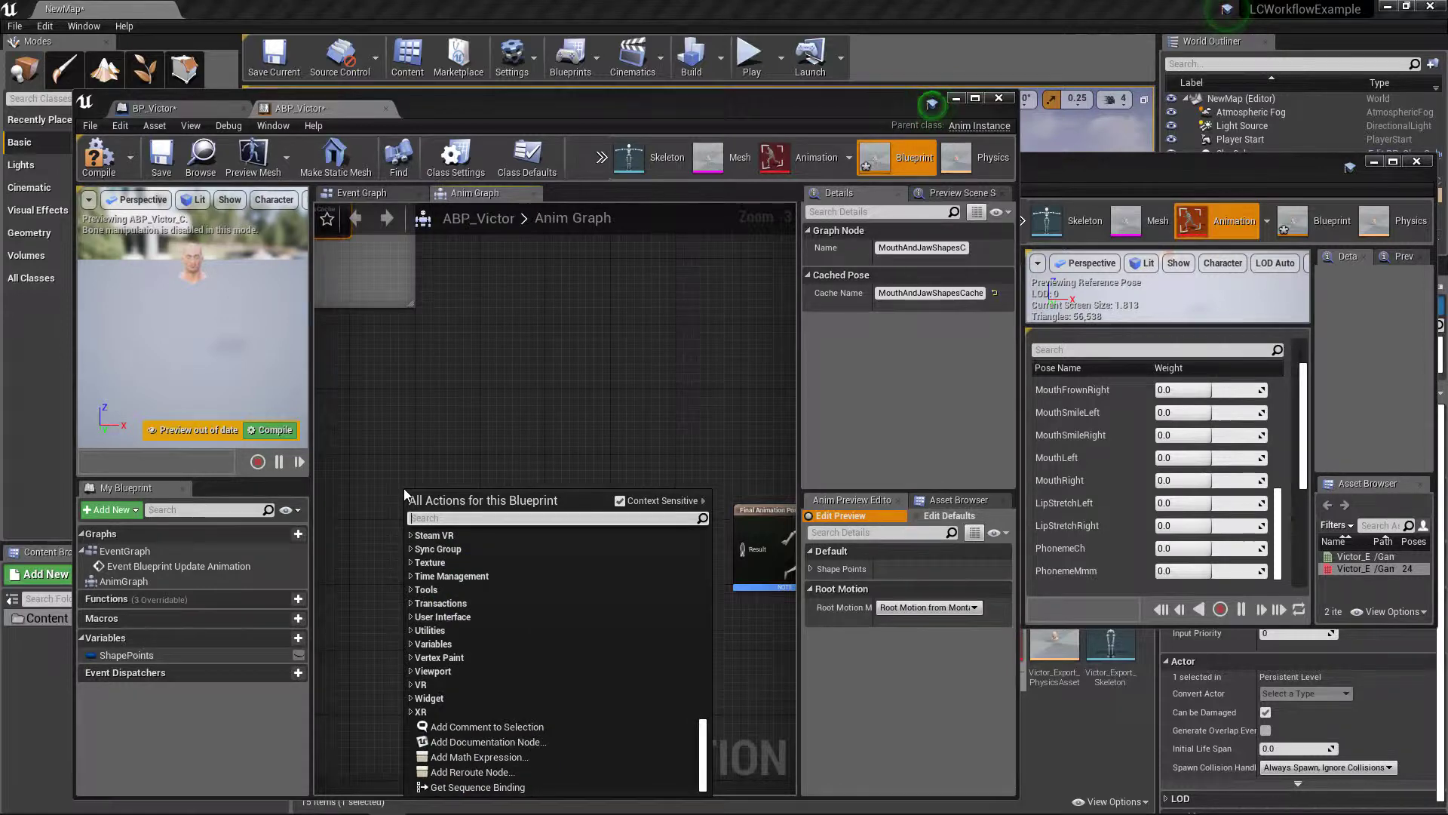
text(cache)
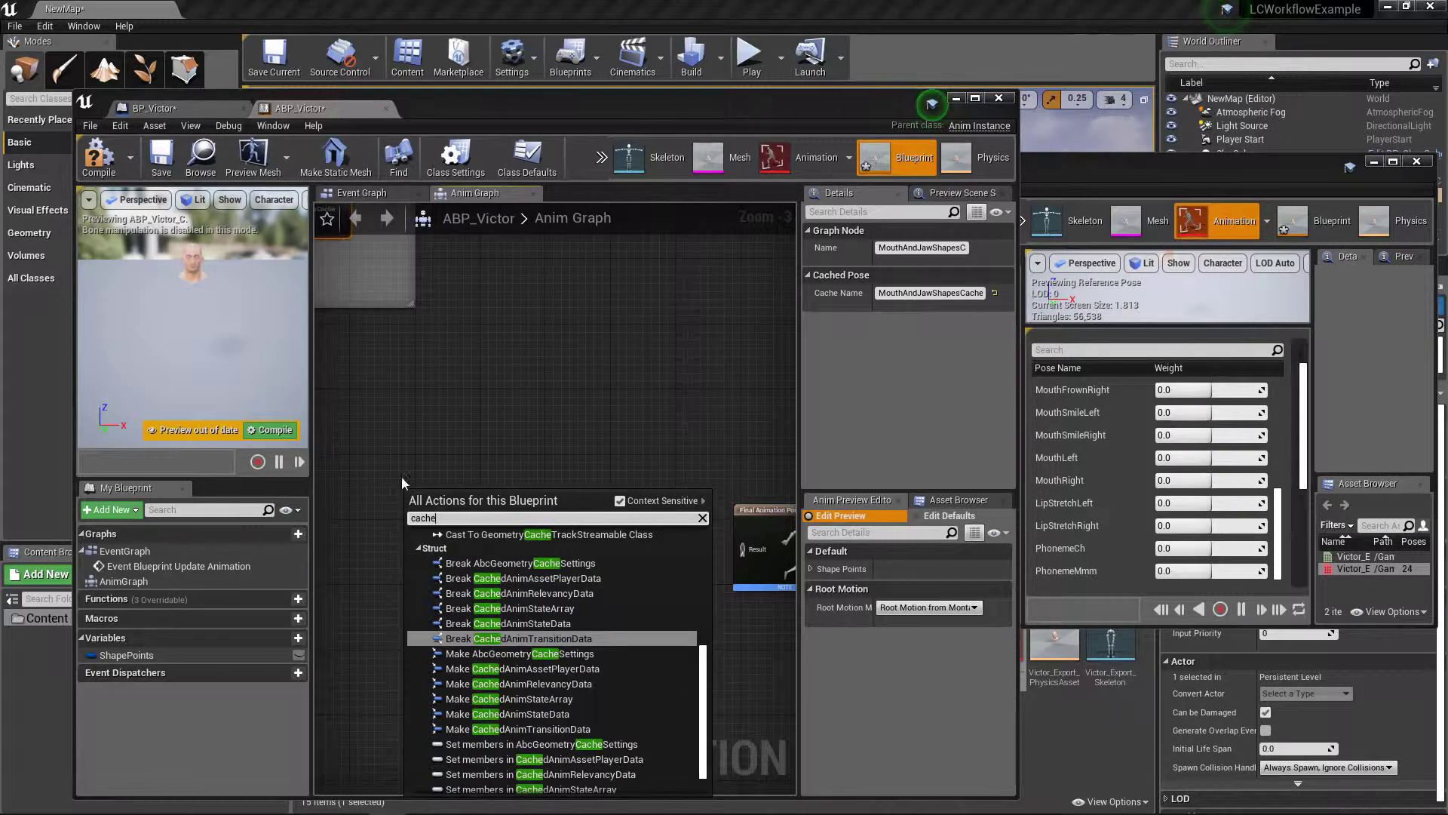
scroll(604, 664, down, 2)
scroll(658, 626, up, 3)
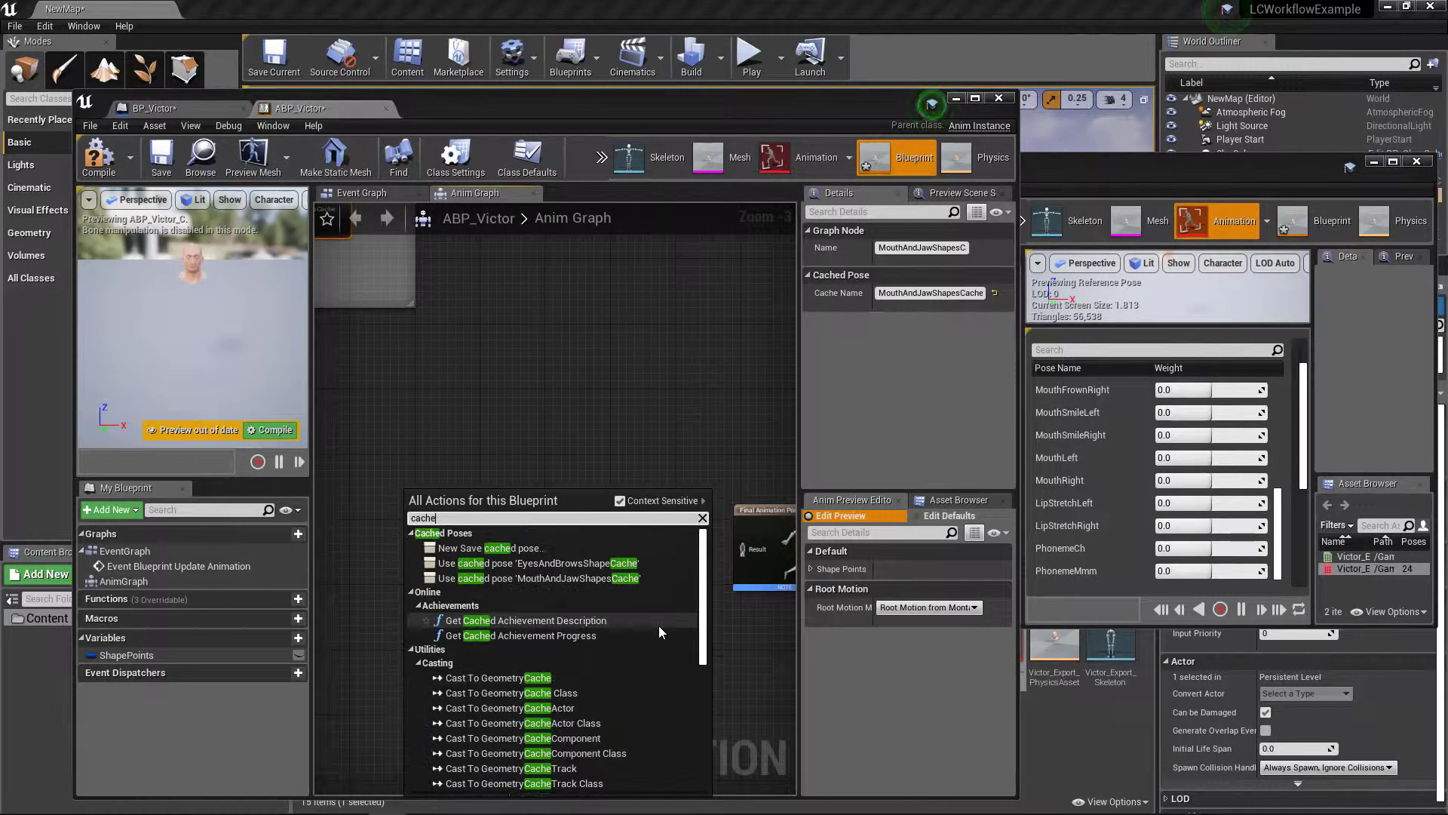
click(566, 563)
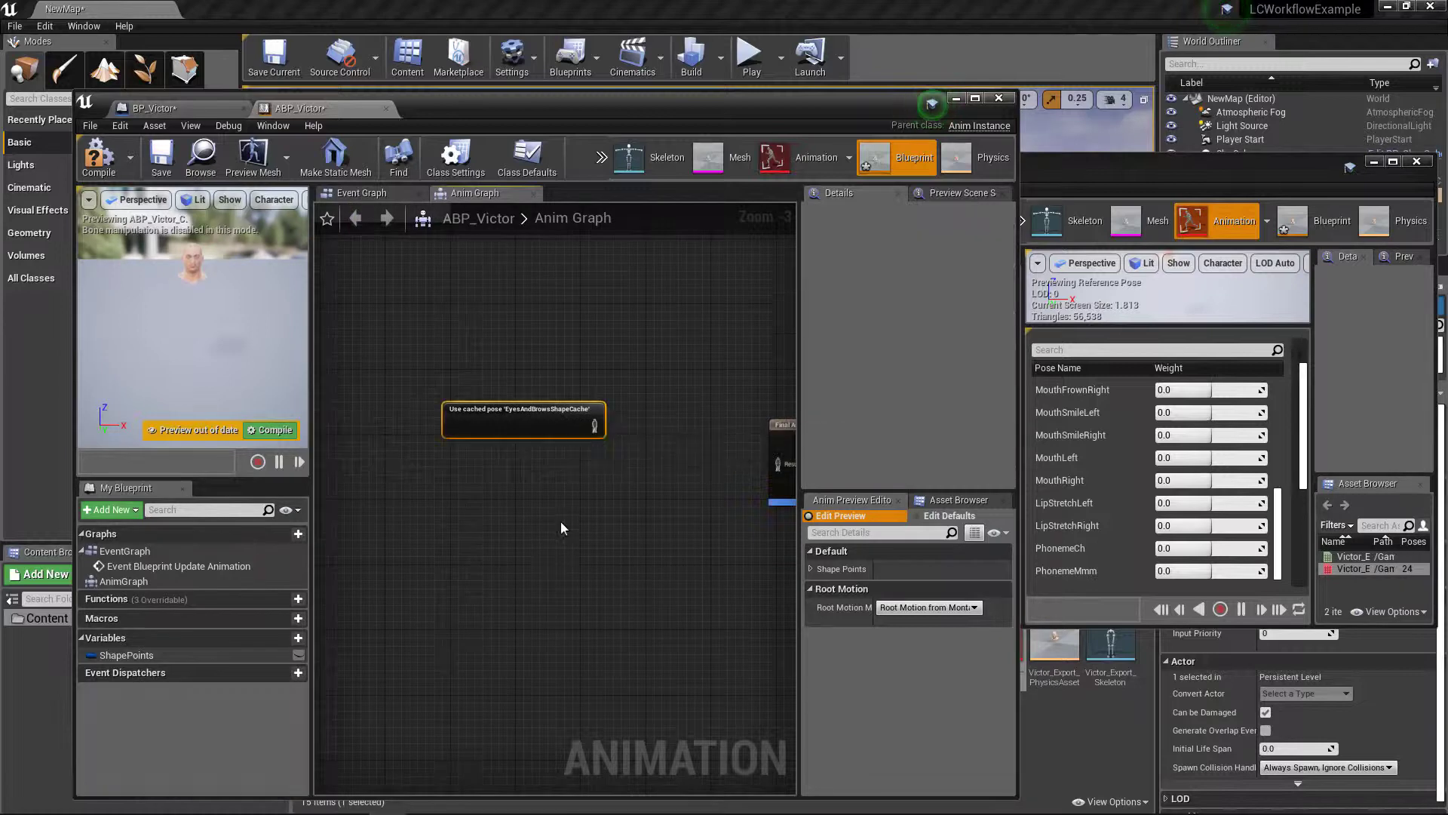
Add a Use cached pose 'MouthAndJawShapesCache' node below the EyesAndBrowsShapeCache one.
right_click(567, 504)
text(cache)
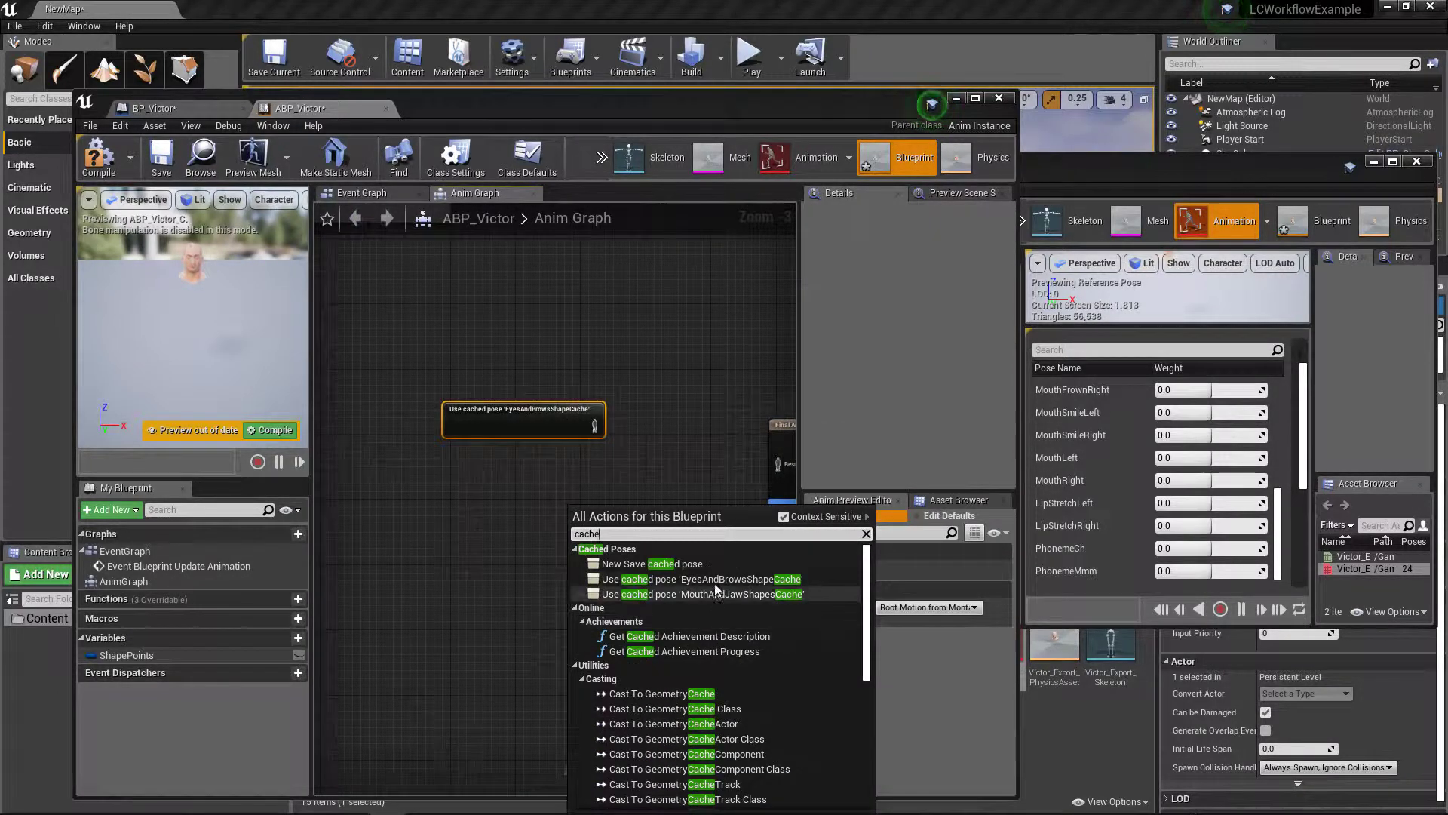
click(714, 593)
Place the MouthAndJawShapesCache use node closely beneath the EyesAndBrowsShapeCache one and reposition Final Animation Pose to leave room between them.
right_drag(716, 476, 608, 456)
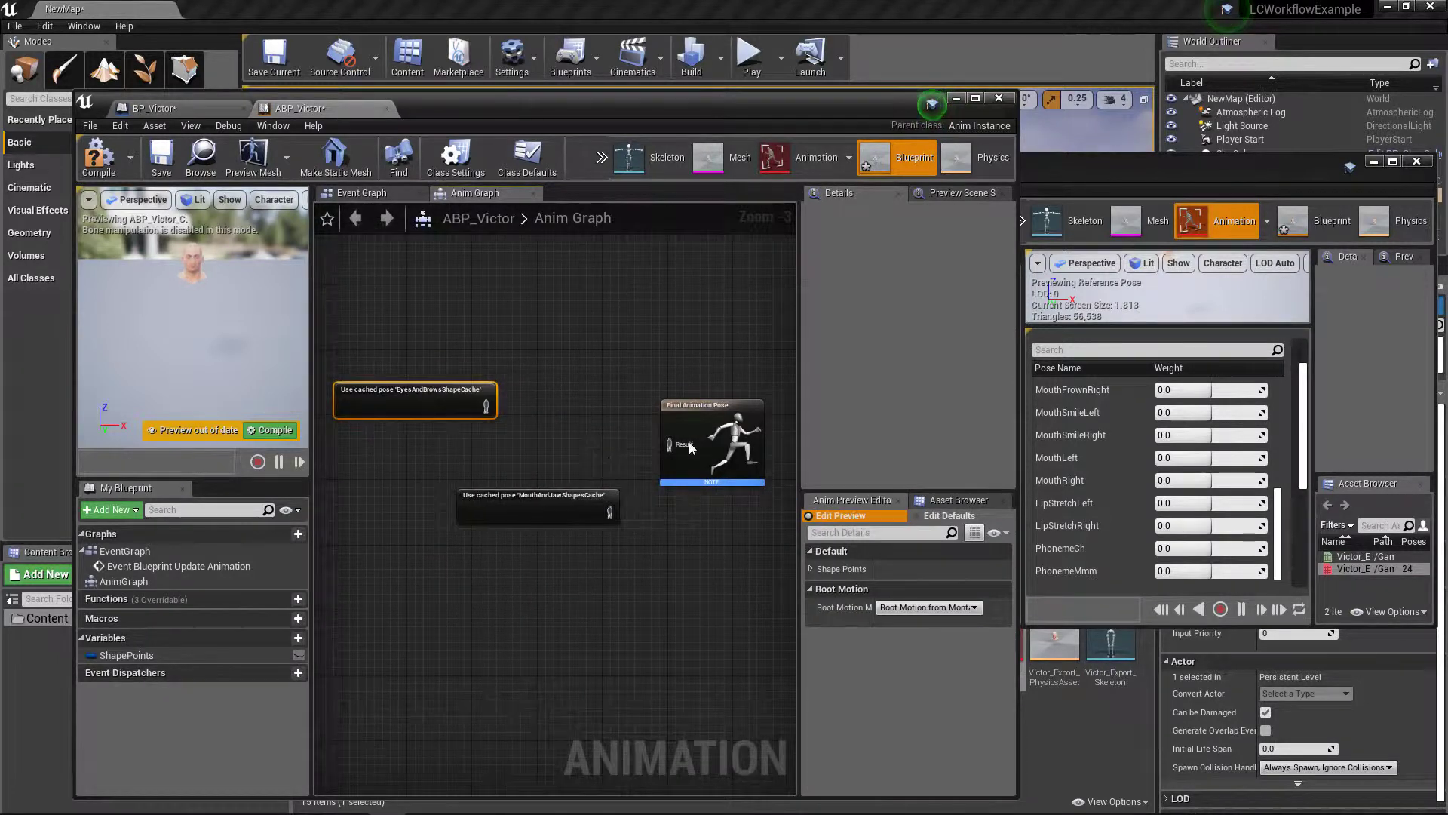
right_click(562, 433)
click(547, 342)
right_drag(576, 350, 630, 319)
drag(602, 475, 541, 426)
right_drag(780, 406, 632, 392)
drag(633, 397, 690, 387)
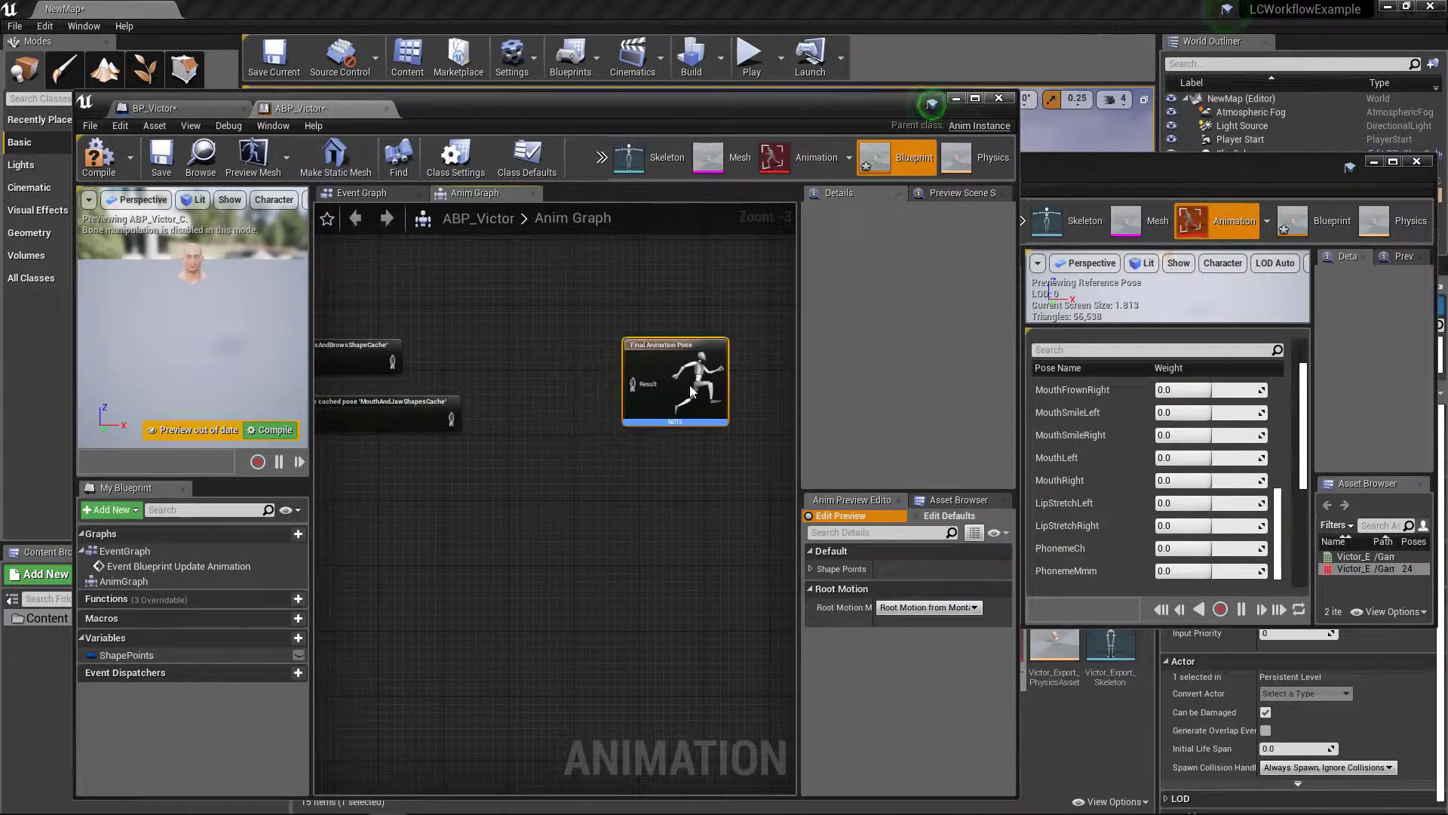
Add an Apply Additive node before Final Animation Pose, with EyesAndBrowsShapeCache wired to Base and MouthAndJawShapesCache wired to Additive.
right_click(553, 368)
text(addi)
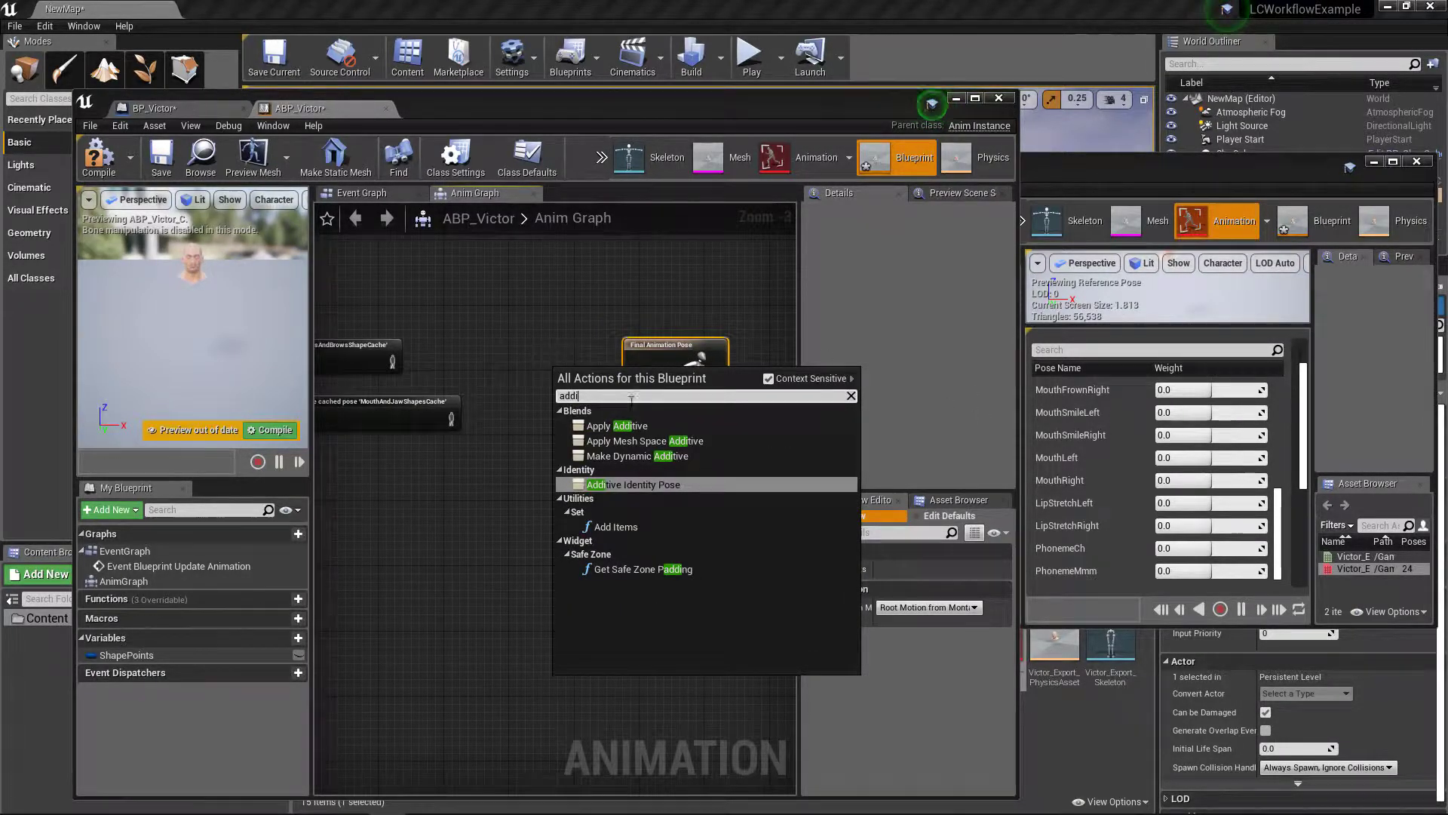
click(645, 426)
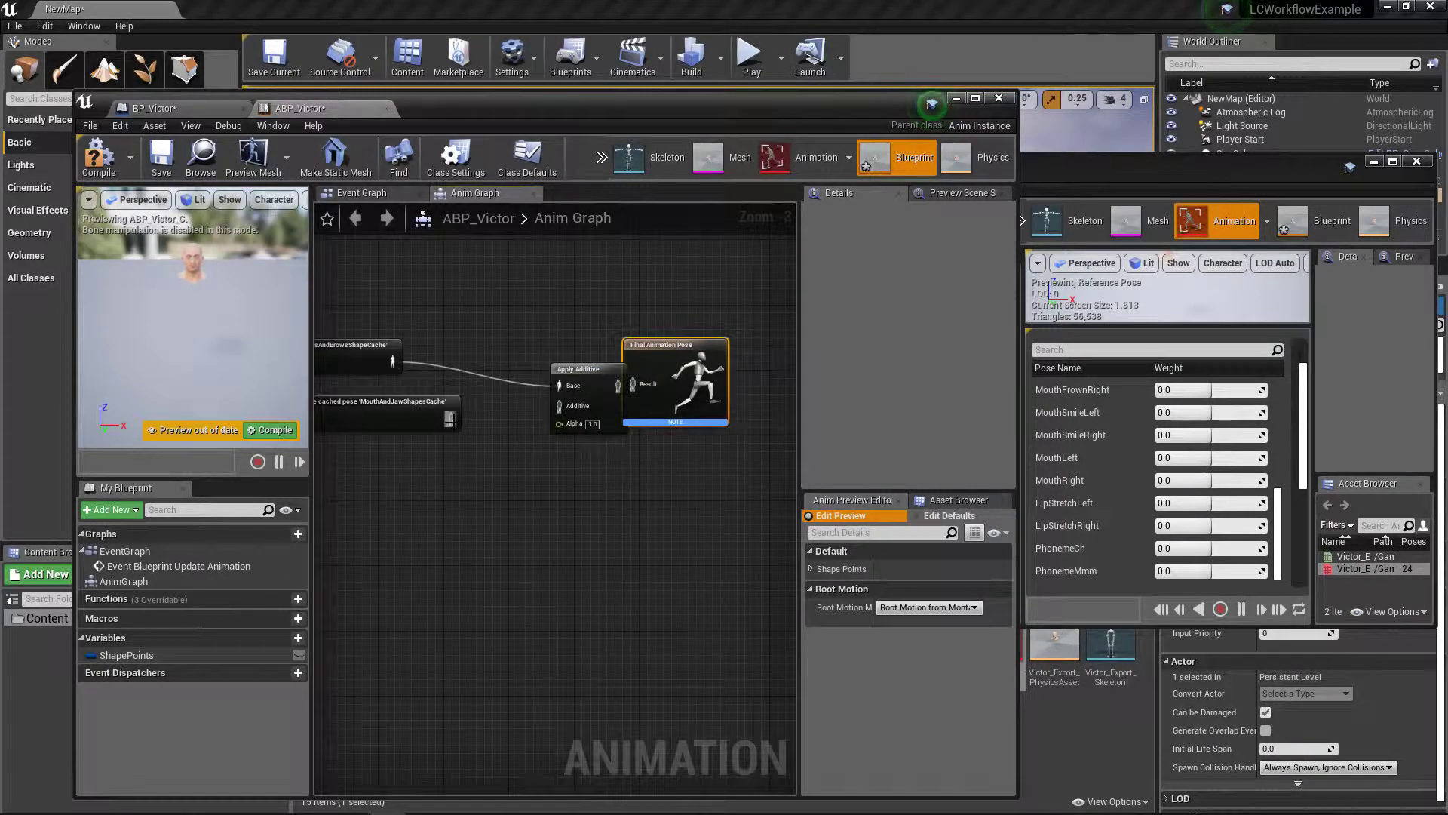
drag(571, 420, 543, 370)
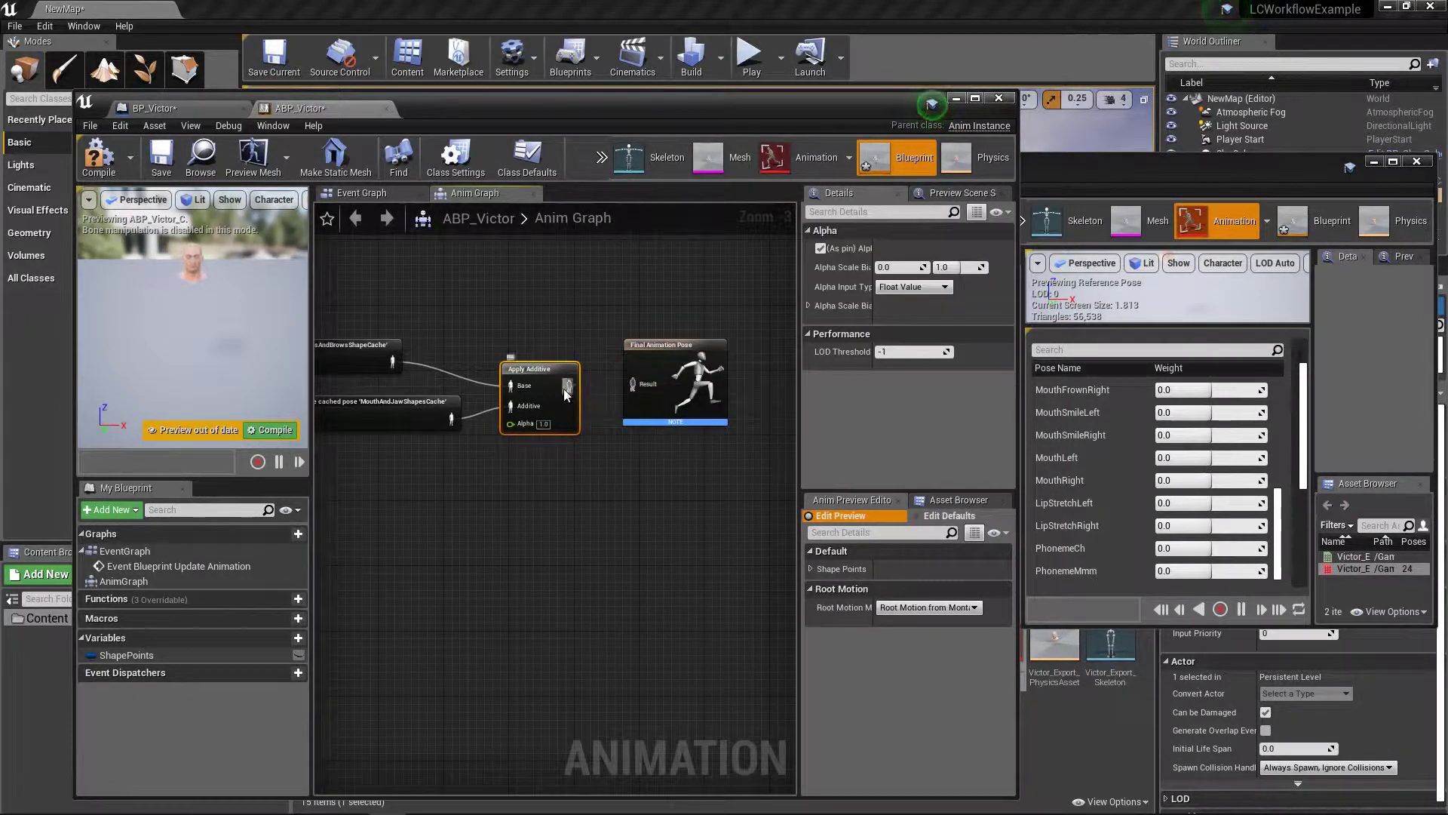
Wire the Apply Additive output into the Final Animation Pose result, lower that pose node slightly, and compile the blueprint.
drag(648, 386, 704, 442)
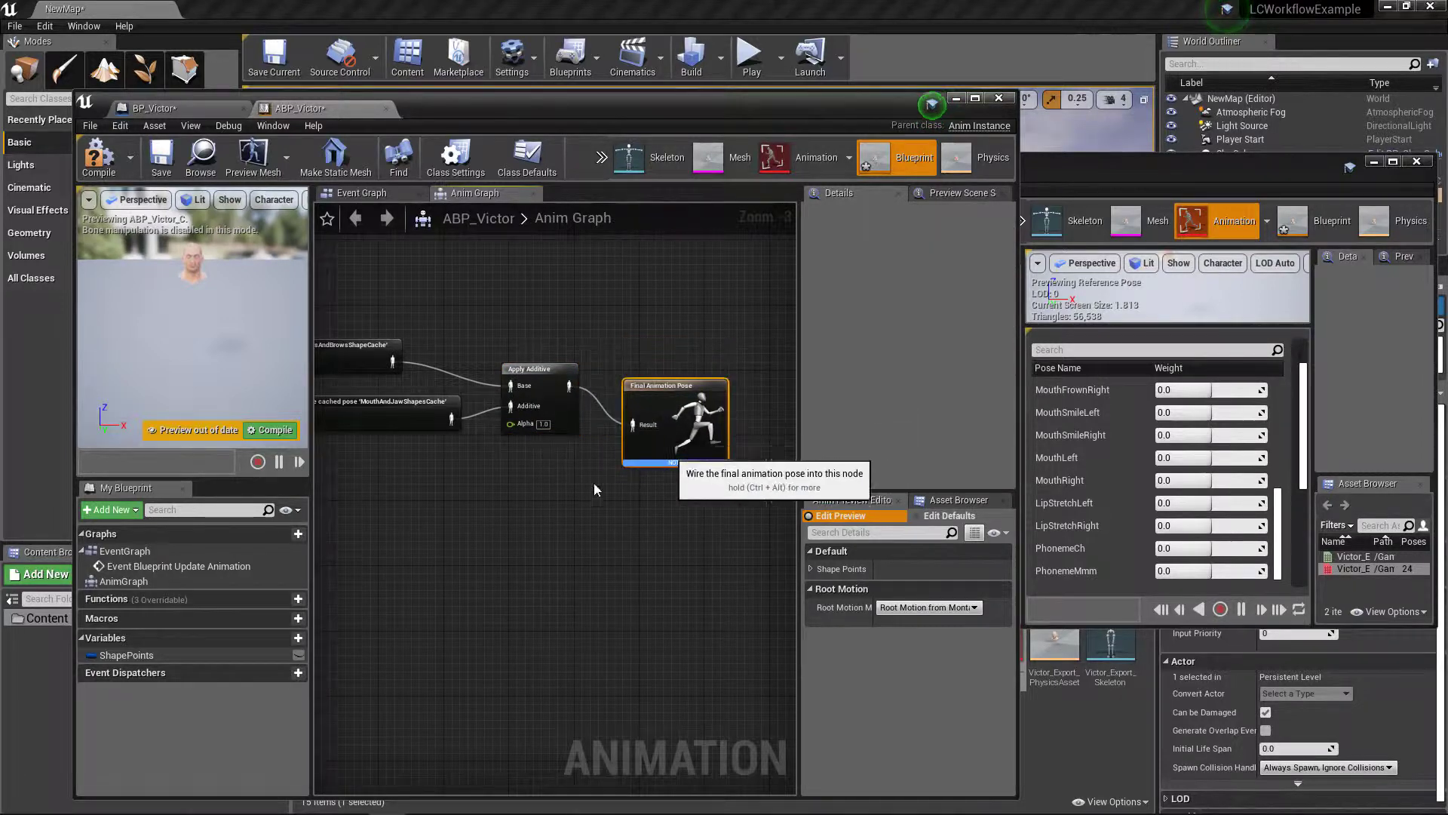
right_drag(436, 309, 530, 343)
click(99, 159)
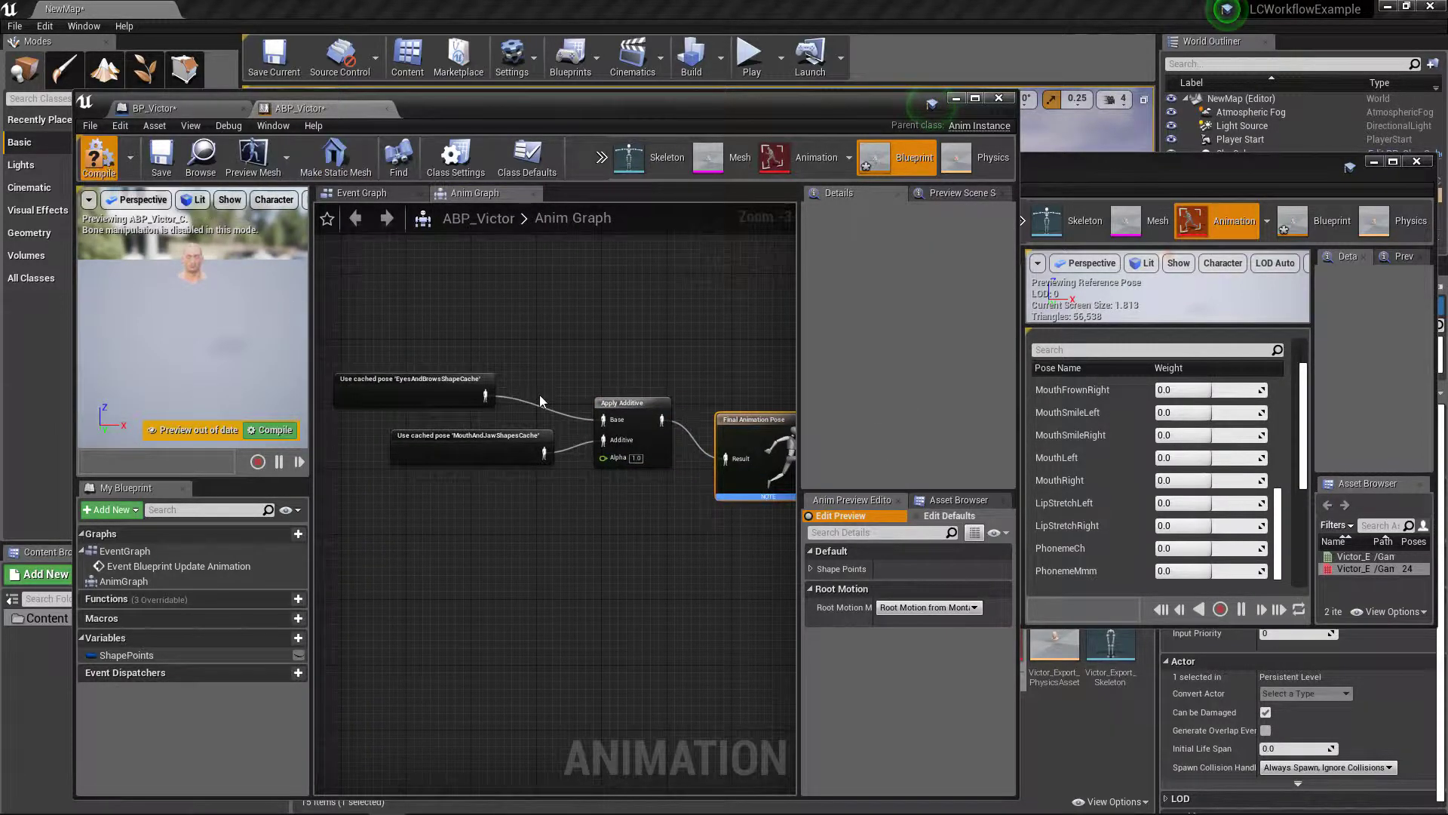
Review the Shape Points variable node and its connections to the Eyes and Brows and Mouth and Jaw Shapes groups.
scroll(540, 395, down, 2)
right_drag(685, 287, 719, 425)
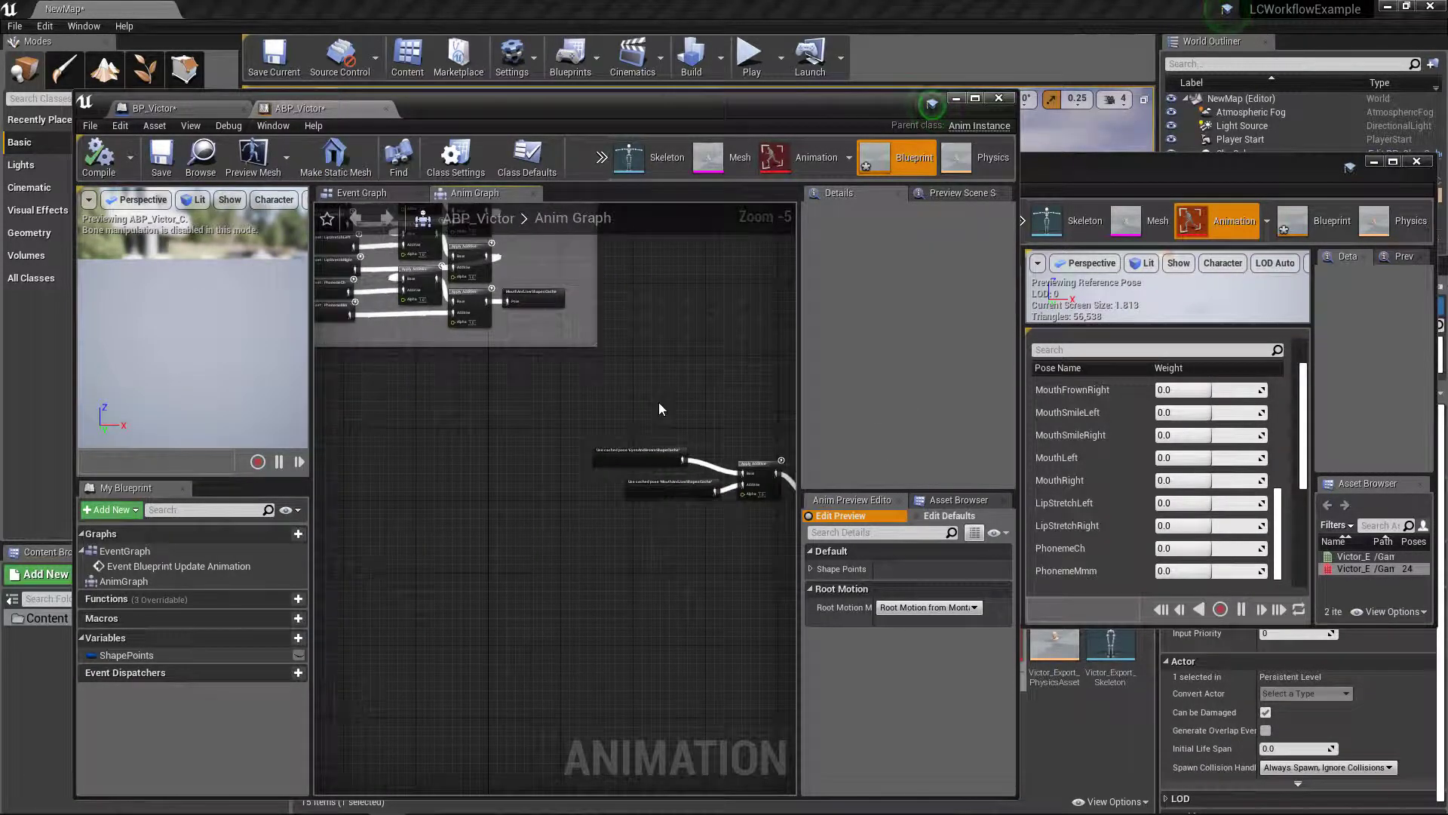
right_drag(537, 296, 640, 512)
right_drag(596, 393, 664, 540)
right_drag(576, 324, 621, 517)
right_drag(436, 321, 601, 219)
scroll(268, 371, up, 3)
scroll(499, 421, up, 5)
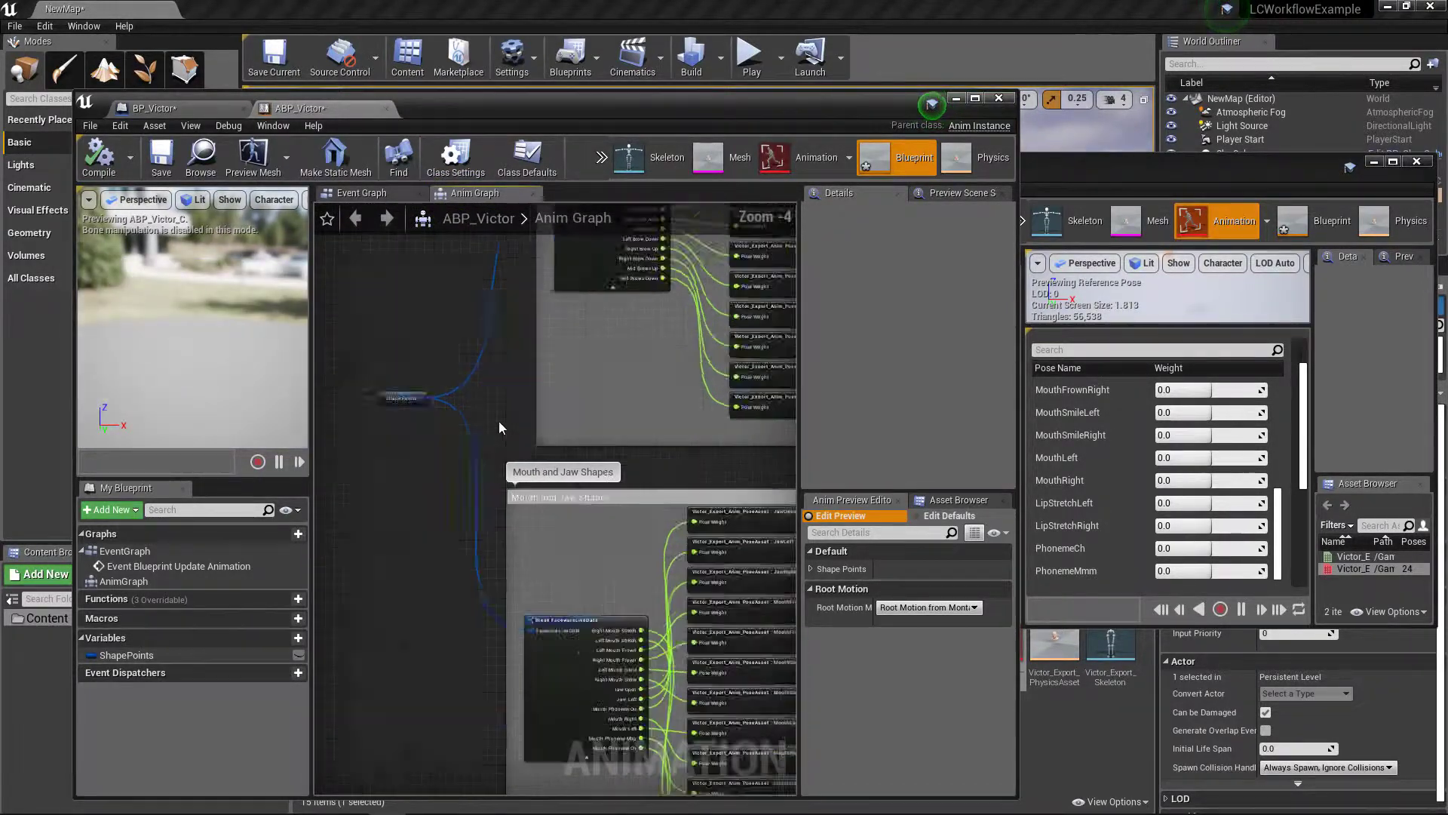
right_drag(357, 383, 481, 388)
click(482, 388)
right_drag(661, 328, 443, 391)
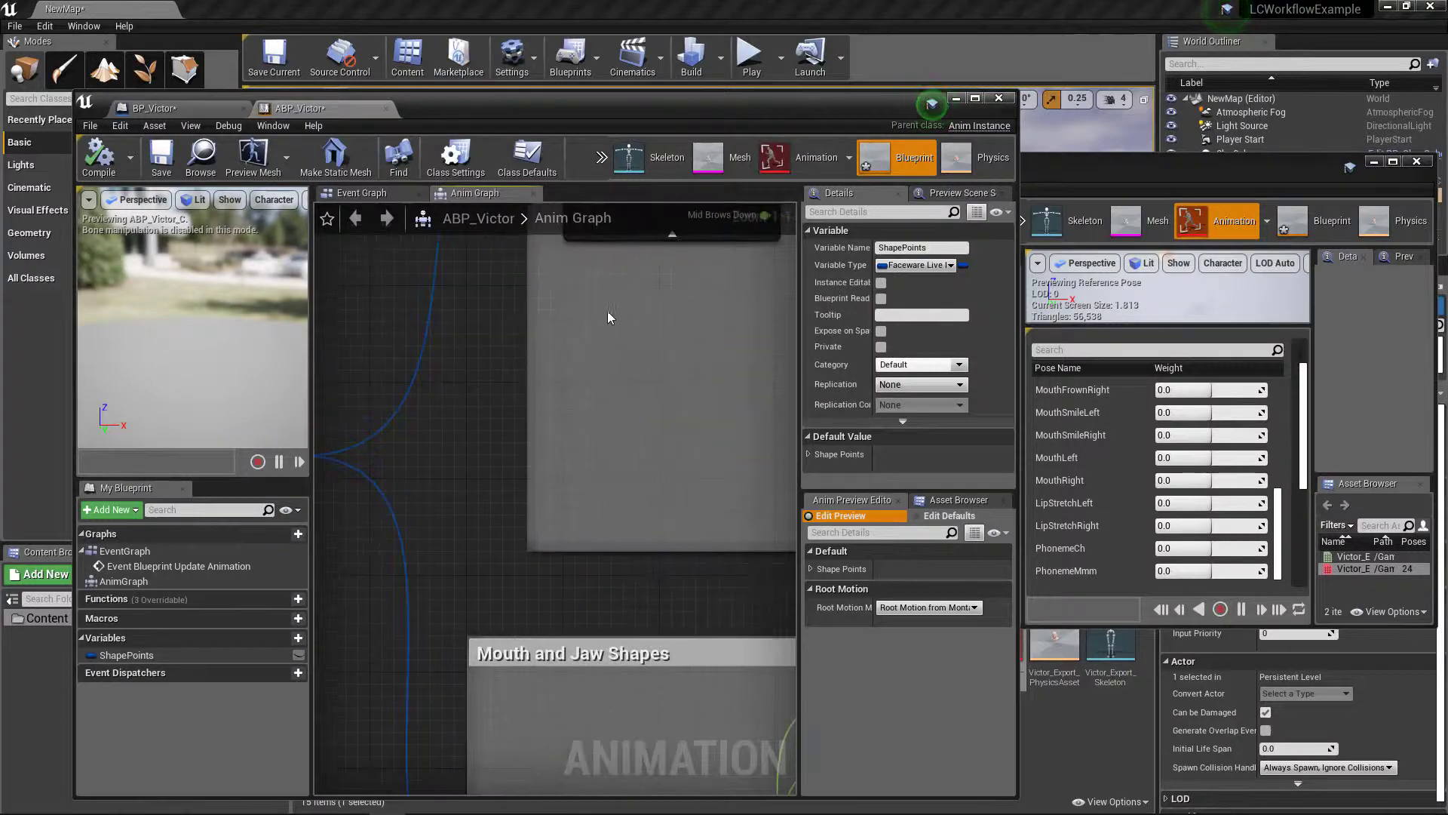
Examine the Break FacewareLiveData node in the Eyes and Brows group and how its outputs feed the pose weights.
scroll(608, 317, down, 4)
right_drag(607, 351, 519, 471)
scroll(507, 389, up, 4)
click(664, 341)
right_drag(704, 585, 564, 677)
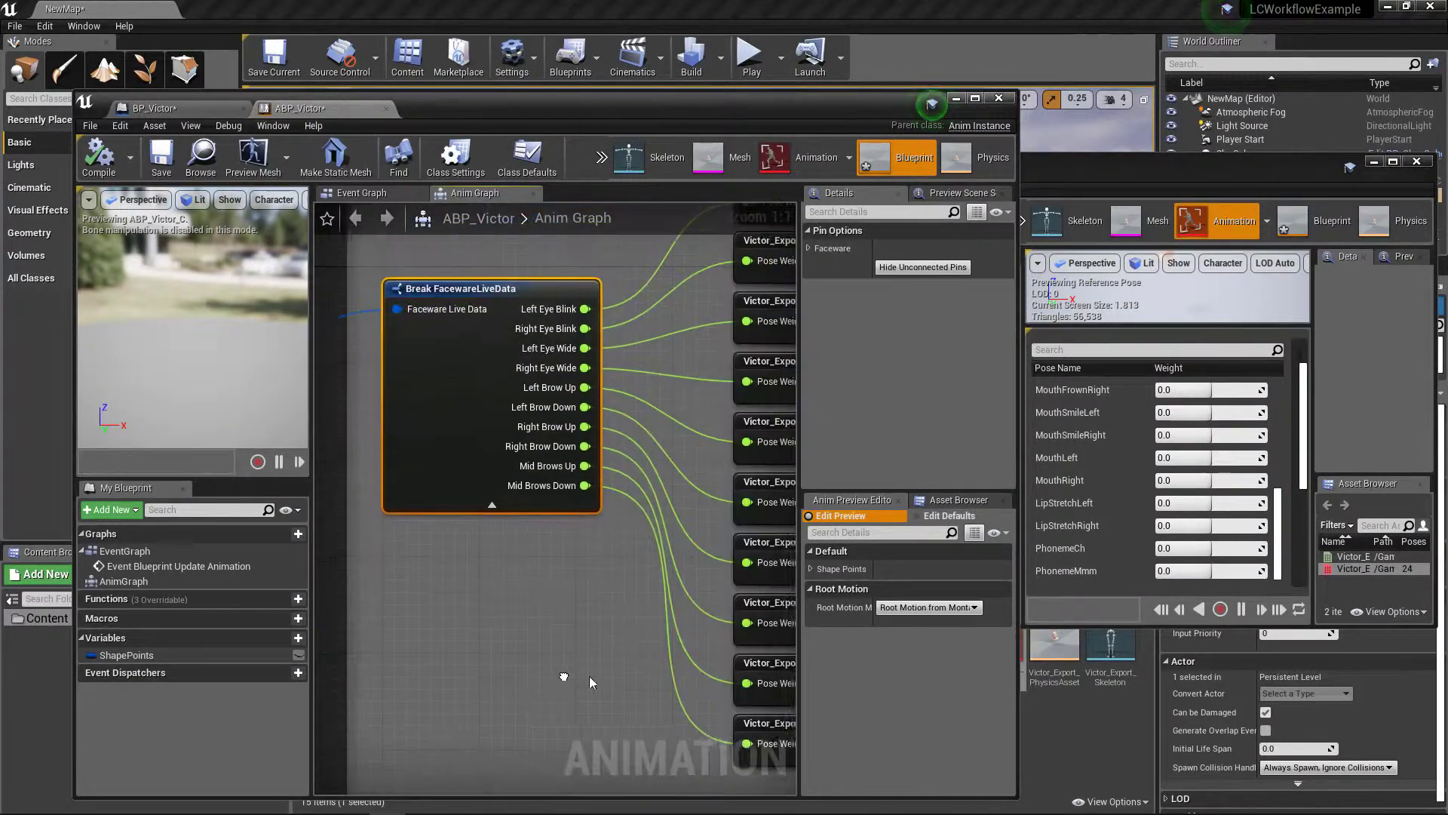
scroll(532, 420, down, 2)
scroll(533, 422, up, 1)
right_drag(555, 517, 409, 505)
scroll(483, 412, down, 4)
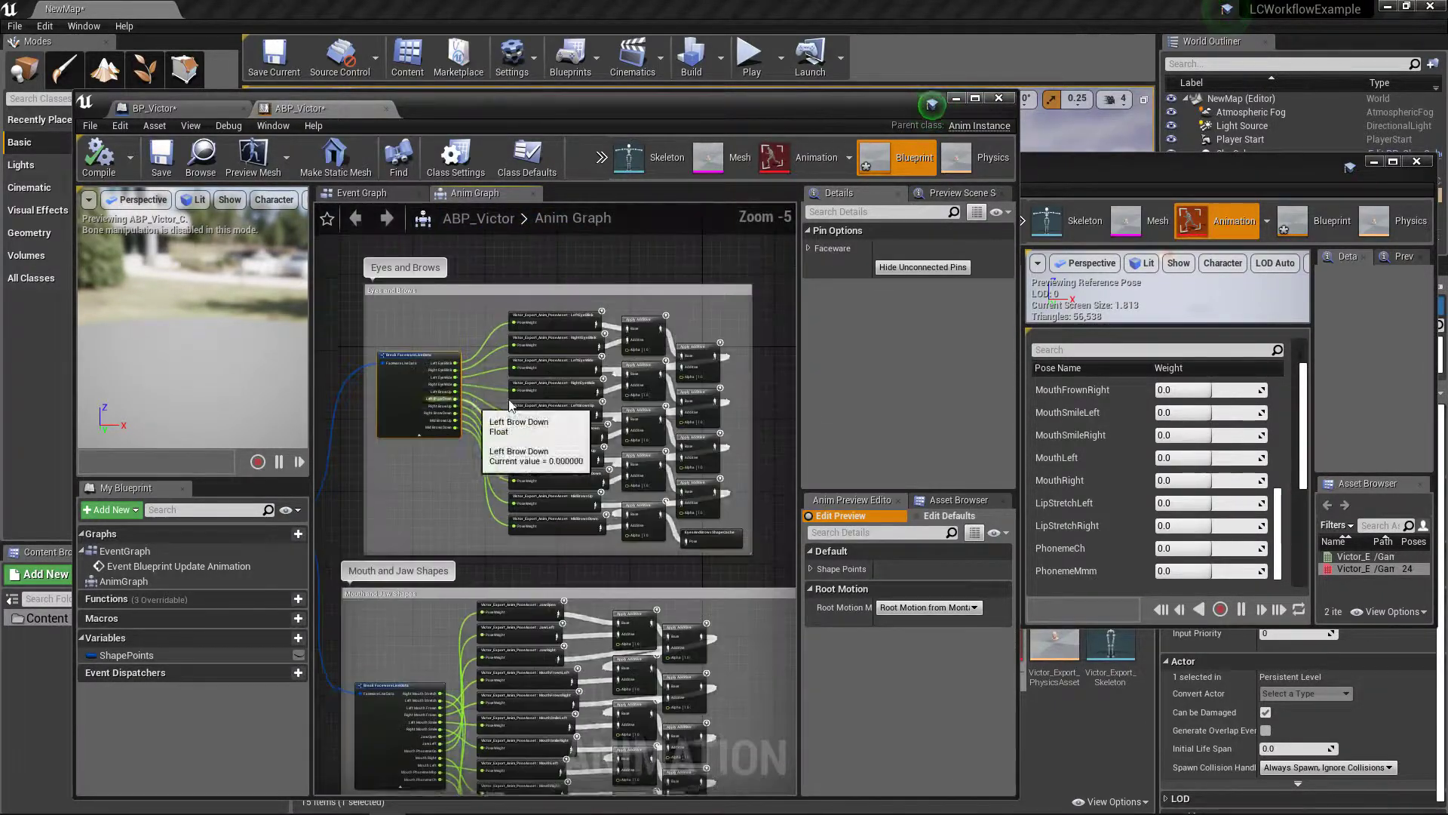
Inspect the pose asset nodes from LeftEyeBlink down into the Mouth and Jaw Shapes group, with their Break and Apply Additive connections.
right_drag(582, 272, 544, 314)
scroll(593, 344, up, 4)
click(559, 389)
right_drag(710, 446, 603, 373)
right_drag(750, 509, 571, 349)
scroll(514, 437, down, 2)
right_drag(503, 427, 647, 430)
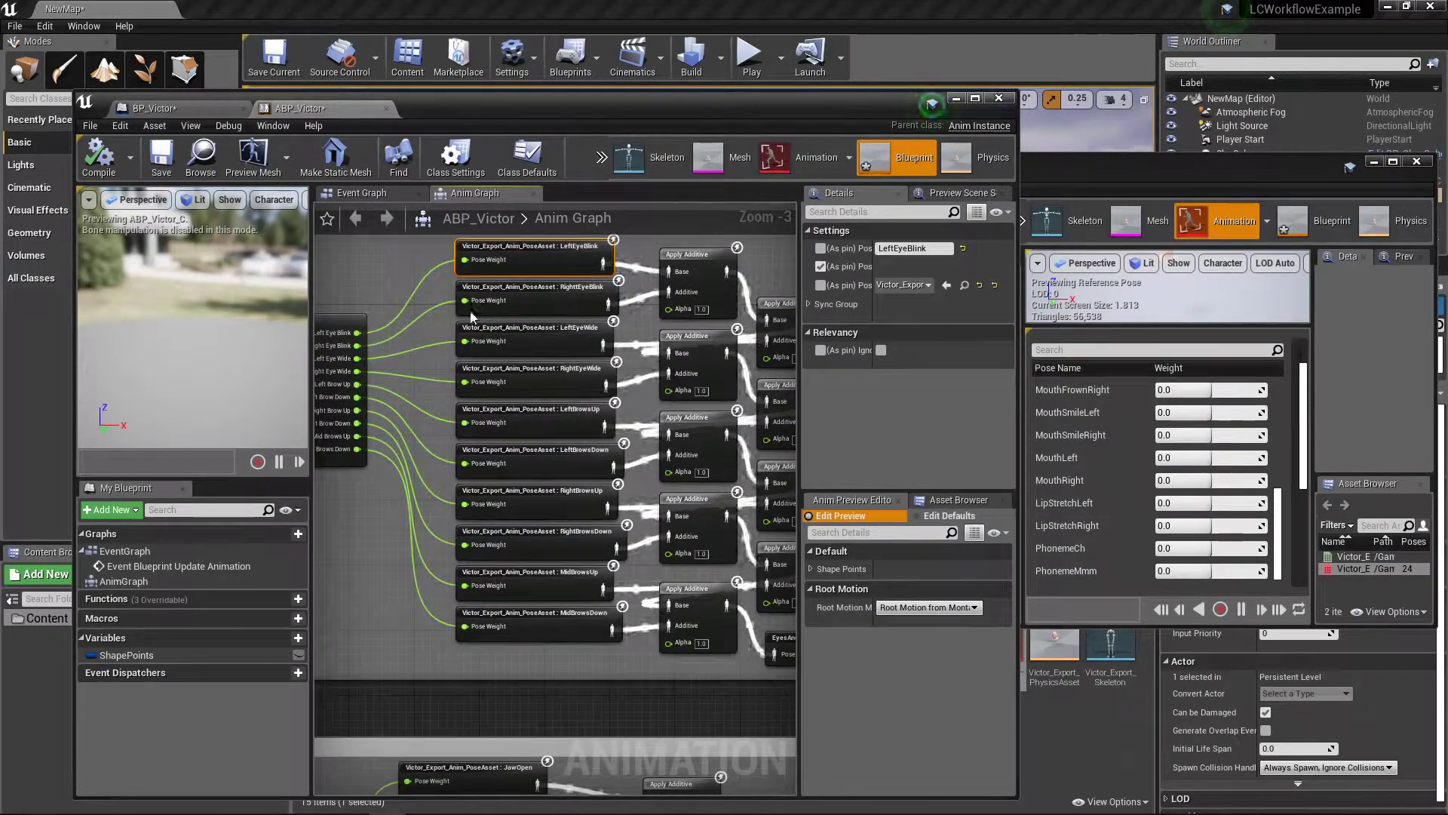
right_drag(472, 317, 621, 381)
click(412, 461)
right_drag(648, 605, 599, 207)
right_drag(493, 670, 356, 603)
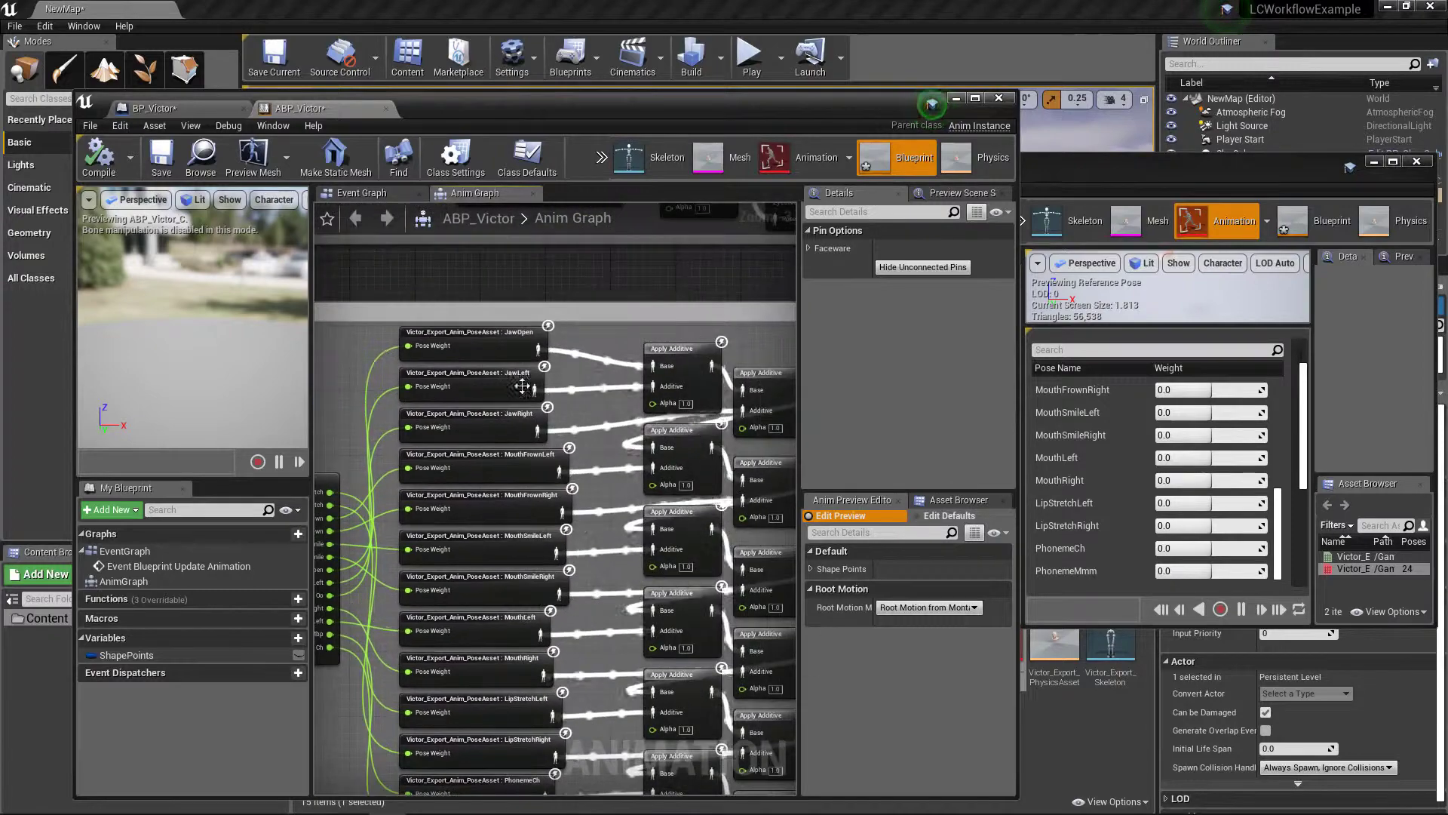
right_drag(701, 188, 581, 488)
Check the EyesAndBrowsShapeCache node's cache settings and follow the Apply Additive chain through the Mouth and Jaw Shapes group.
scroll(705, 396, up, 3)
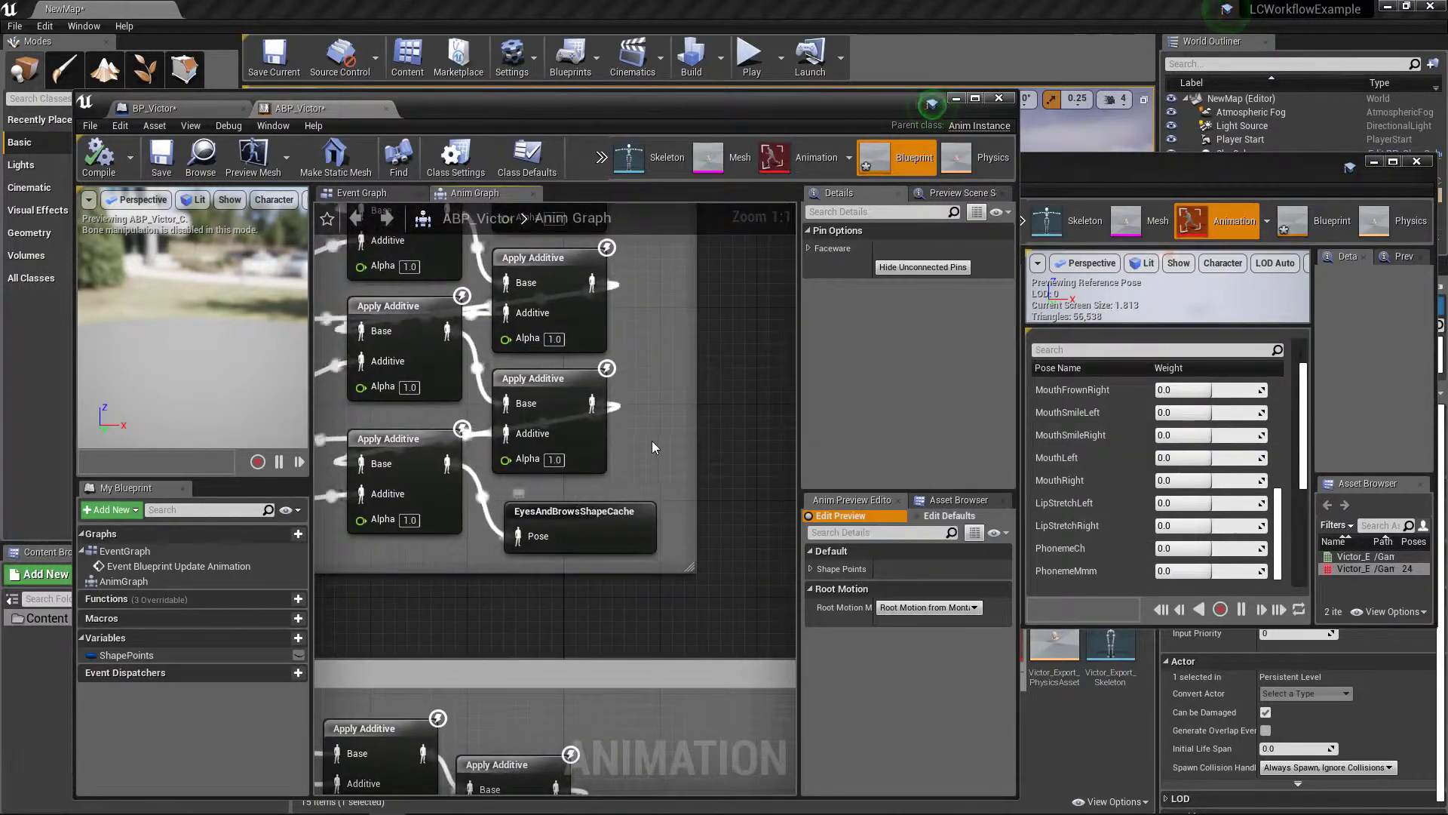
right_drag(651, 440, 721, 507)
scroll(717, 533, down, 2)
right_drag(675, 338, 631, 322)
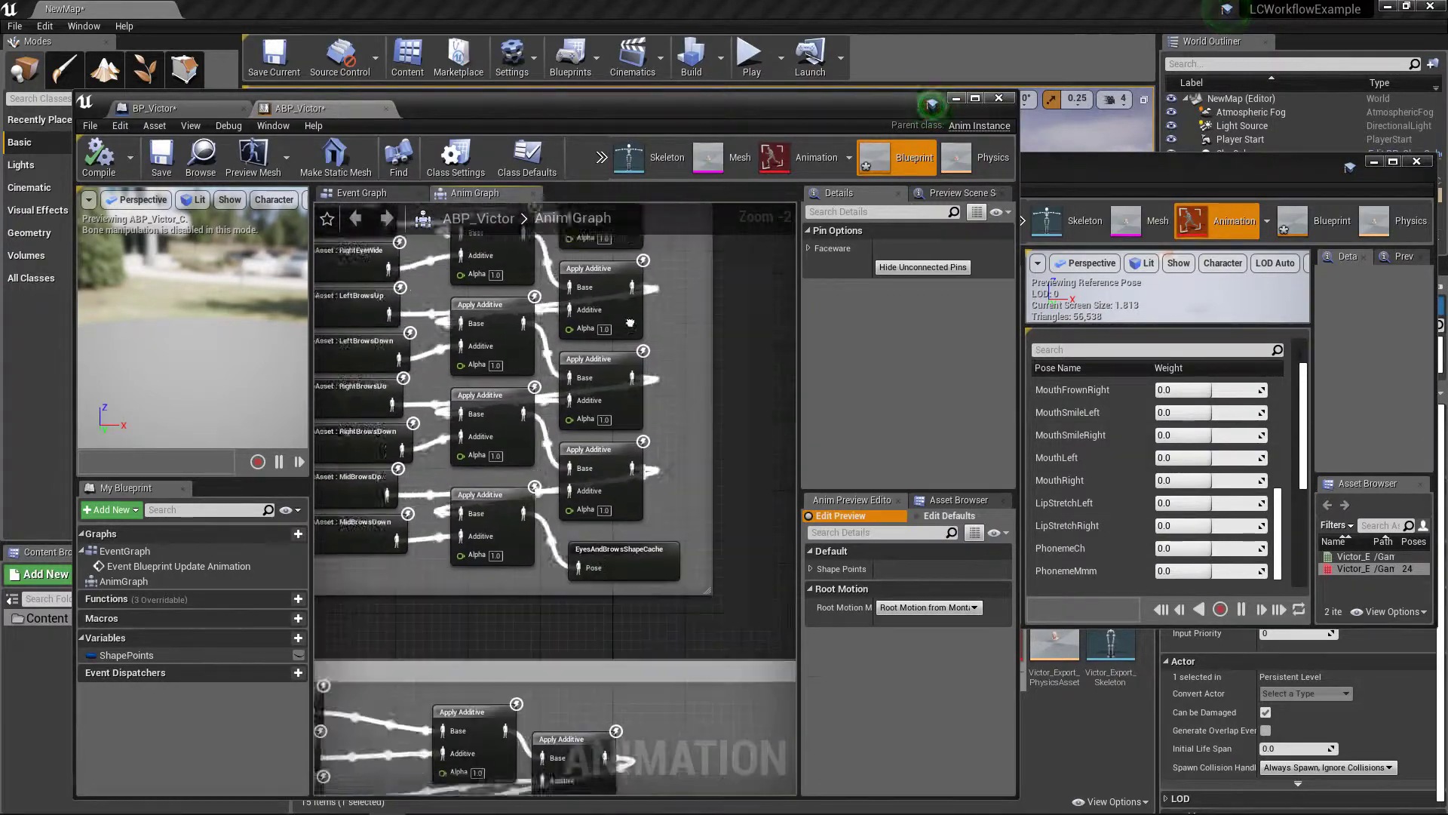
scroll(586, 562, up, 2)
click(630, 505)
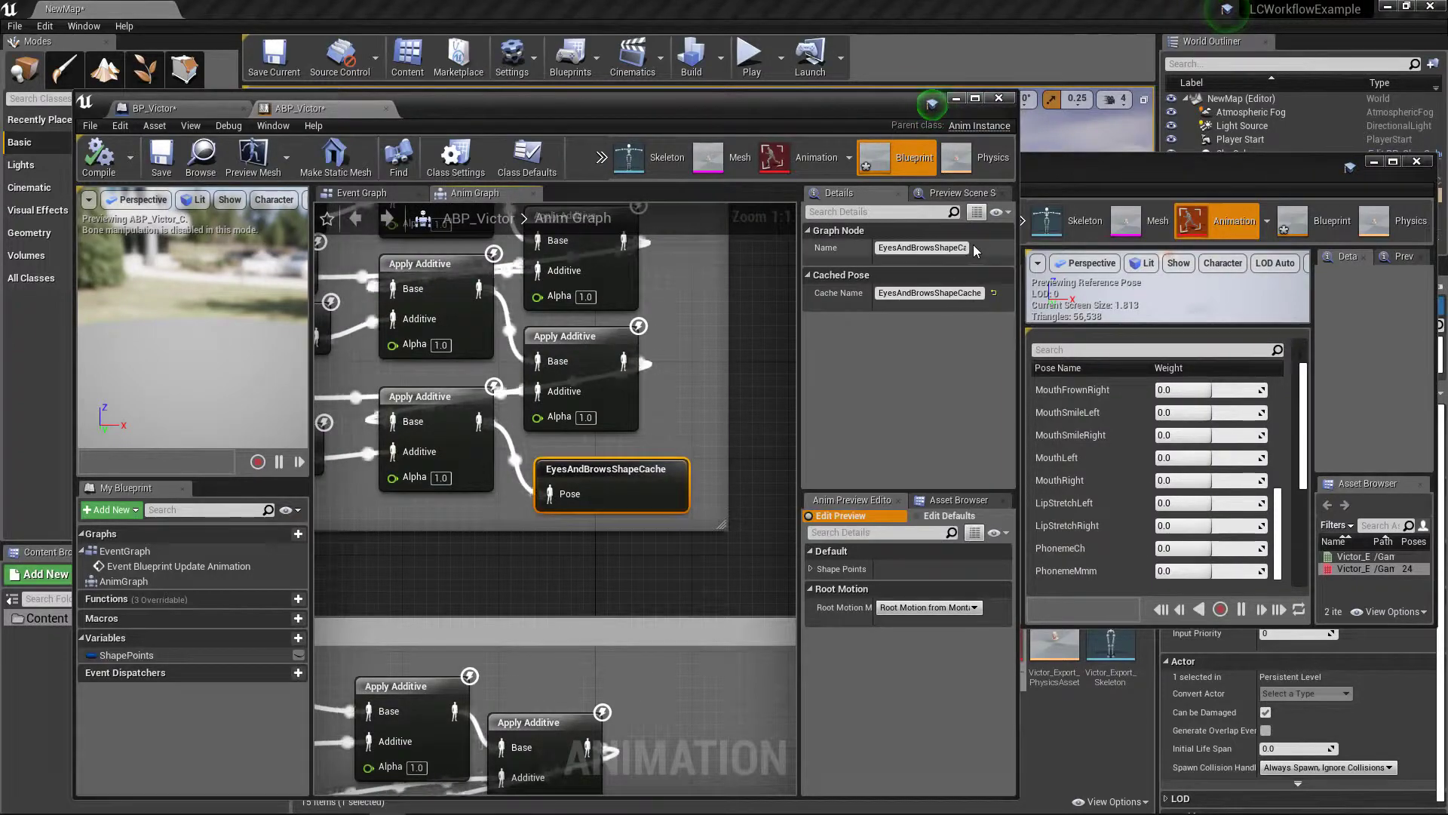
scroll(593, 446, down, 3)
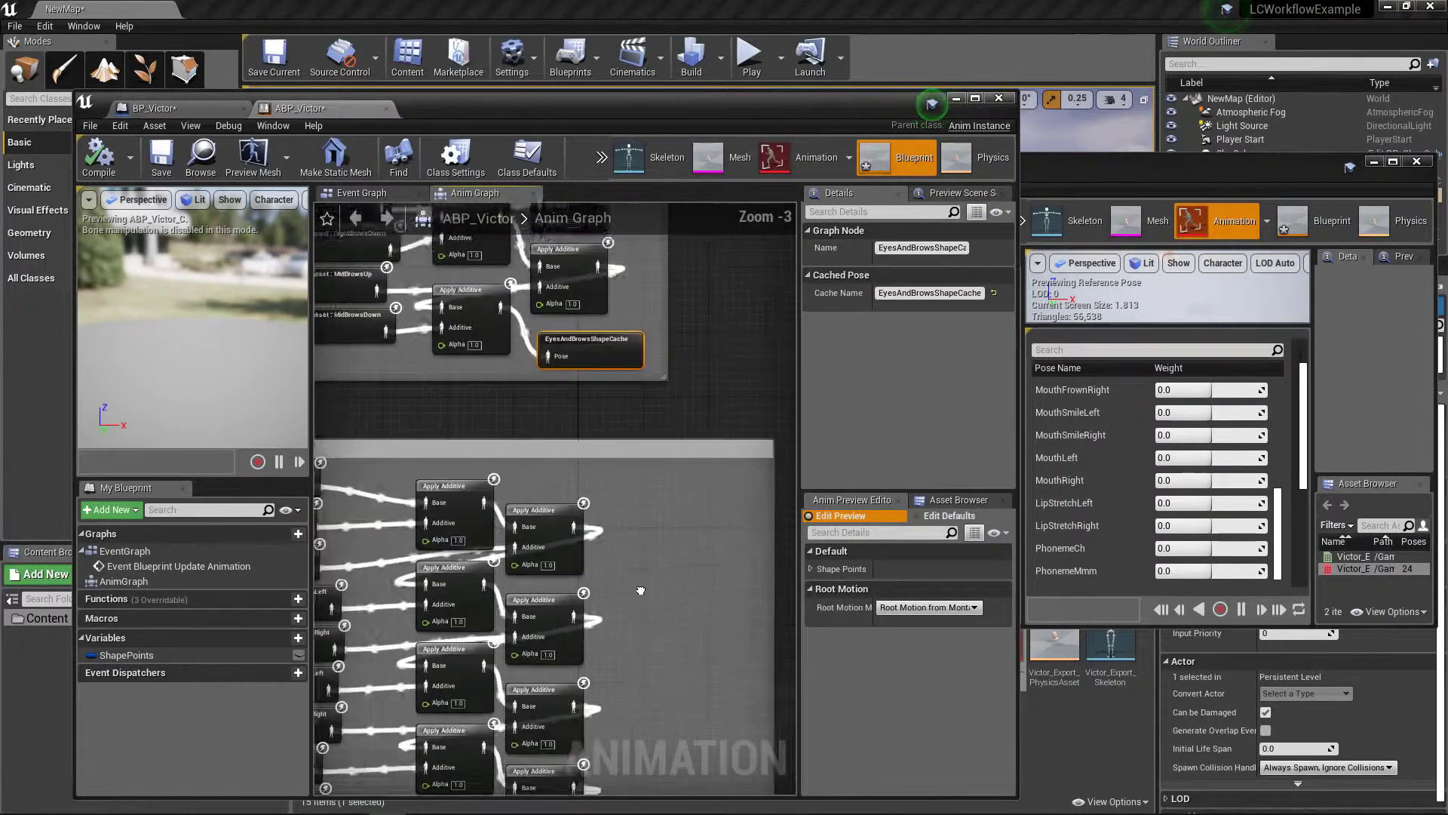
right_drag(640, 590, 641, 381)
scroll(642, 645, up, 3)
right_drag(642, 645, 647, 343)
scroll(643, 385, down, 4)
right_drag(515, 486, 618, 668)
scroll(602, 648, down, 2)
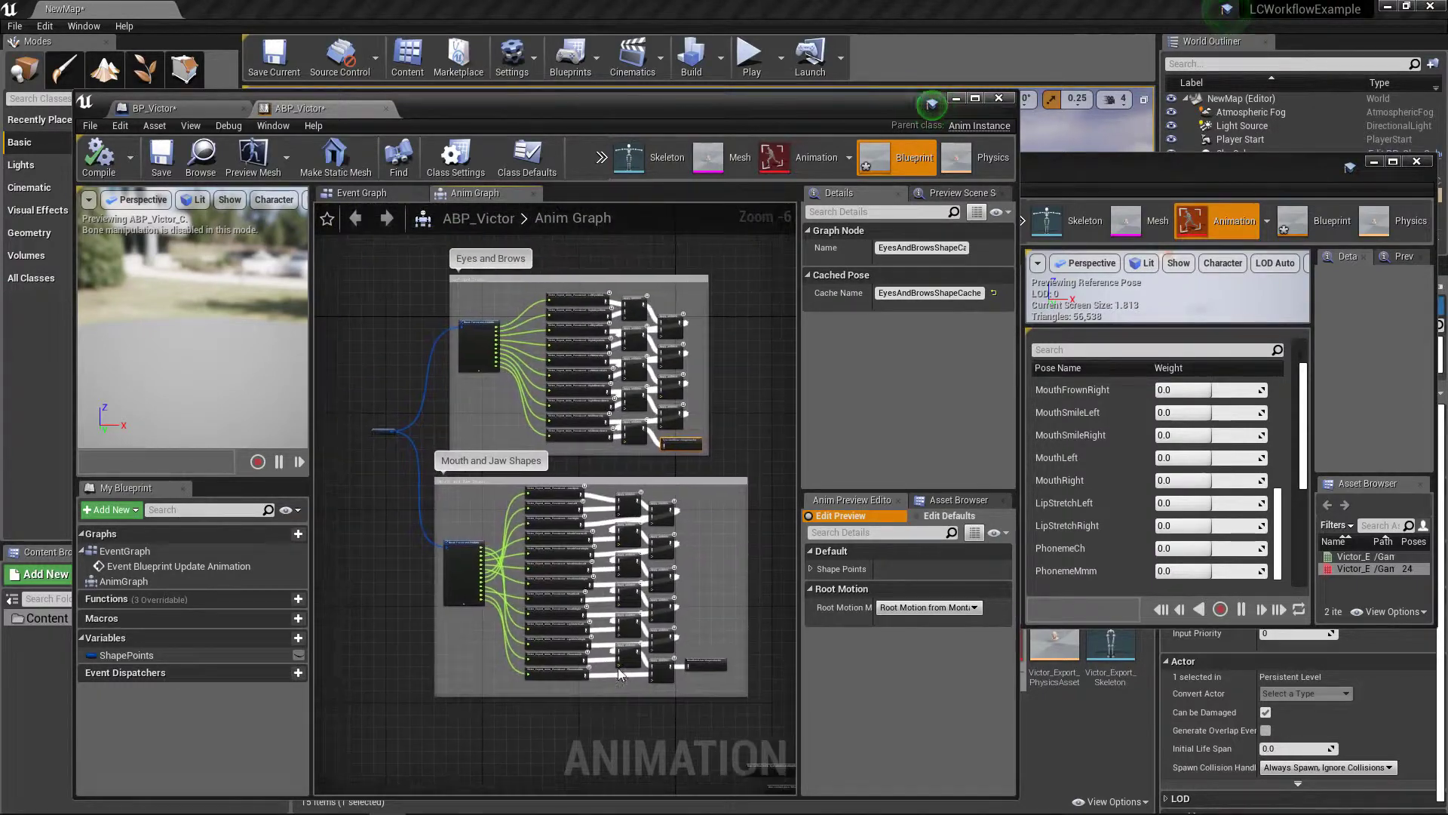
Trace both shape groups to the final Apply Additive node that combines the cached poses, and recheck the Eyes and Brows group.
scroll(436, 499, up, 4)
right_drag(436, 500, 540, 481)
right_drag(685, 371, 352, 391)
scroll(507, 386, down, 5)
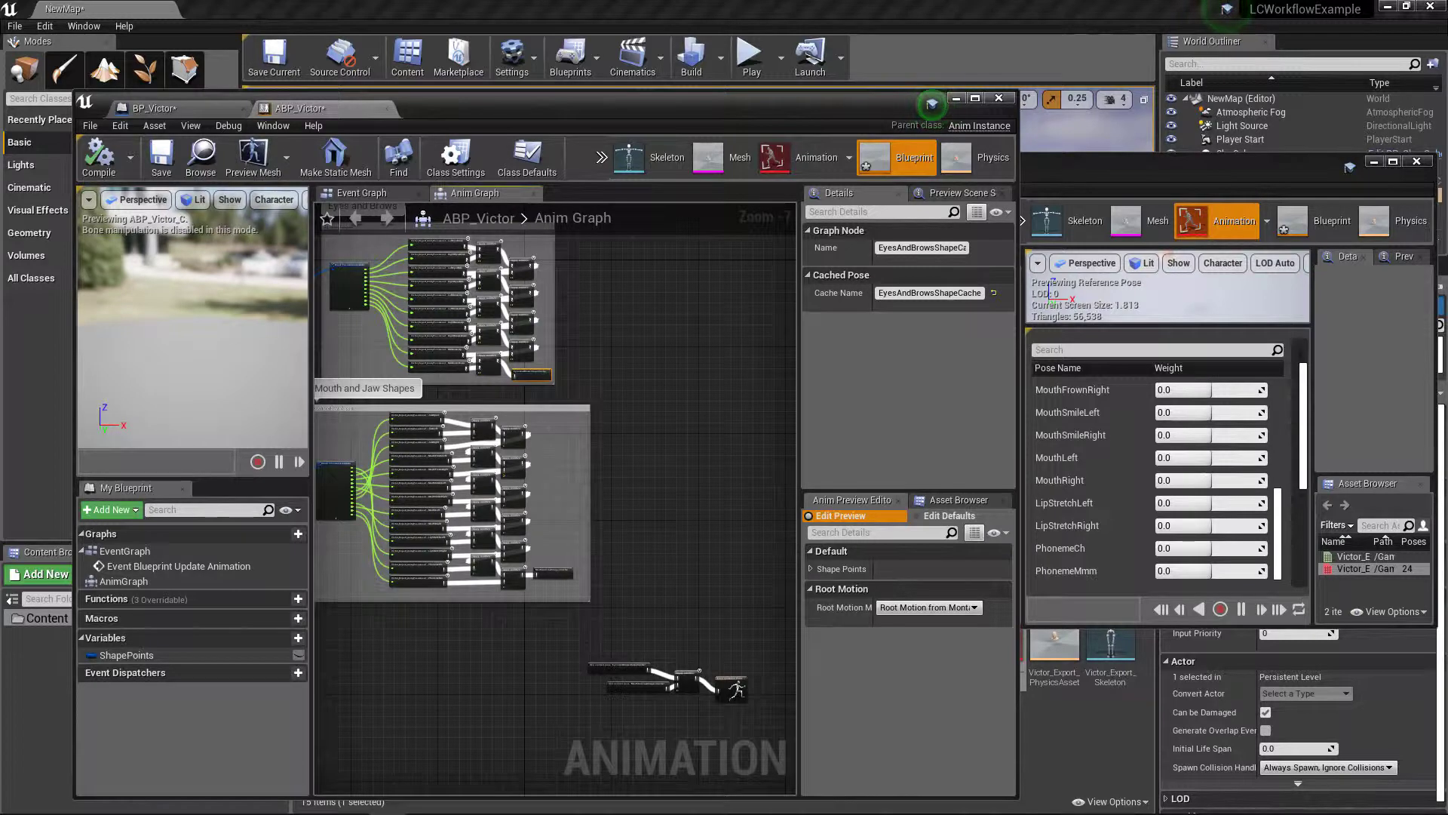
scroll(709, 671, up, 3)
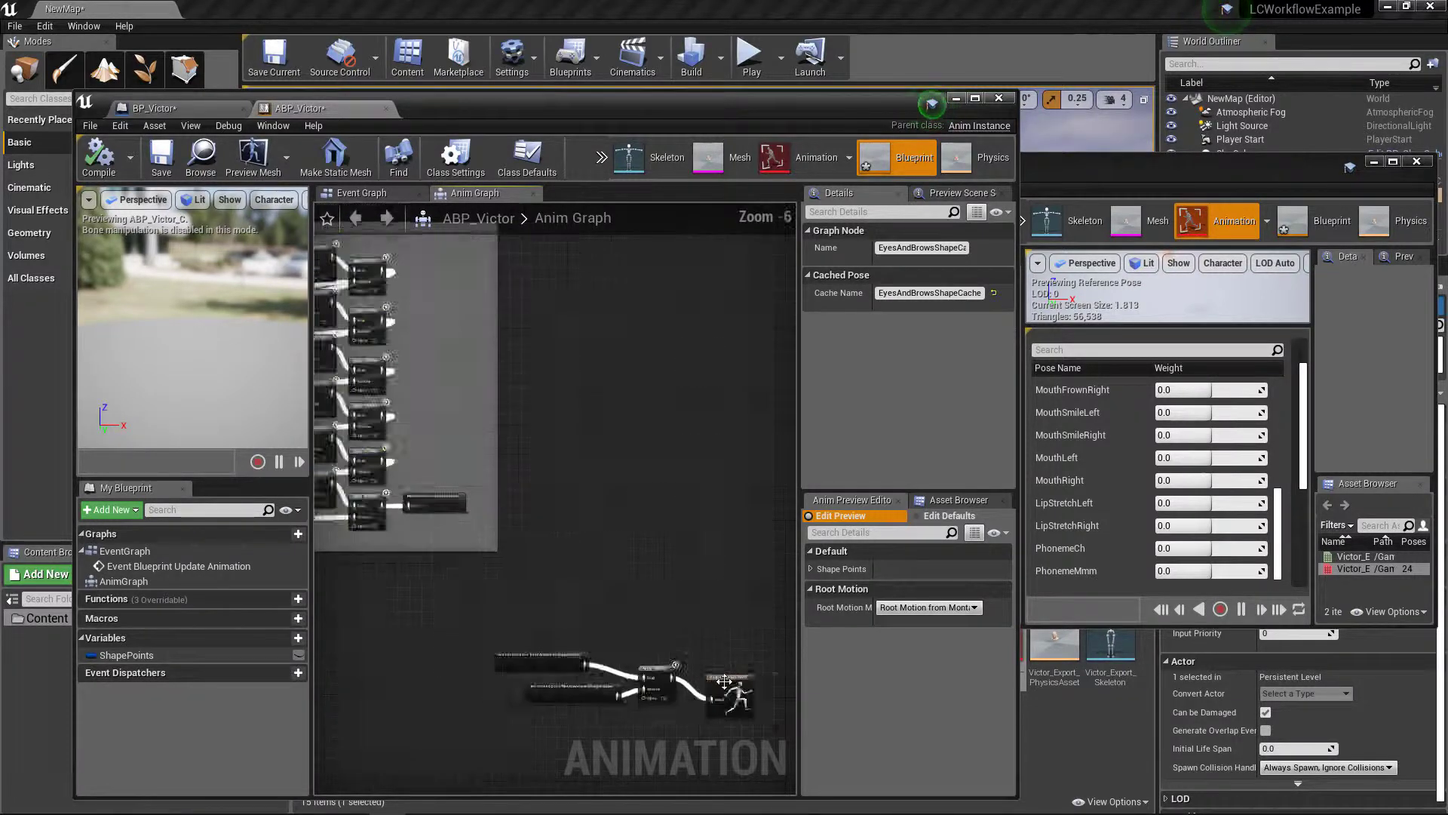
click(662, 683)
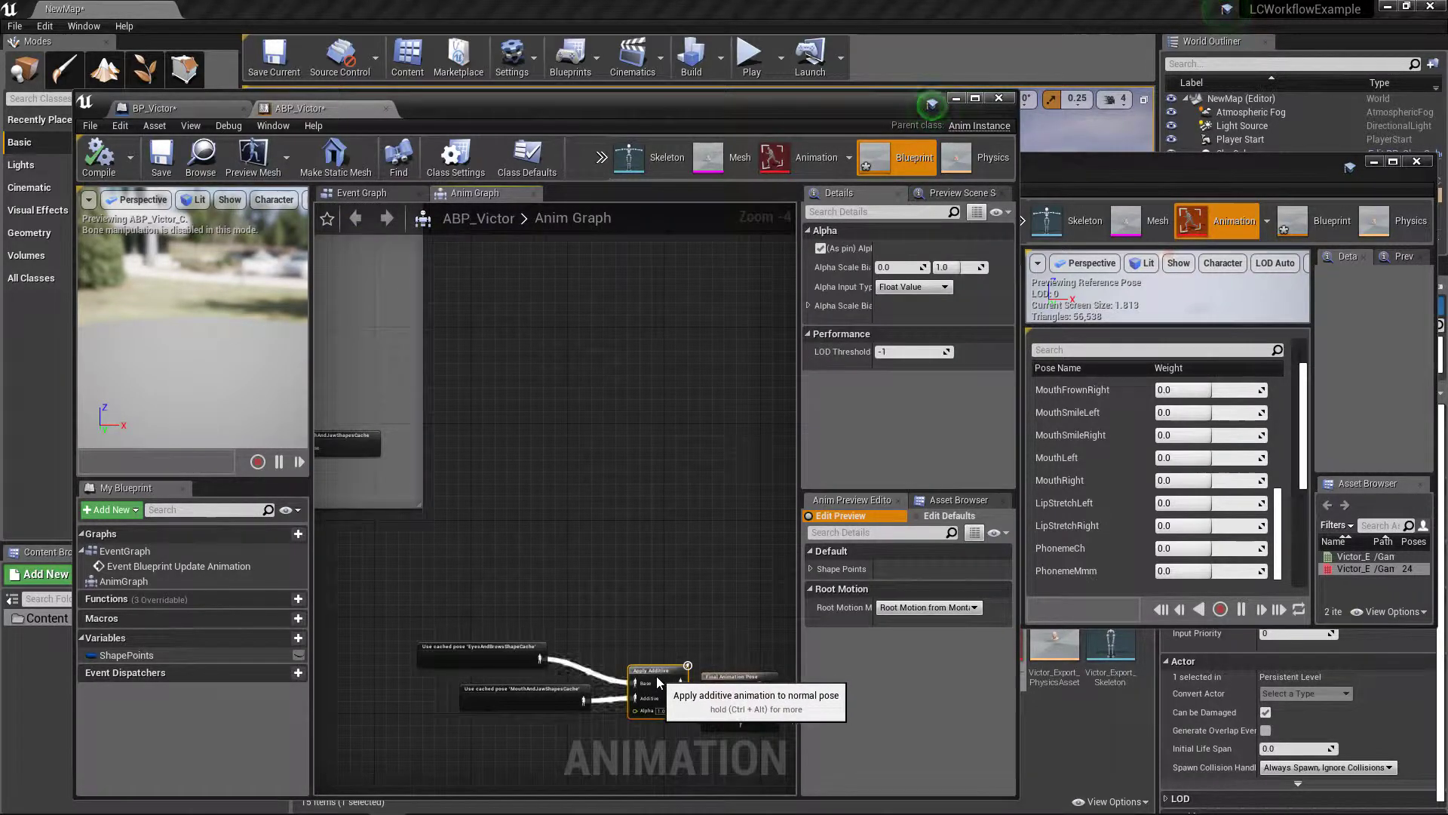
scroll(658, 682, down, 3)
scroll(371, 460, up, 1)
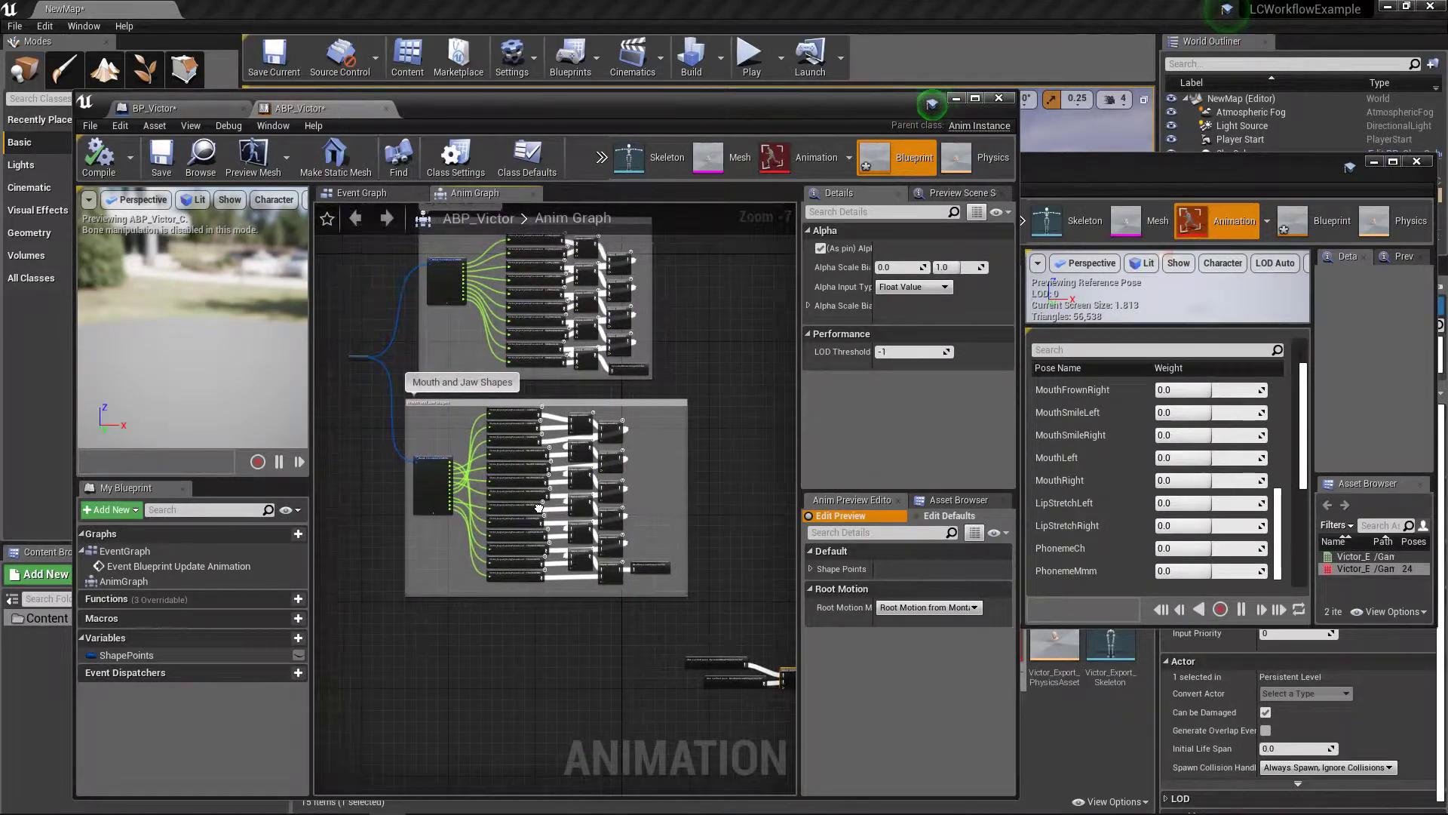
scroll(598, 411, up, 2)
right_drag(620, 399, 550, 438)
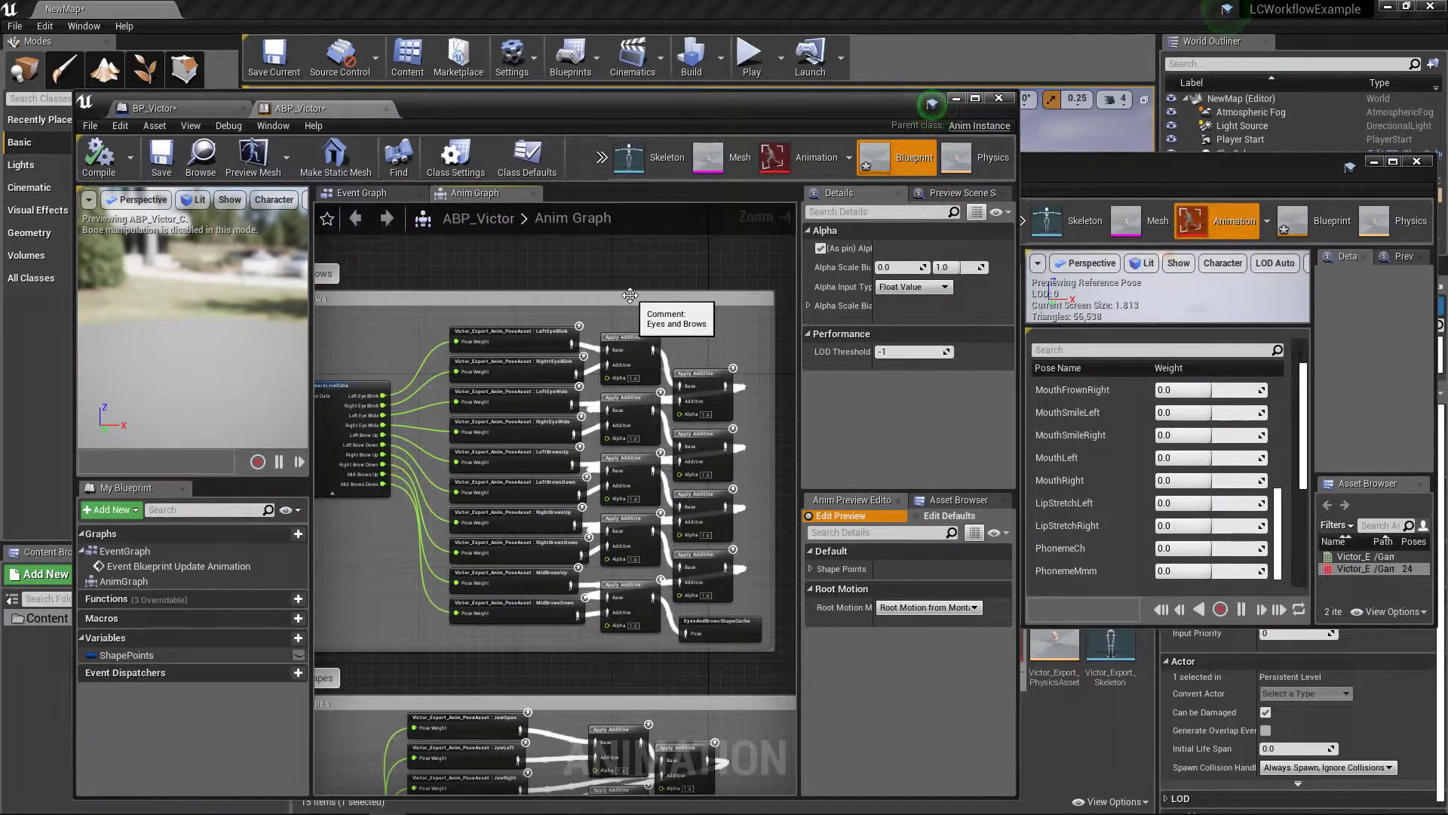
scroll(630, 295, down, 3)
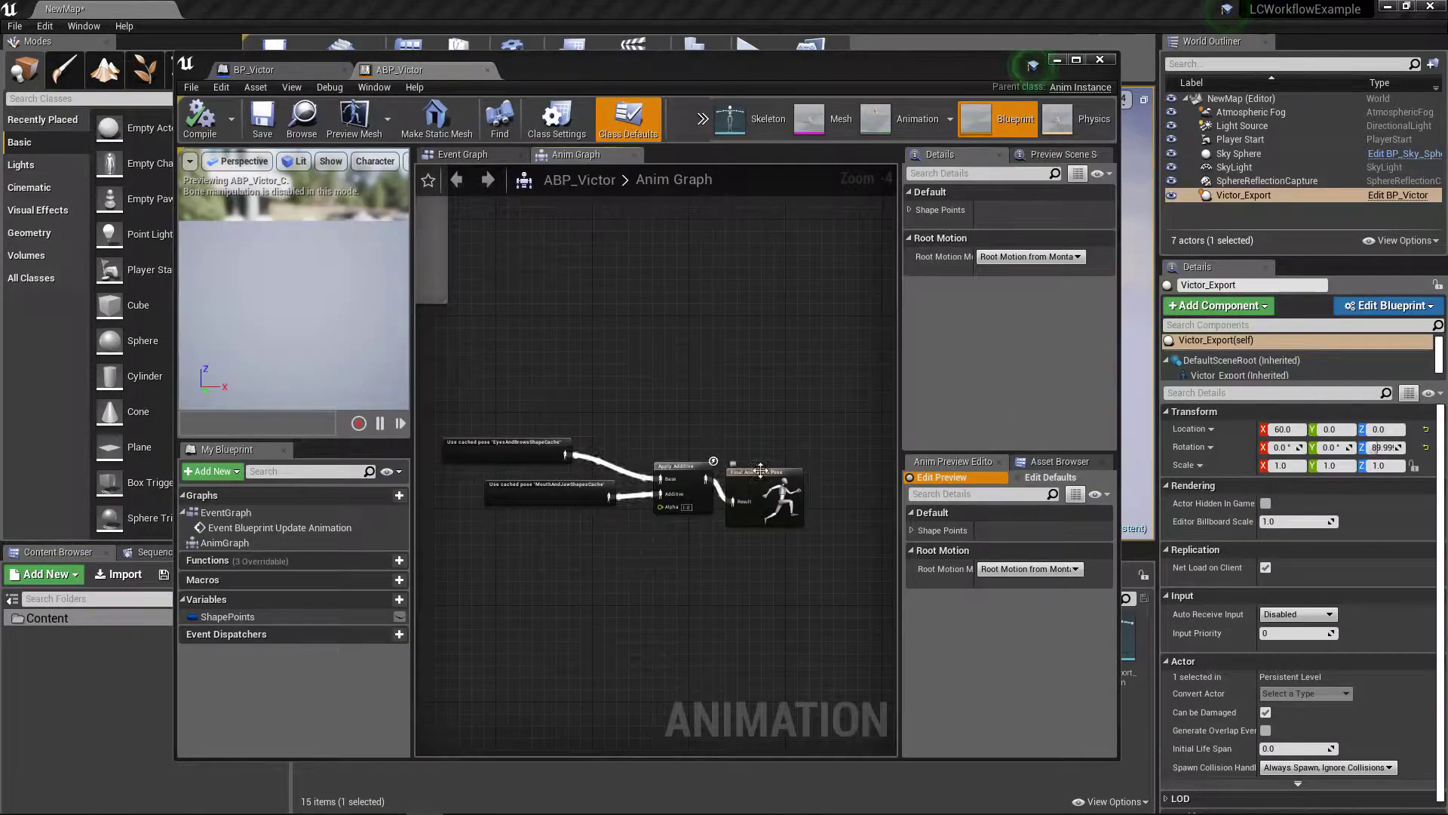
Move the Final Animation Pose node higher in the graph, above the level of the Apply Additive node.
mouse_move(650, 371)
right_down()
mouse_move(672, 362)
mouse_move(663, 347)
right_up()
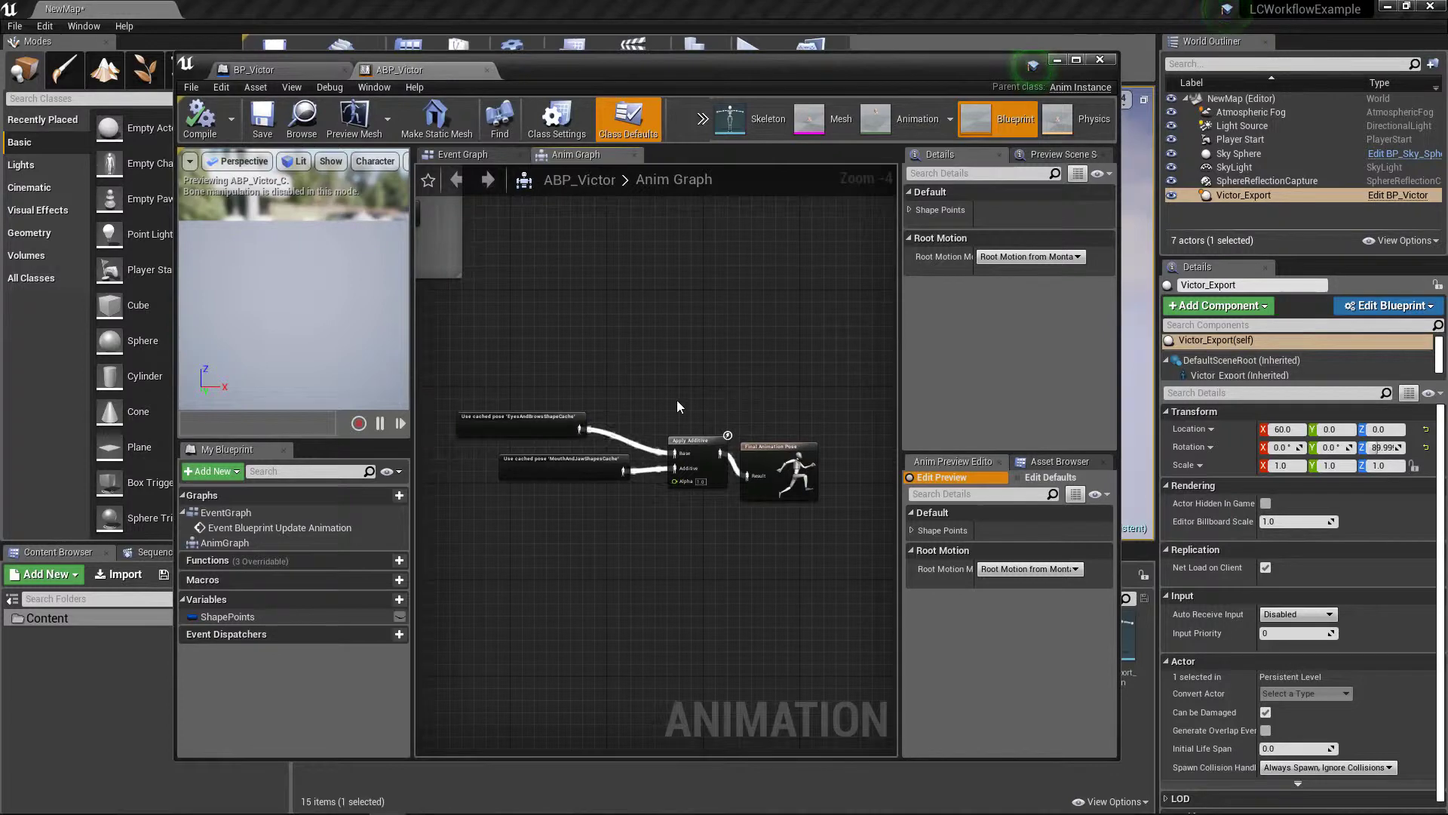
scroll(676, 400, up, 2)
drag(818, 494, 831, 409)
right_drag(478, 289, 580, 326)
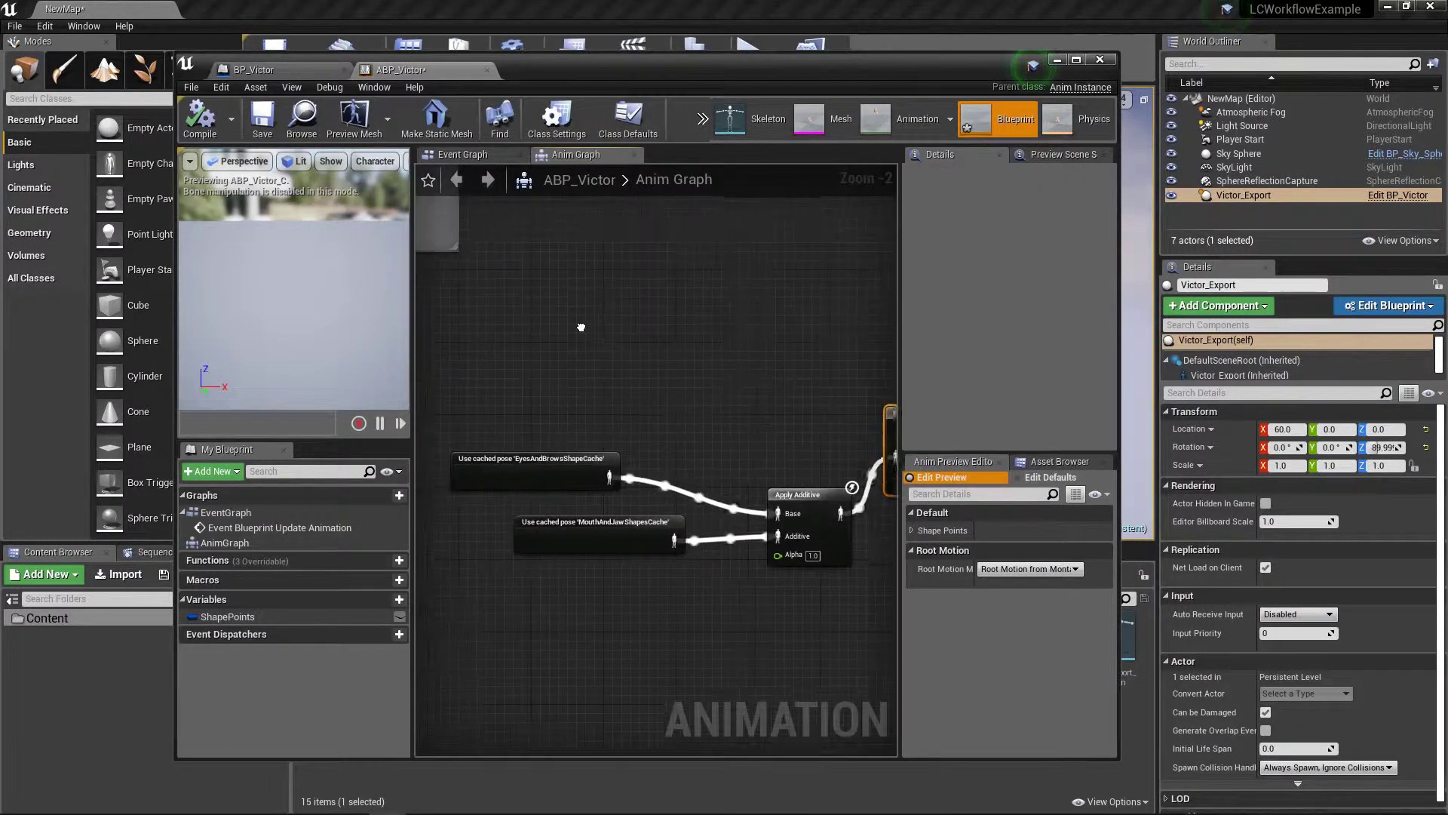
Review the eyes and mouth shape groups and shift the Final Animation Pose node slightly farther from the Apply Additive node.
scroll(534, 356, down, 6)
right_drag(439, 242, 660, 478)
right_drag(710, 287, 661, 159)
scroll(748, 384, up, 3)
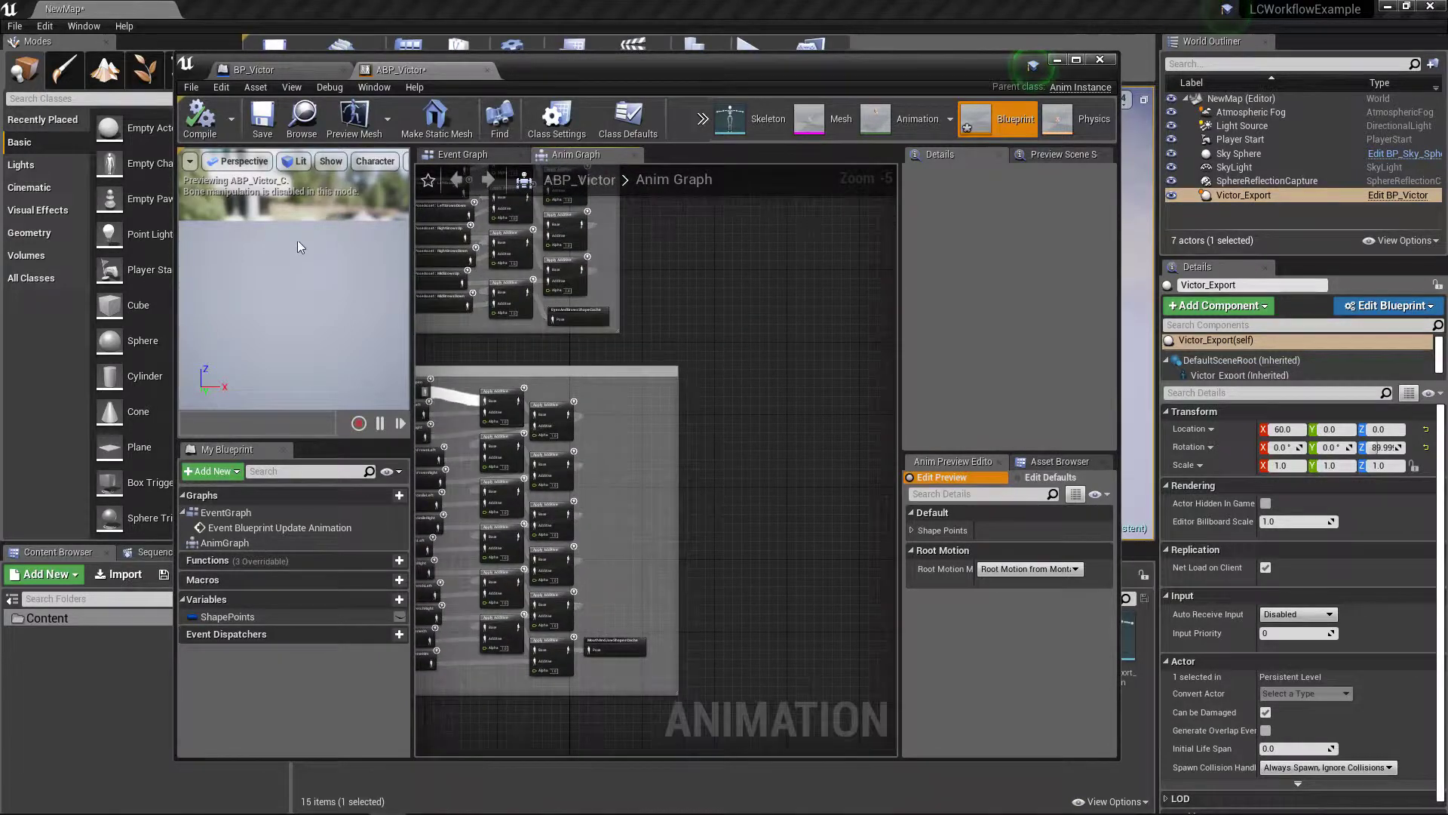
scroll(298, 243, up, 3)
scroll(290, 270, down, 3)
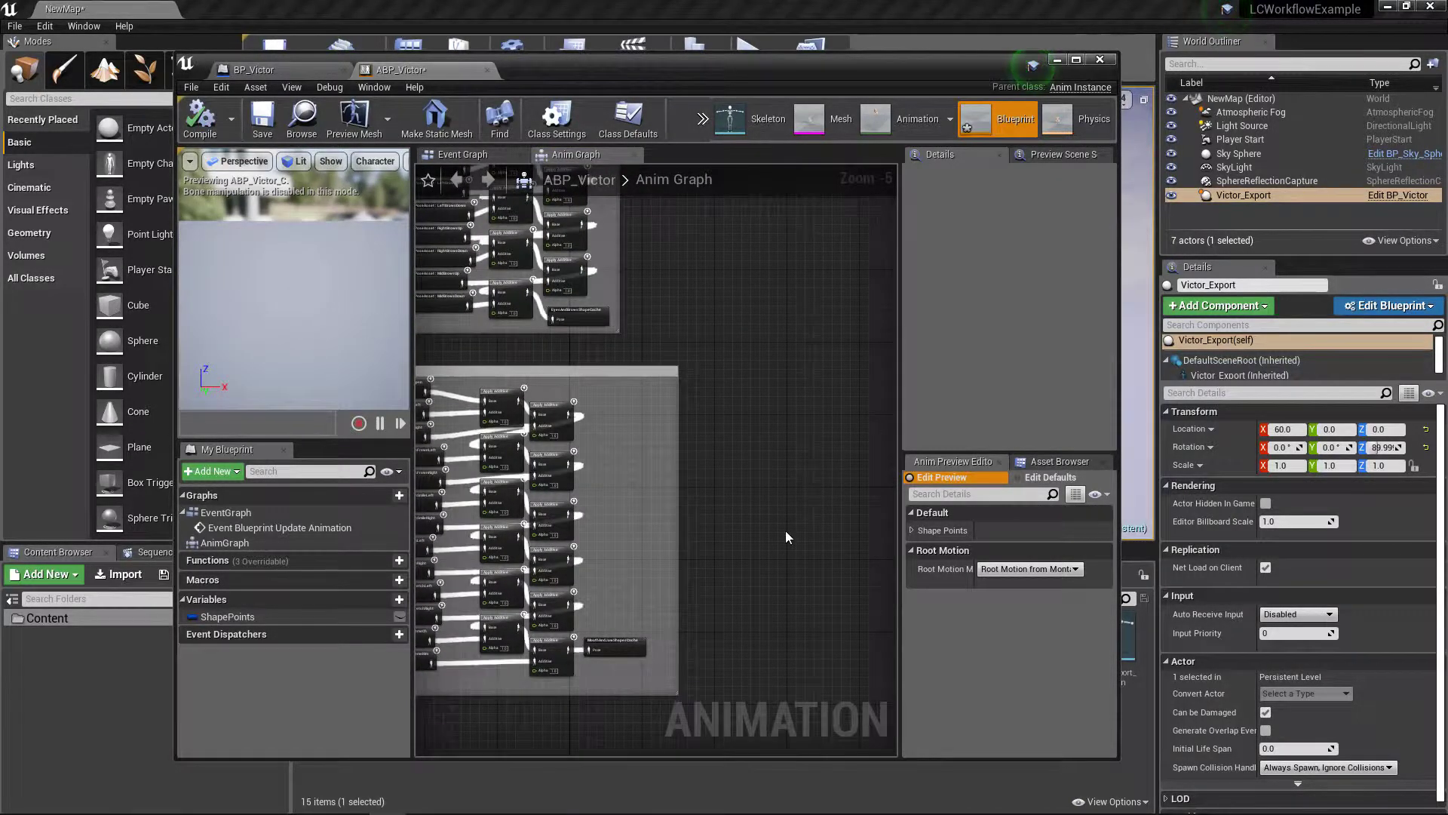
right_drag(785, 531, 744, 332)
right_drag(710, 584, 664, 523)
drag(835, 558, 852, 565)
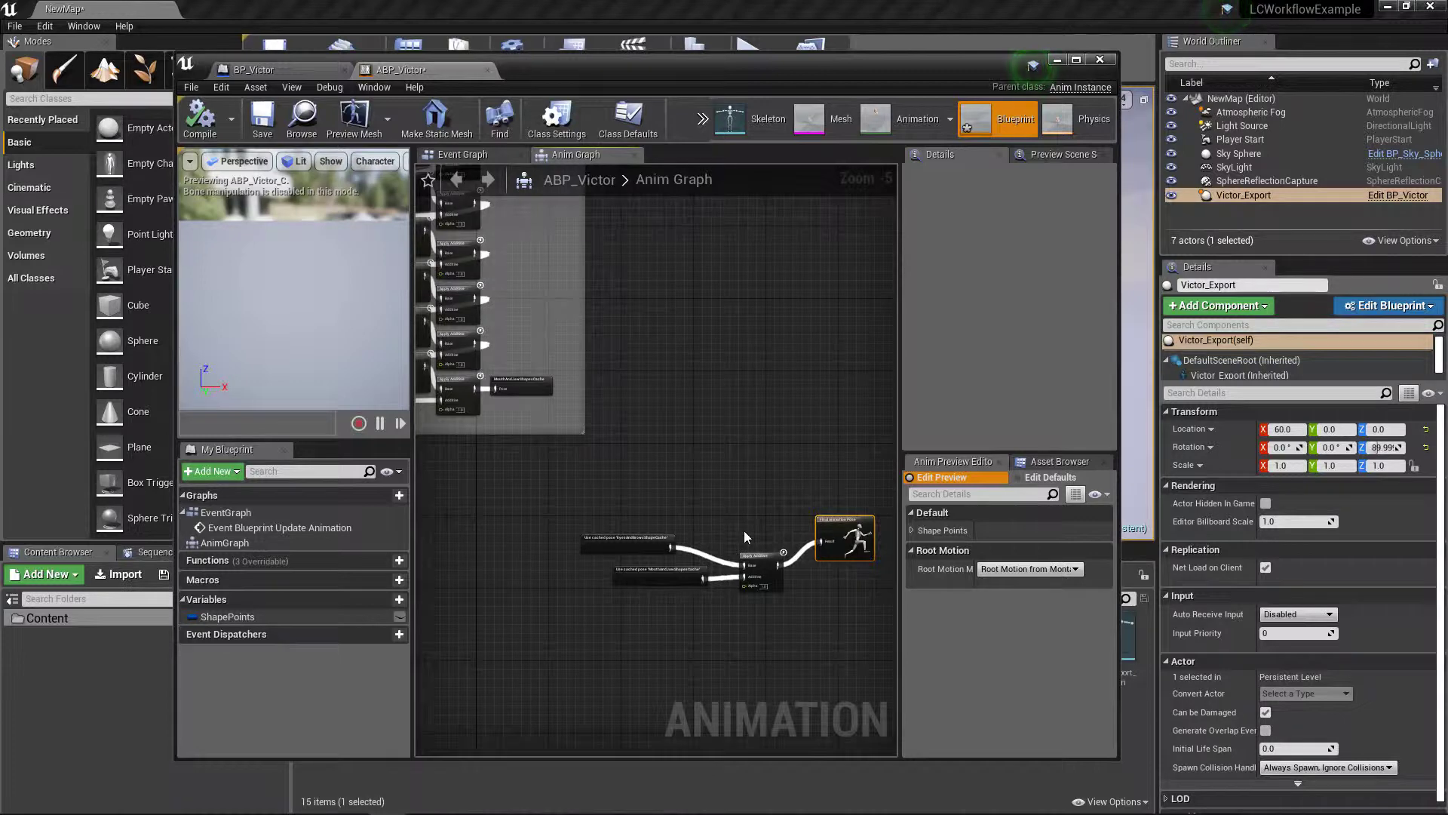
Move and narrow the blueprint editor window to uncover the assets, then open the Victor_Export_Anim animation and maximize its editor.
click(1139, 720)
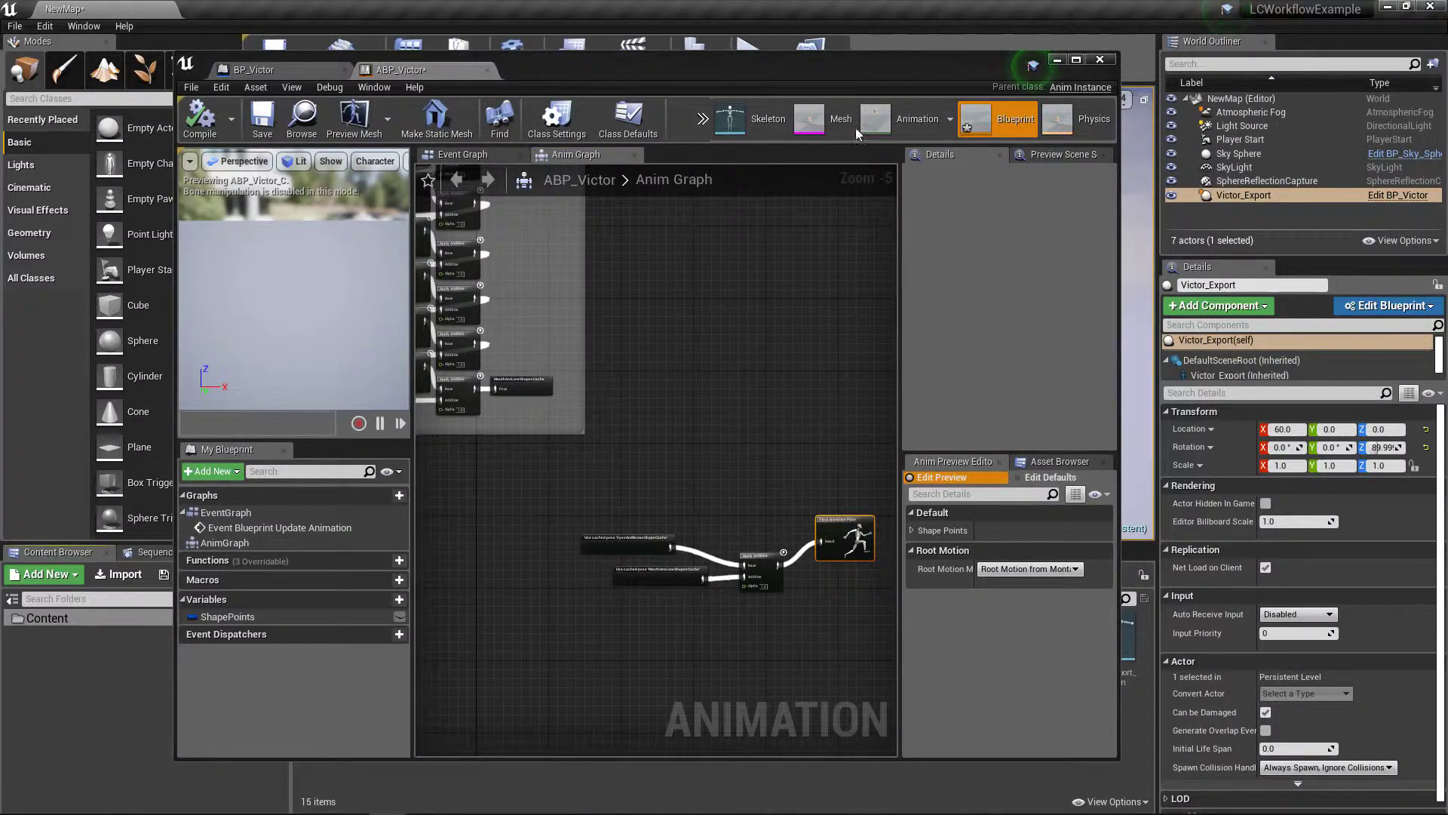
drag(835, 99, 698, 125)
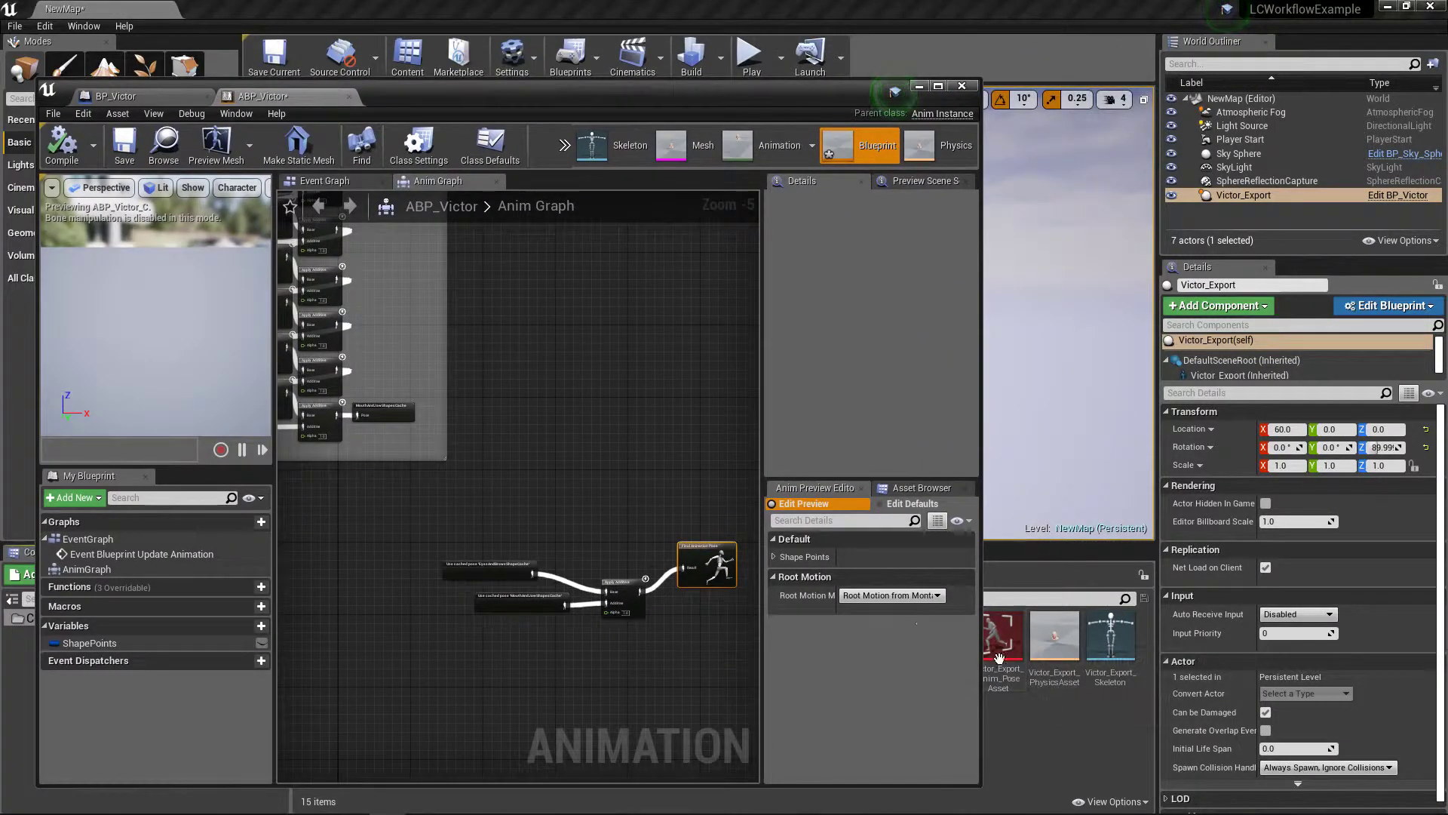
drag(981, 417, 640, 418)
double_click(938, 640)
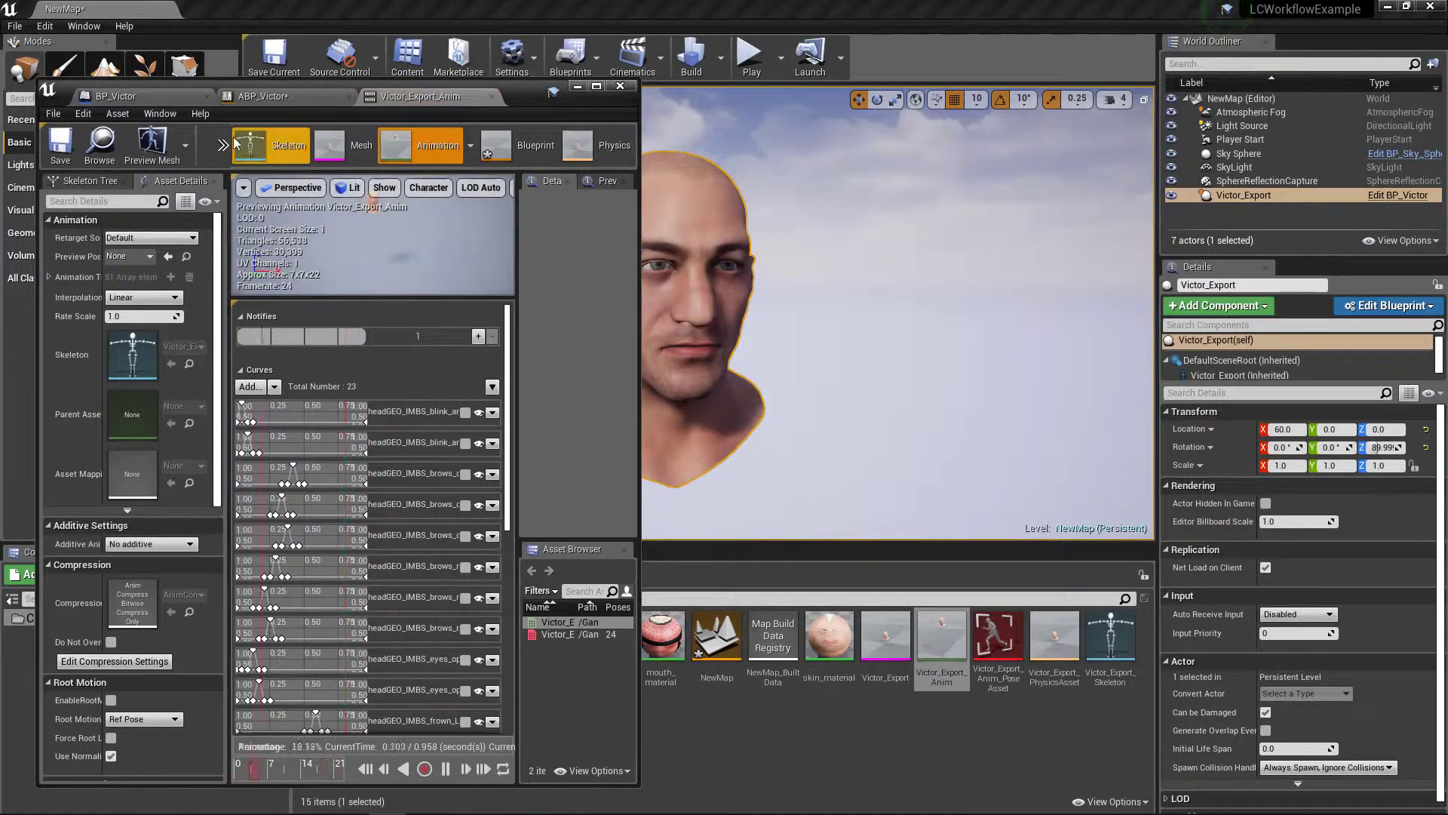
click(595, 86)
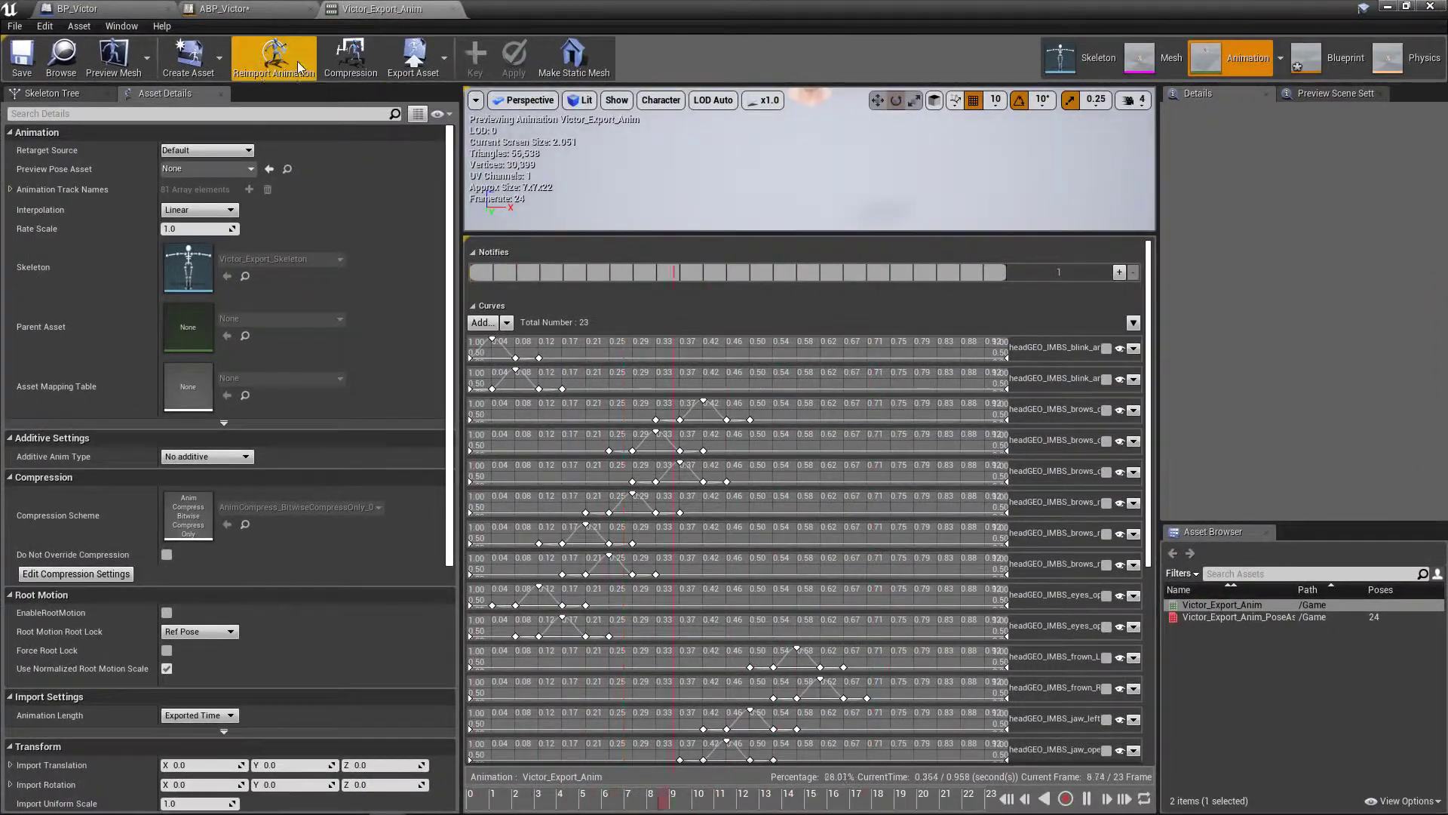
Create a new reference pose animation asset named Victor_RefPose in the Content folder.
click(202, 53)
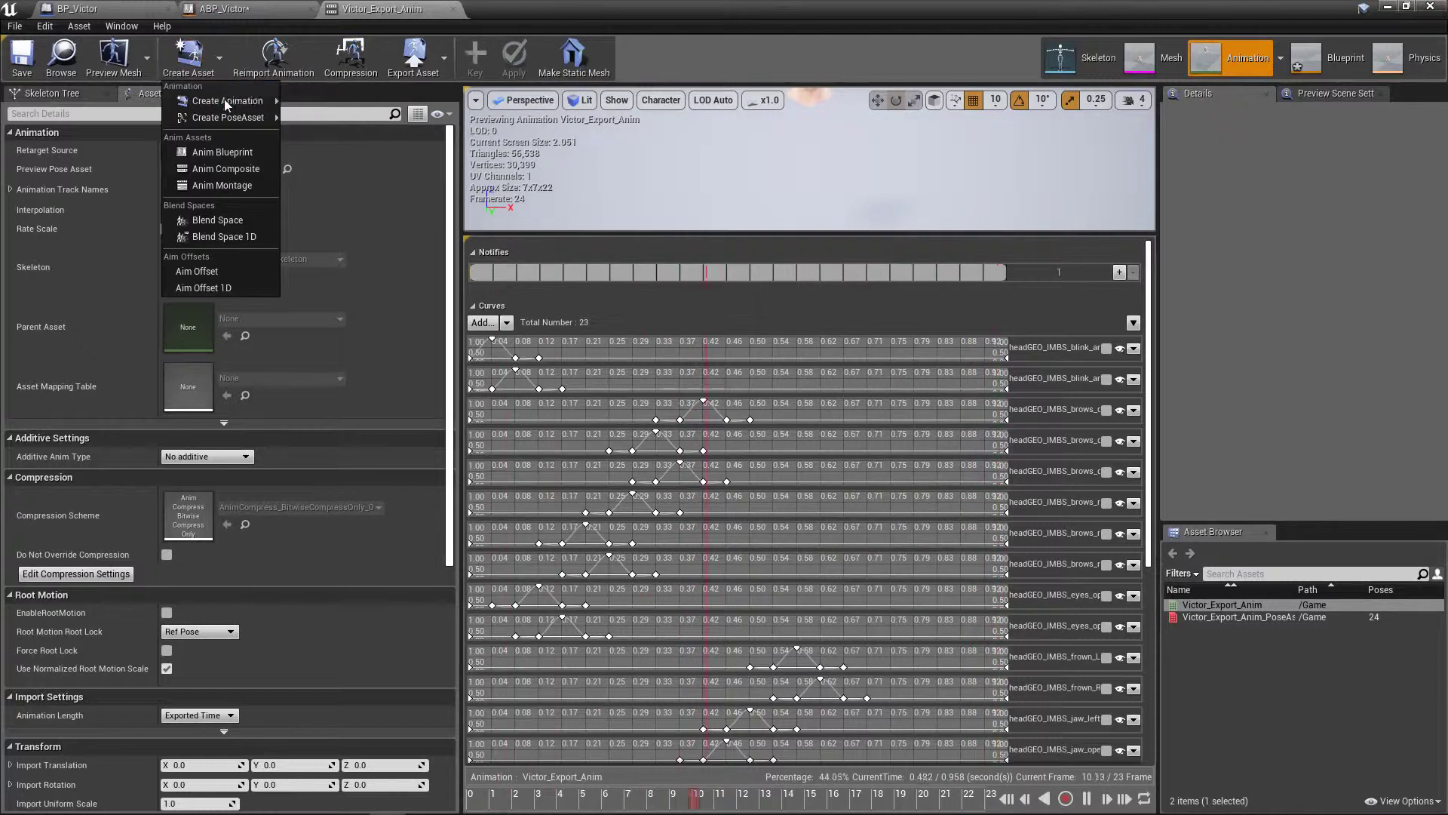
mouse_move(228, 109)
click(346, 112)
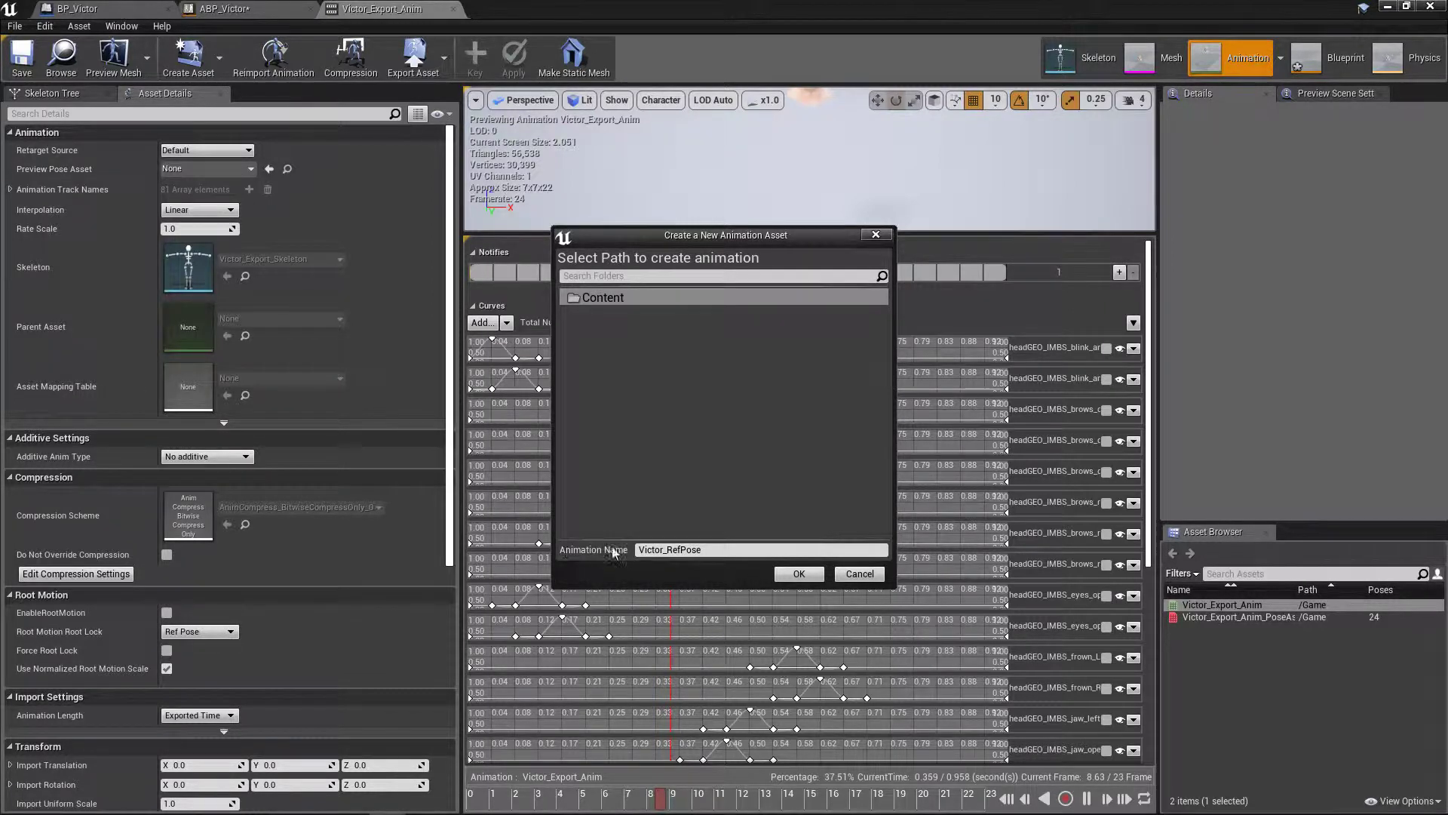
click(801, 575)
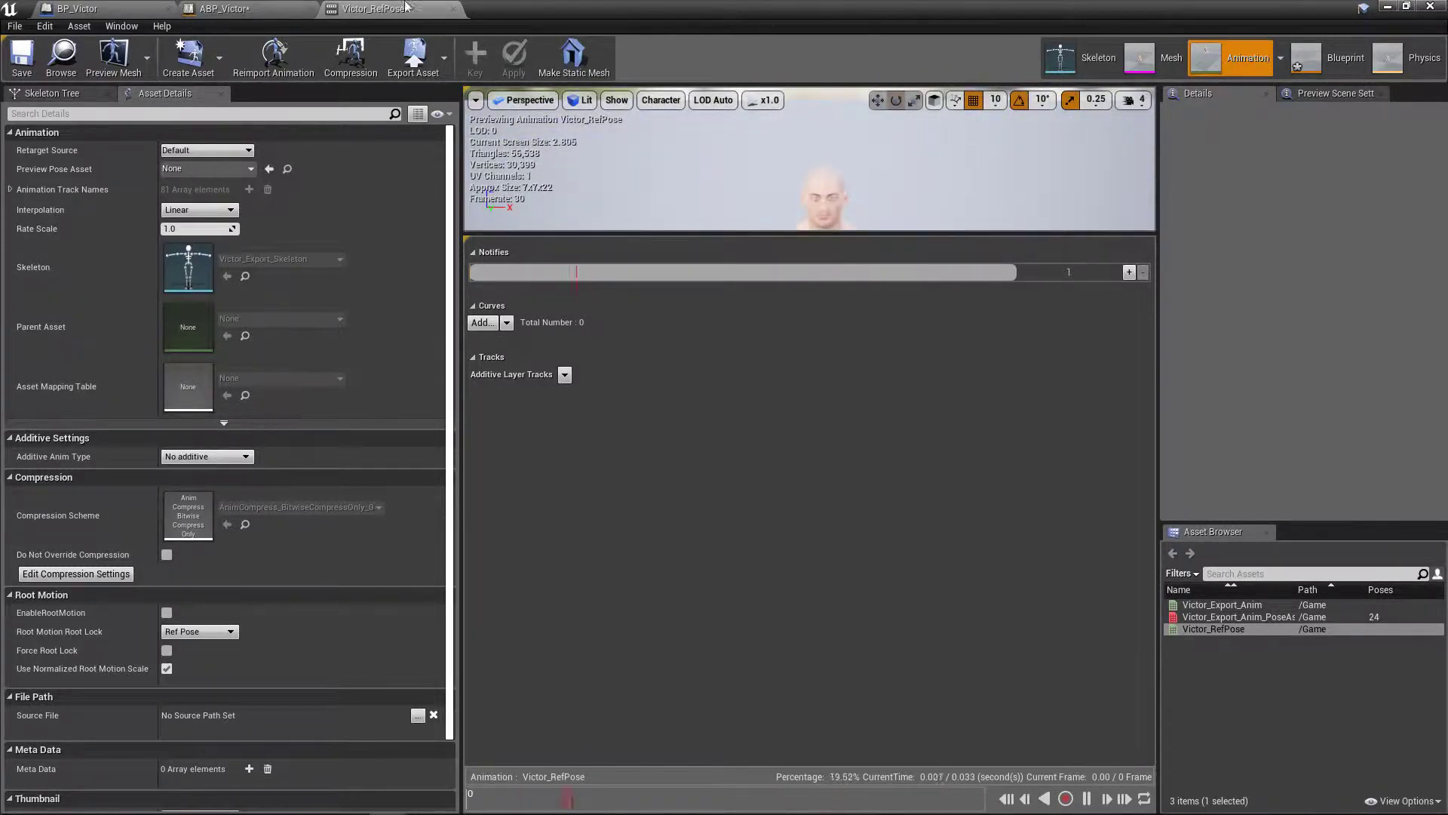
Add a Play Victor_RefPose node to the ABP_Victor Anim Graph, above the two cached pose nodes.
click(252, 8)
scroll(749, 582, up, 3)
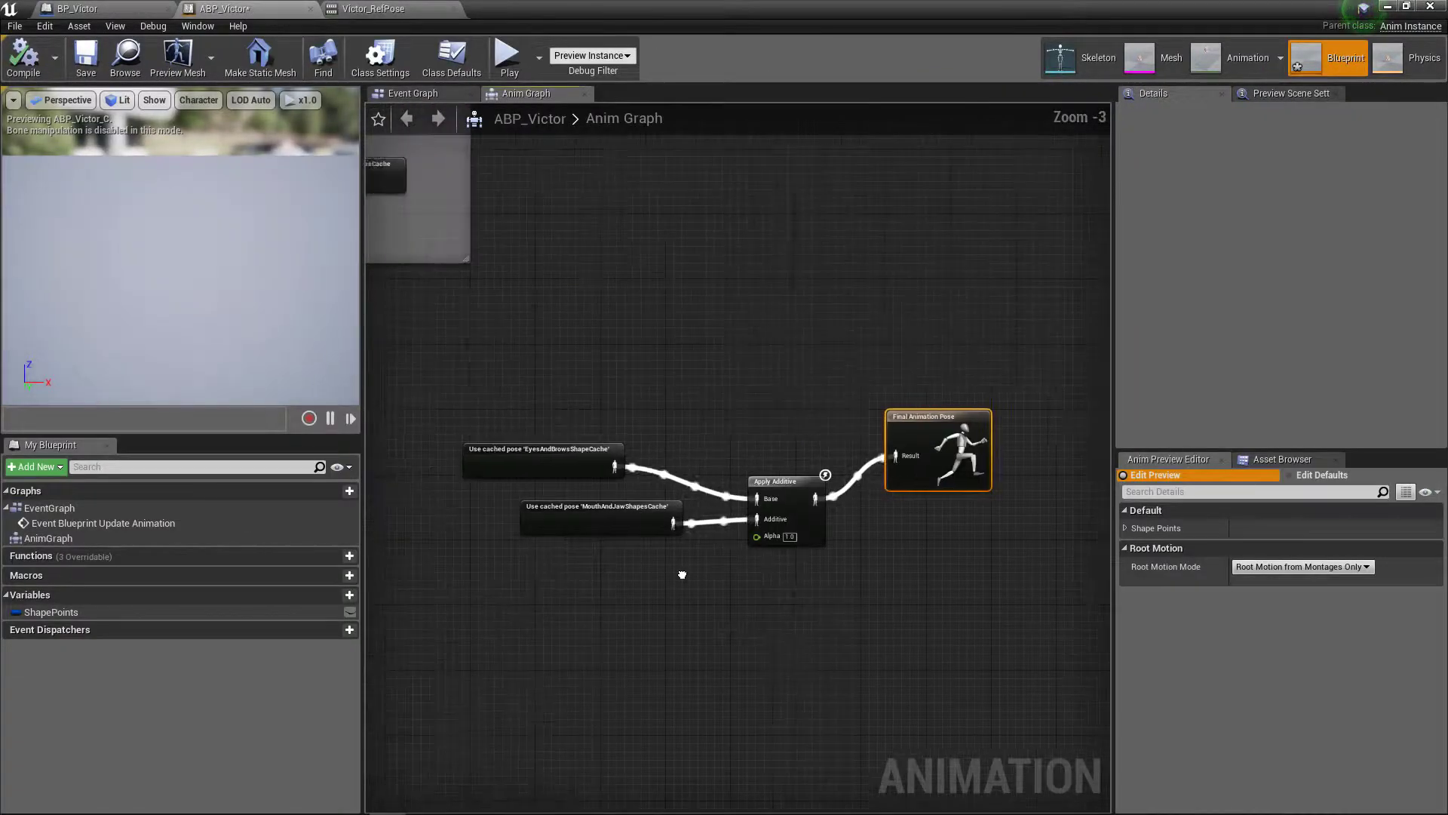
click(1282, 459)
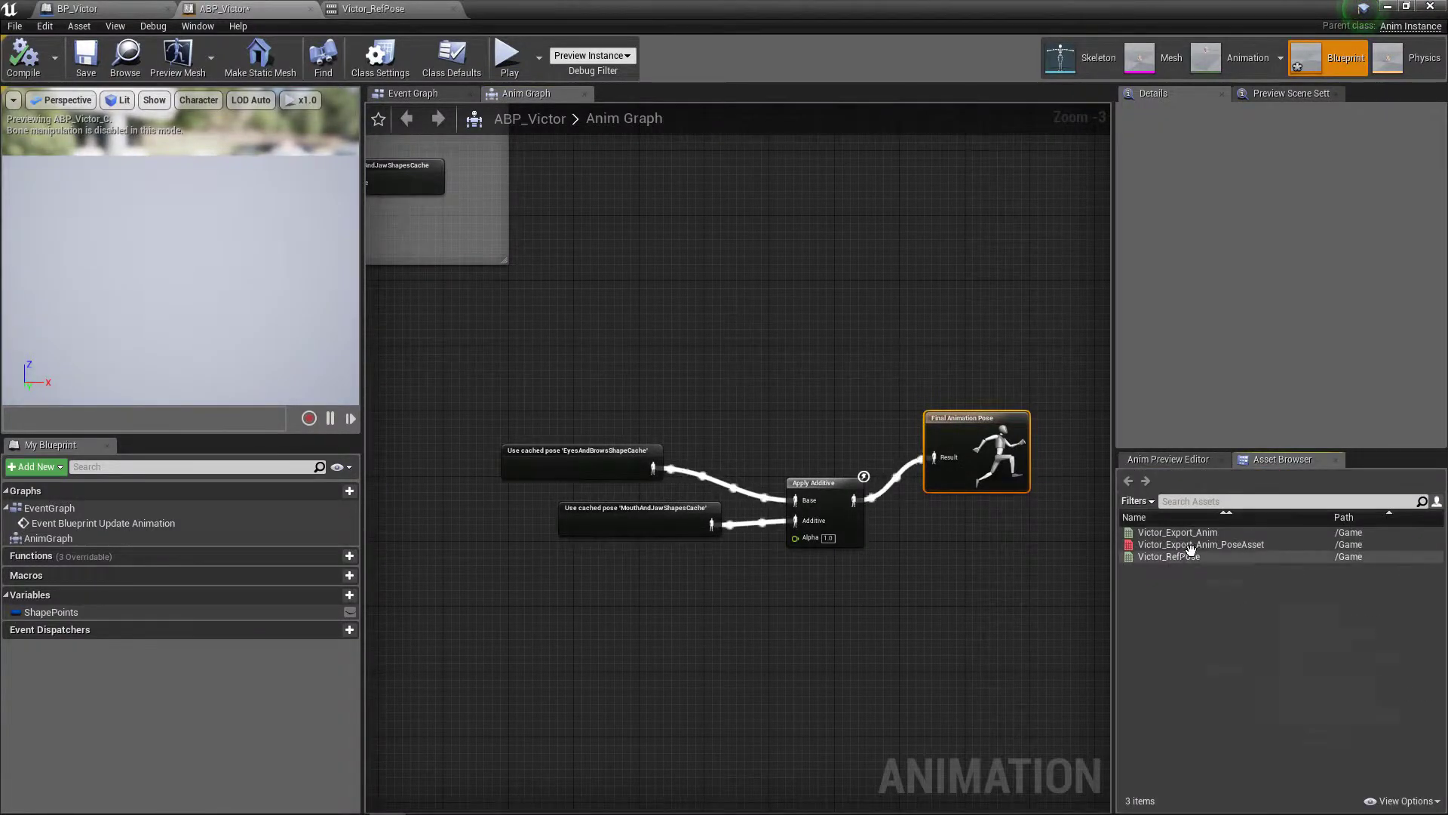
drag(898, 460, 517, 338)
Add a second Apply Additive node beside Play Victor_RefPose and connect the reference pose to its Base input.
right_drag(701, 396, 820, 389)
scroll(819, 389, up, 2)
right_click(853, 381)
text(a)
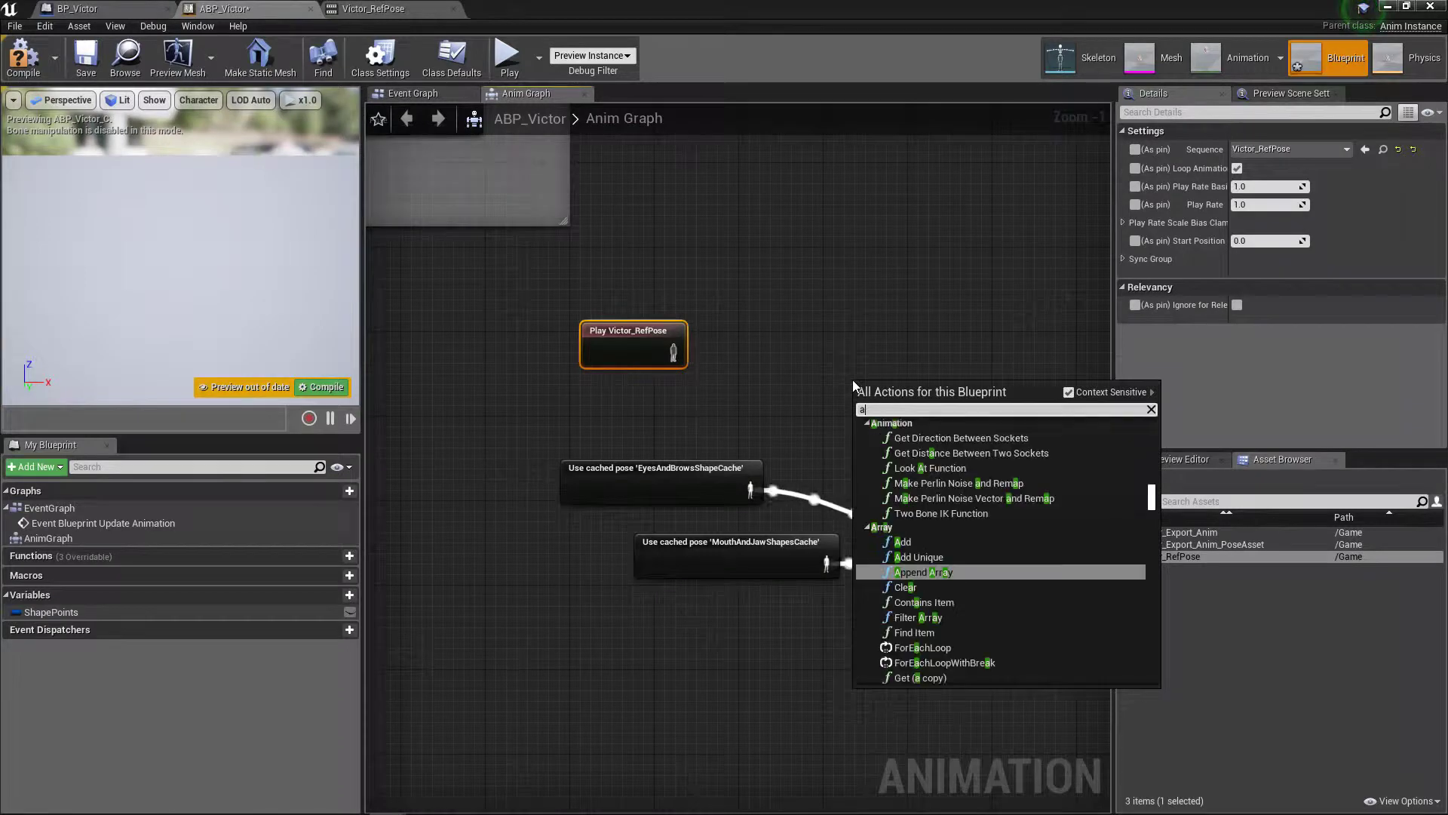
text(ddit)
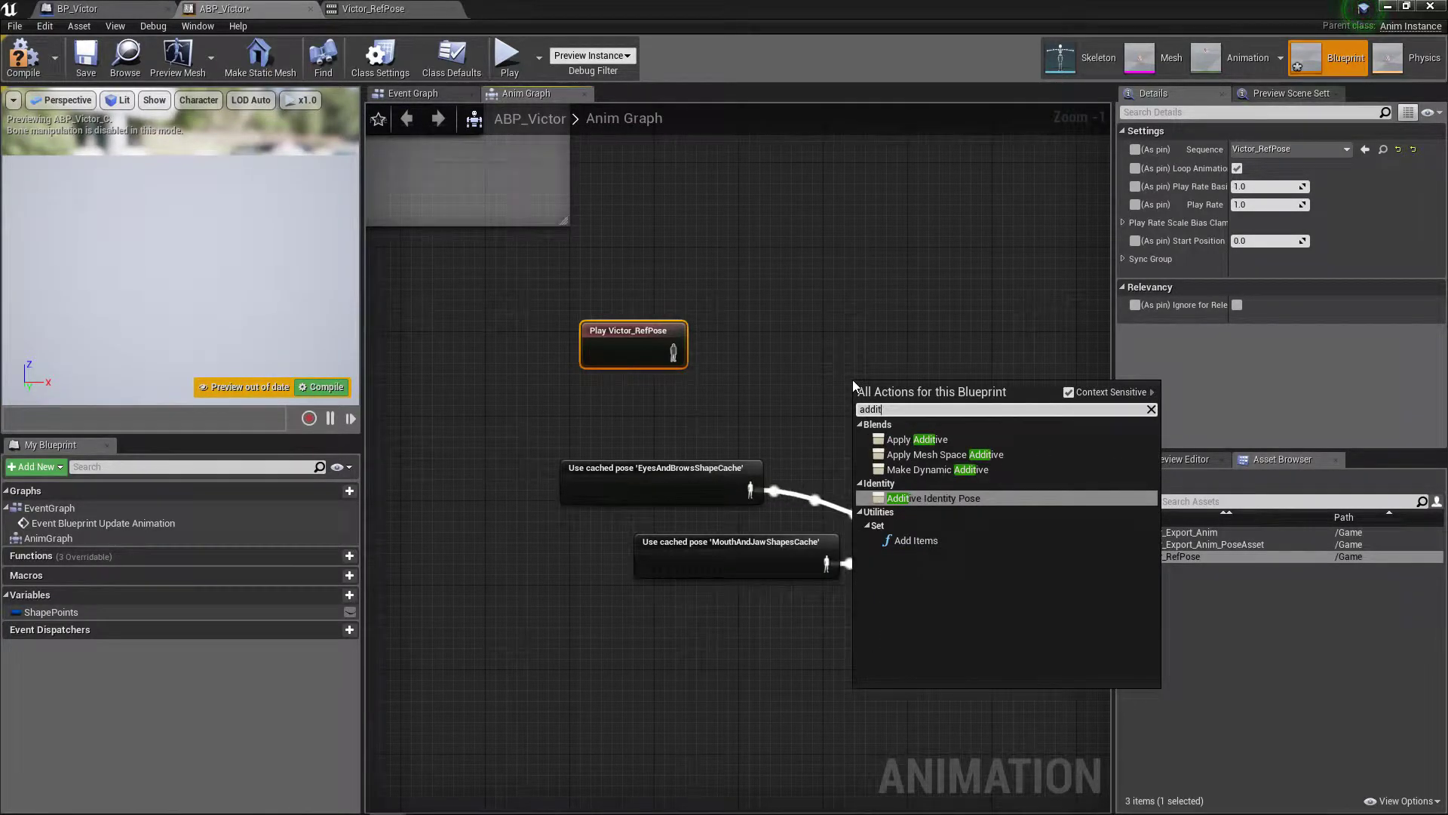
key(Up)
key(Up)
key(Up)
key(Return)
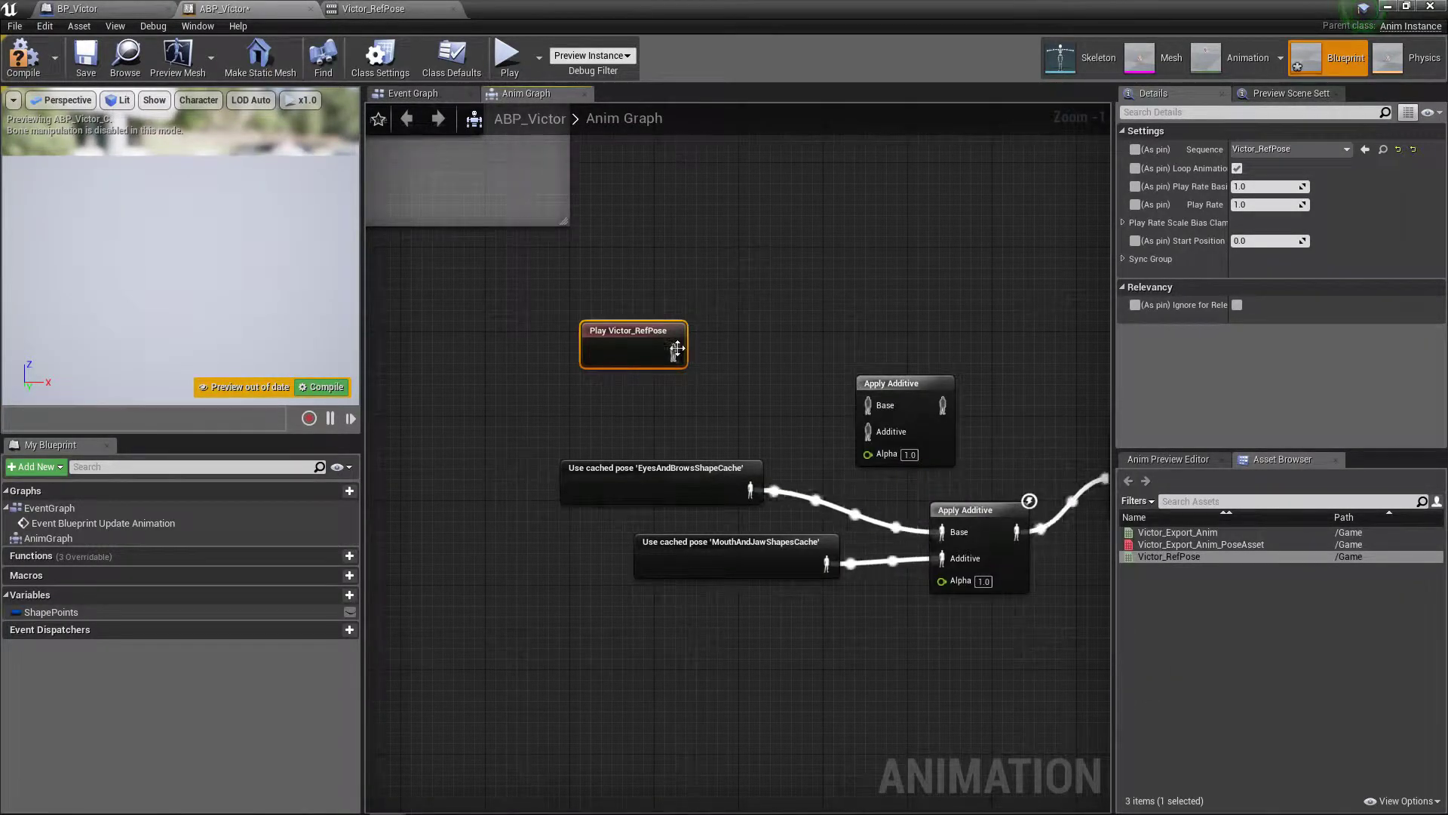
drag(671, 352, 874, 405)
right_drag(1009, 398, 910, 375)
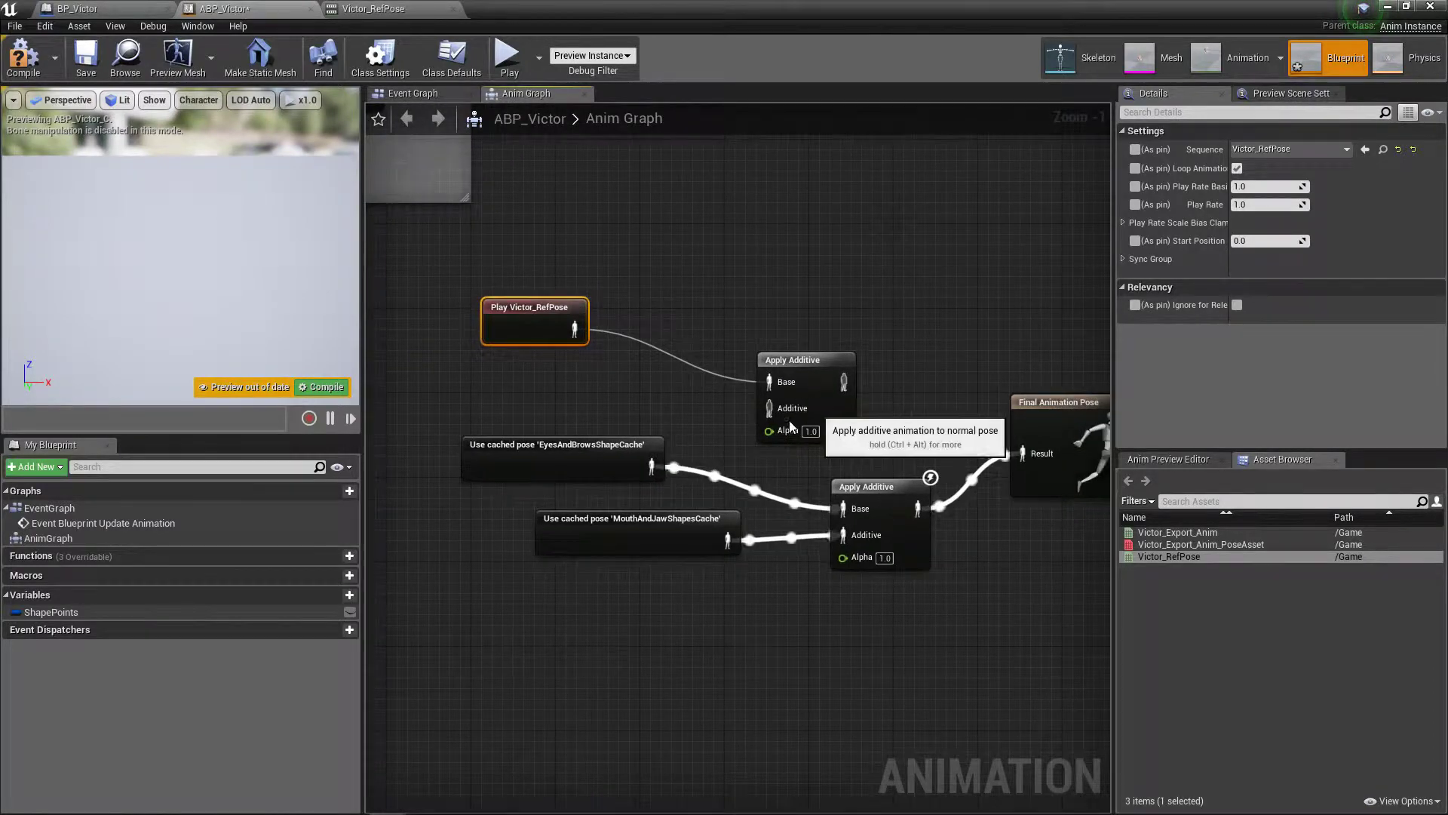
mouse_move(825, 406)
mouse_down()
mouse_move(867, 407)
mouse_move(804, 401)
mouse_up()
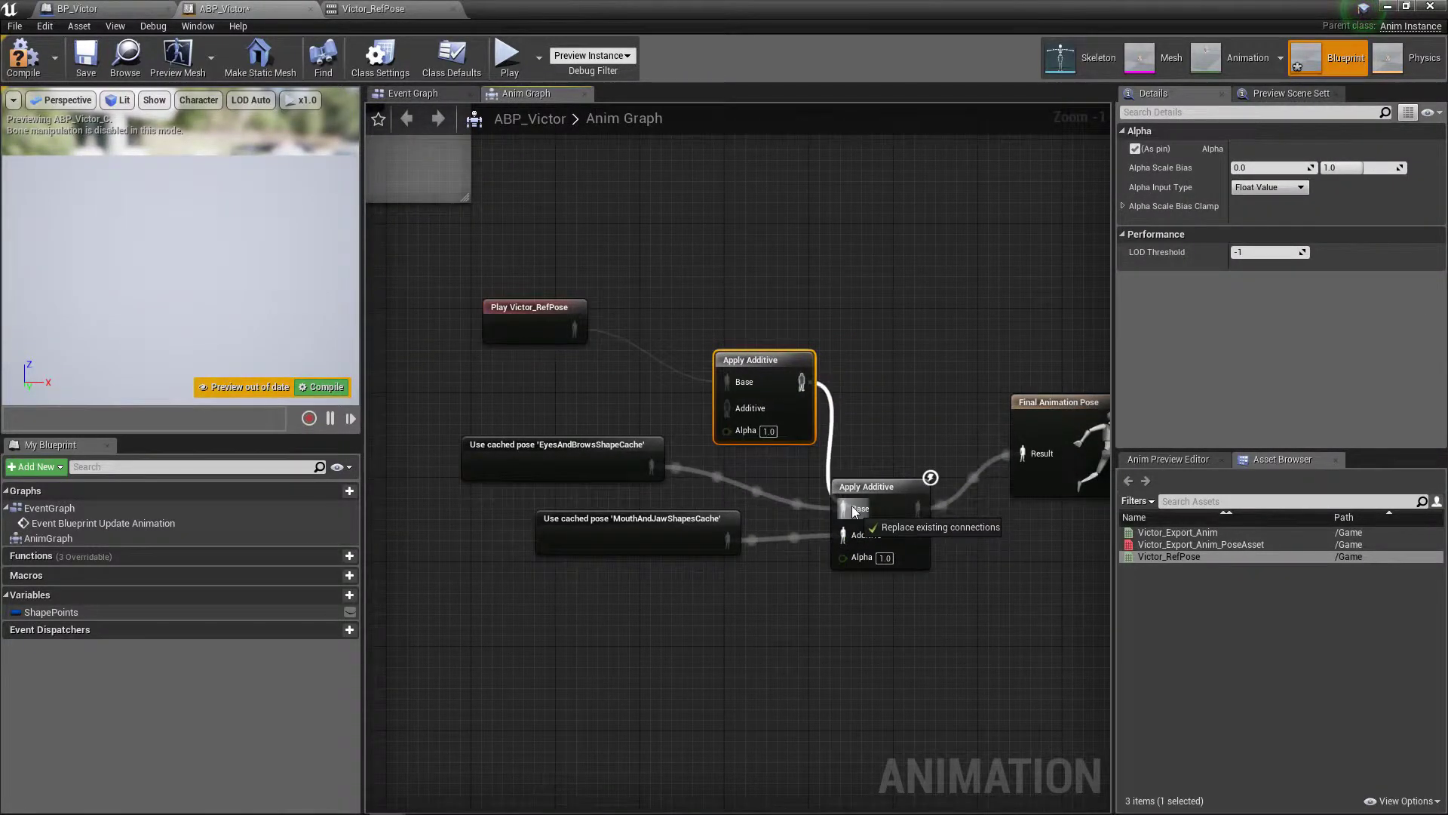
Try to chain the new Apply Additive node into the existing one's Base, with EyesAndBrowsShapeCache as the new node's Additive input.
drag(852, 512, 852, 511)
right_drag(726, 488, 755, 473)
drag(771, 405, 768, 397)
right_drag(902, 426, 817, 465)
drag(819, 514, 841, 446)
right_drag(963, 391, 880, 379)
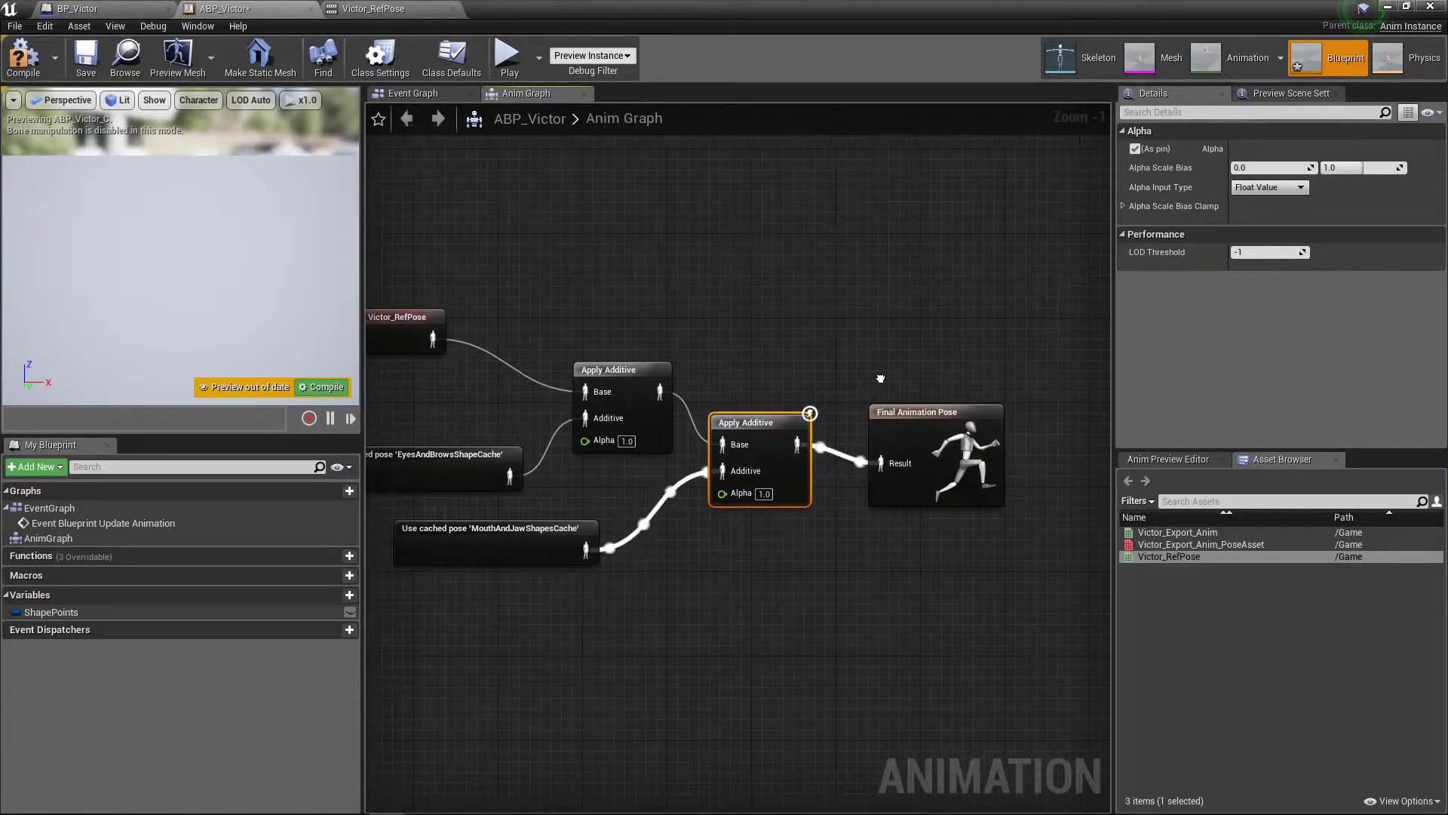
Reconnect EyesAndBrowsShapeCache to the original Apply Additive's Base and feed that node's output into the relocated new node's Additive input.
drag(633, 385, 875, 321)
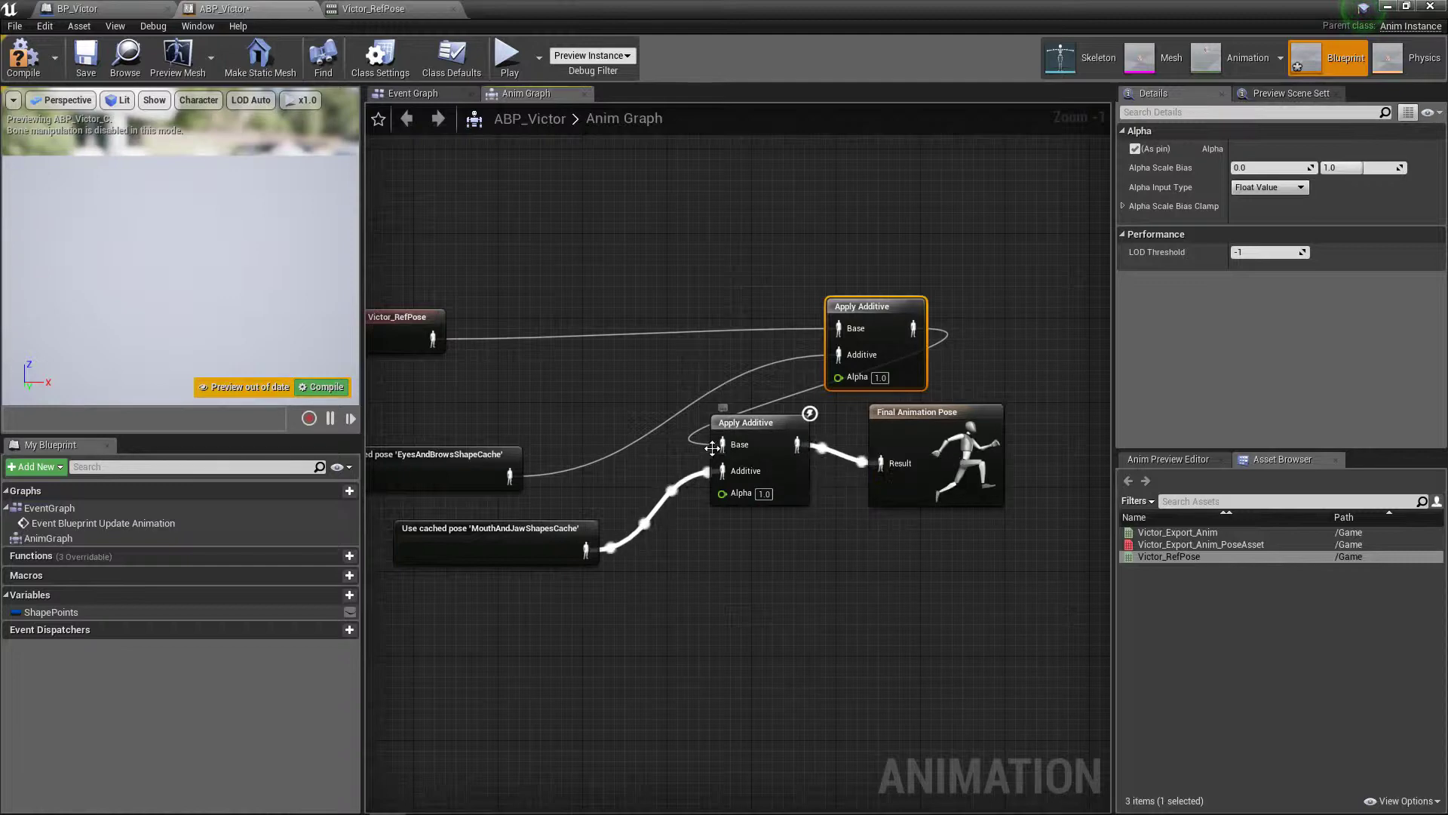
drag(506, 483, 507, 481)
right_drag(930, 476, 823, 500)
drag(825, 496, 967, 465)
drag(690, 468, 731, 377)
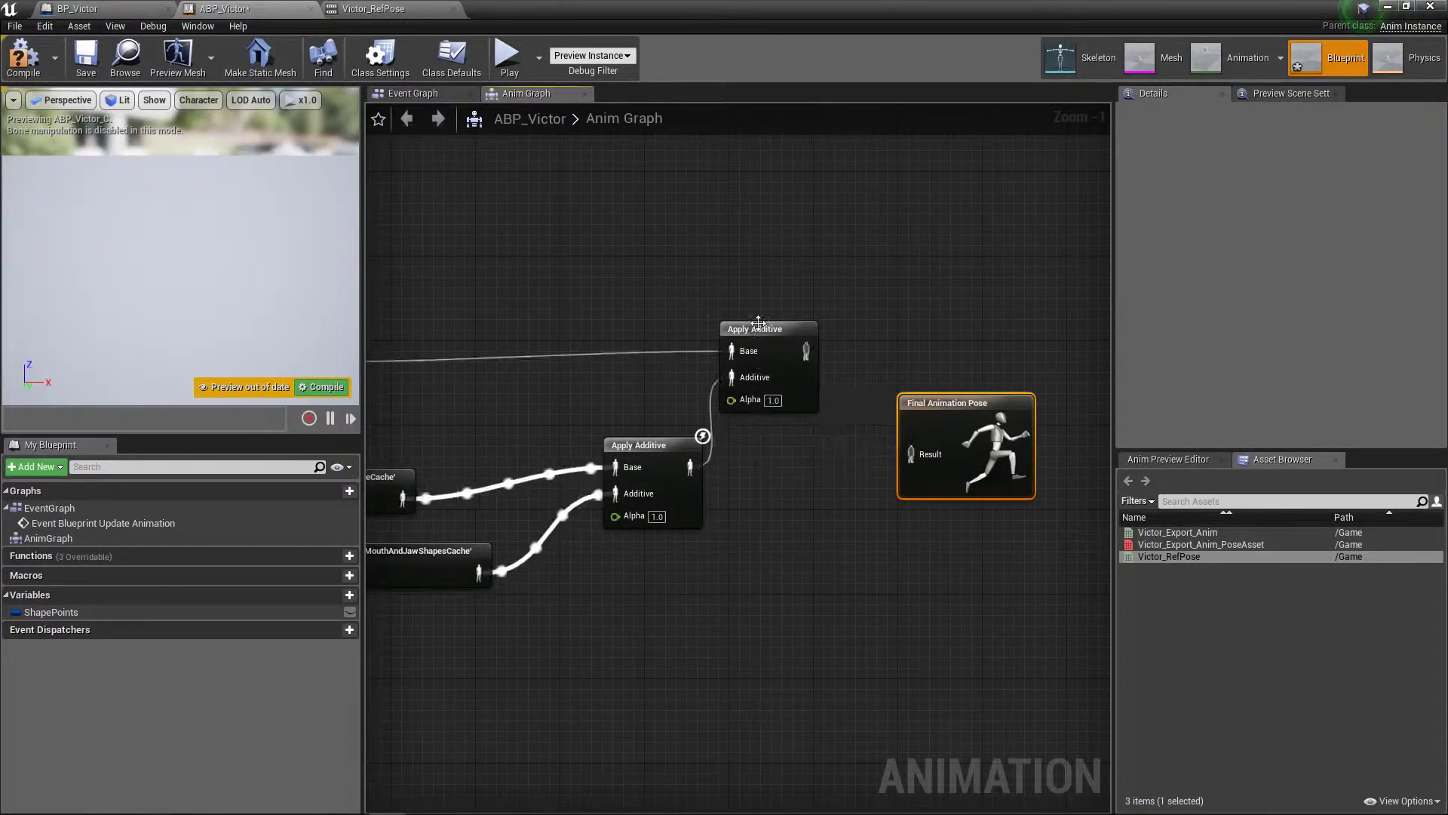
Place the new Apply Additive node before Final Animation Pose, connect it to the Result input, and space the two apart.
drag(760, 329, 811, 399)
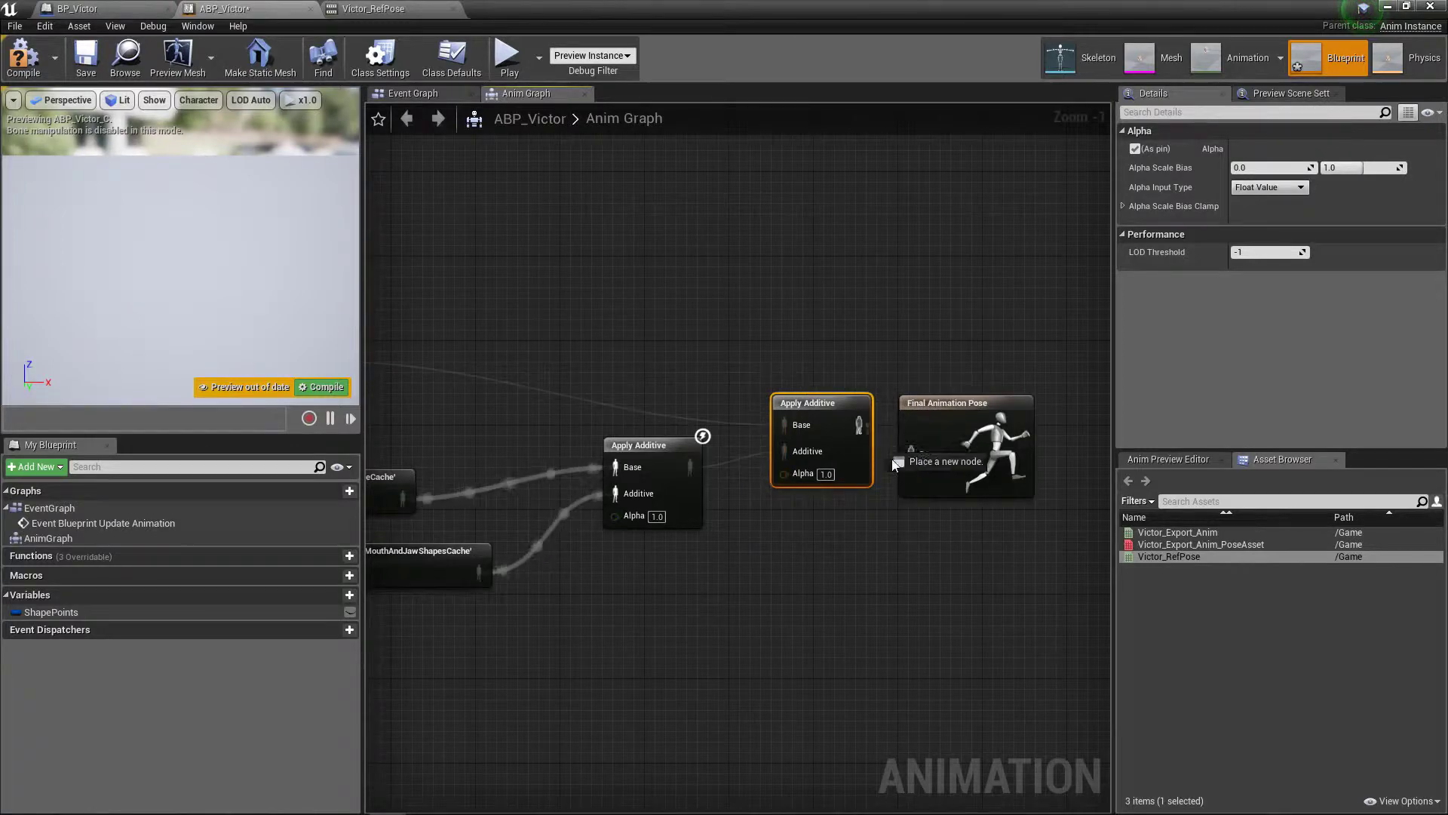
drag(938, 461, 938, 461)
drag(979, 482, 1040, 449)
Move the Play Victor_RefPose node closer to its Apply Additive node and compile the animation blueprint.
right_drag(852, 512, 1001, 517)
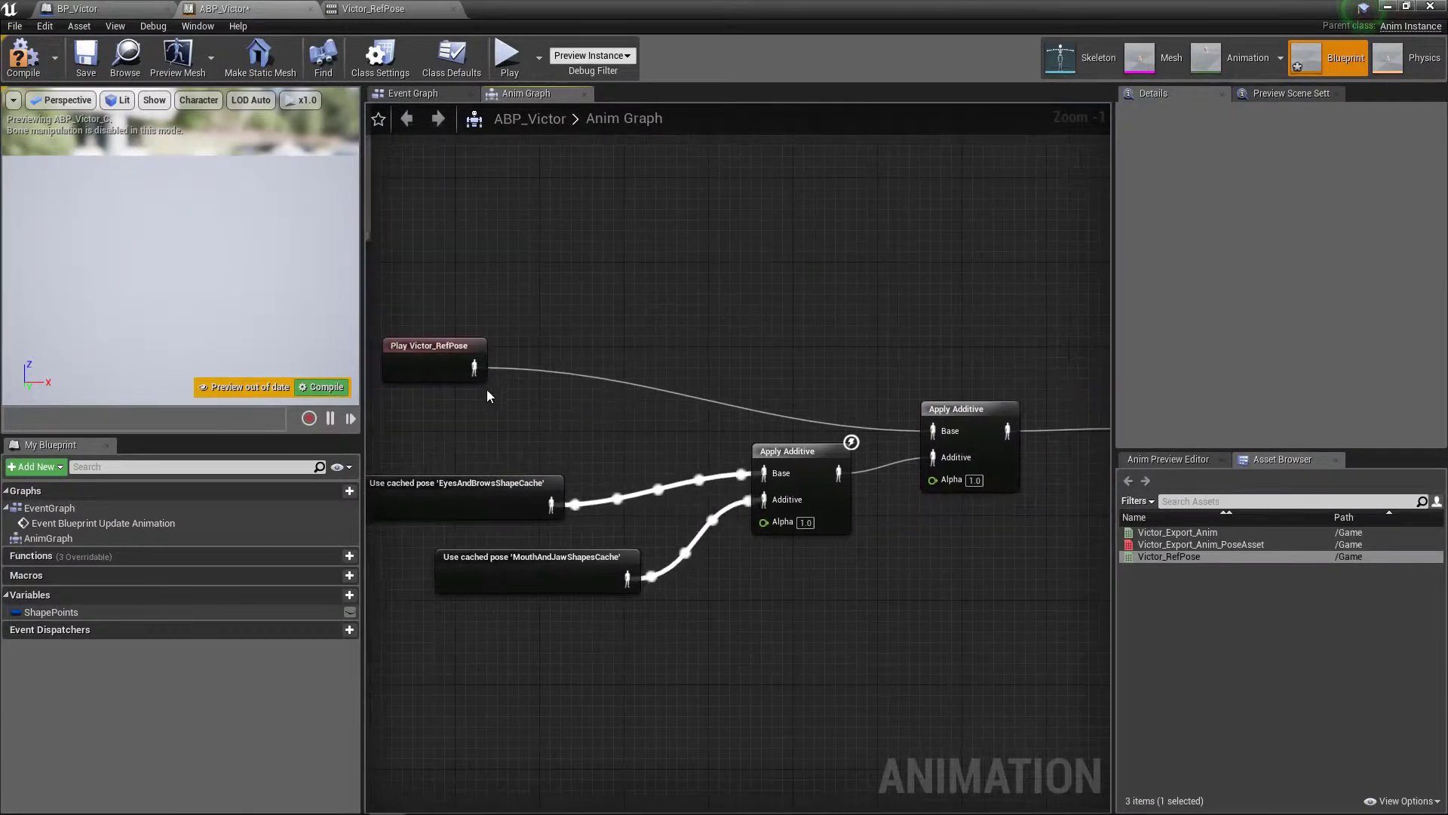
drag(462, 362, 770, 368)
drag(652, 359, 747, 359)
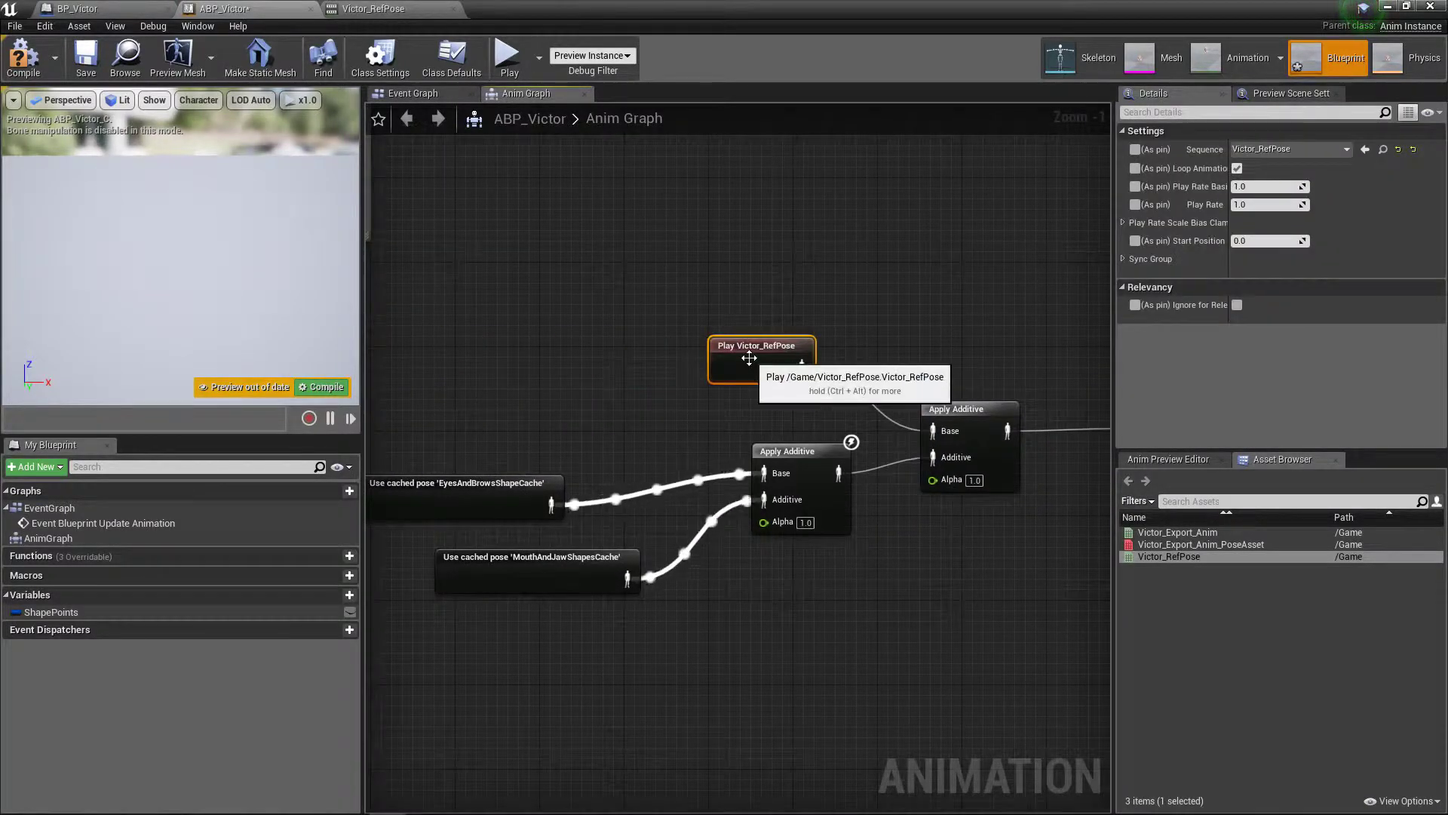
click(24, 66)
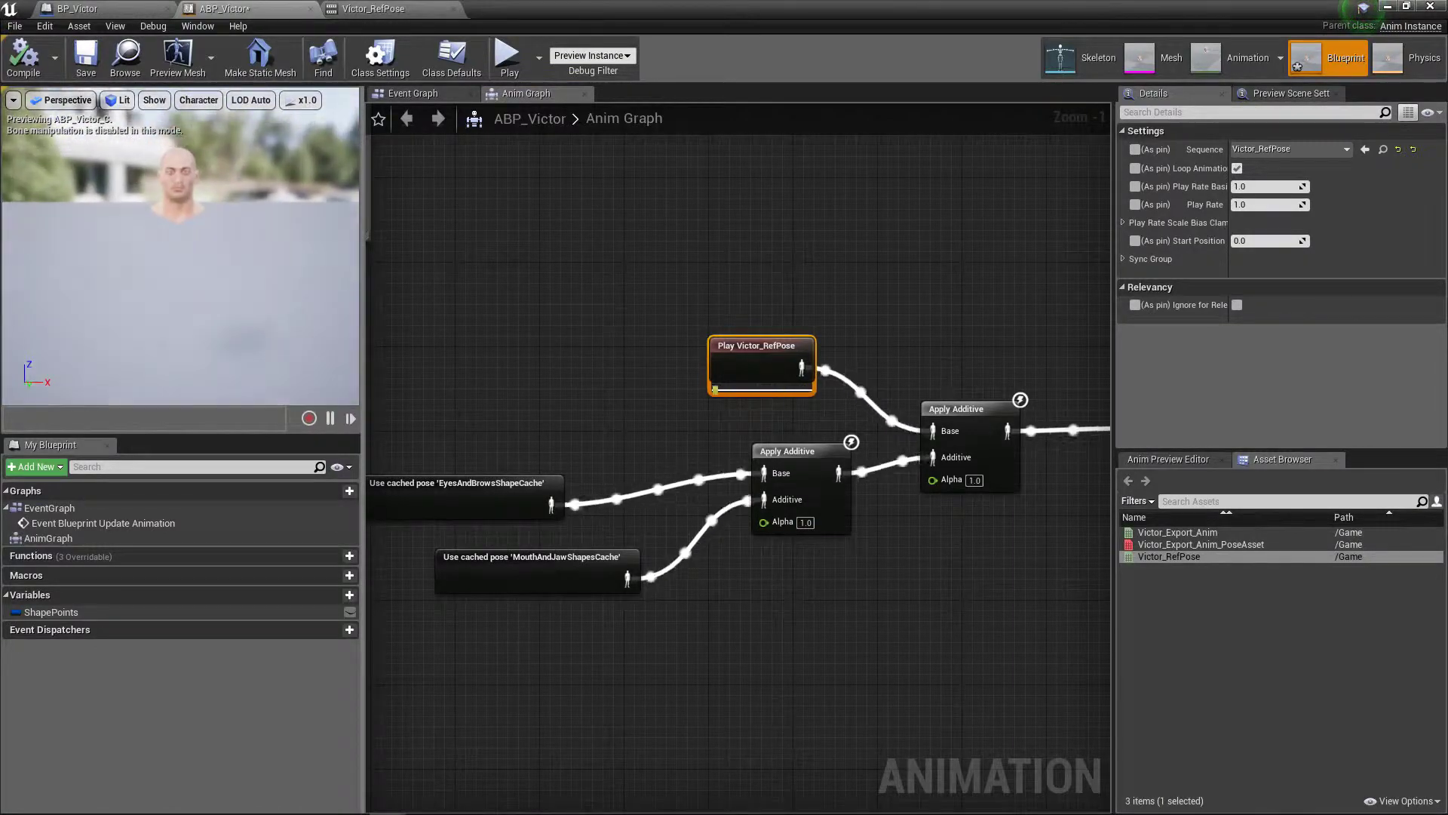
Tidy the graph by moving both cached pose nodes and the Final Animation Pose node closer to their Apply Additive nodes.
mouse_move(549, 397)
right_down()
mouse_move(666, 381)
mouse_move(574, 386)
right_up()
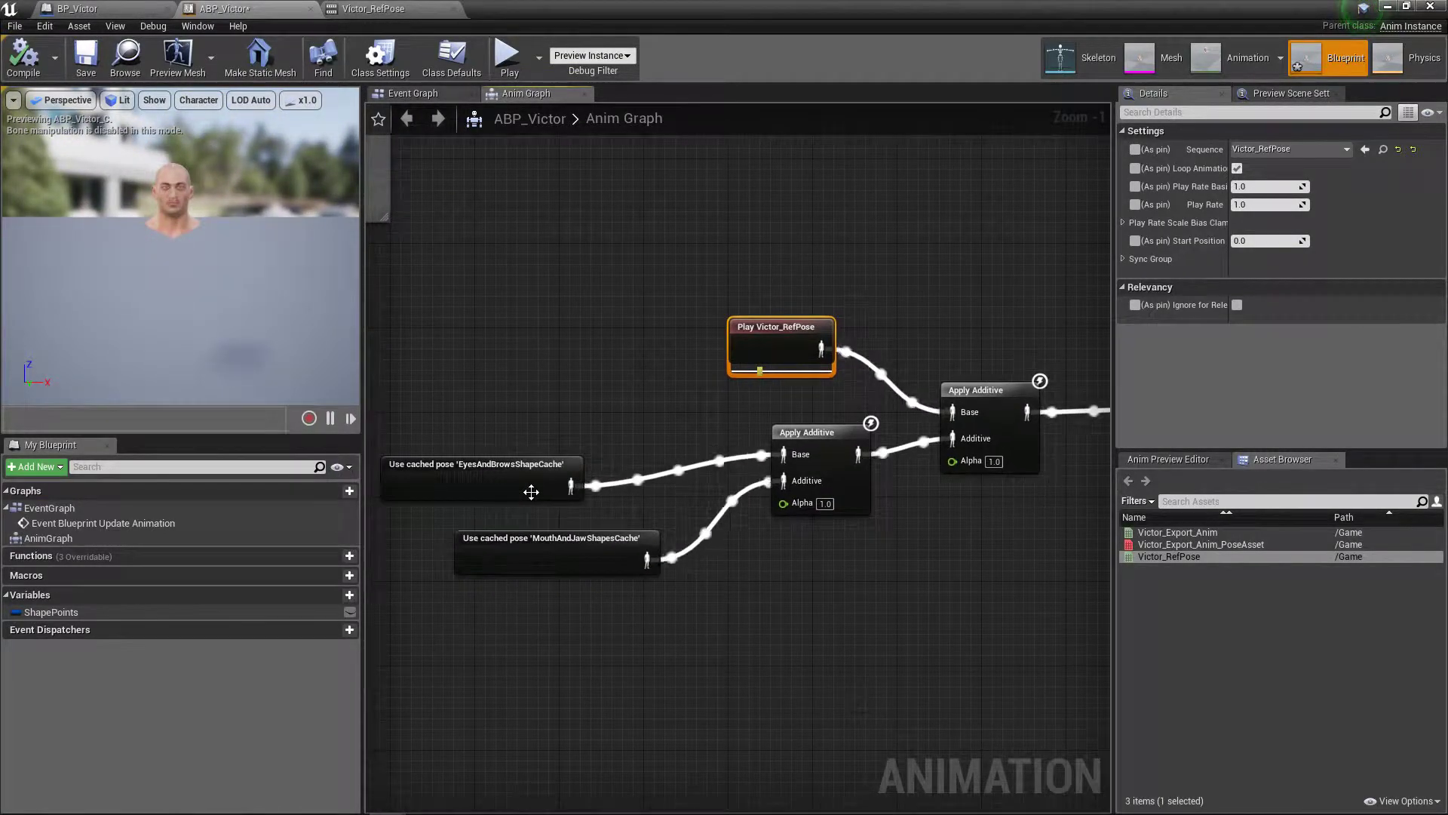
drag(531, 492, 645, 455)
drag(601, 568, 652, 525)
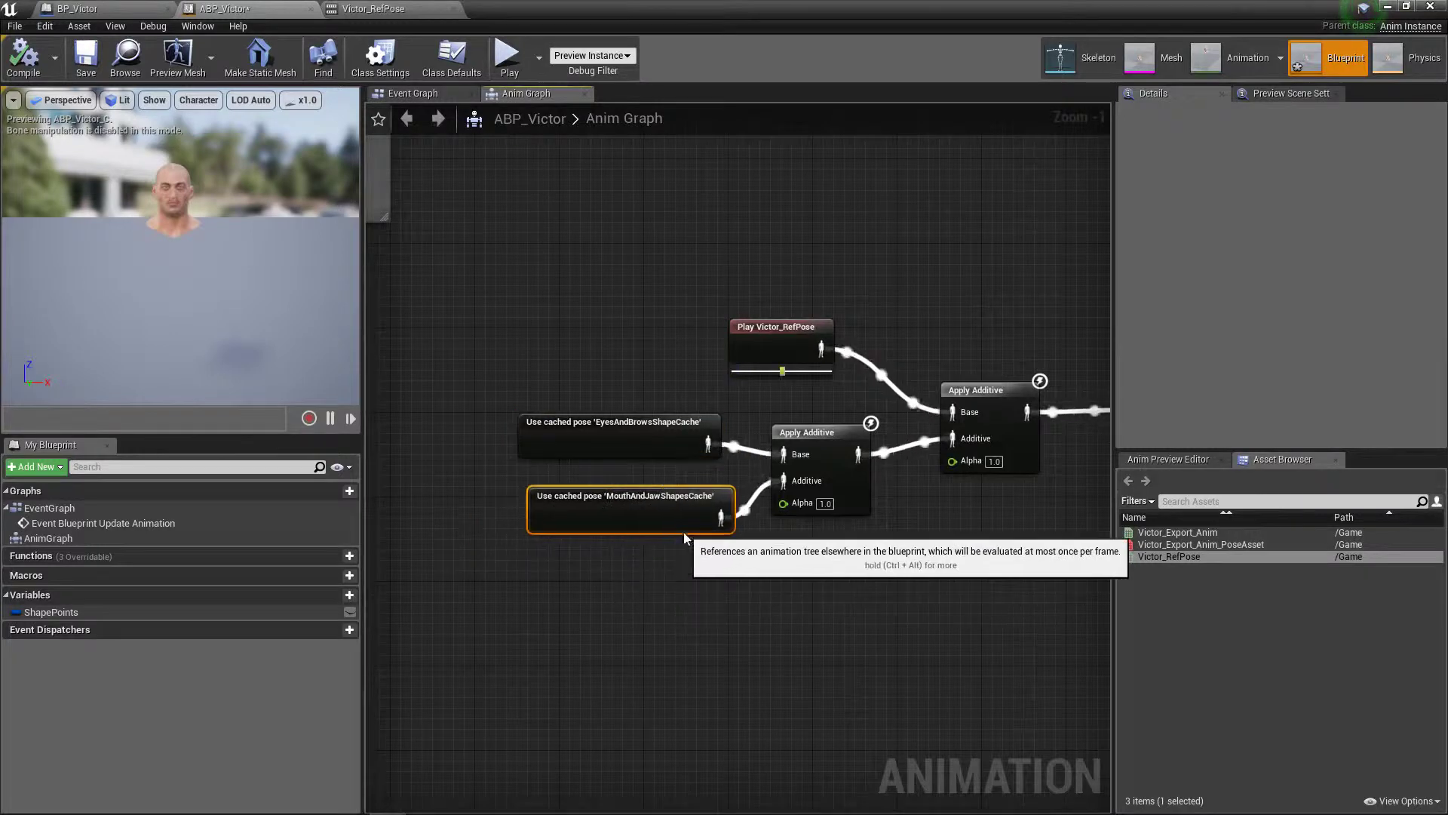
right_drag(718, 266, 483, 289)
drag(911, 416, 915, 428)
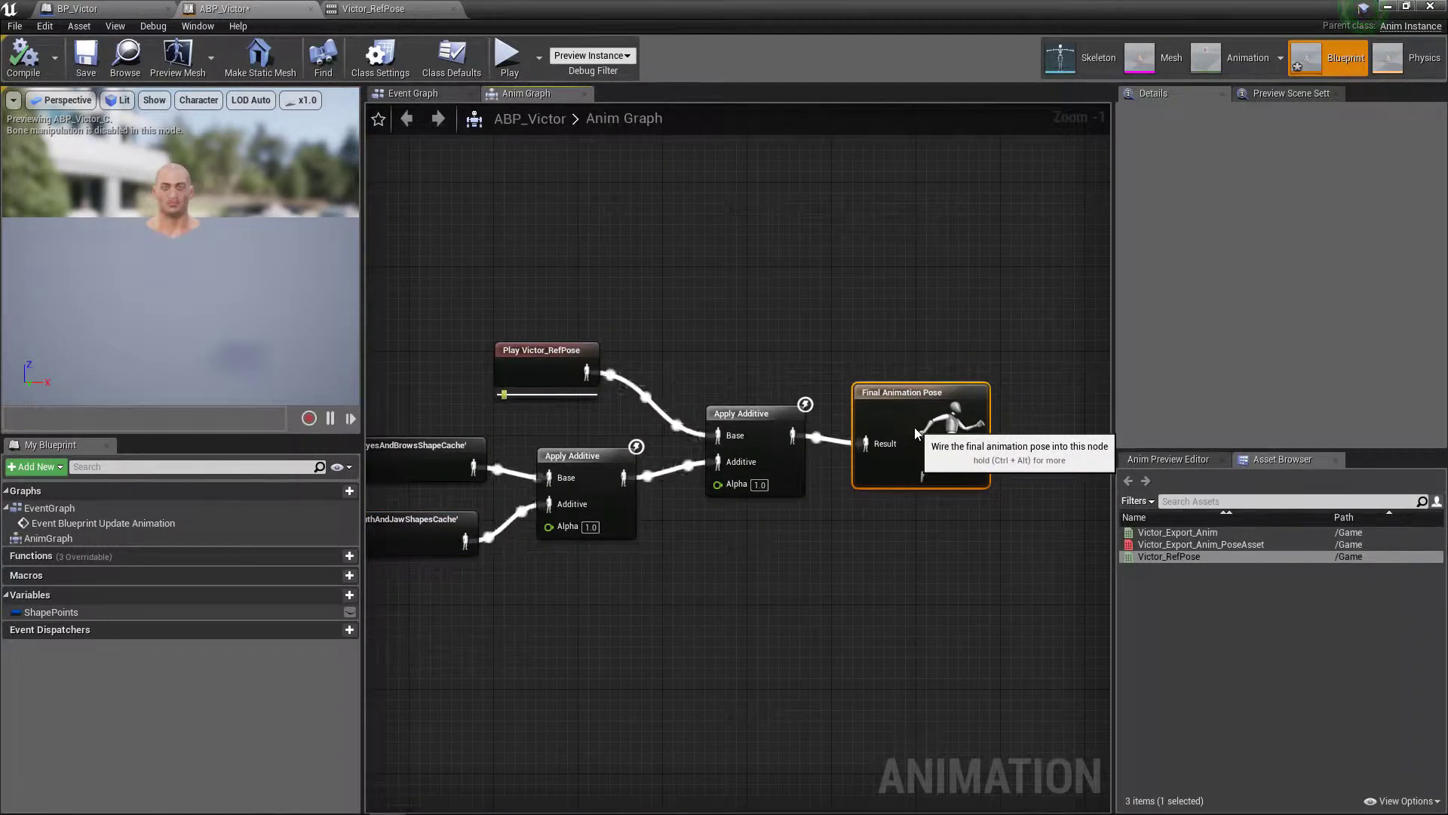
Examine how the Victor_RefPose and cached pose nodes feed the two Apply Additive nodes and the Final Animation Pose.
right_drag(709, 317, 804, 303)
click(641, 342)
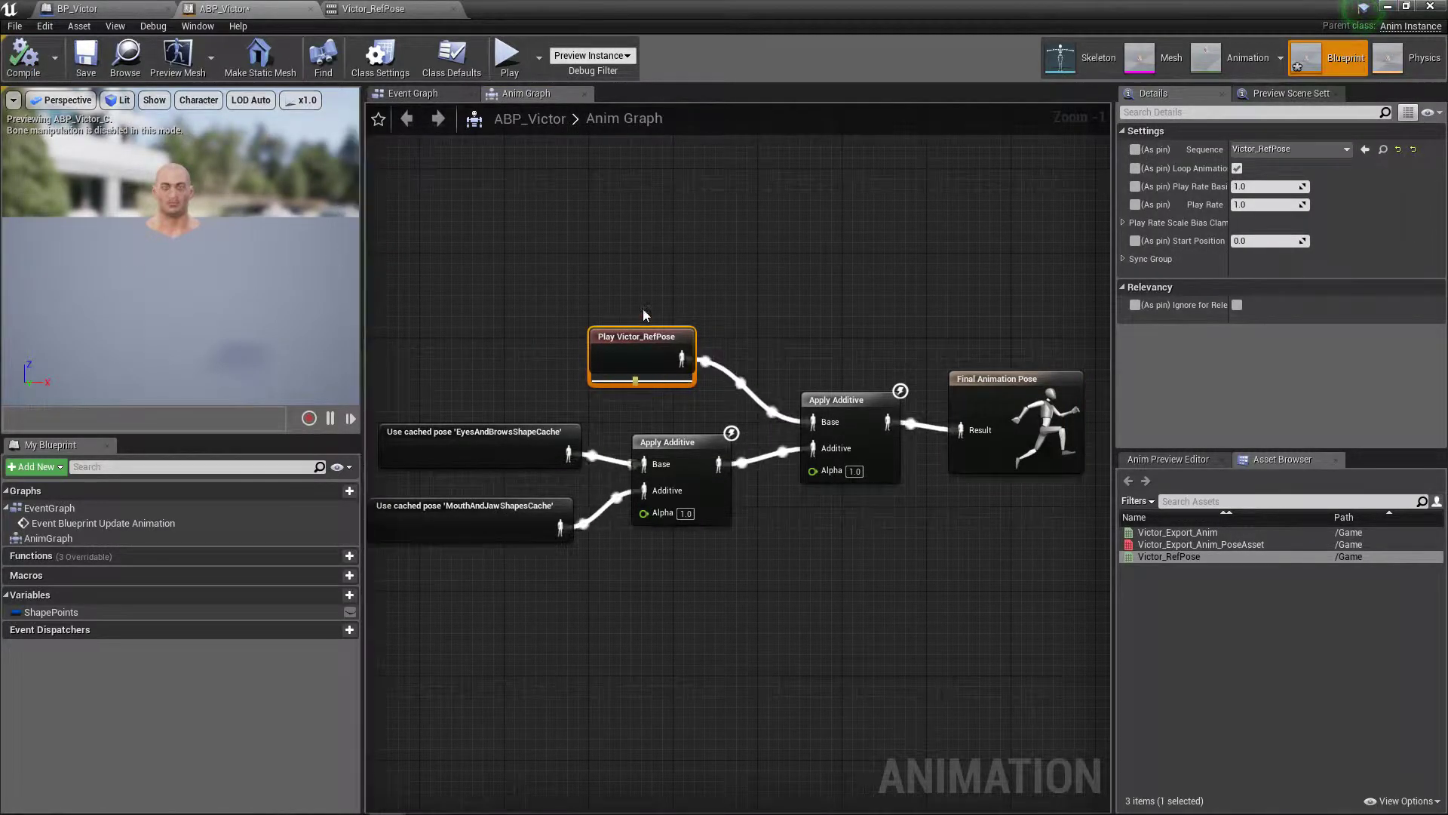
right_drag(625, 292, 700, 313)
scroll(707, 315, up, 1)
right_drag(606, 441, 738, 371)
click(593, 408)
right_drag(711, 189, 744, 369)
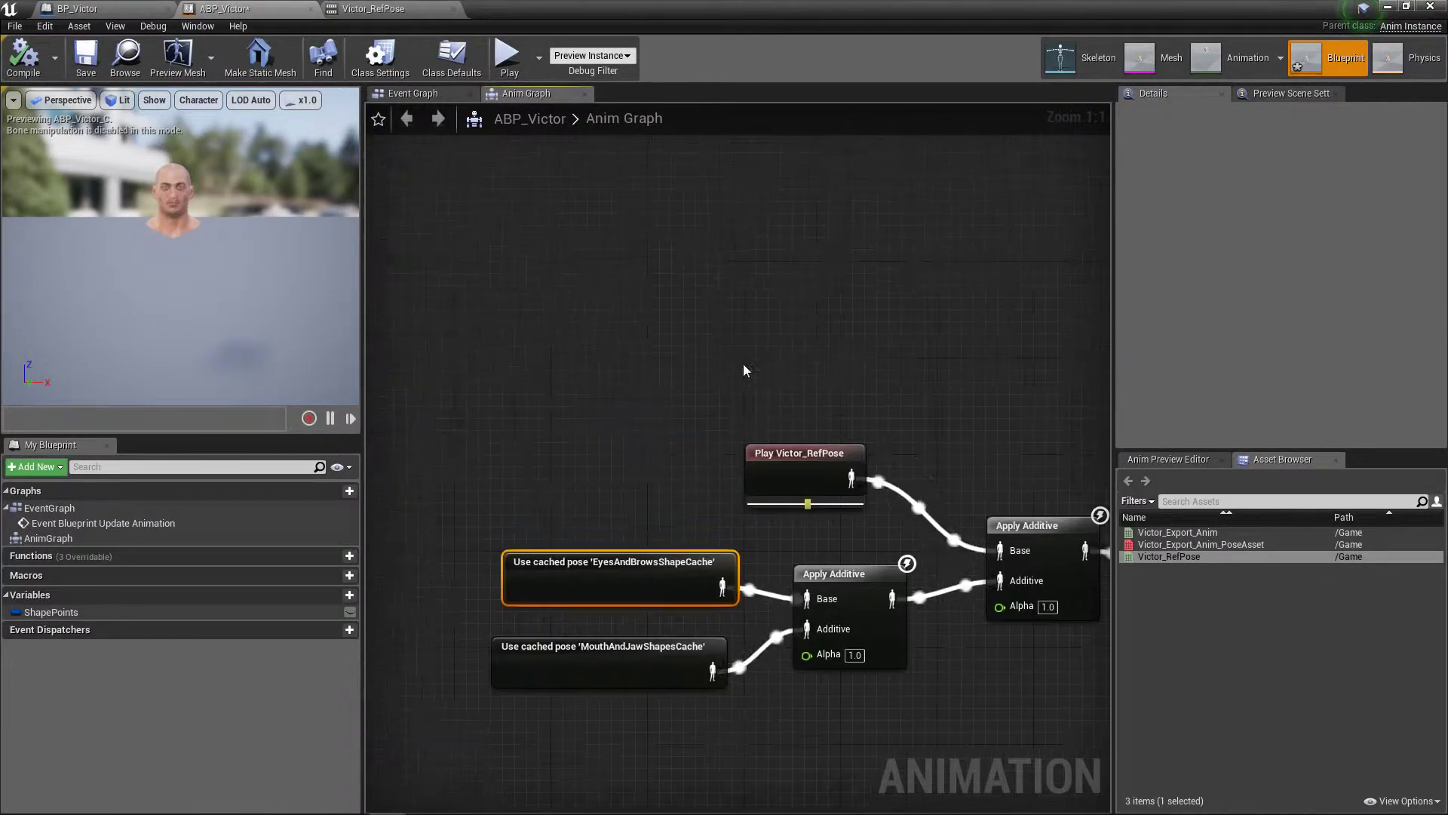
Trace the eyes and mouth shape groups through the MouthAndJawShapesCache node to the final additive blend.
scroll(666, 291, down, 4)
right_drag(430, 135, 914, 683)
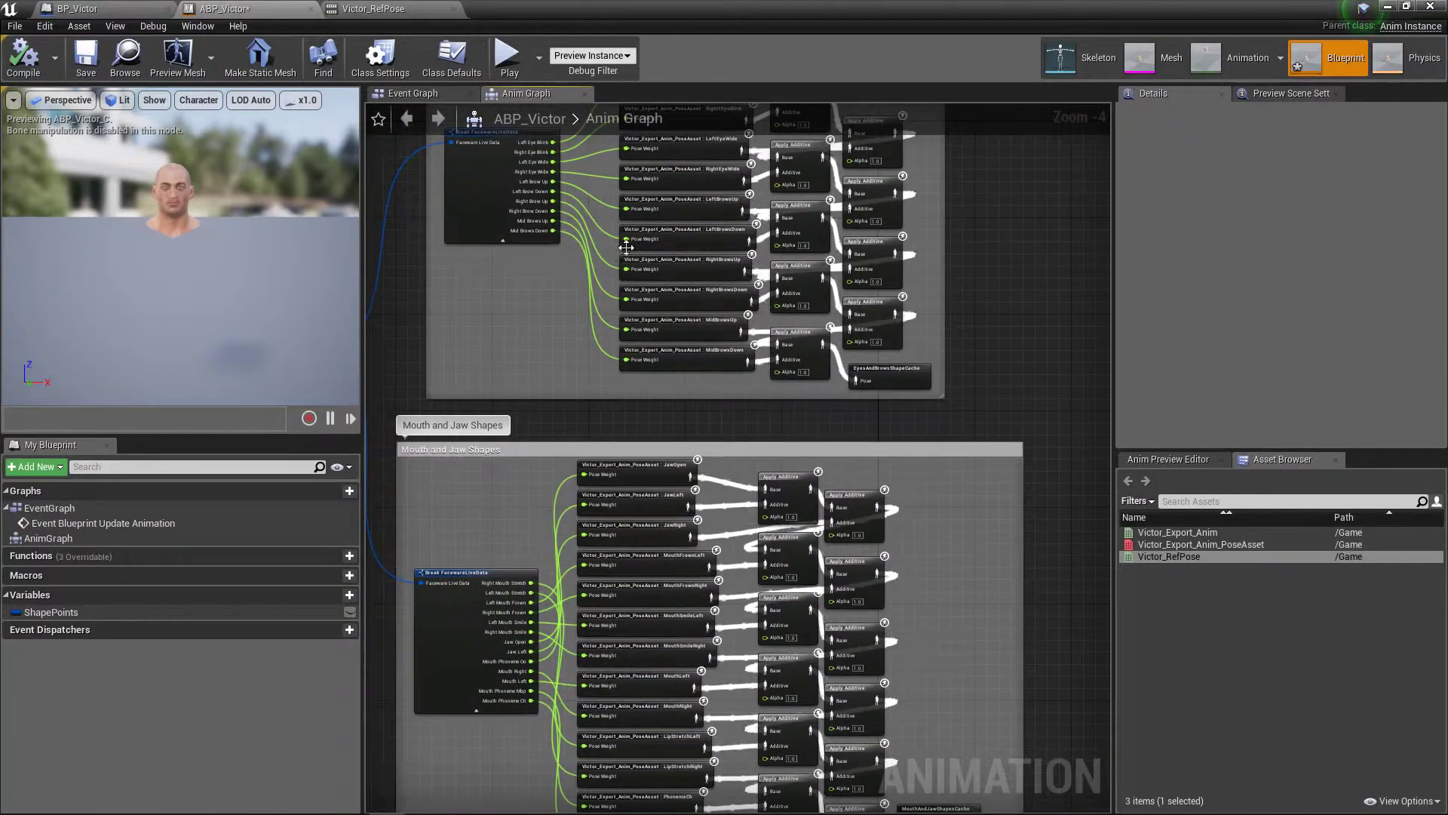
right_drag(593, 232, 617, 380)
right_drag(555, 530, 628, 341)
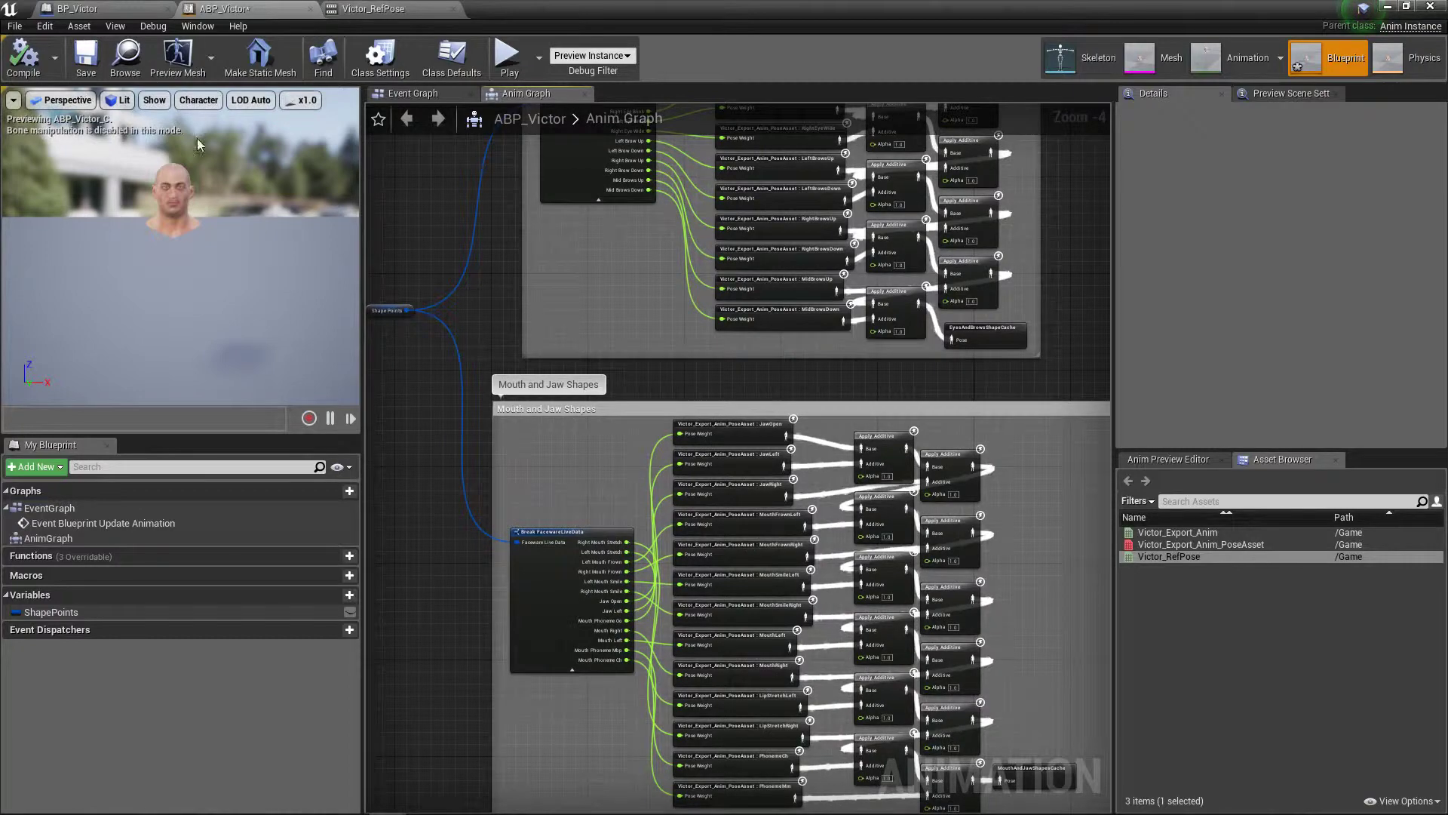
right_drag(922, 503, 723, 319)
scroll(903, 629, up, 4)
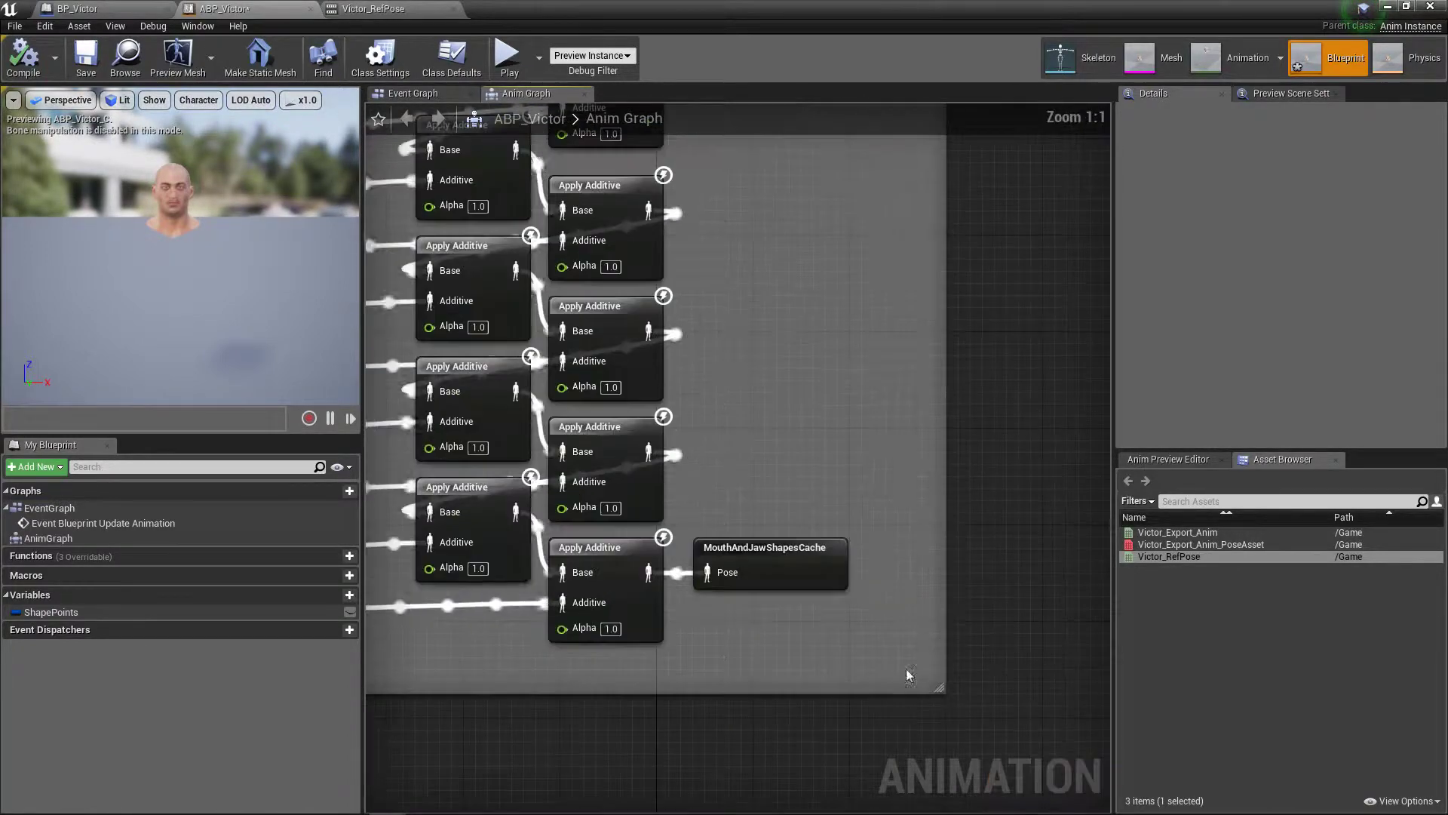
right_drag(944, 711, 625, 379)
right_drag(948, 739, 505, 598)
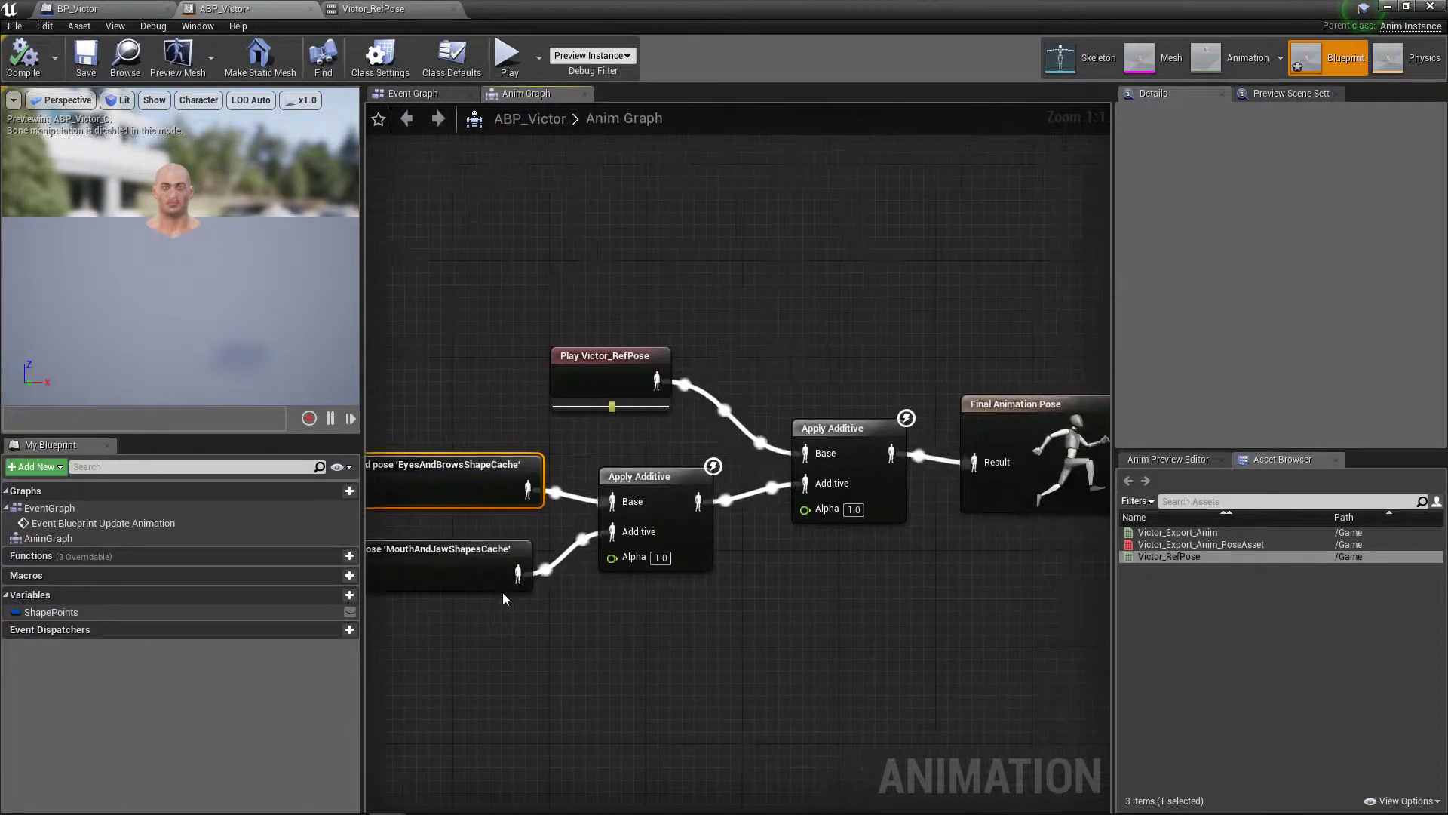
Follow the graph back from the final blend through Mouth and Jaw Shapes to the Shape Points variable node.
scroll(511, 588, down, 2)
right_drag(498, 507, 757, 510)
scroll(634, 434, down, 4)
right_drag(632, 433, 926, 475)
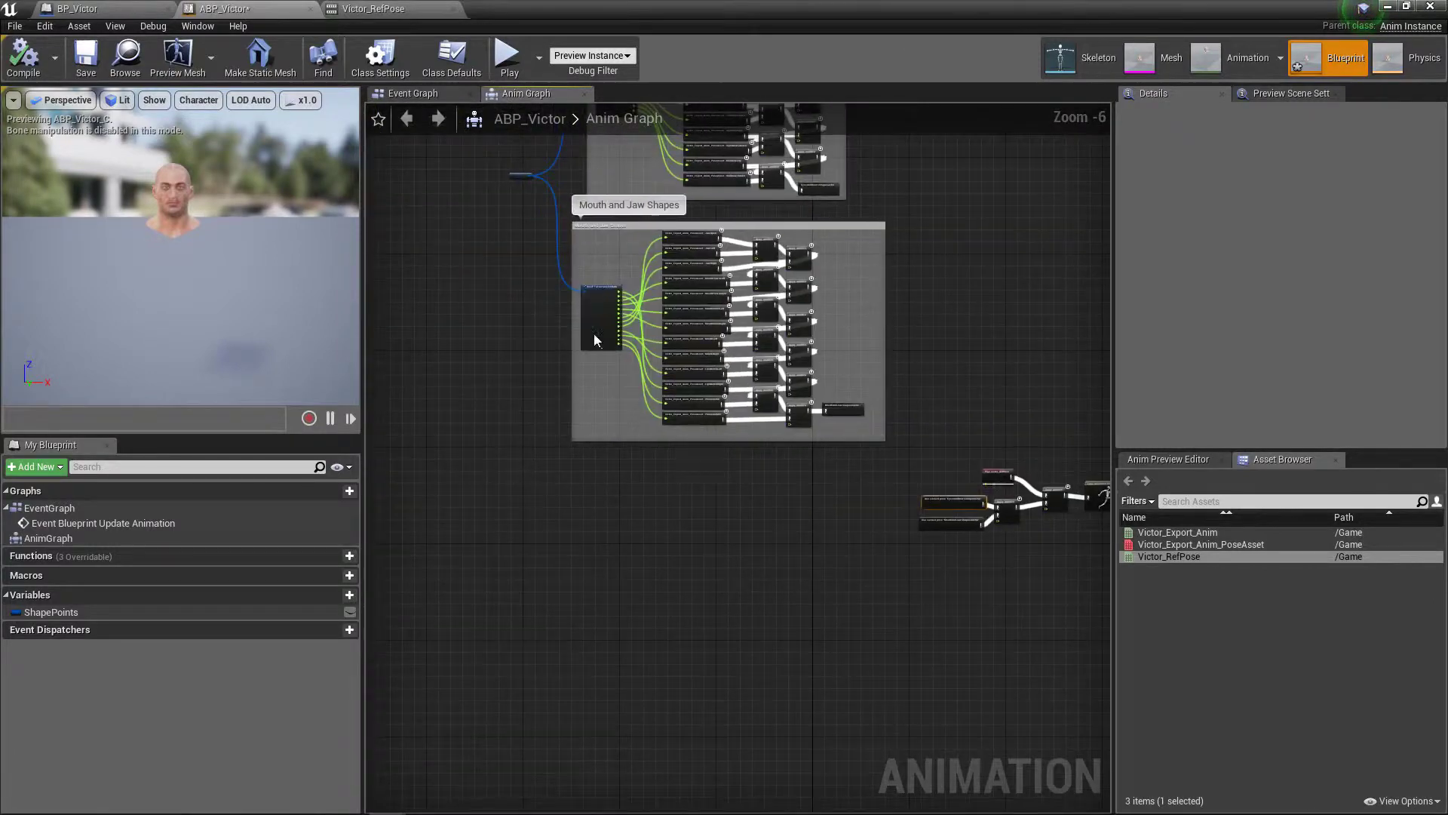
scroll(595, 336, up, 2)
right_drag(385, 242, 538, 516)
scroll(538, 249, up, 1)
scroll(539, 249, up, 3)
right_drag(669, 331, 598, 284)
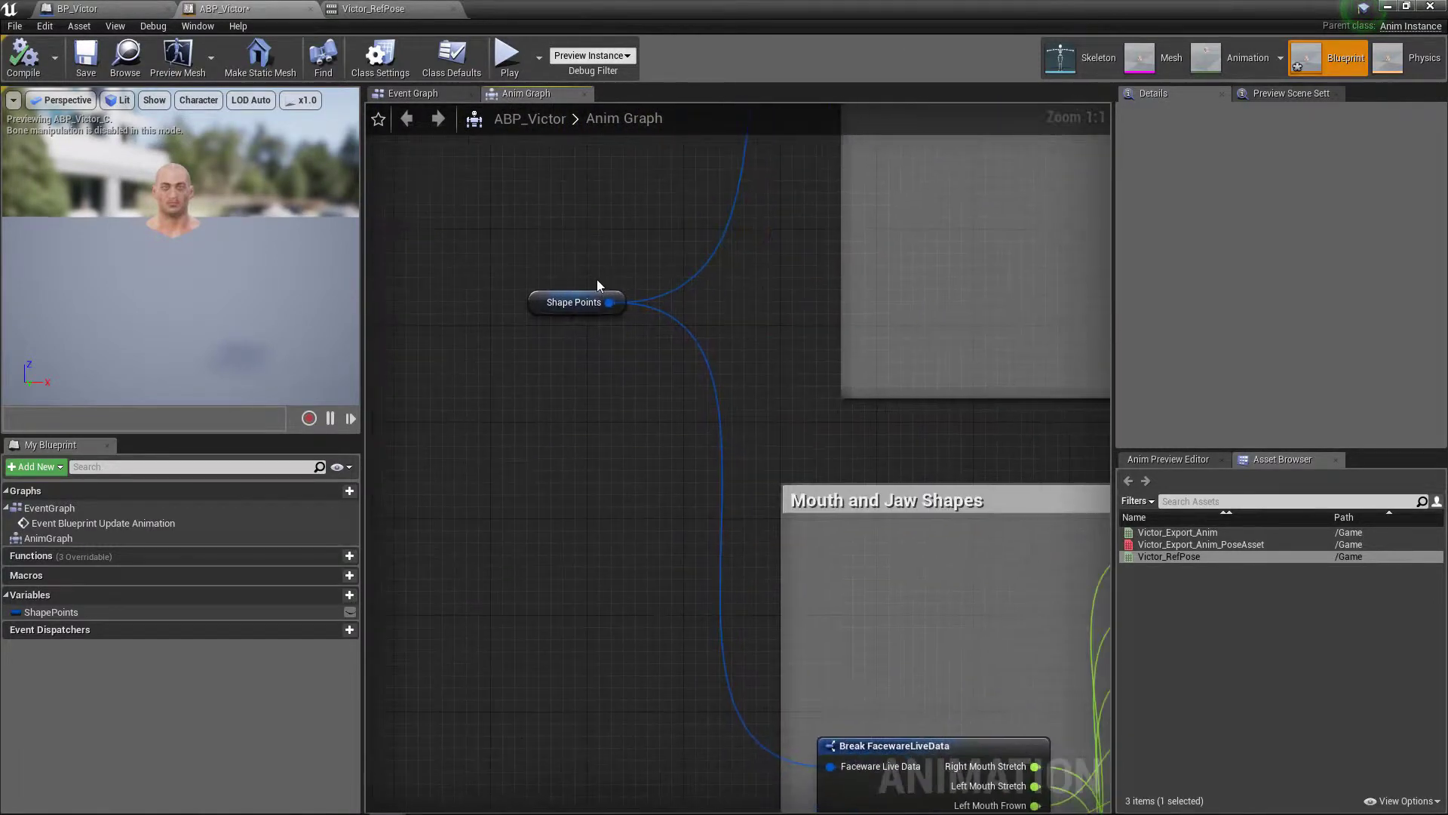
Trace the Shape Points variable to the Break FacewareLiveData node in the Eyes and Brows group.
right_drag(770, 404, 717, 404)
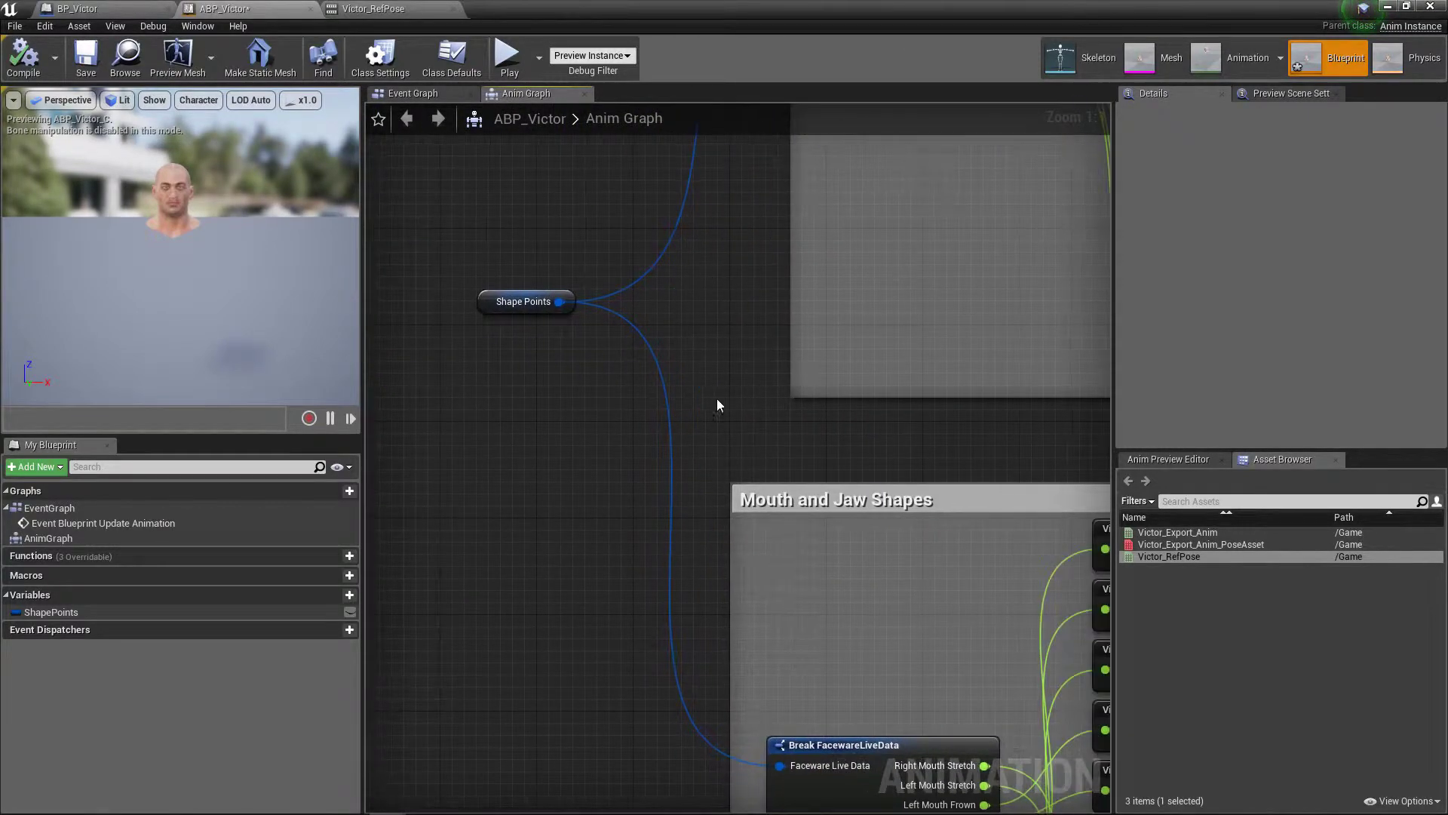
click(547, 299)
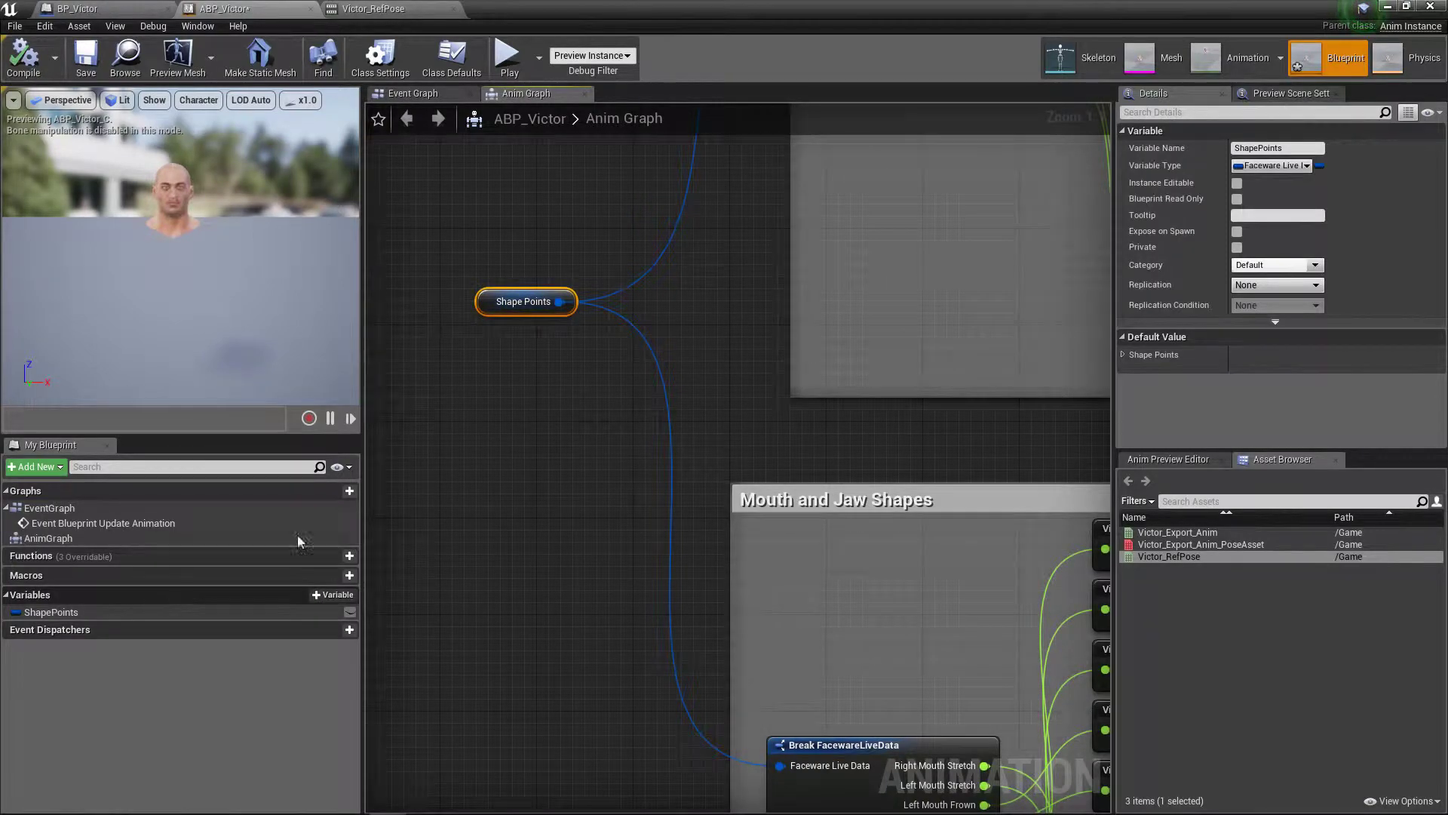
scroll(604, 464, down, 3)
right_drag(603, 463, 725, 670)
right_drag(741, 267, 656, 385)
scroll(657, 385, up, 3)
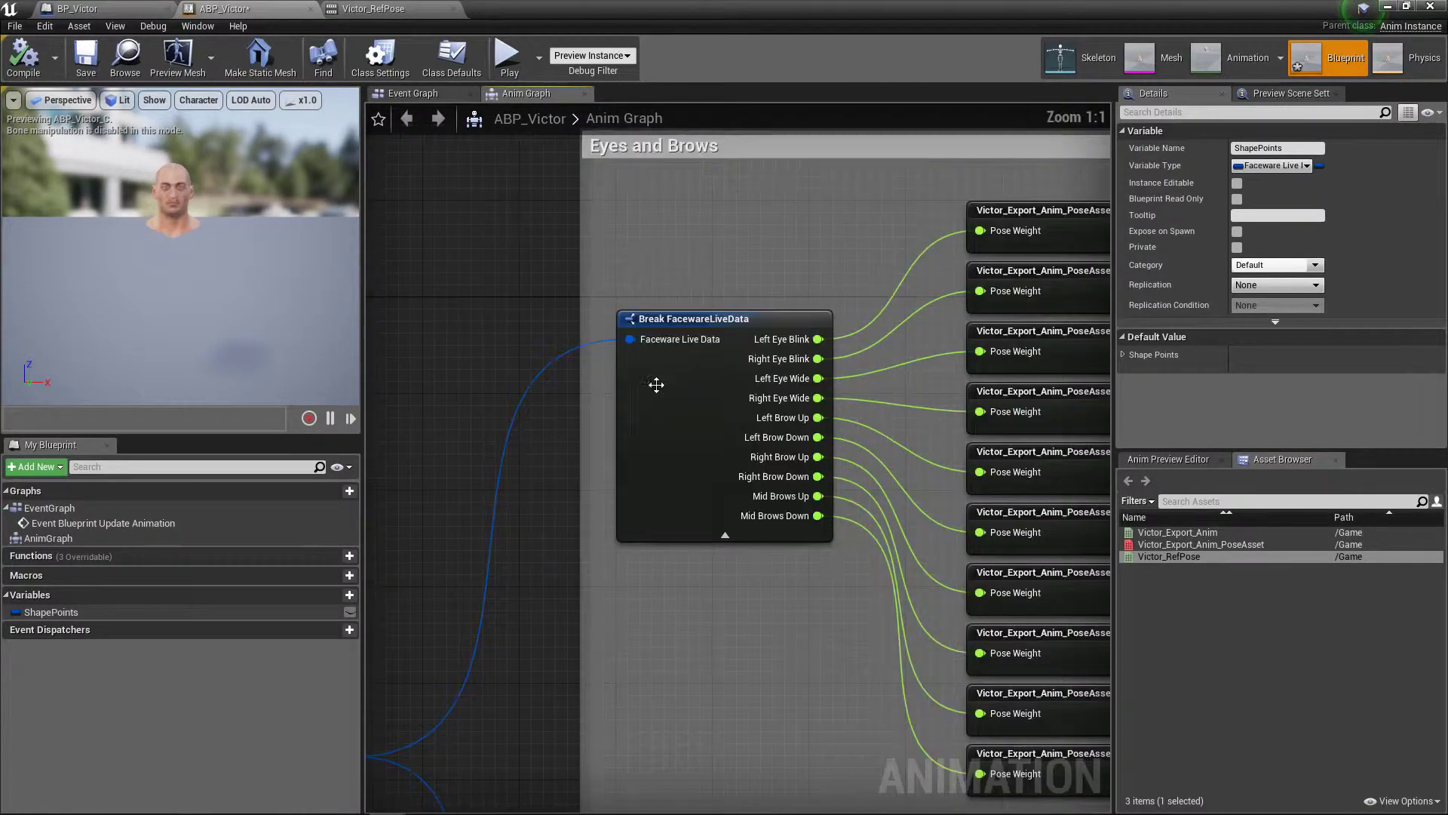
click(715, 444)
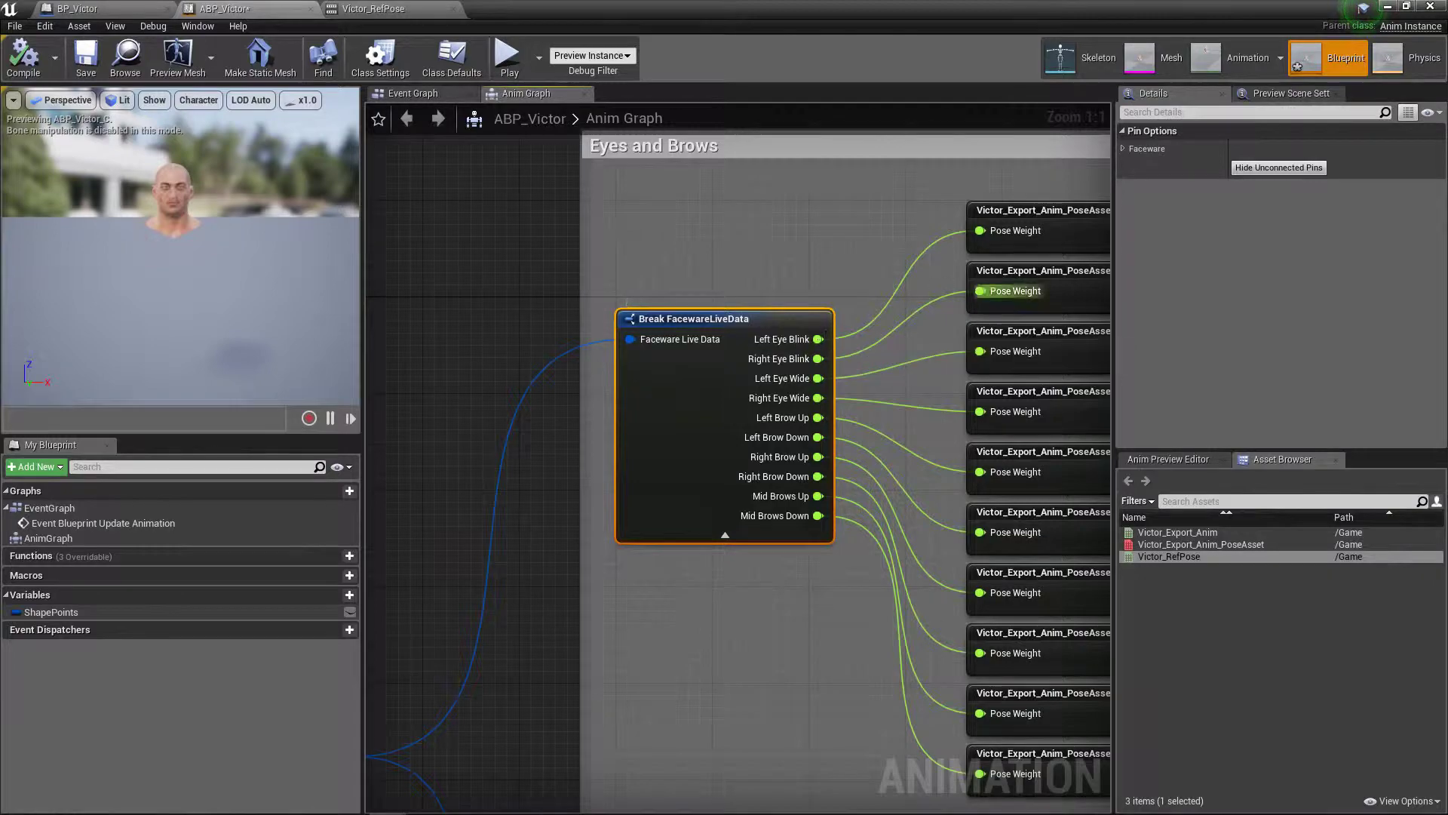
Follow the eye and brow pose nodes from LeftEyeBlink through their Apply Additive nodes to the EyesAndBrowsShapeCache node.
right_drag(1041, 291, 751, 294)
click(799, 252)
right_drag(800, 252, 614, 218)
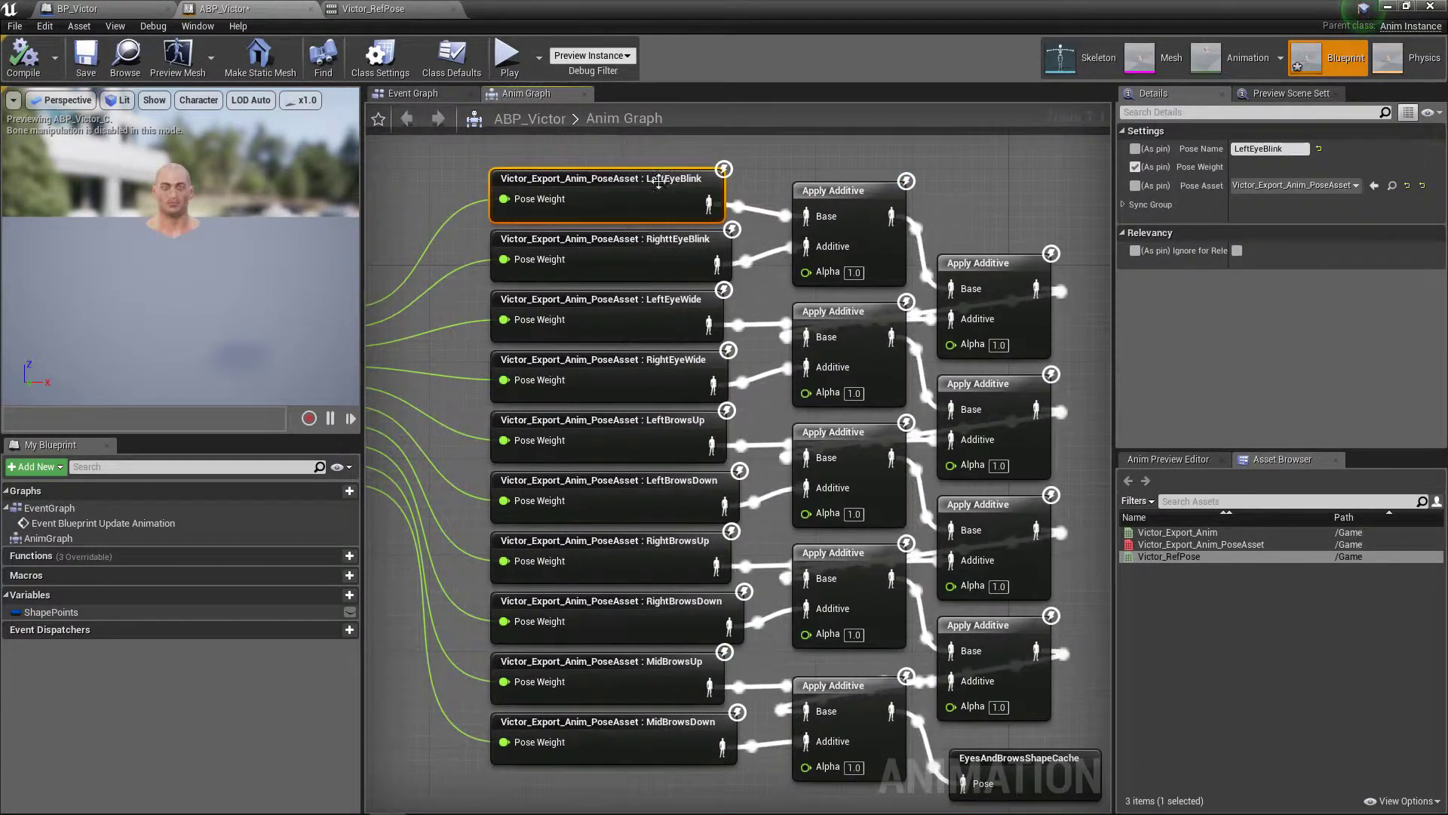
right_drag(711, 546, 616, 246)
scroll(668, 375, down, 1)
mouse_move(872, 371)
right_down()
mouse_move(880, 438)
mouse_move(853, 340)
right_up()
click(872, 432)
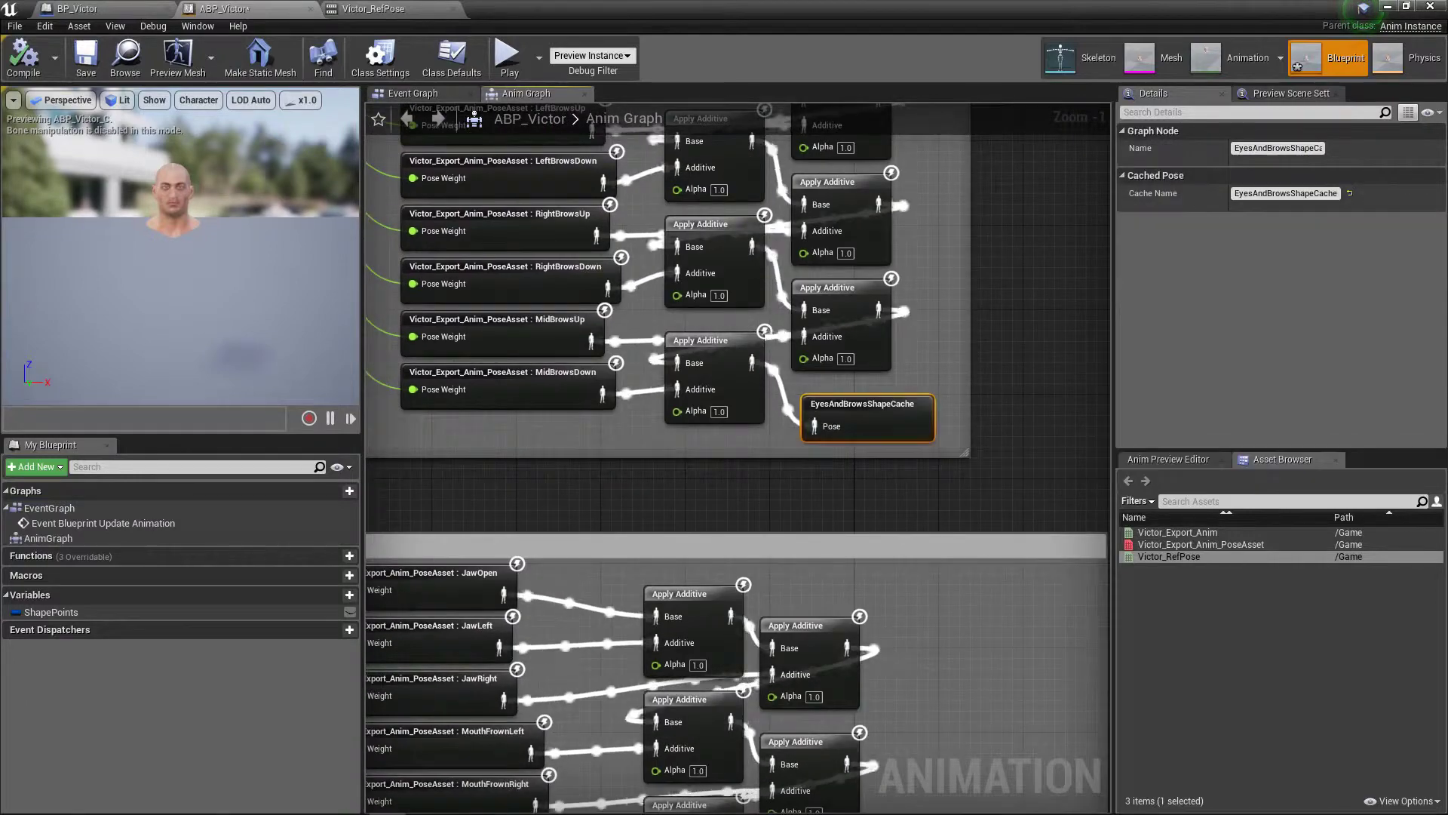
Review the mouth and jaw blend chain, the cached poses feeding the Final Animation Pose, and the ShapePoints variable.
right_drag(892, 469, 814, 333)
right_drag(877, 565, 832, 370)
mouse_move(843, 538)
right_down()
mouse_move(812, 397)
mouse_move(765, 306)
right_up()
right_drag(782, 618, 763, 381)
right_drag(797, 476, 478, 199)
right_drag(725, 488, 441, 479)
right_drag(800, 457, 938, 467)
scroll(714, 369, down, 1)
right_drag(774, 380, 700, 377)
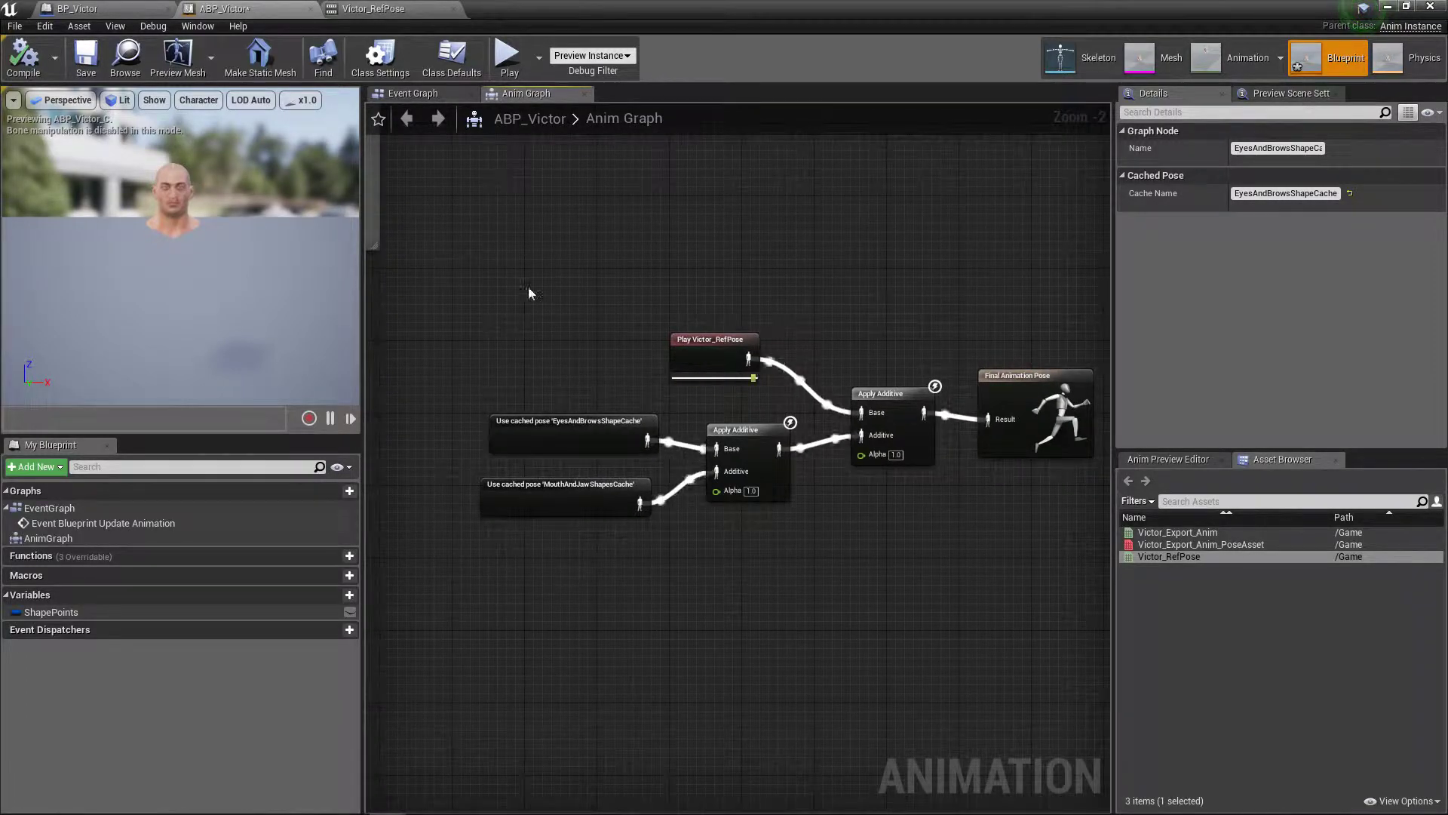
click(989, 401)
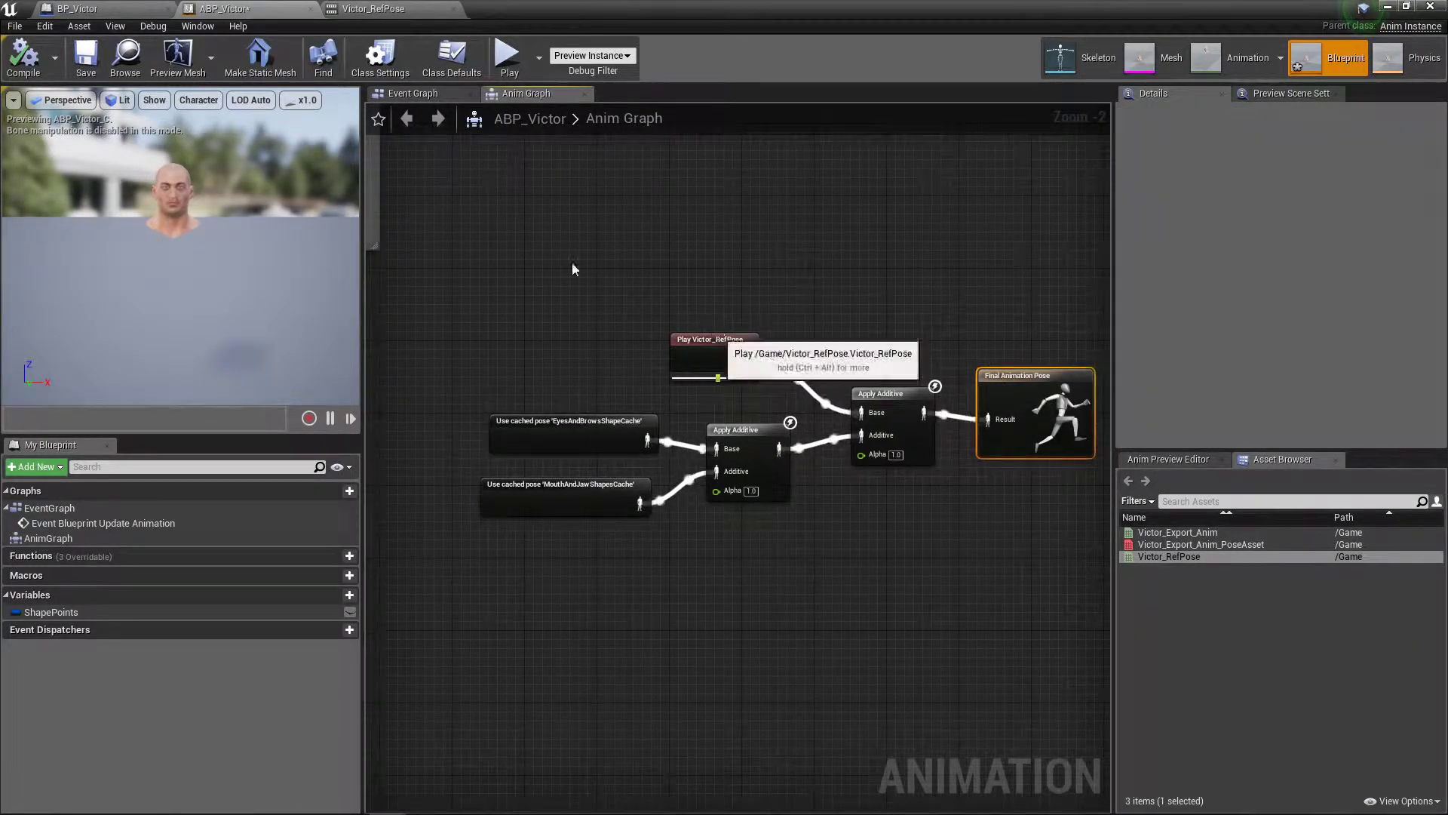
right_drag(652, 280, 749, 284)
right_drag(536, 410, 816, 446)
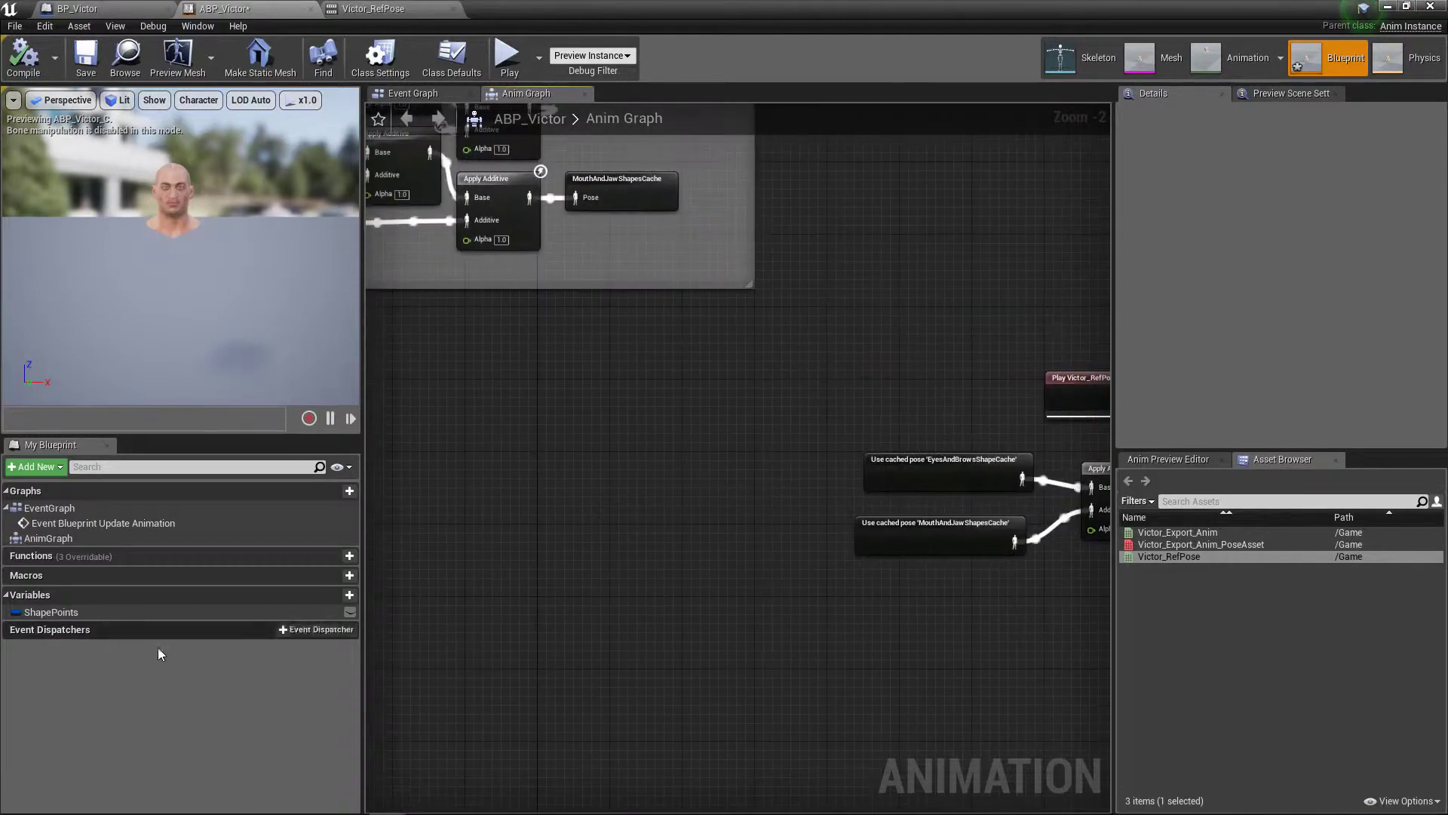
click(95, 613)
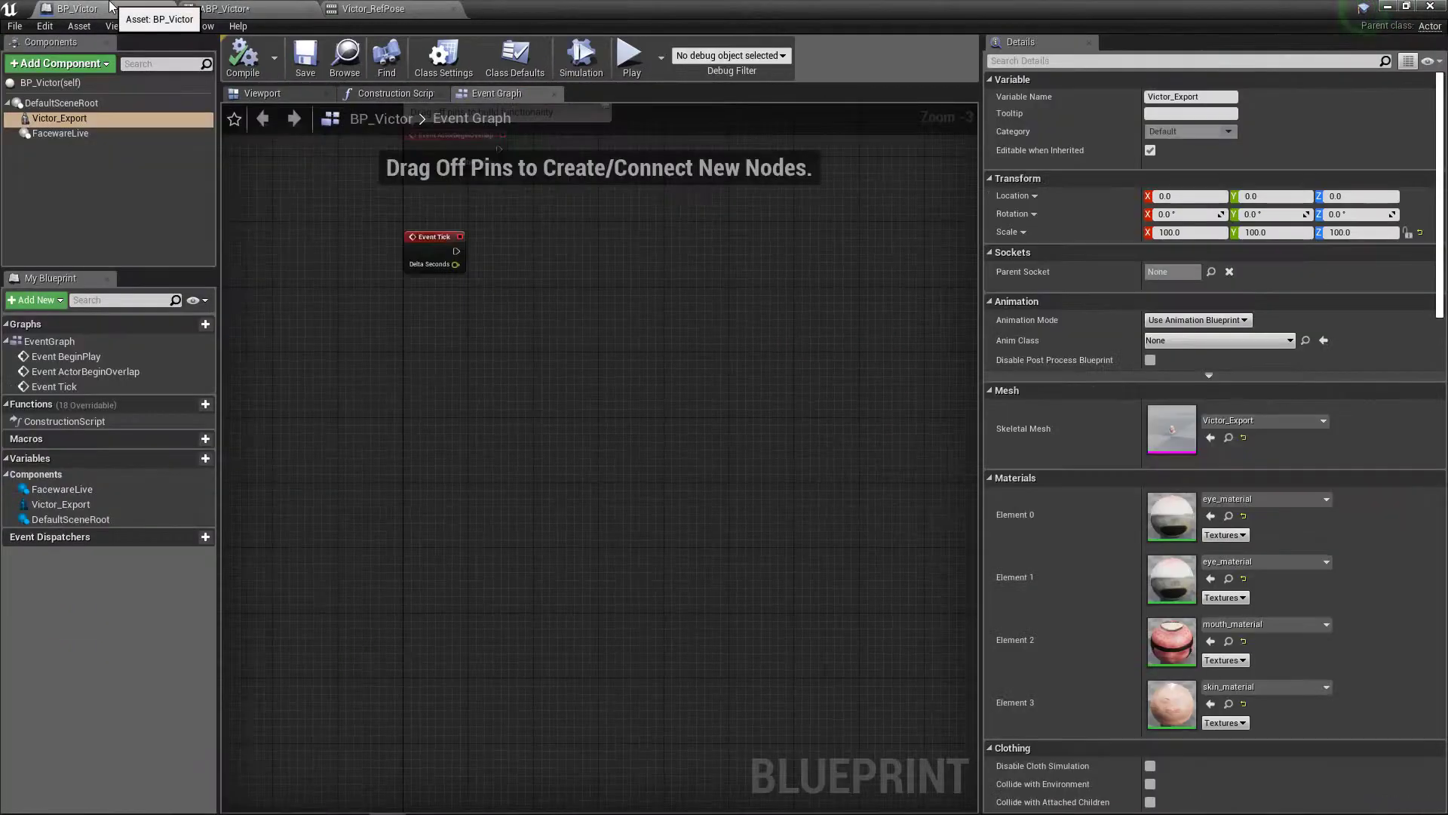
In BP_Victor, set the Anim Class of the Victor_Export component to ABP_Victor.
click(76, 8)
scroll(467, 445, up, 2)
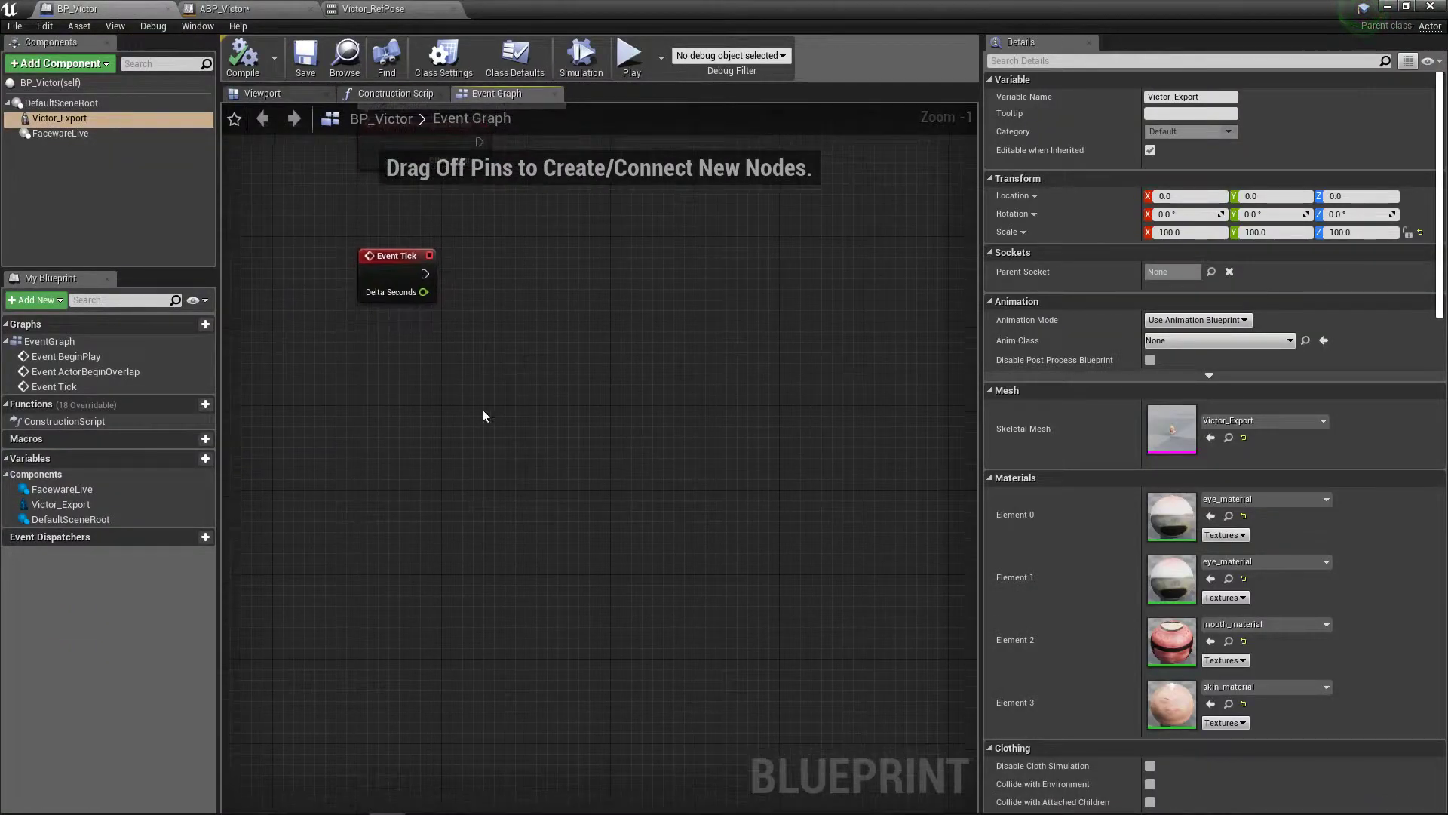
right_drag(330, 131, 332, 153)
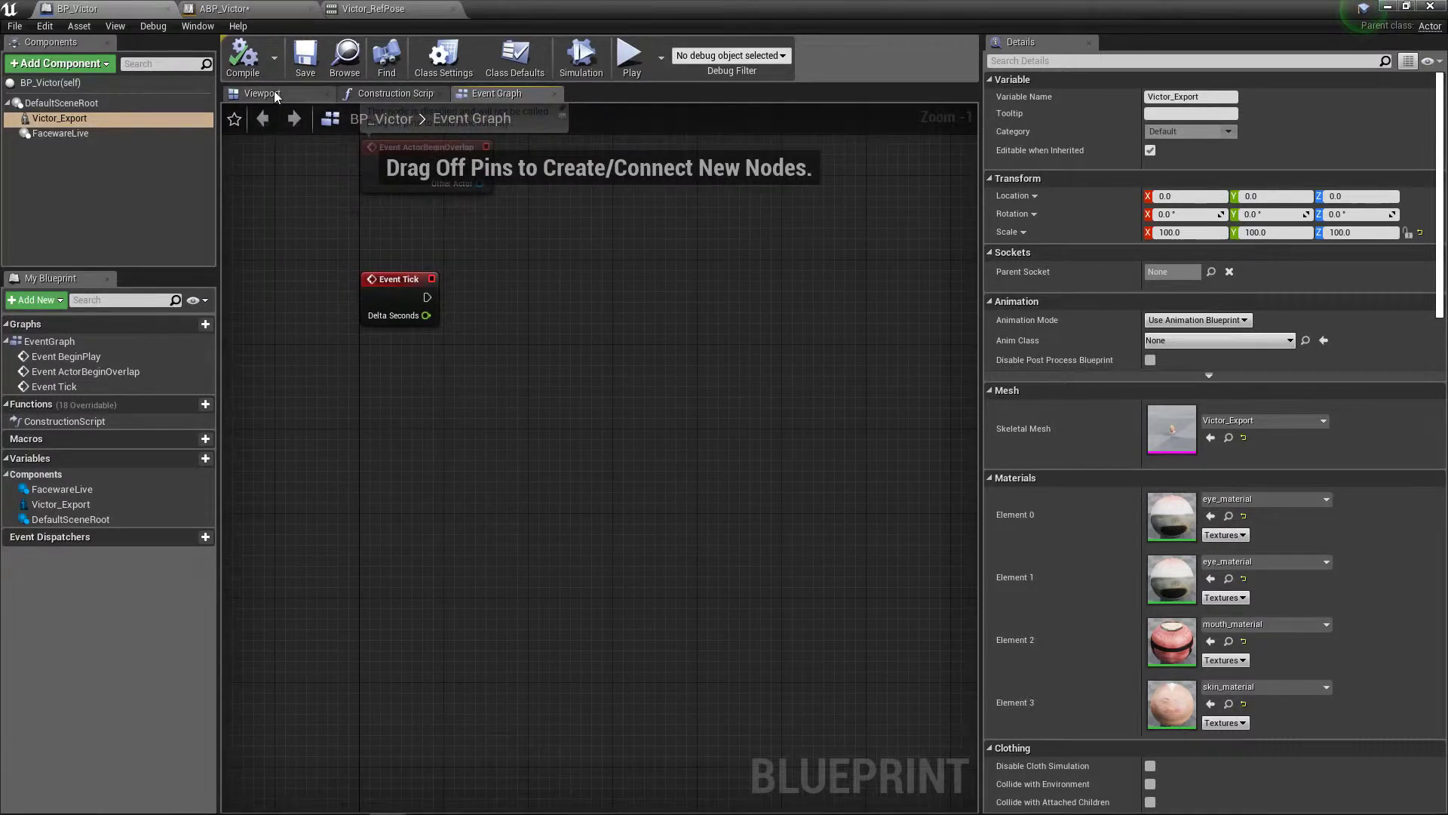
click(276, 96)
key(f)
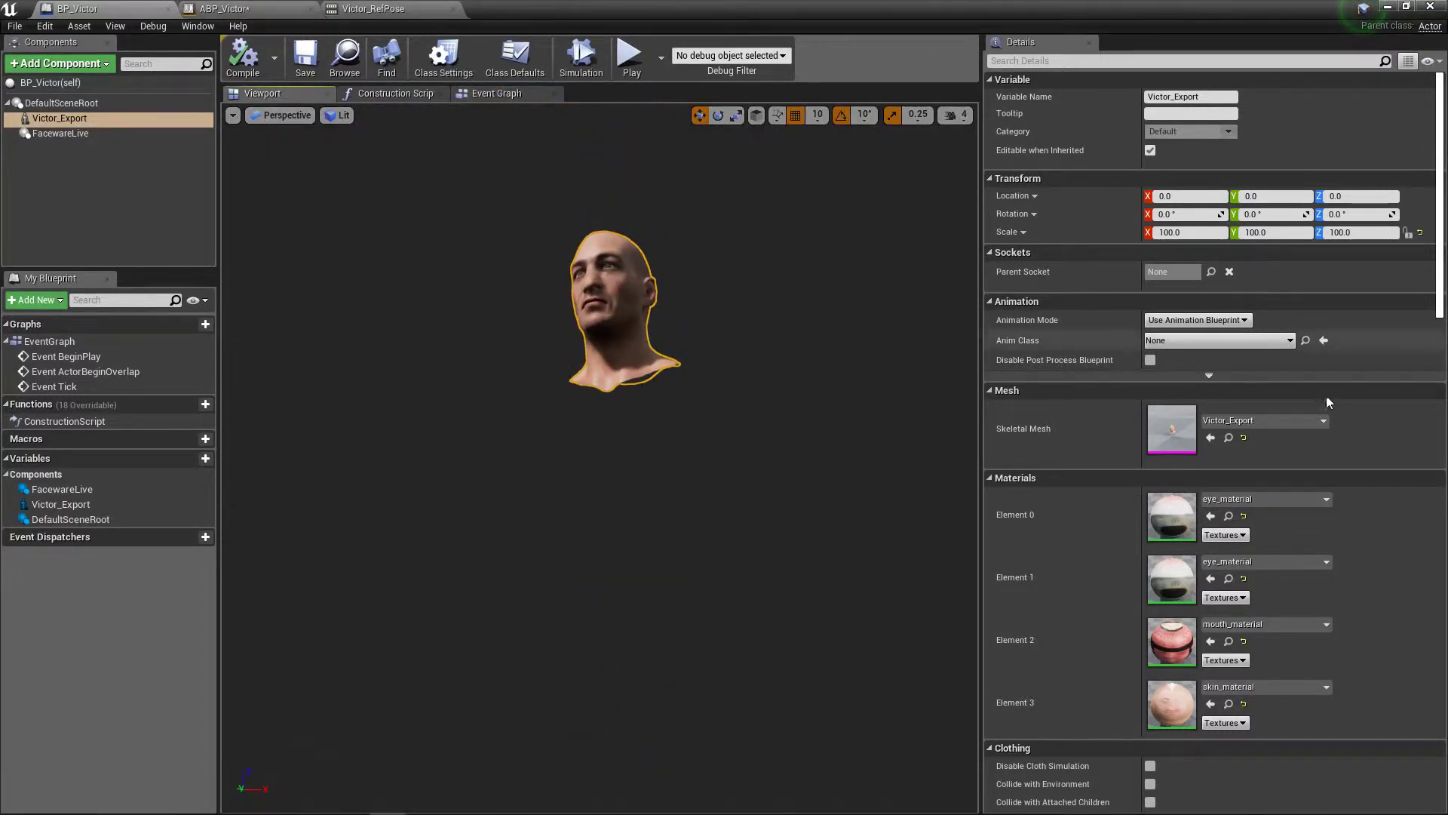
click(1213, 341)
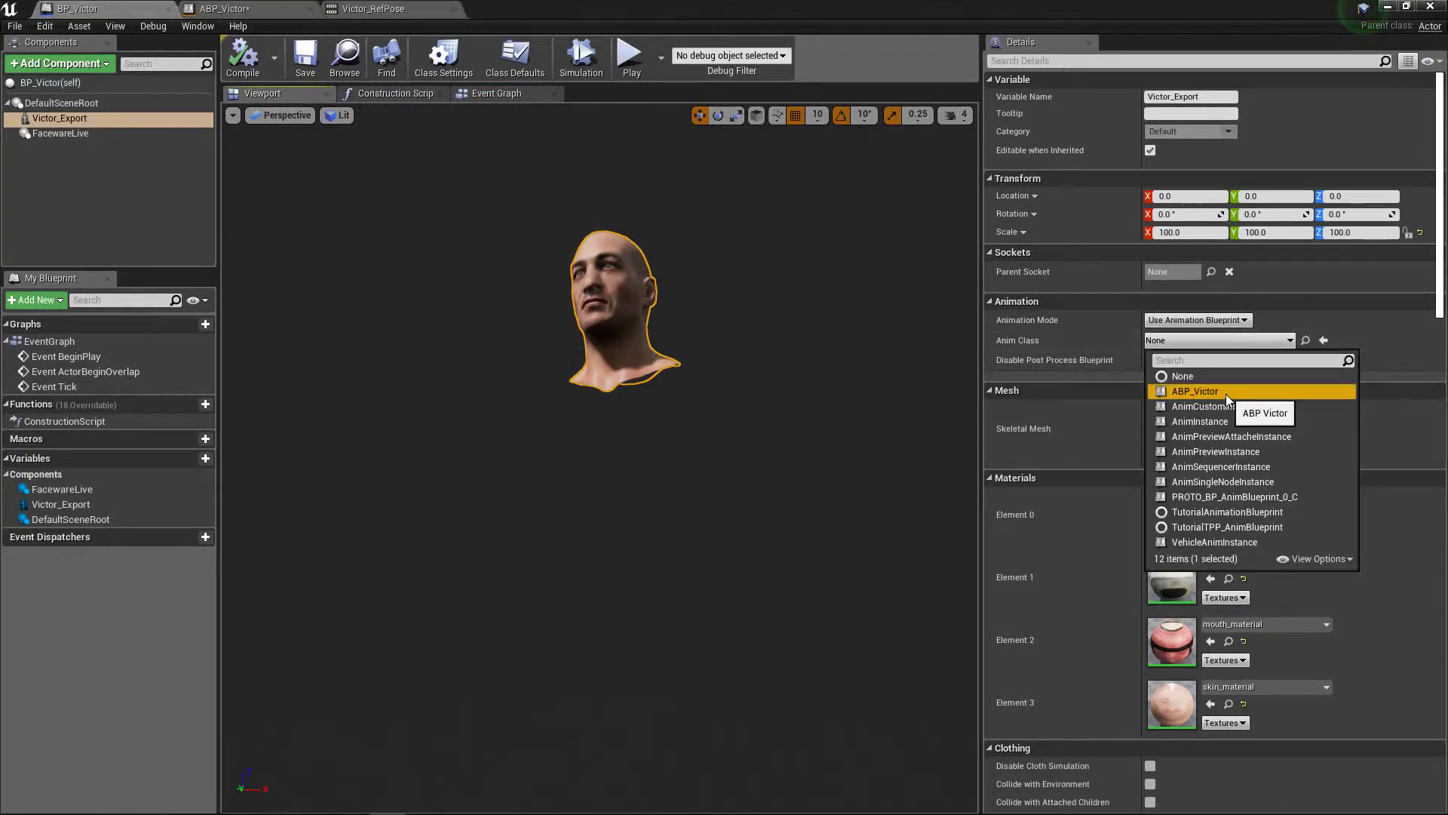
click(1225, 392)
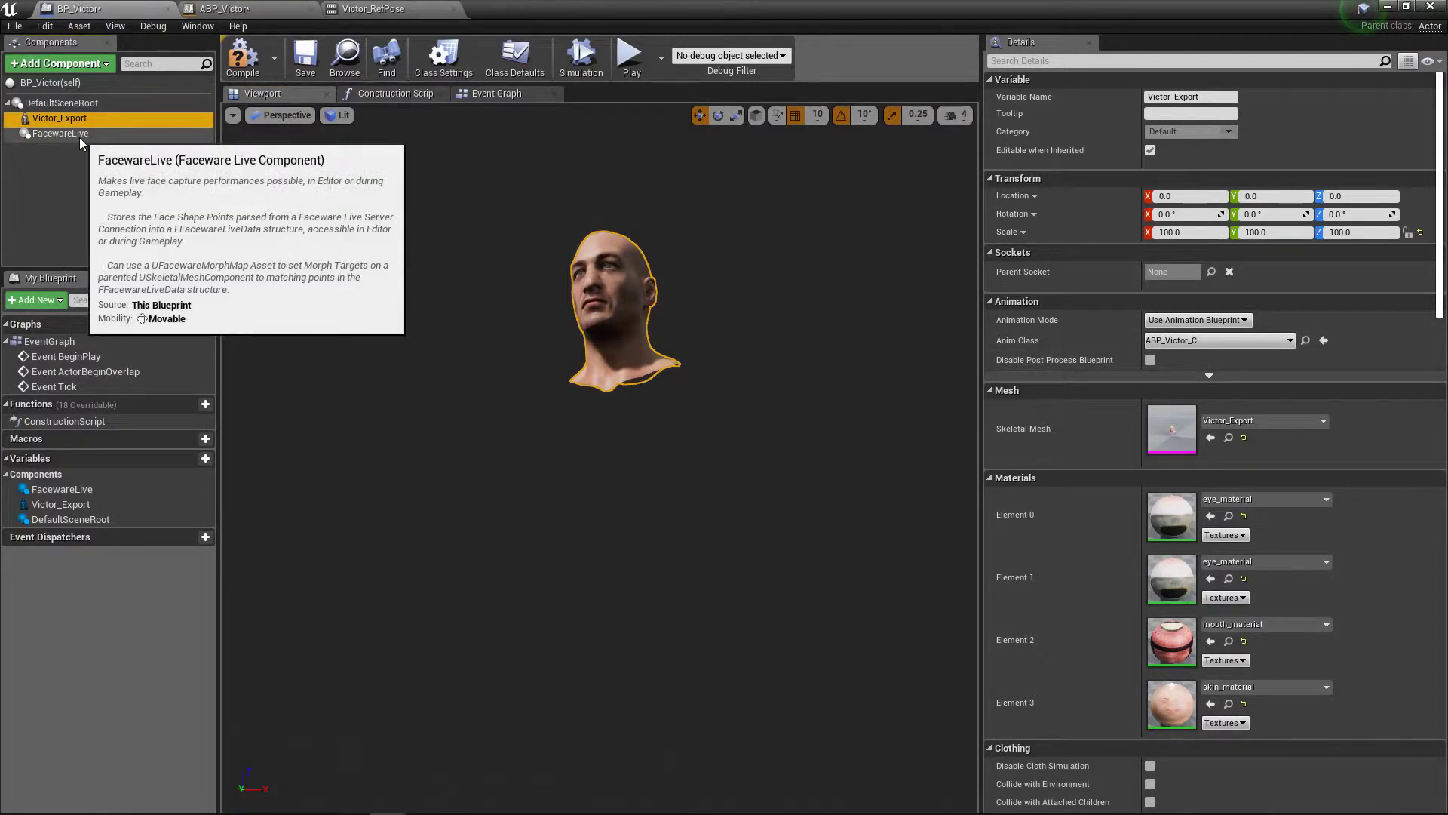
Place a Victor_Export reference in the BP_Victor Event Graph and connect a Get Anim Instance node to it.
click(516, 93)
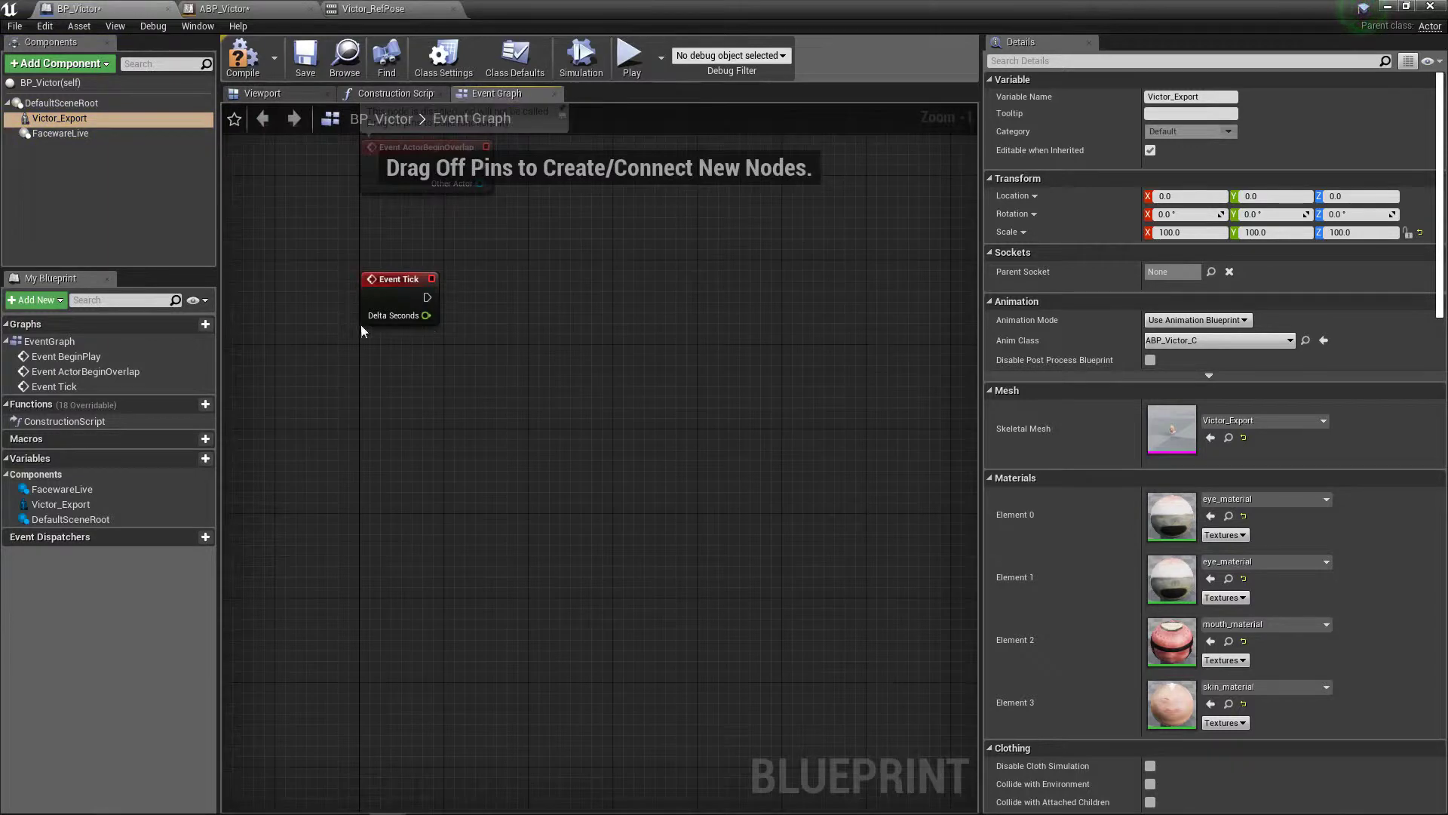
drag(85, 118, 557, 439)
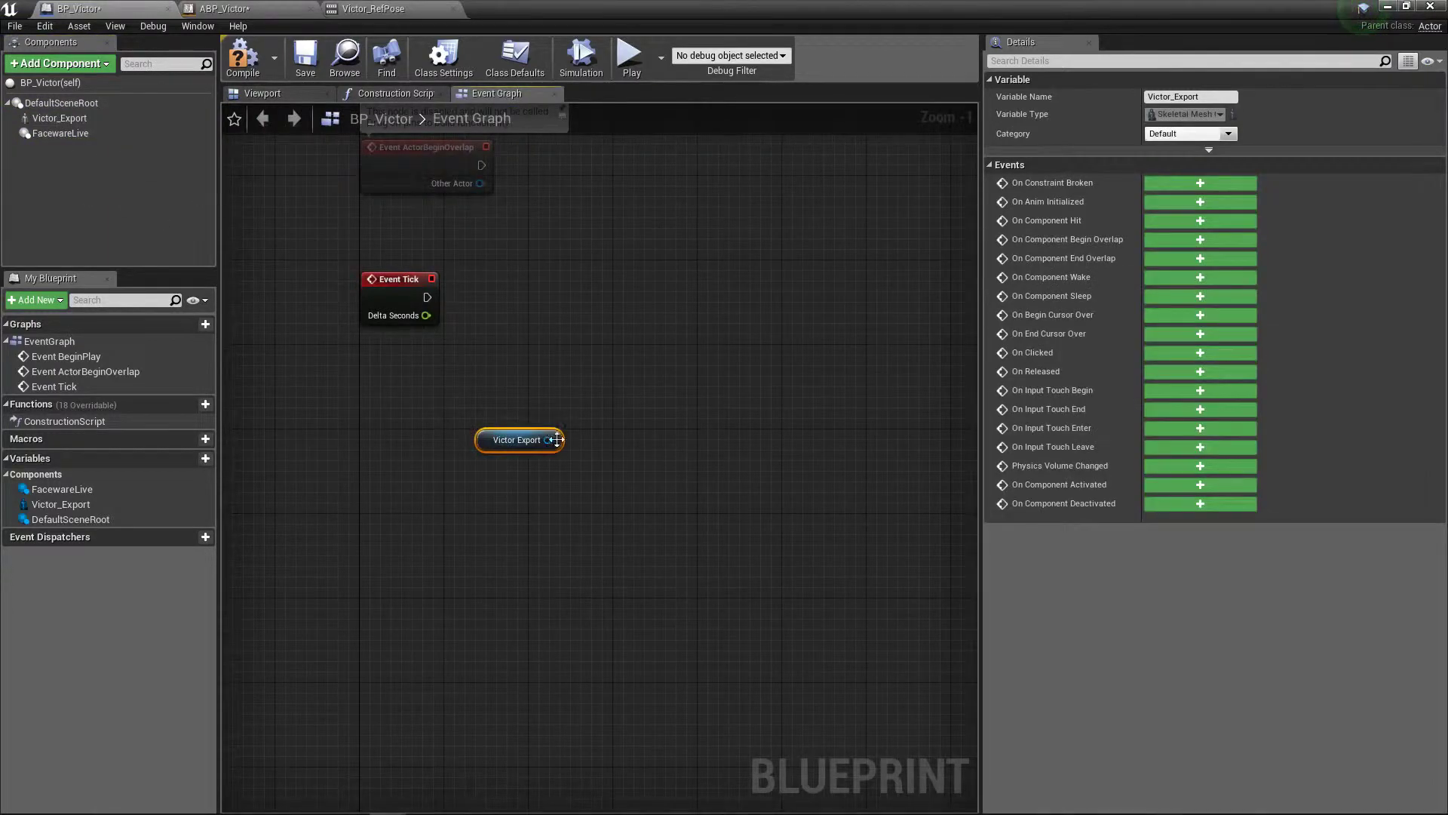
drag(653, 389, 653, 387)
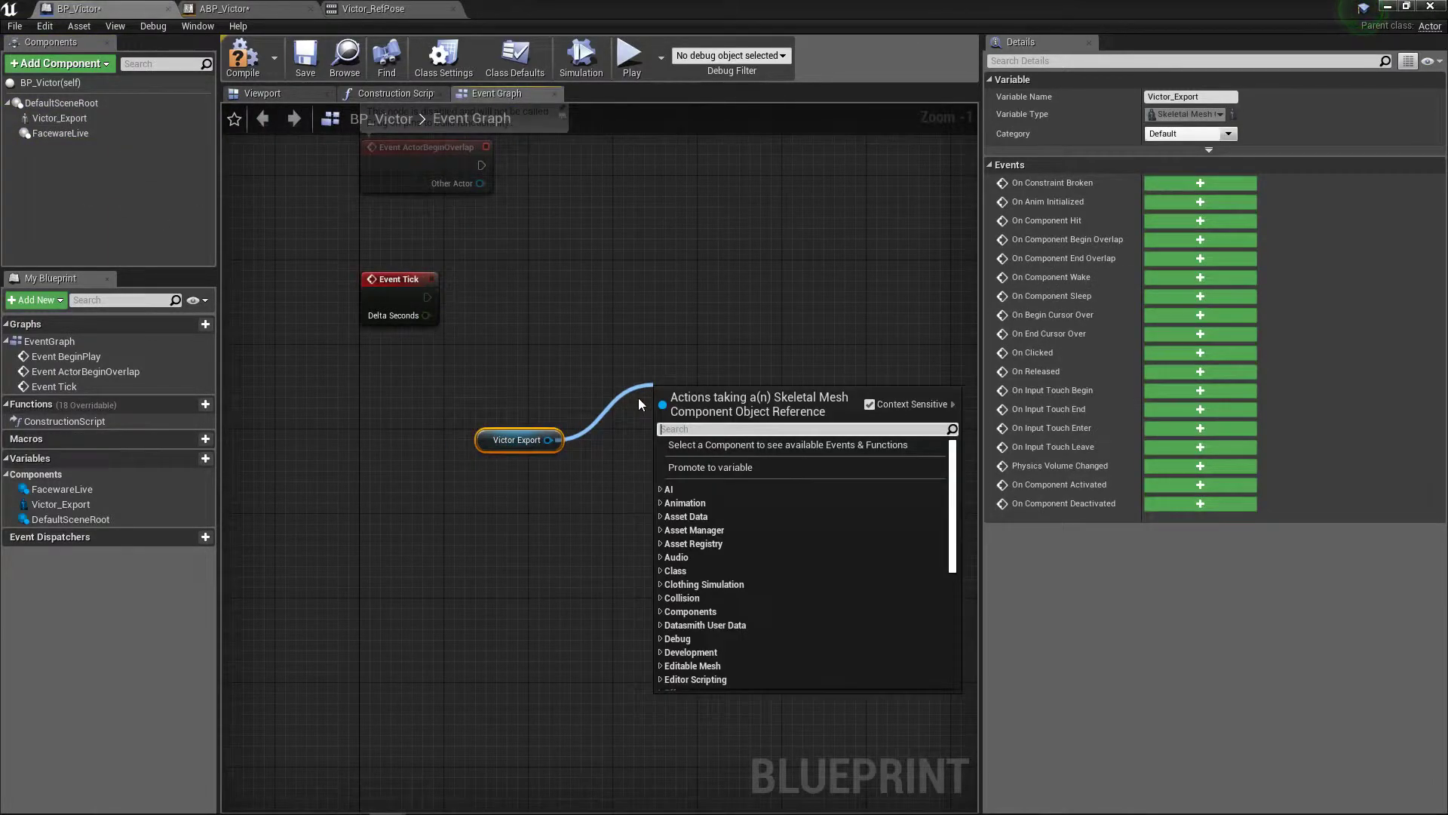
text(get a)
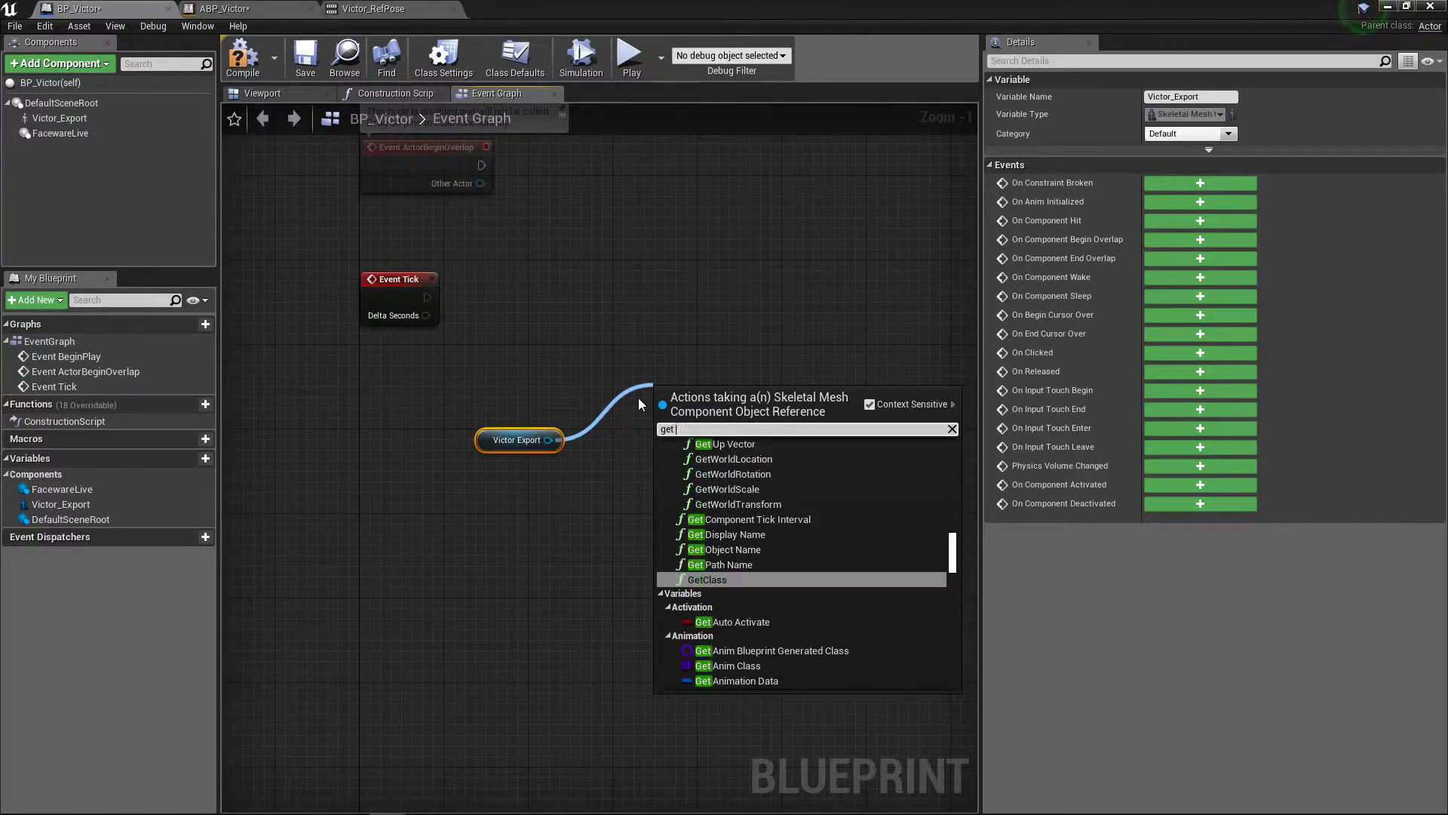
text(nima)
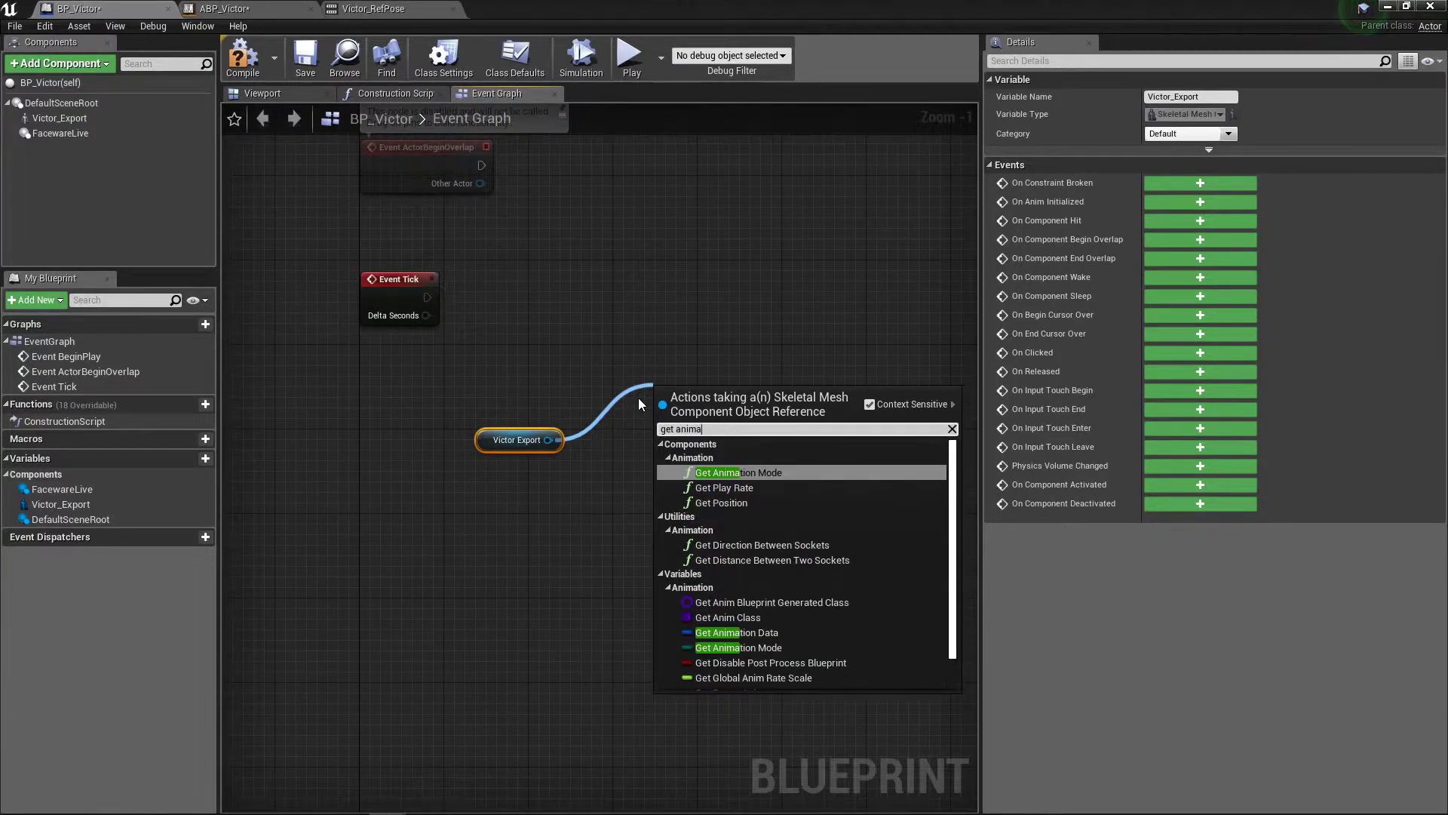
key(shift+Left)
key(shift+Left)
key(shift+Left)
key(shift+Left)
key(shift+Left)
key(shift+Left)
key(shift+Left)
key(shift+Left)
key(shift+Left)
text(anim)
key(Down)
key(Down)
key(Down)
key(Down)
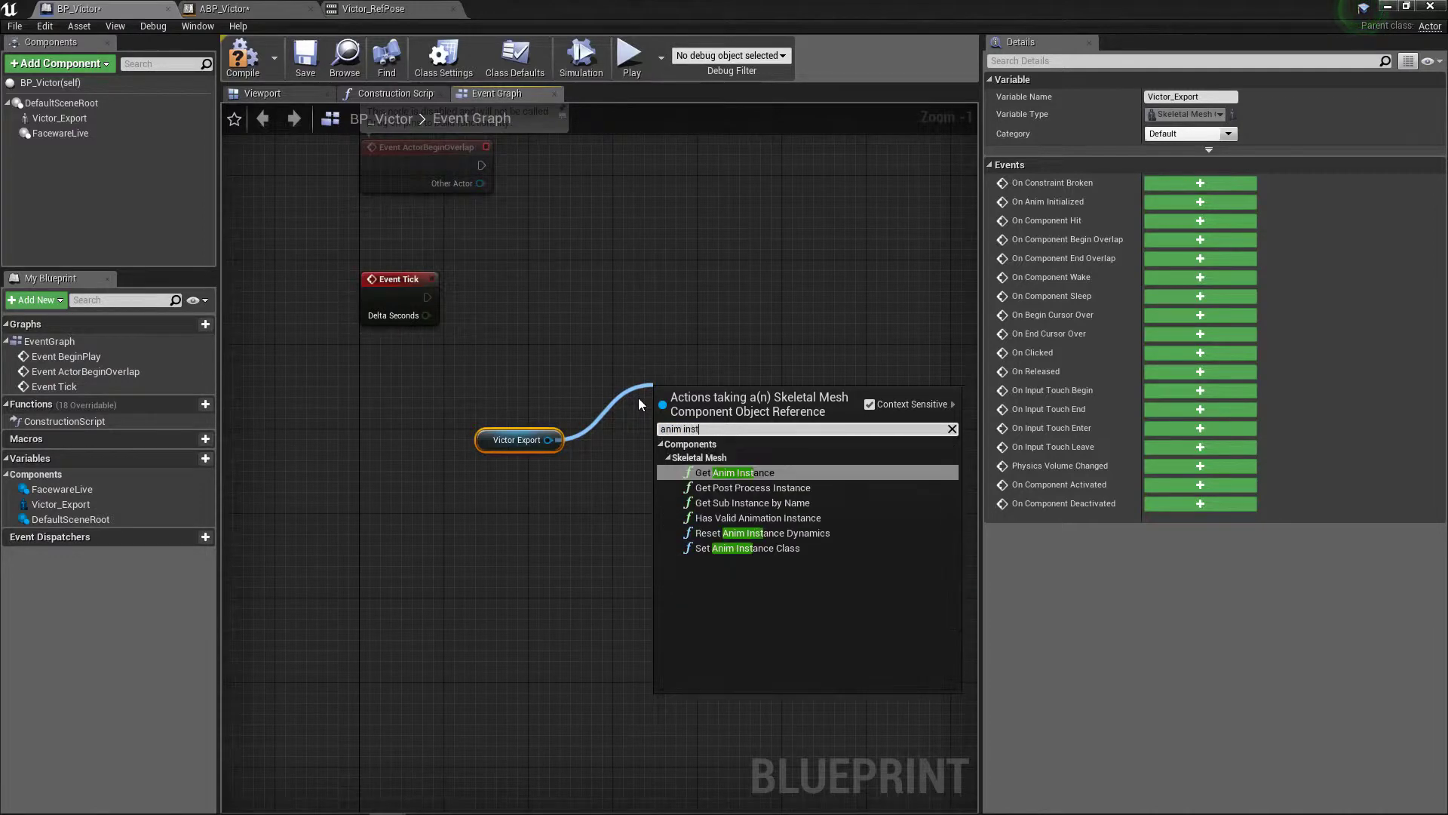
key(Return)
Add a Cast To ABP_Victor node fed by the Return Value of Get Anim Instance.
drag(776, 396, 854, 346)
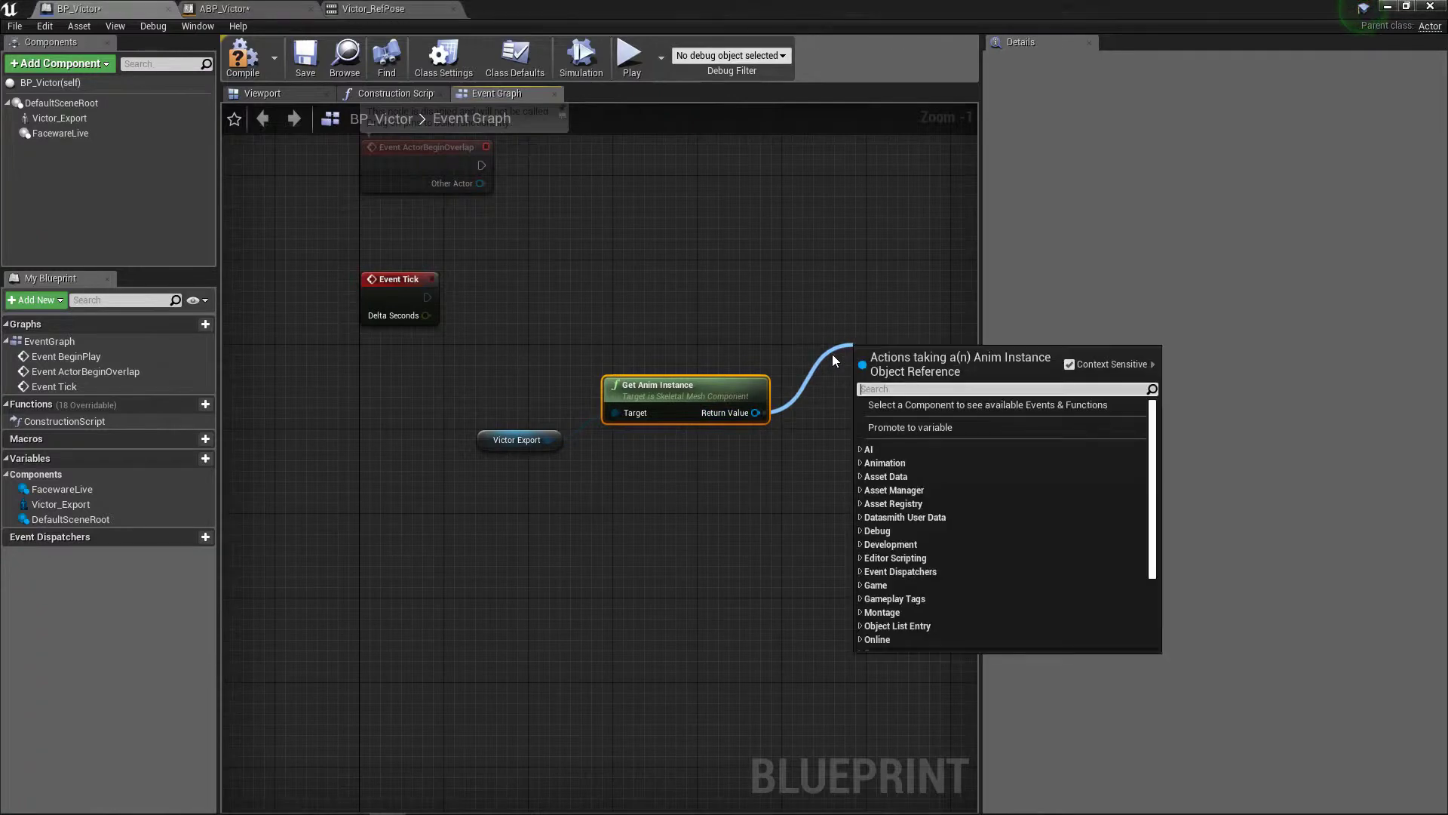
text(cast)
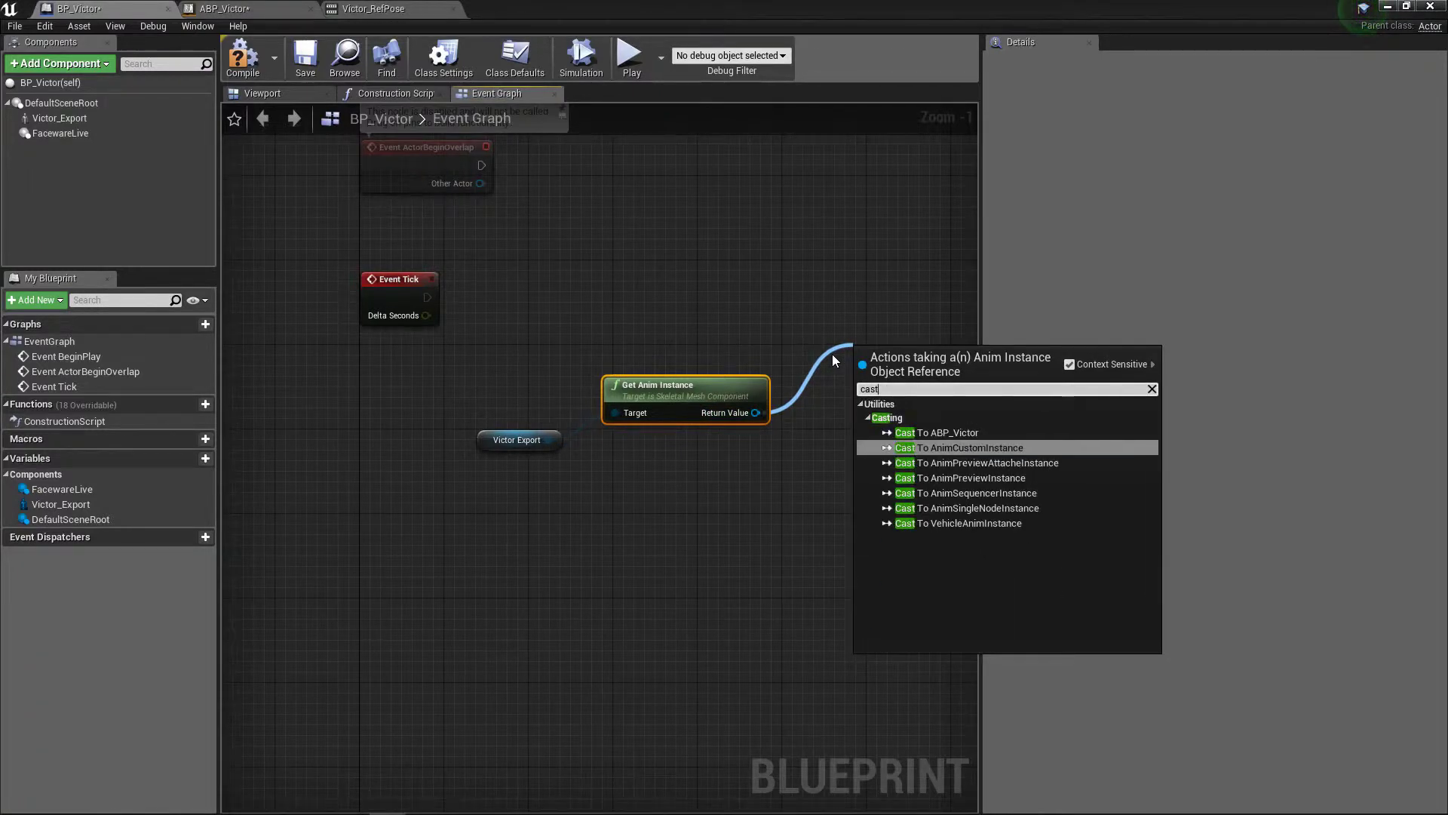
key(Up)
key(Return)
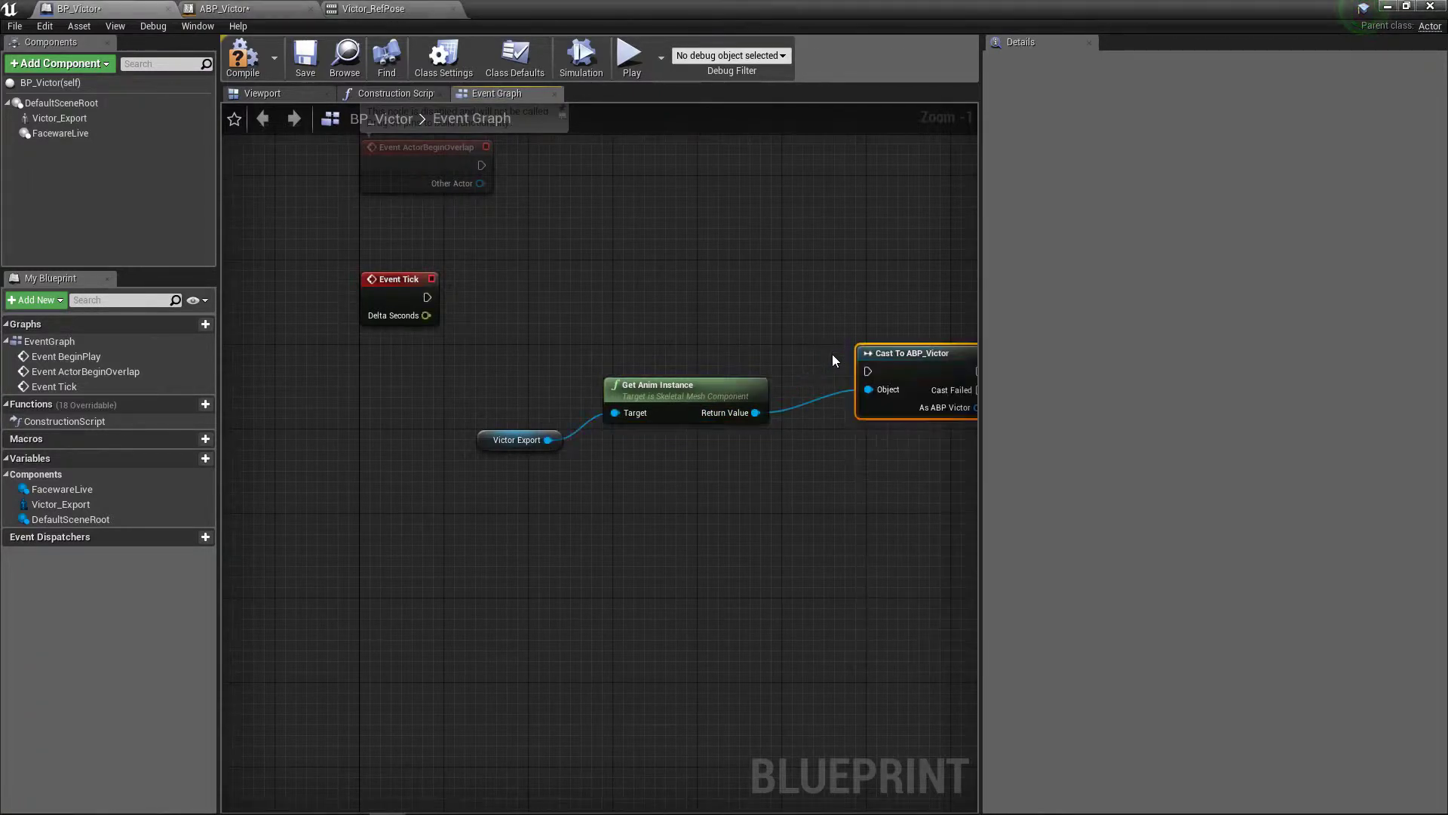
Move the Victor Export, Get Anim Instance and Cast To ABP_Victor nodes closer to Event Tick, with the cast node raised.
click(538, 297)
drag(930, 417, 721, 417)
click(599, 377)
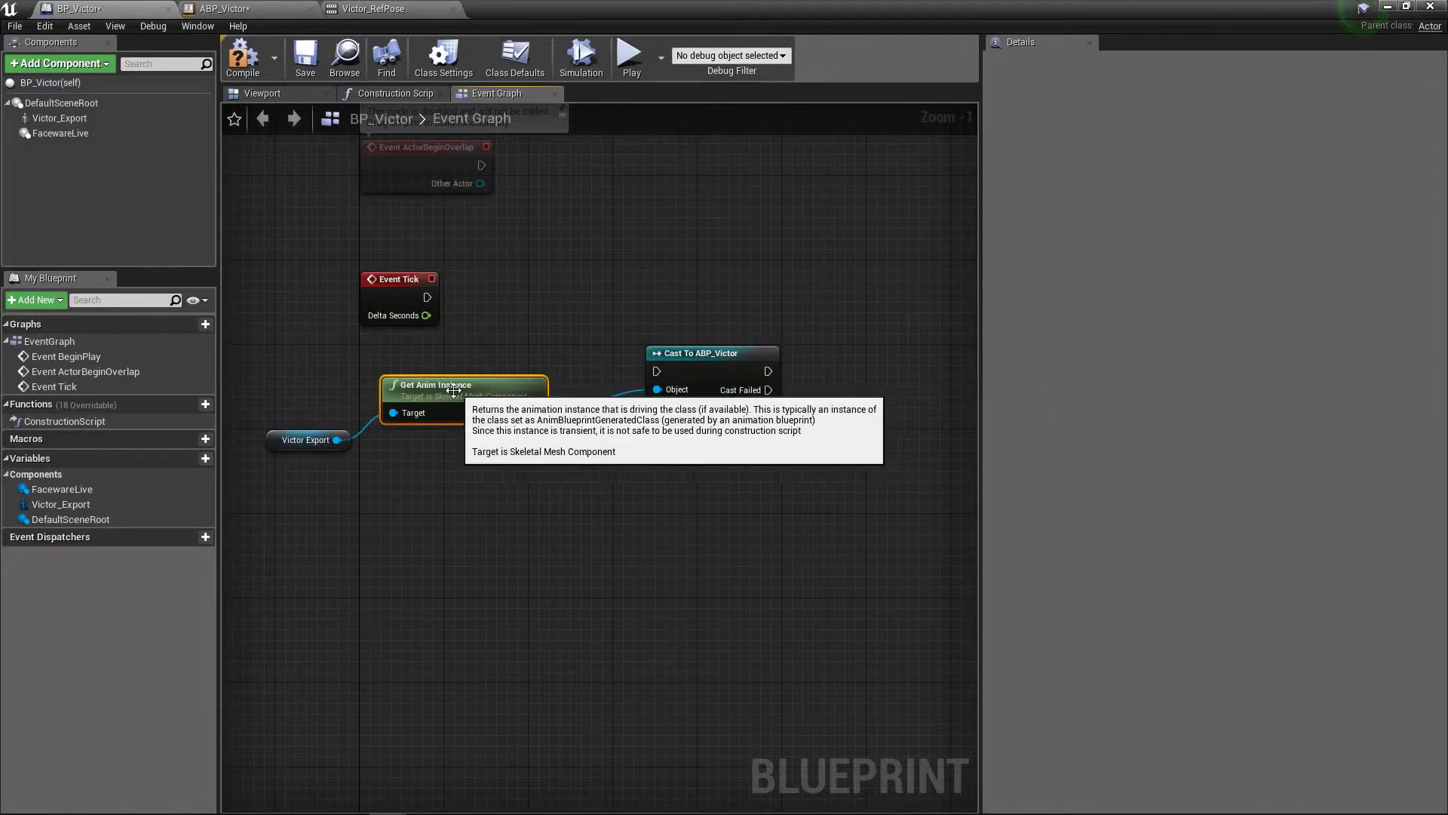
click(465, 391)
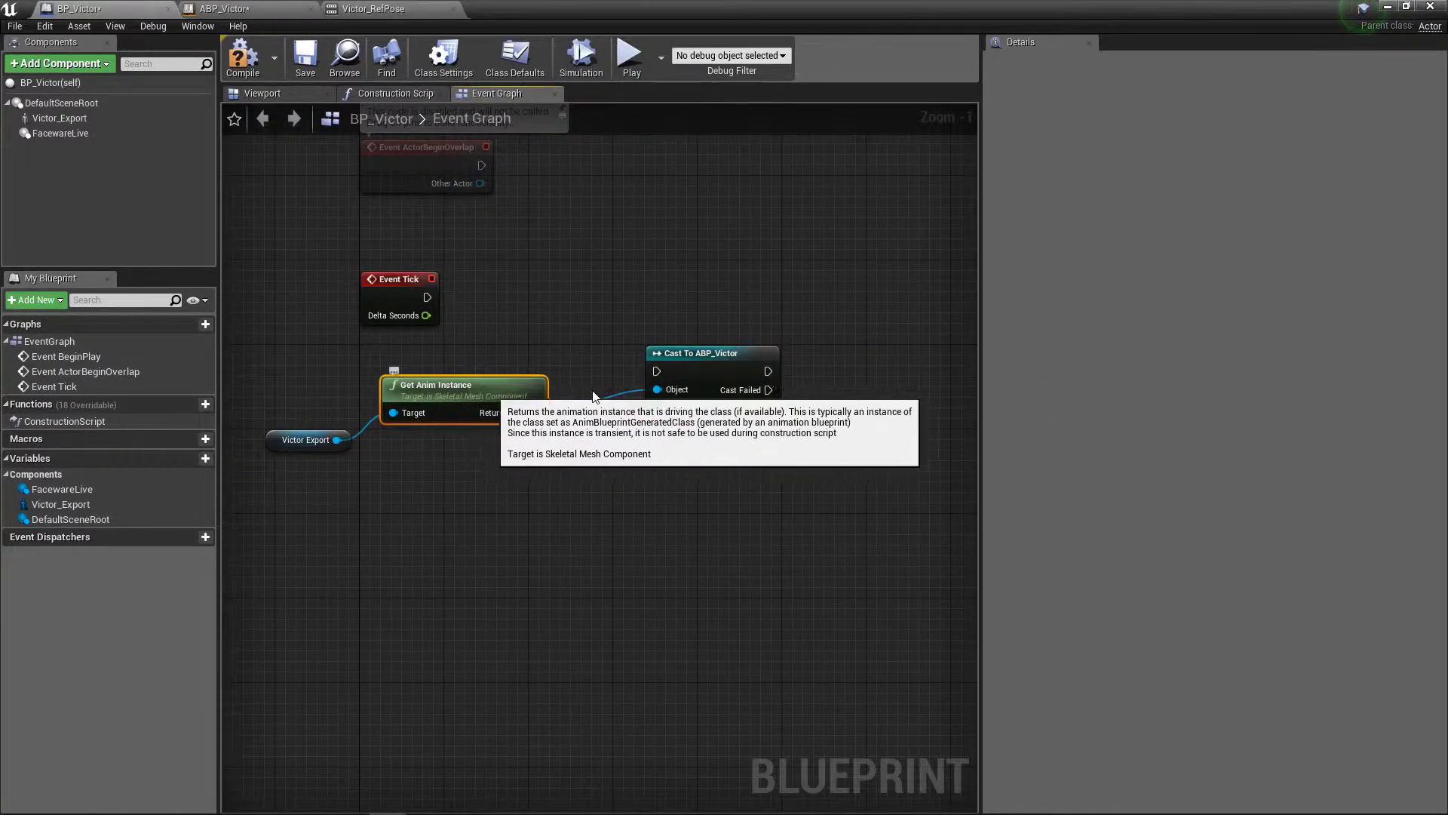
drag(694, 384, 654, 335)
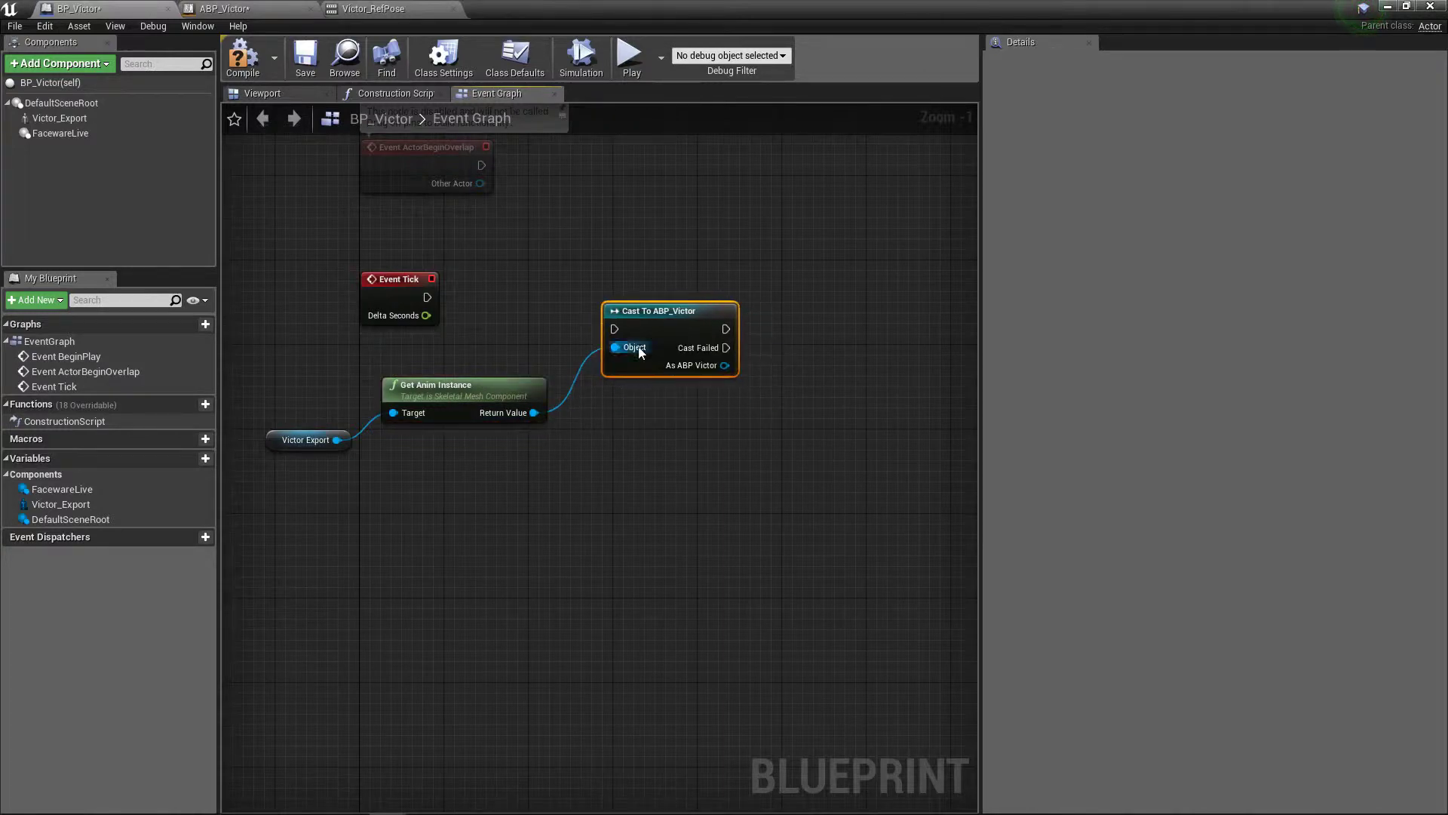
scroll(592, 420, up, 1)
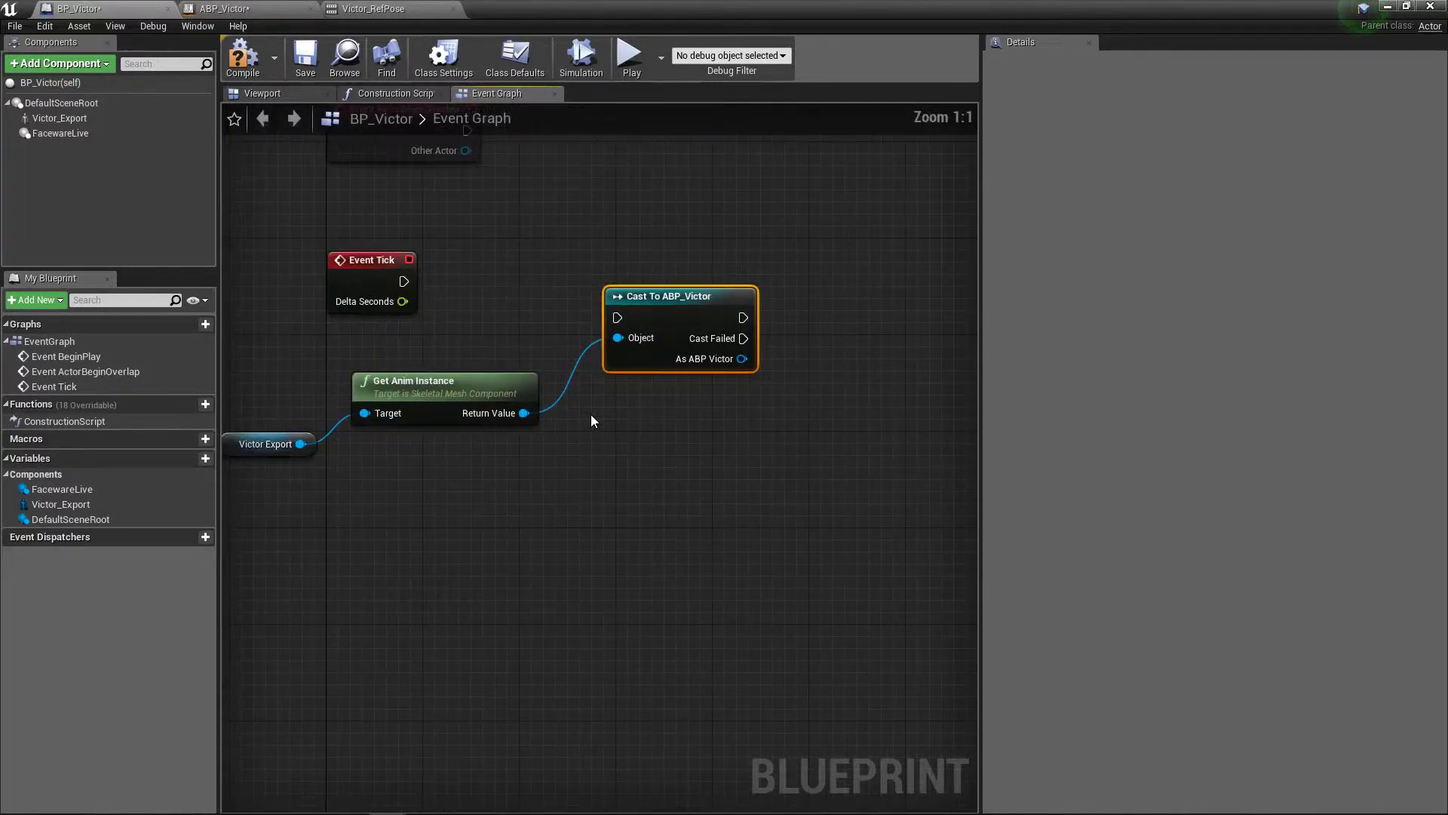
Save the ABP_Victor animation blueprint and select its ShapePoints variable.
click(273, 8)
click(121, 9)
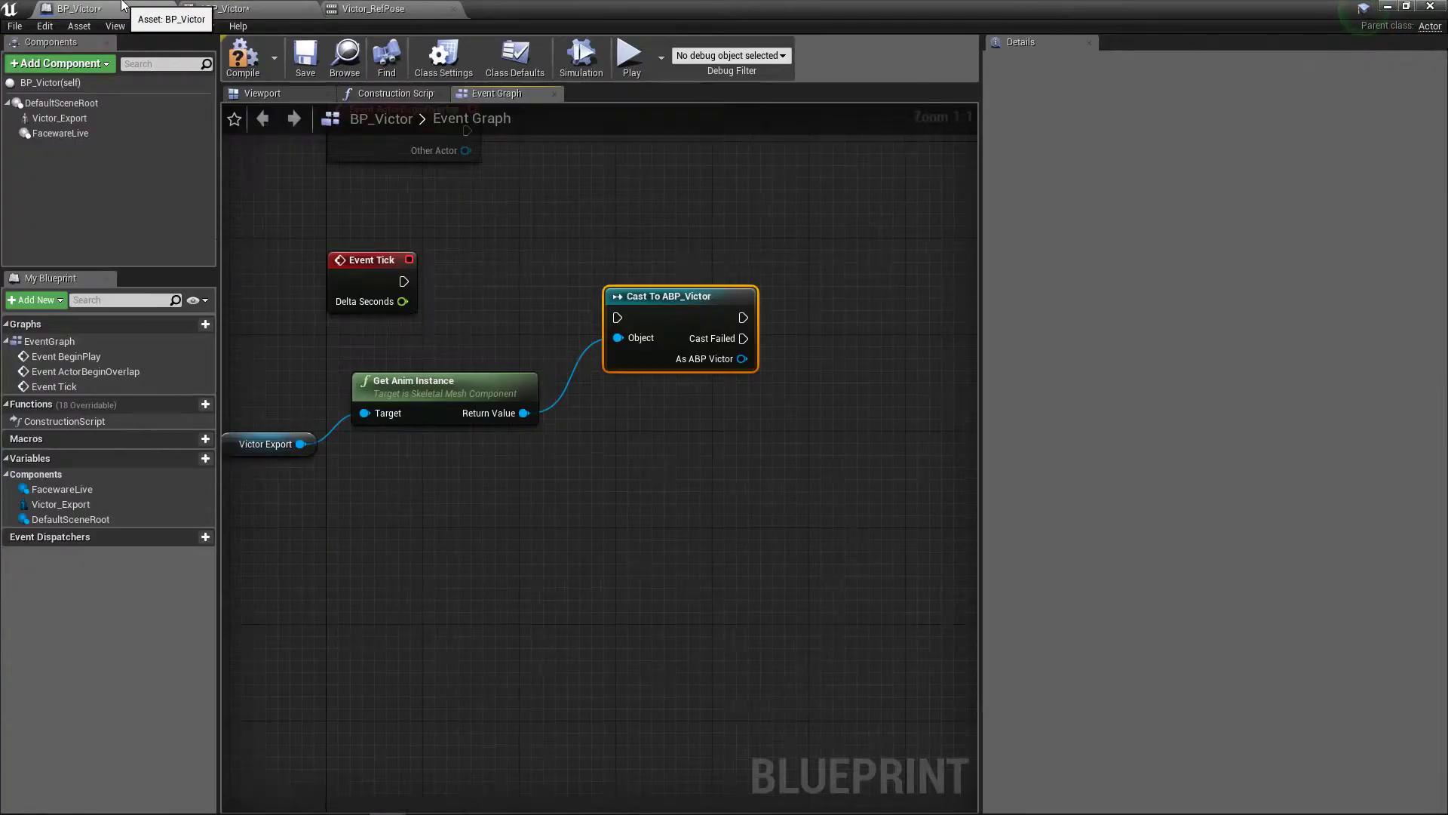
right_drag(620, 346, 674, 386)
right_drag(812, 386, 604, 367)
click(226, 8)
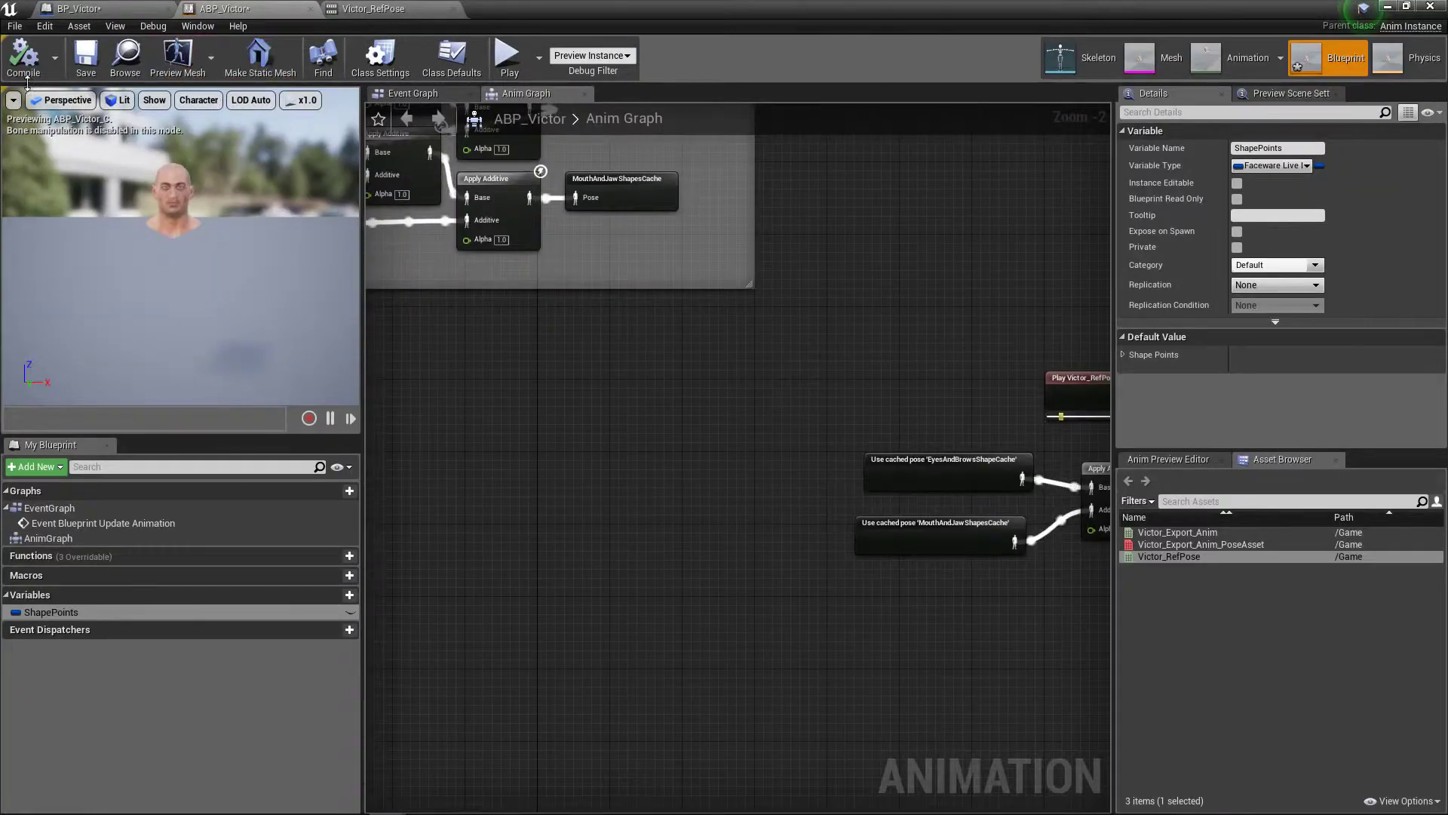
click(86, 55)
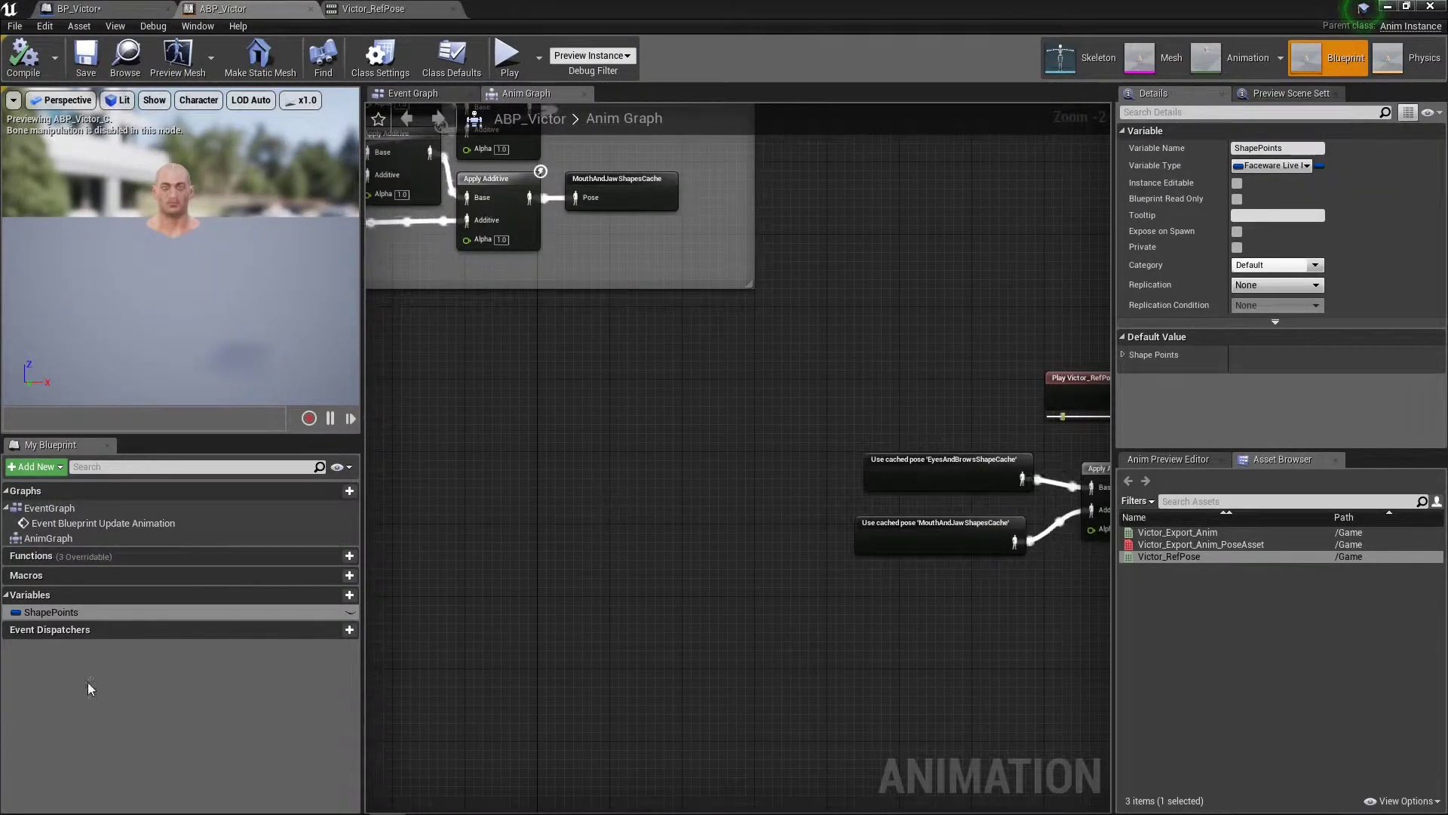
click(60, 613)
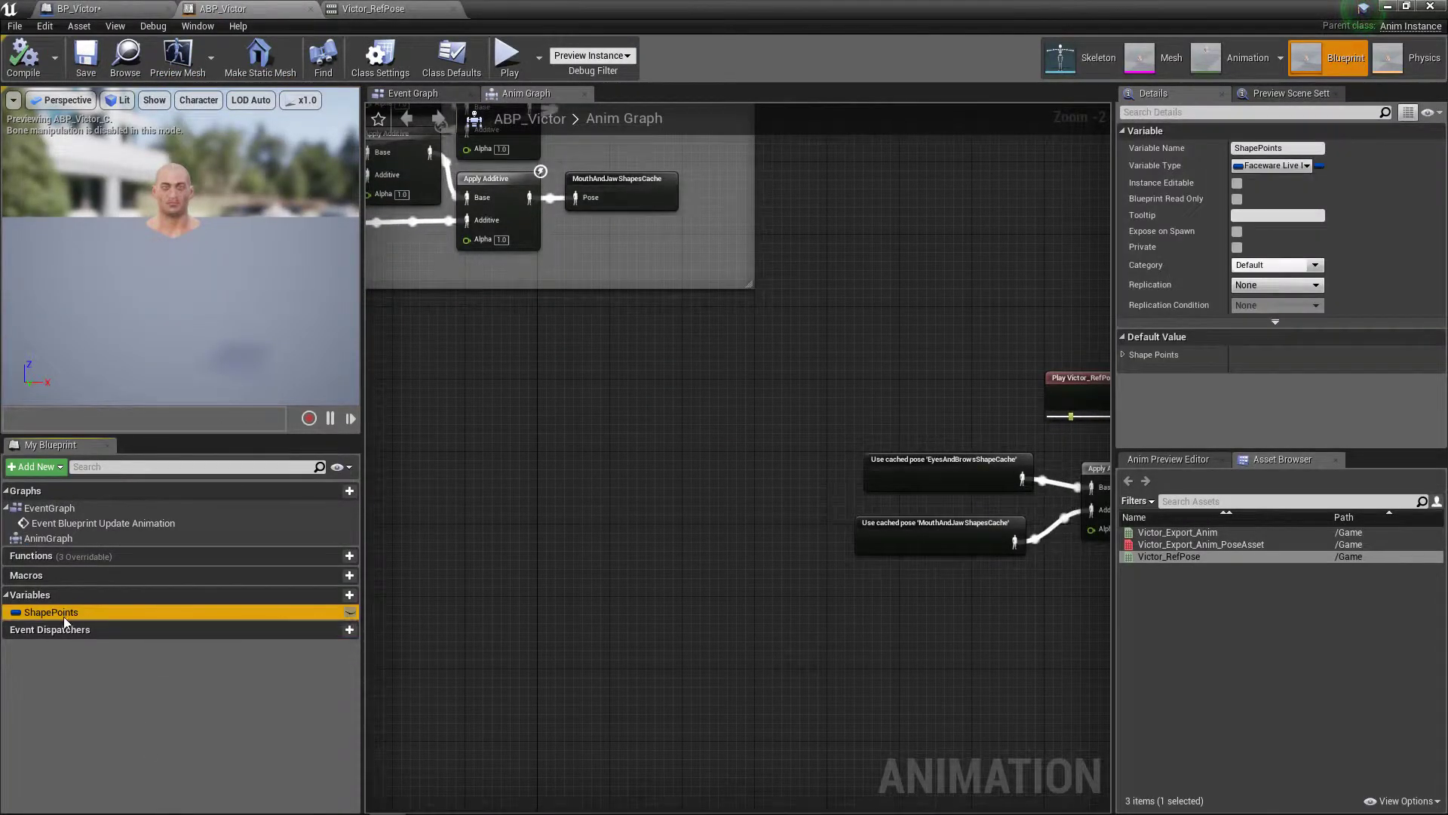
Add a Set Shape Points node from the As ABP Victor output of the cast node in BP_Victor.
click(76, 8)
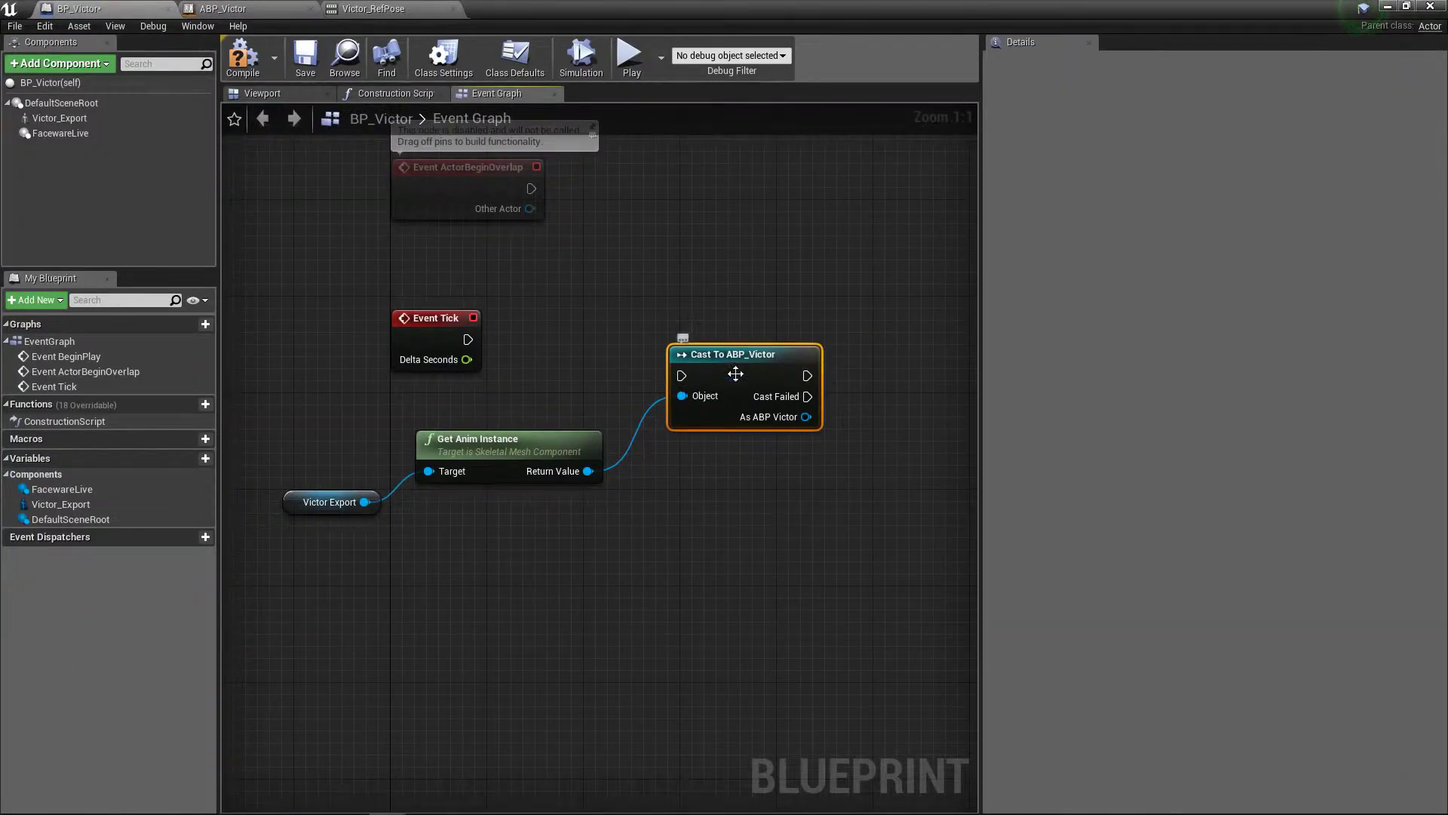
right_drag(735, 374, 610, 363)
drag(769, 383, 768, 382)
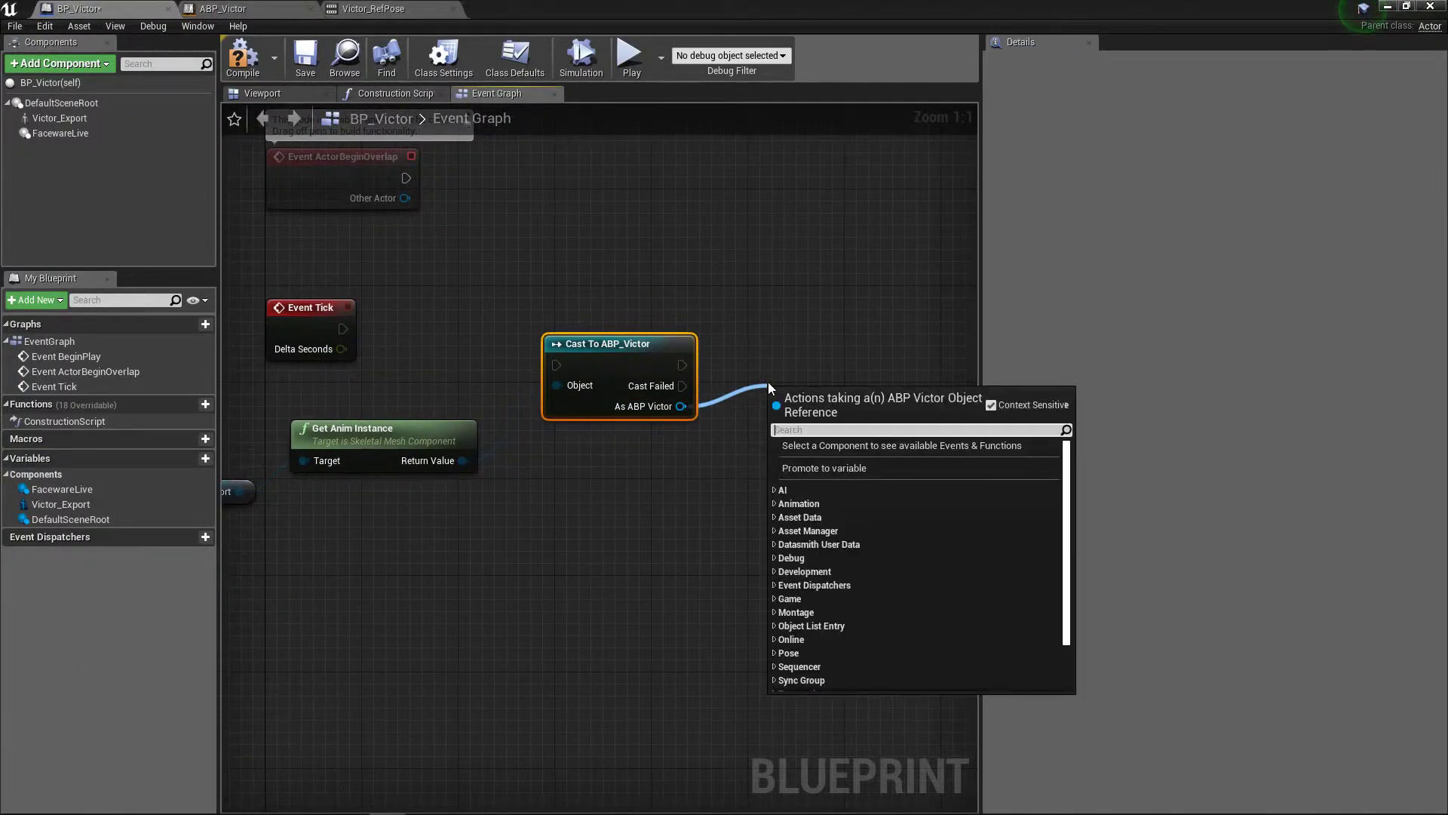
text(setshape)
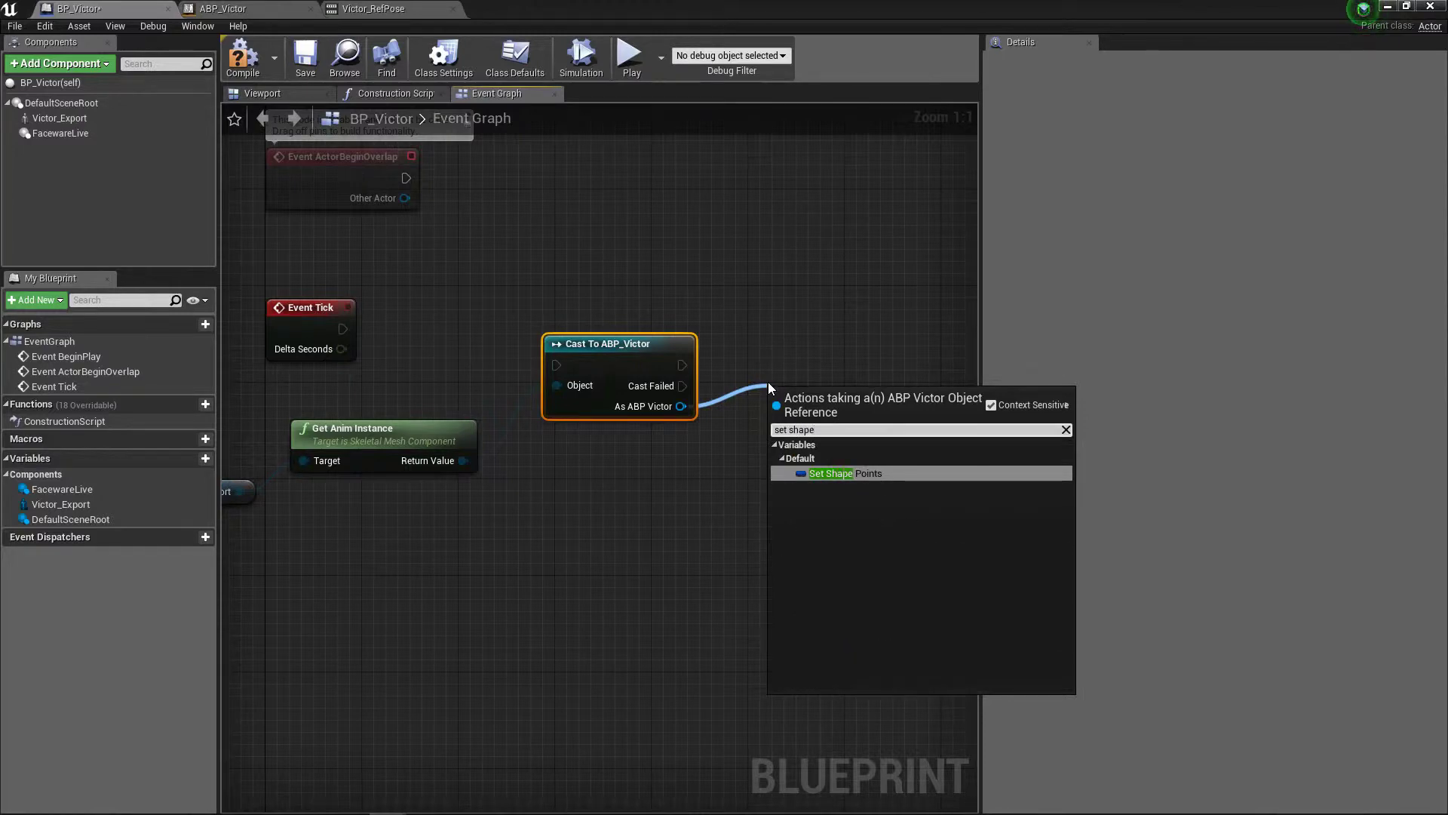
key(Return)
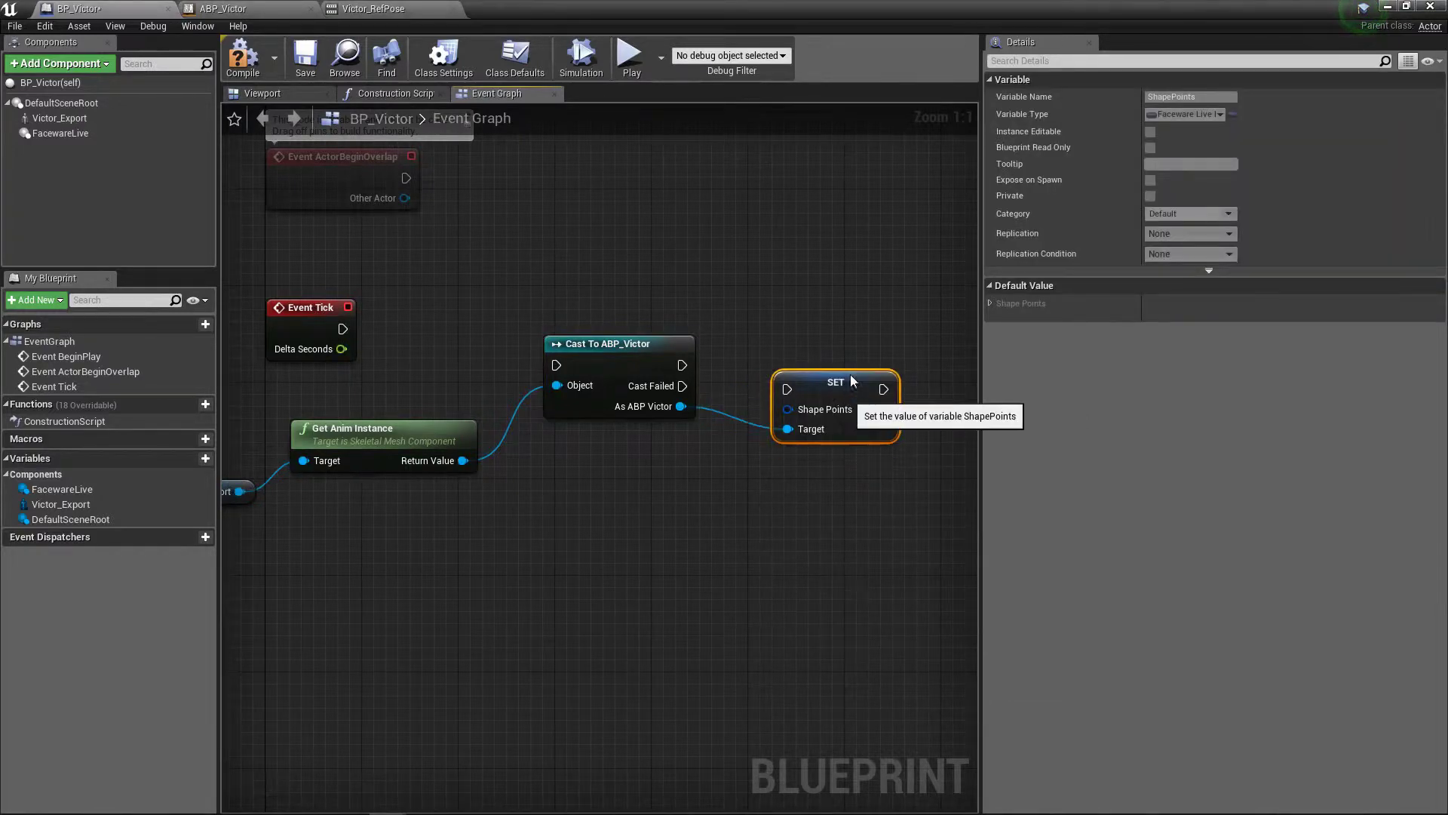
Align the SET node with Cast To ABP_Victor and wire execution from Event Tick through the cast into SET.
right_drag(851, 314, 786, 306)
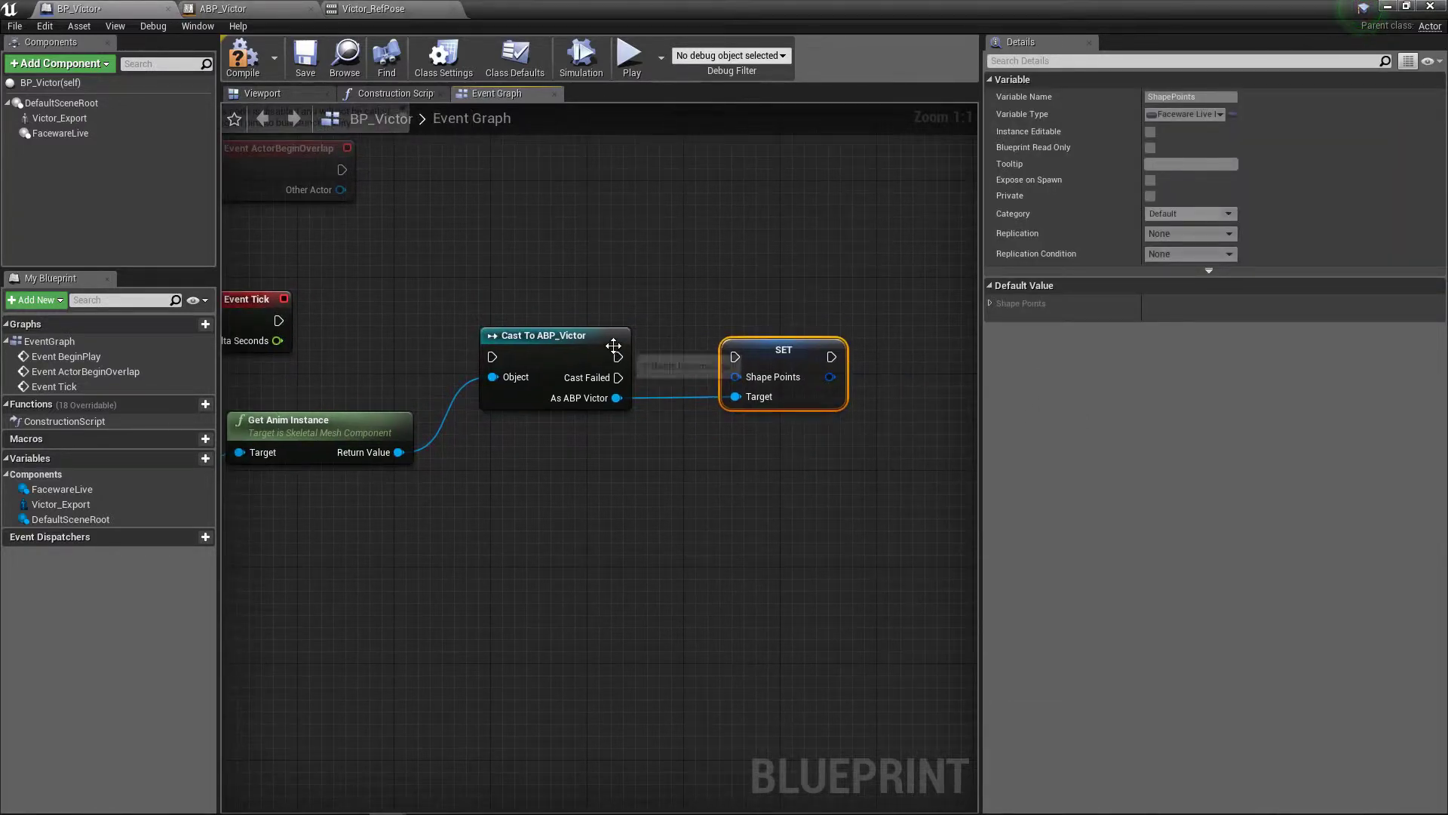
drag(617, 356, 740, 359)
right_drag(480, 362, 579, 361)
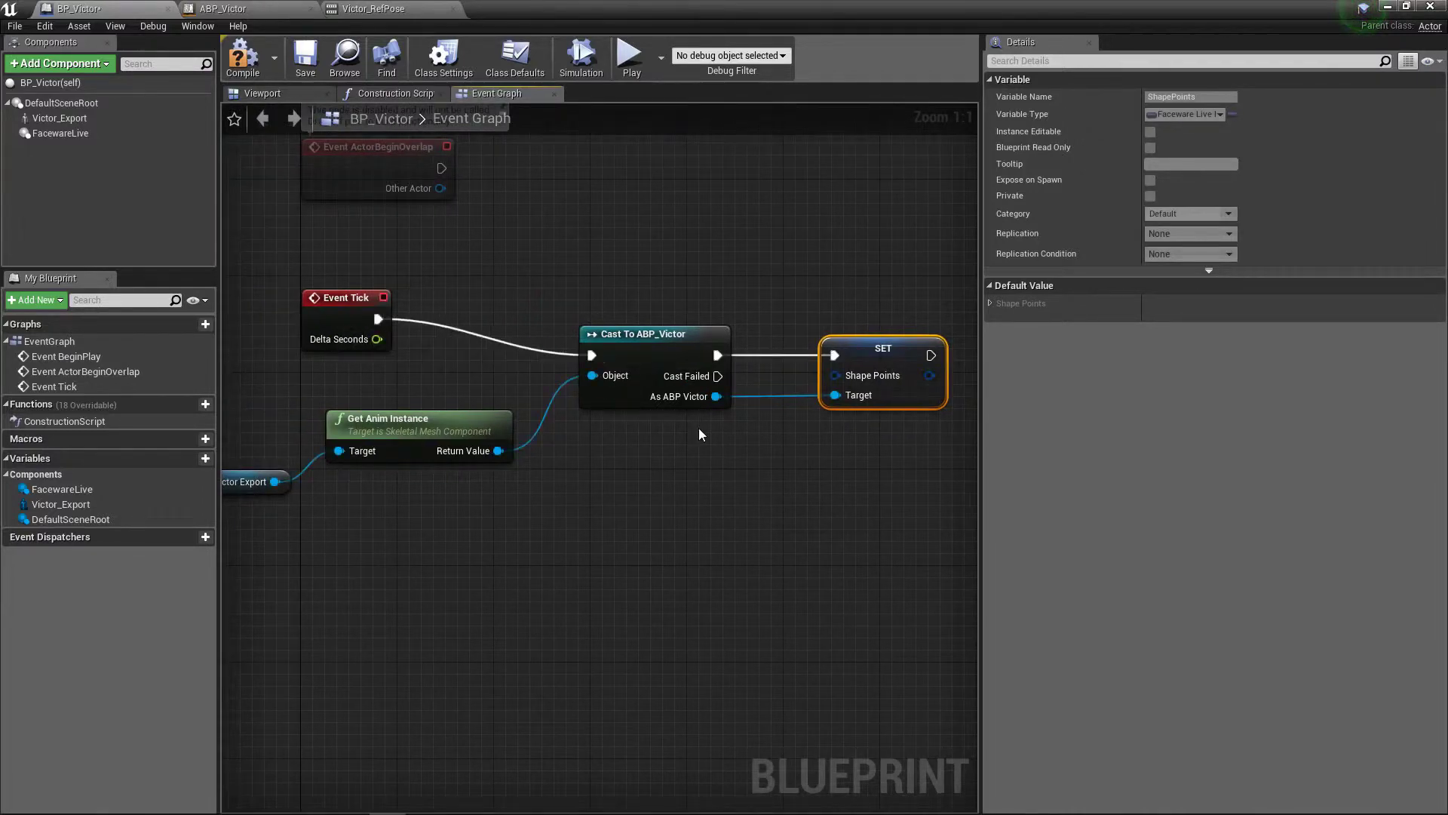
Place a FacewareLive component reference in the Event Graph below the Get Anim Instance node.
right_drag(699, 434, 617, 407)
drag(46, 134, 533, 494)
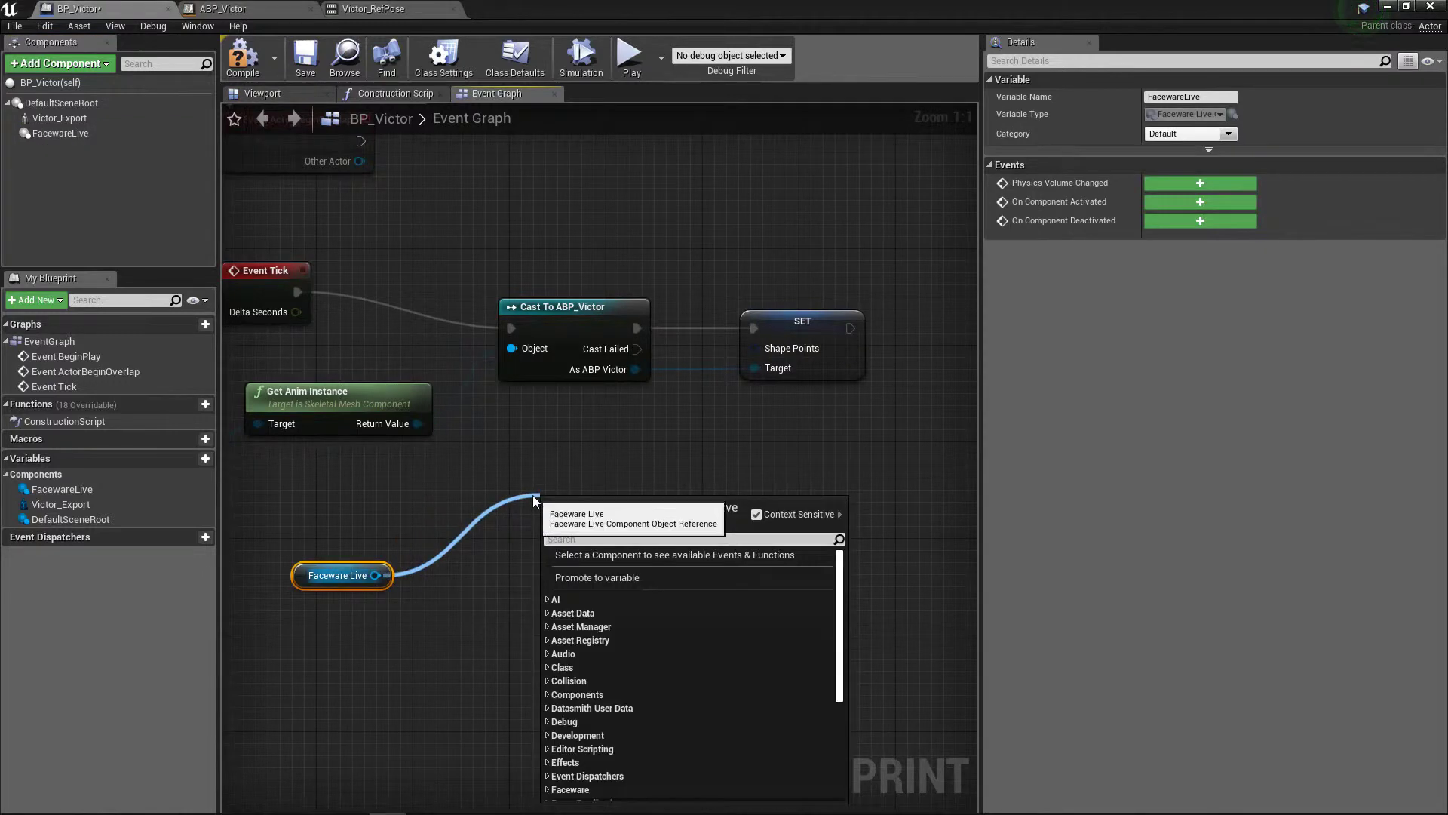
text(get shape)
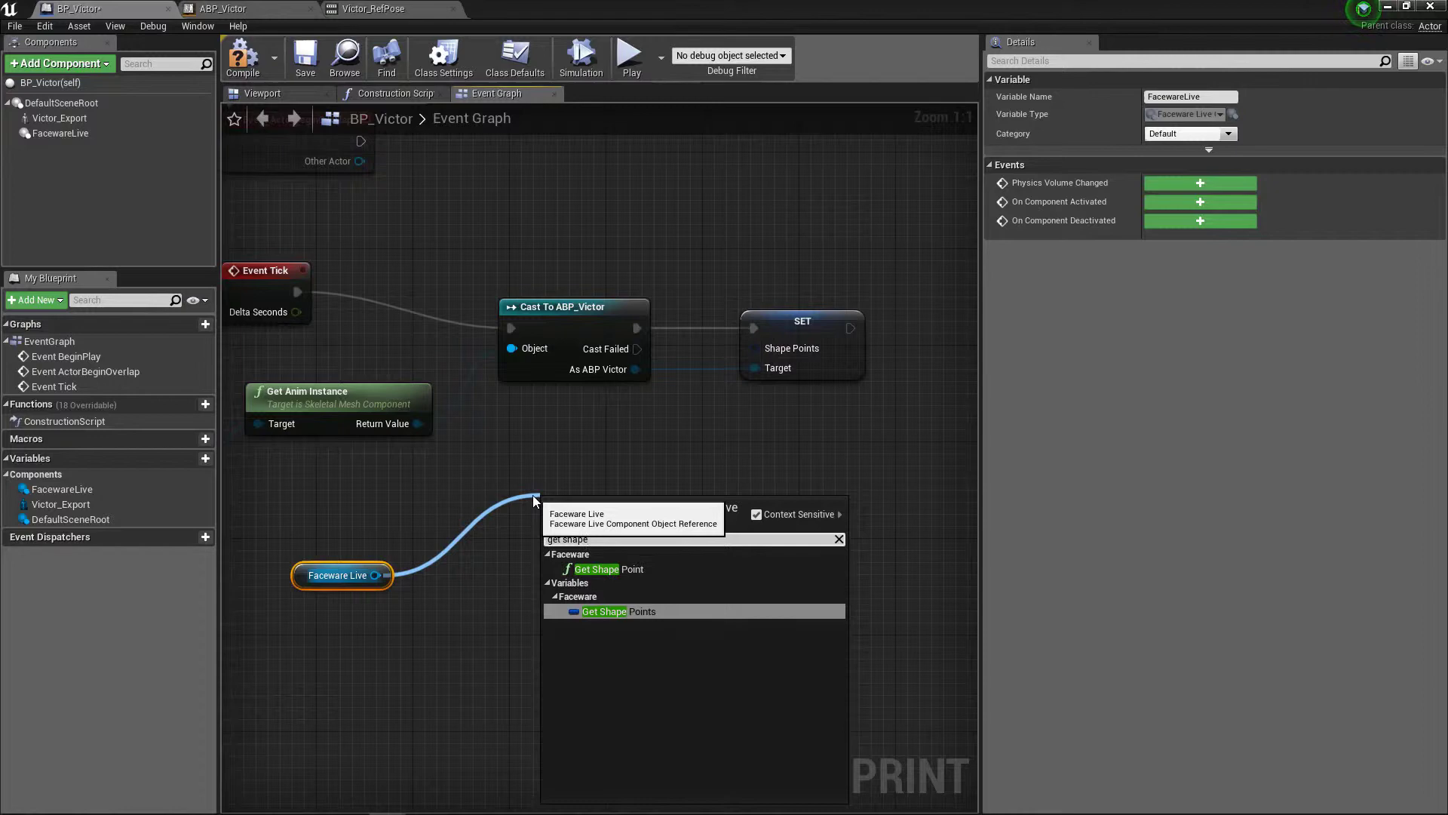
key(Return)
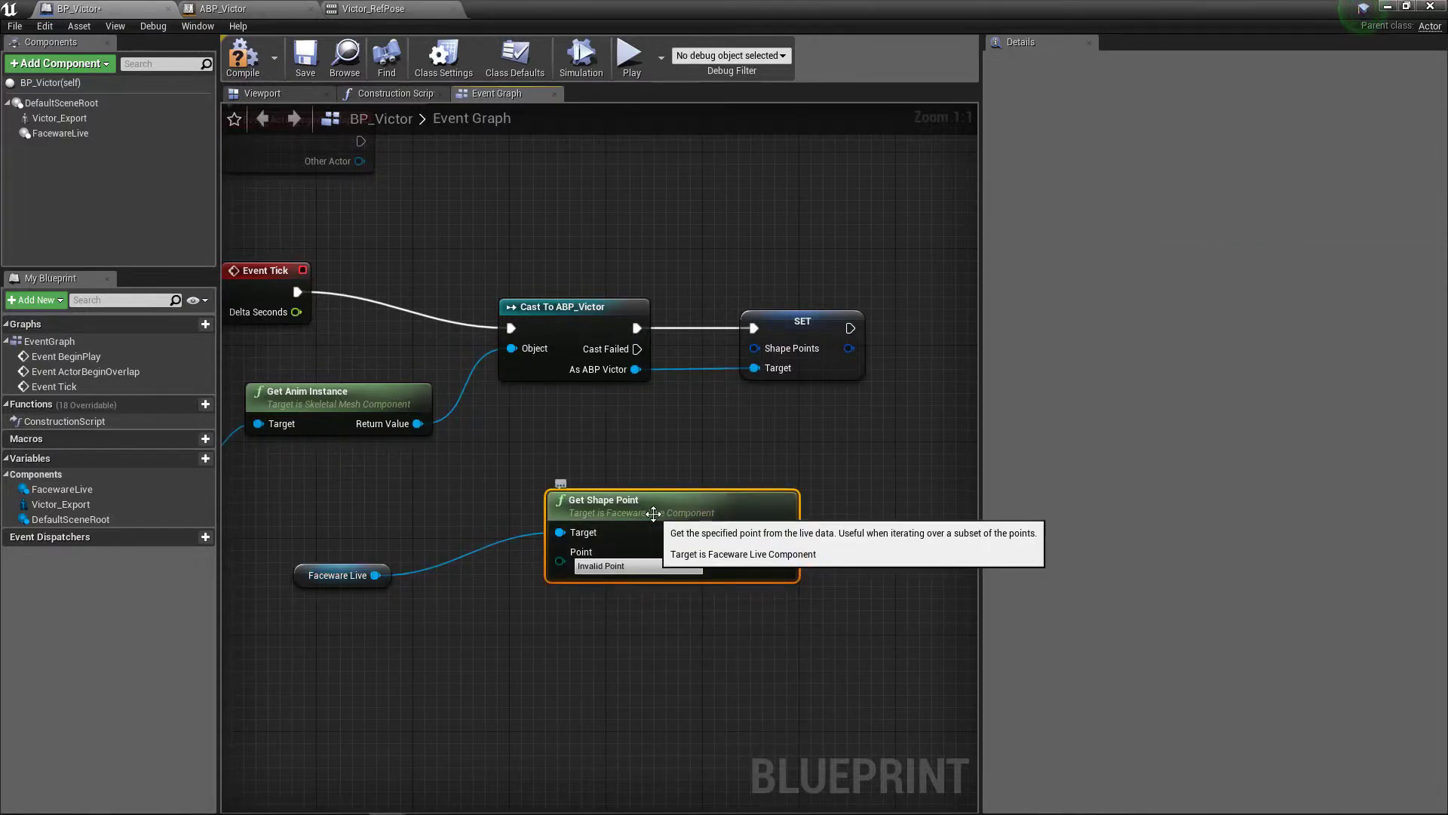
key(Delete)
Feed a Get Shape Points node from Faceware Live into the SET node's Shape Points input and place it beneath the cast node.
drag(375, 574, 486, 525)
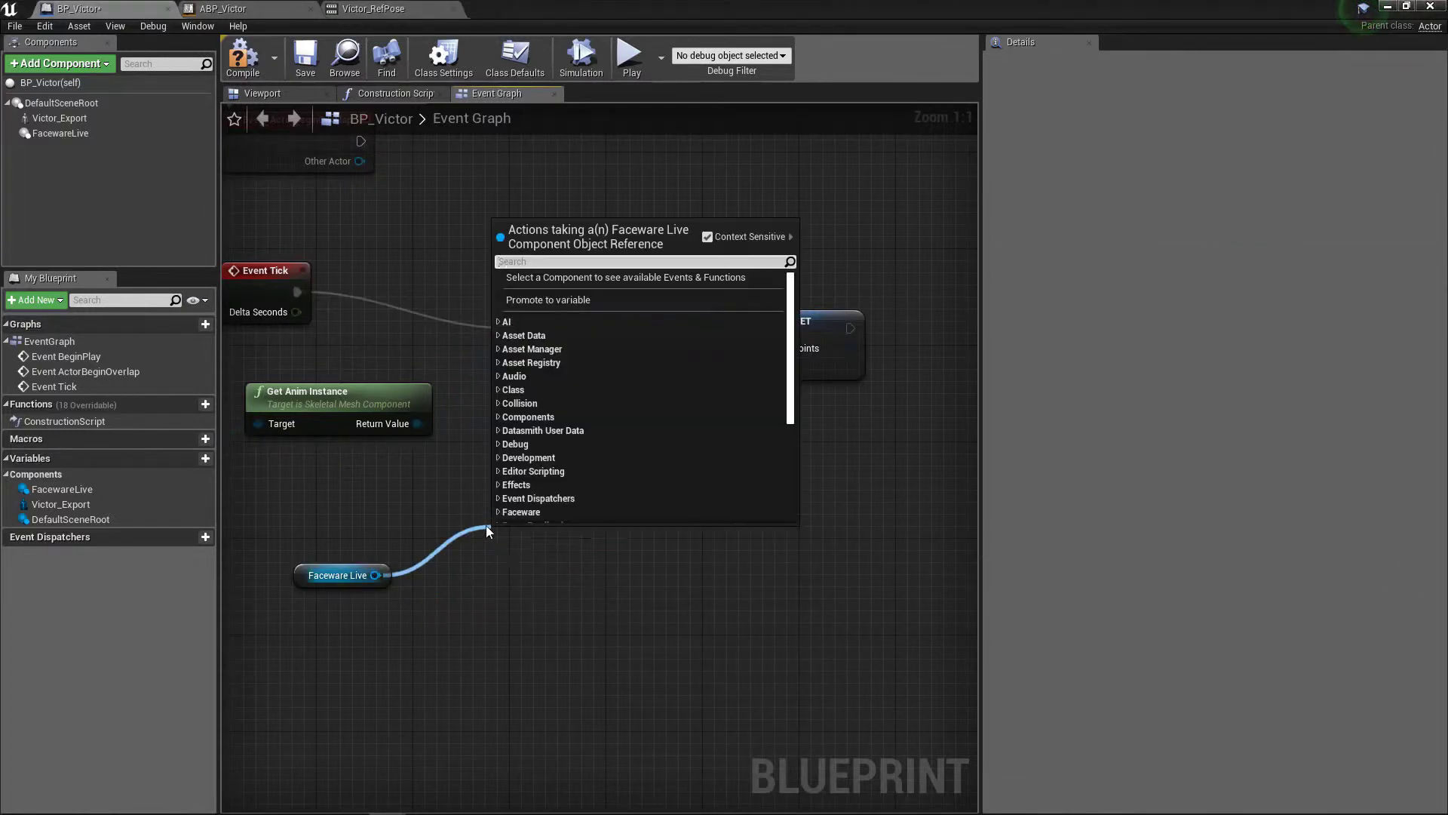
text(shape)
key(Down)
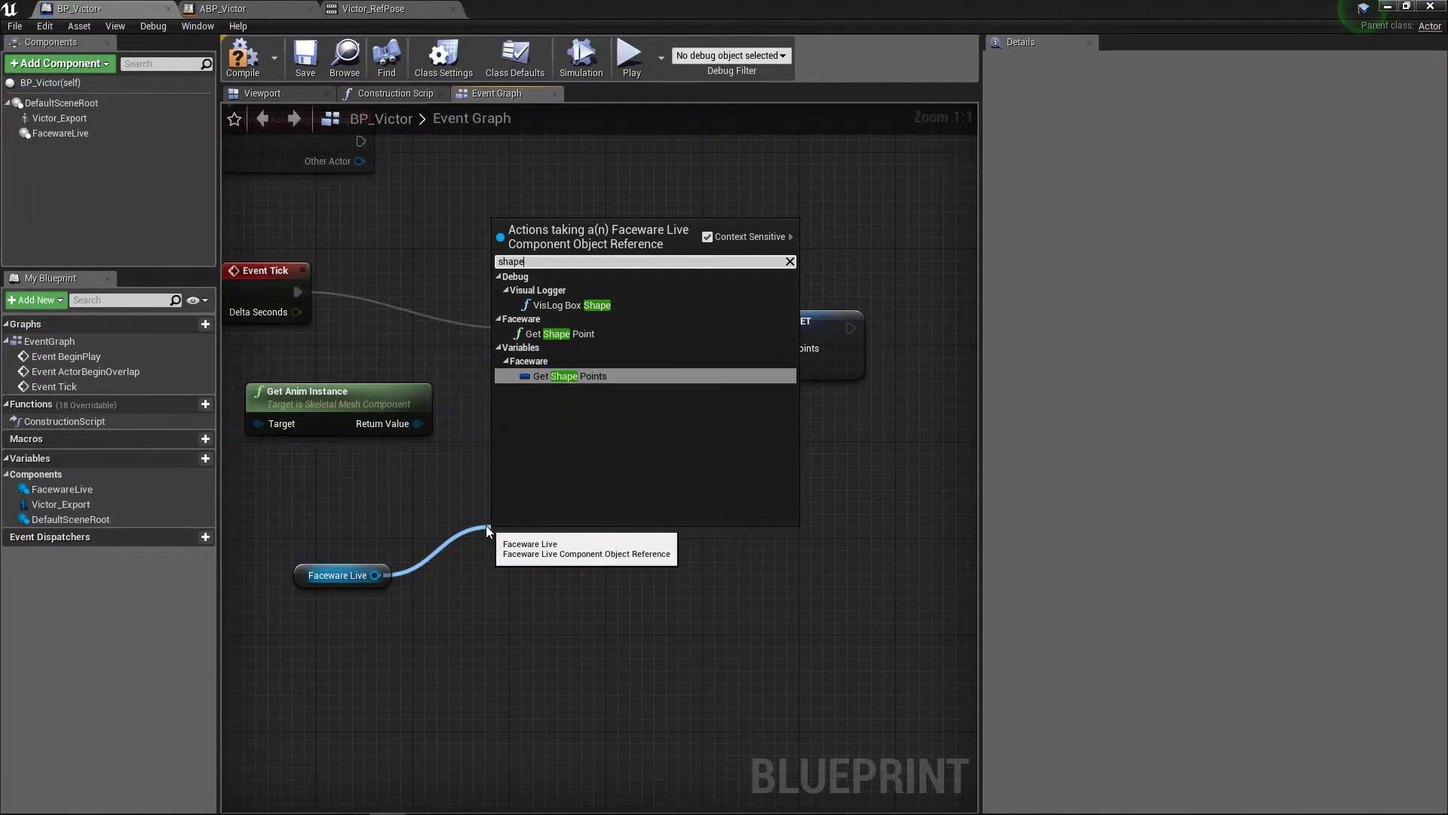
key(Return)
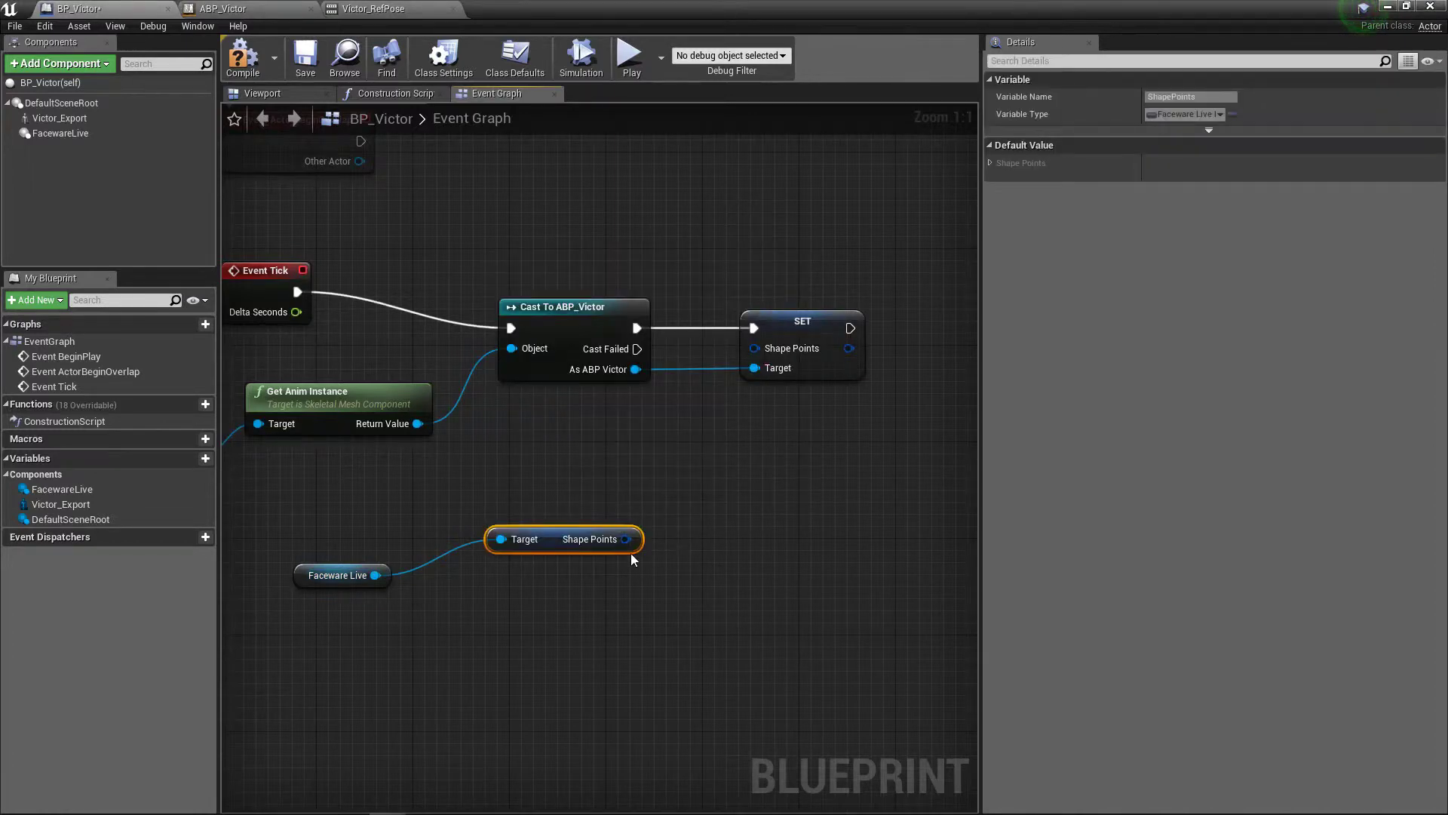
drag(626, 538, 755, 348)
right_drag(600, 508, 698, 510)
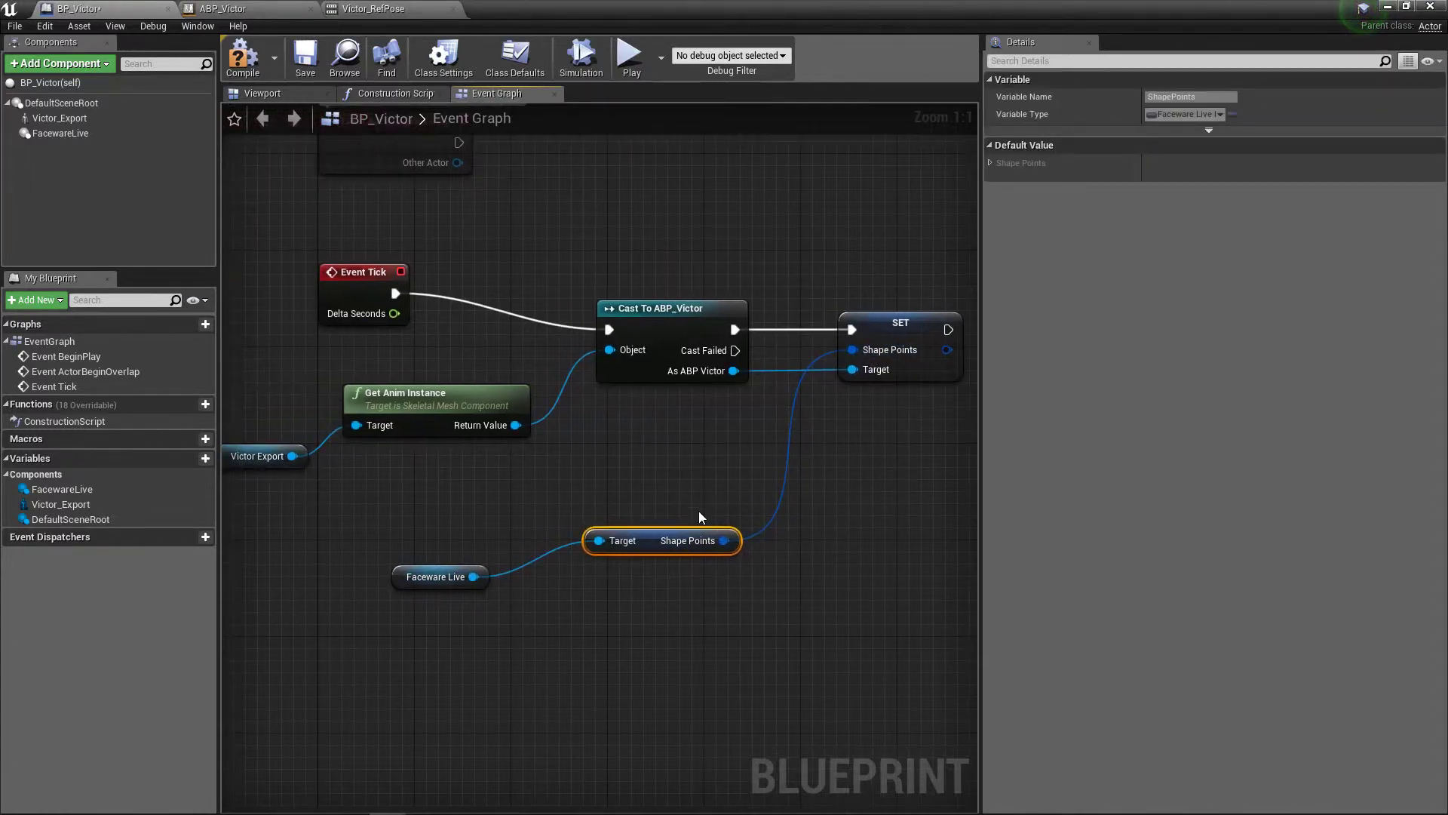
drag(635, 541, 635, 432)
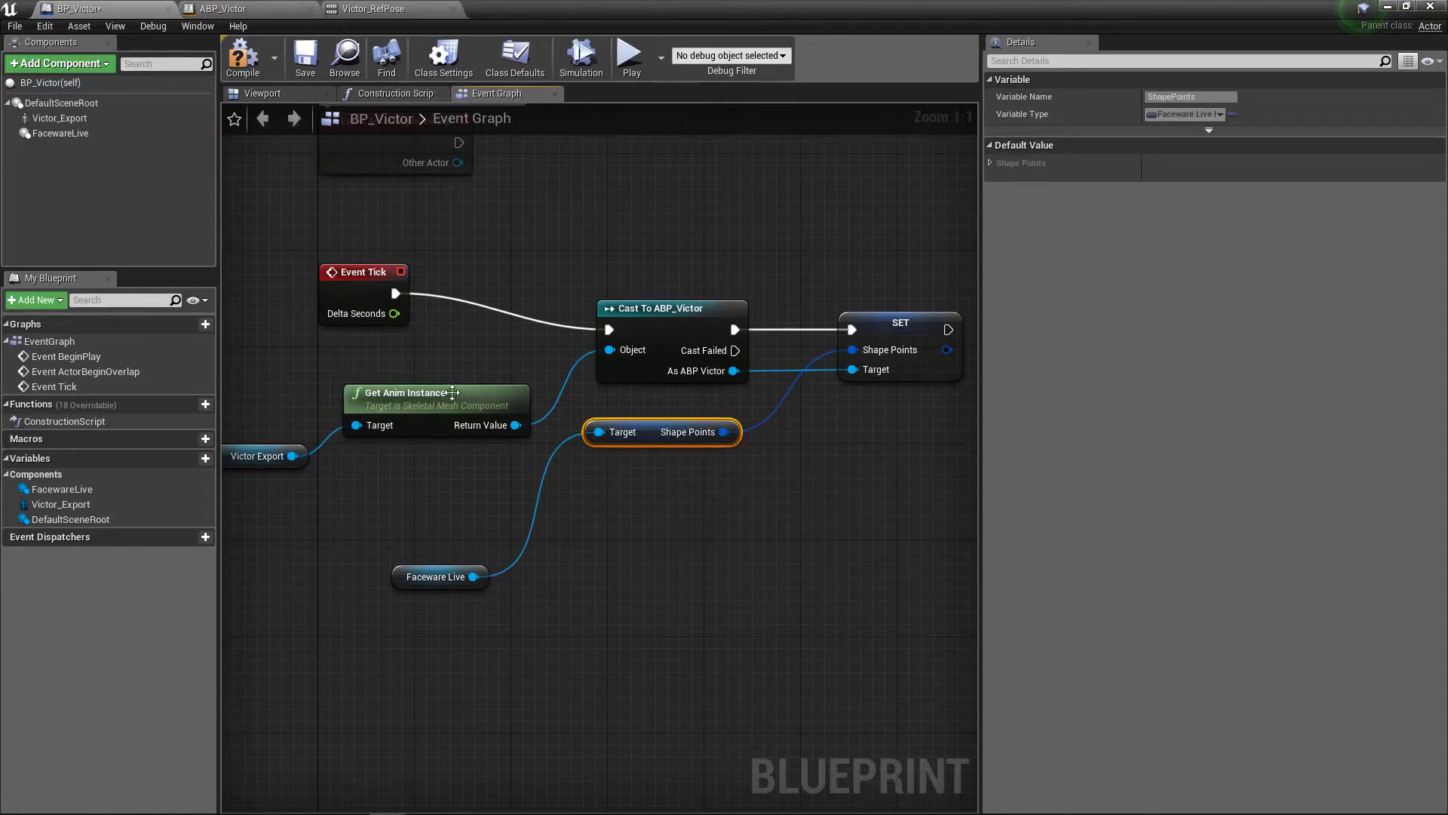
Review the node chain from Victor Export to SET and examine the Victor_Export component's animation settings.
click(463, 545)
right_drag(383, 246, 510, 263)
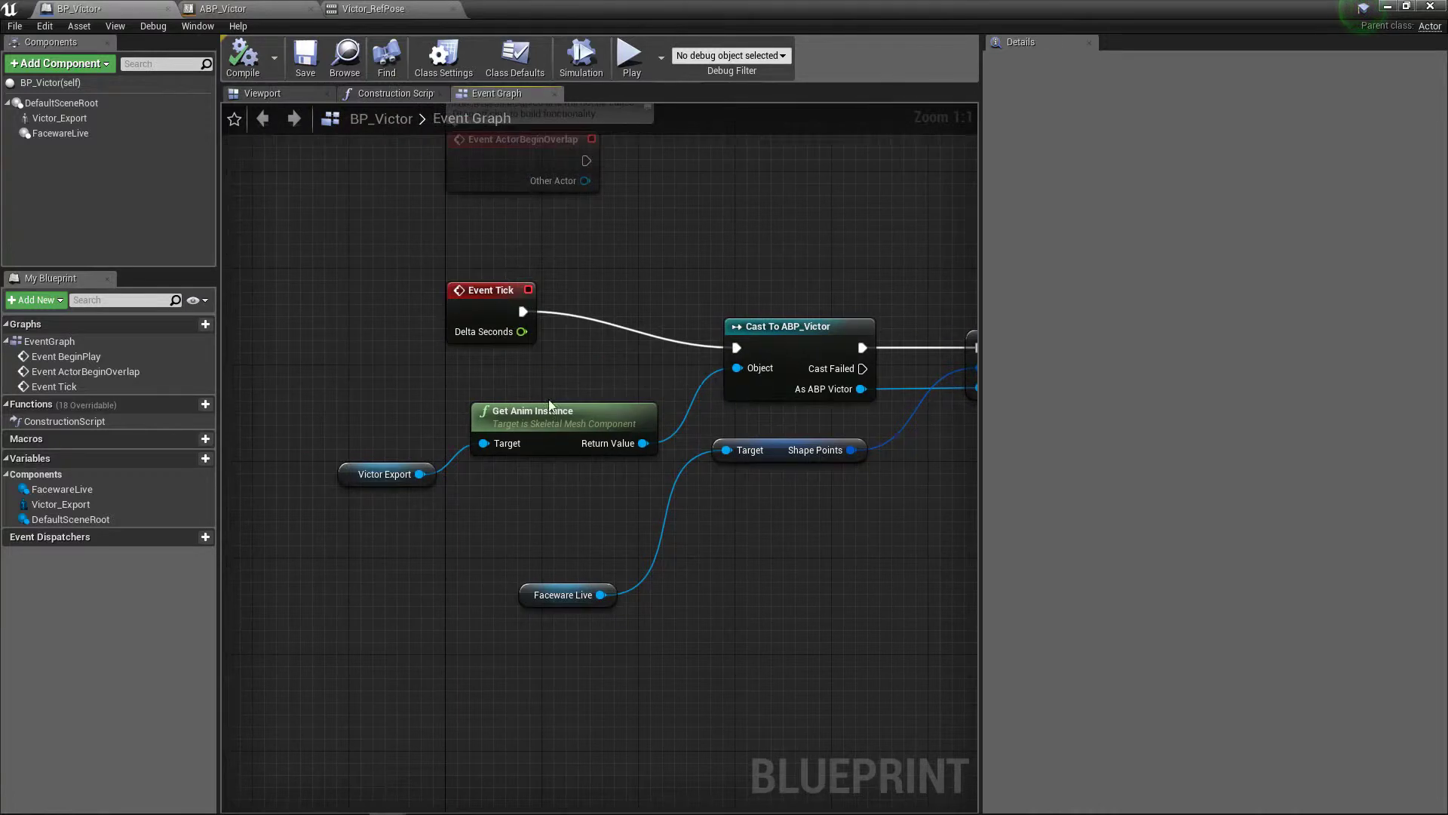
right_drag(553, 556, 486, 576)
right_drag(625, 491, 612, 510)
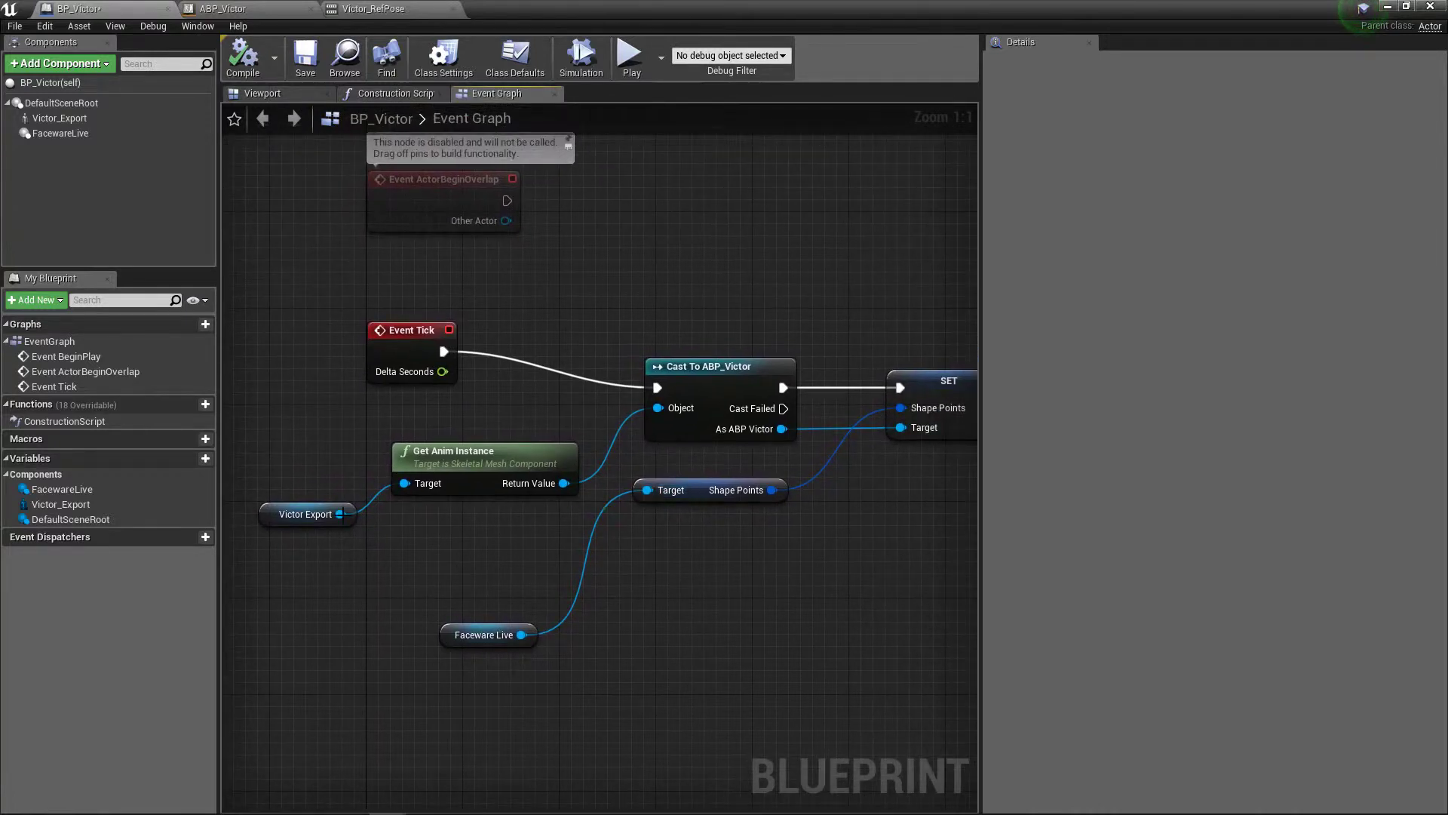
right_drag(778, 438, 696, 454)
click(414, 472)
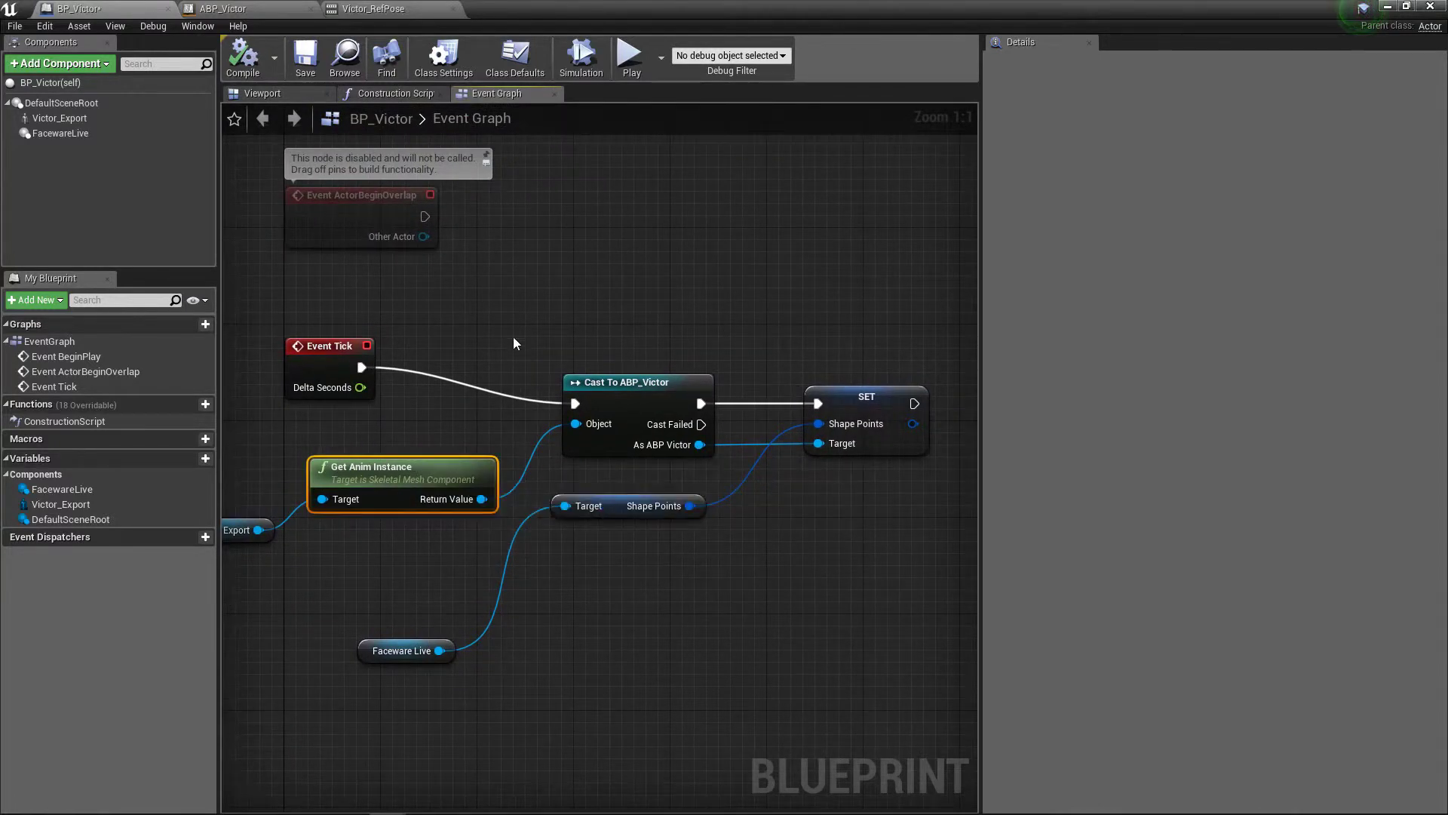
click(92, 118)
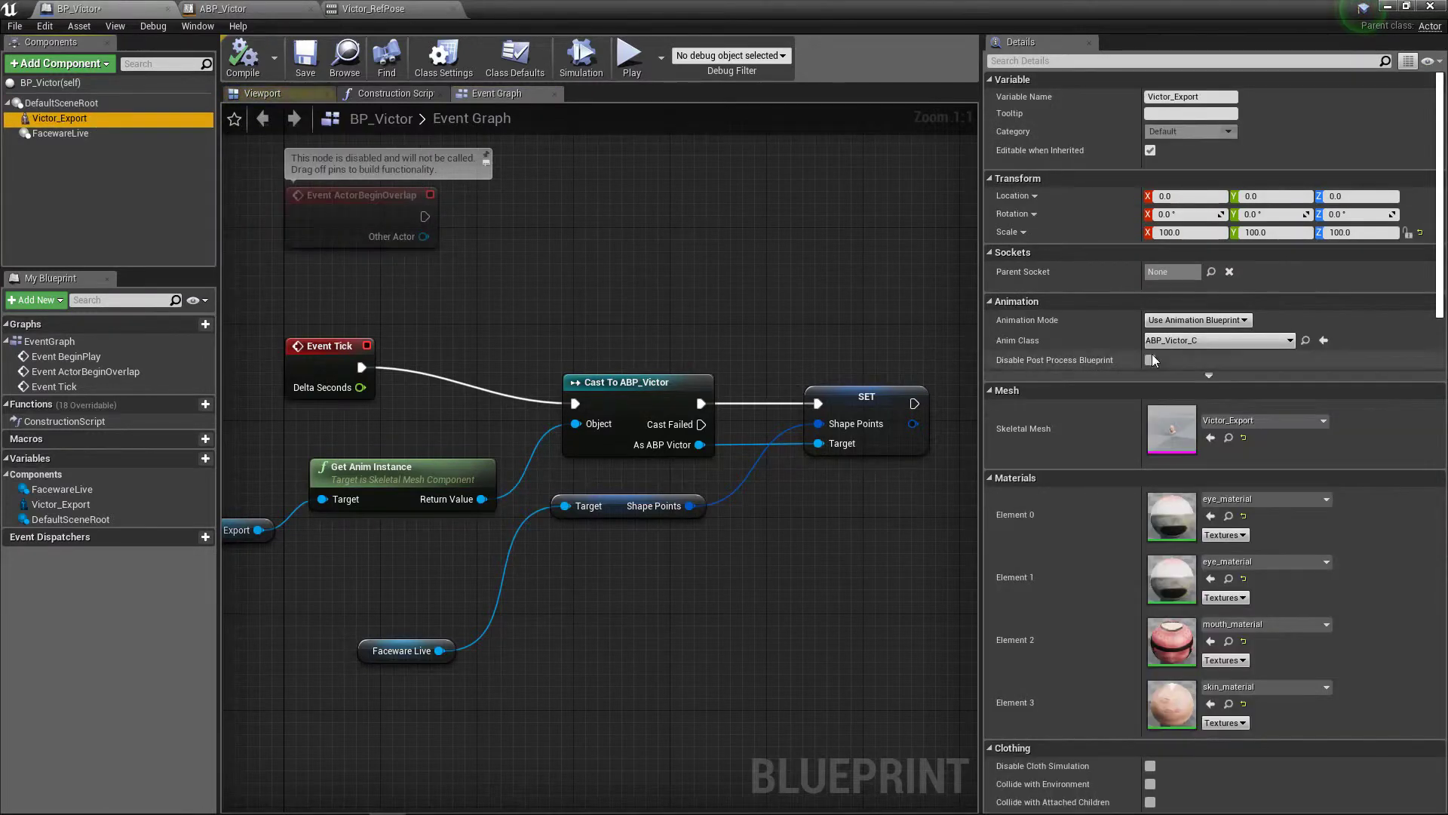
right_drag(704, 320, 836, 297)
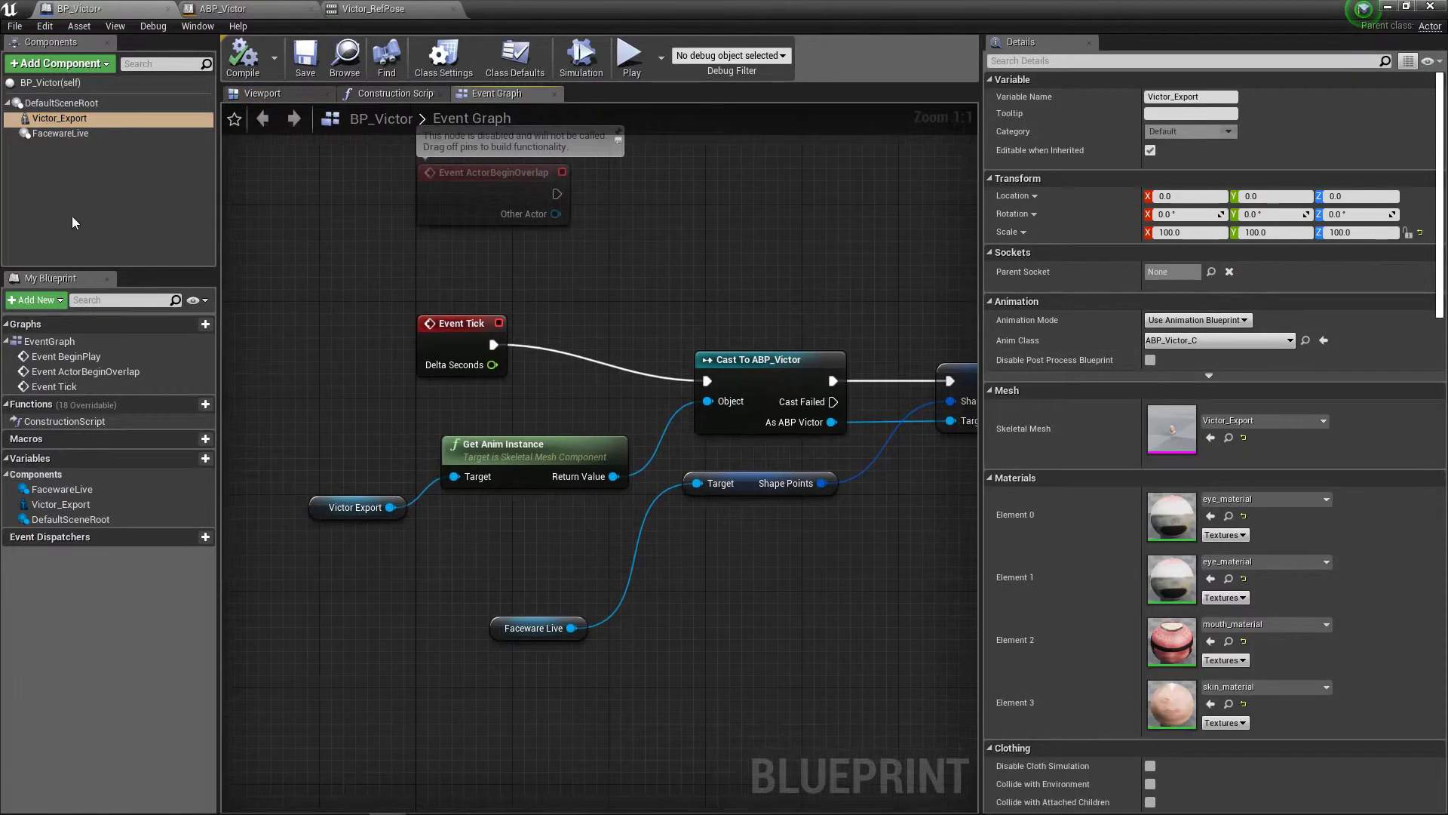
click(92, 119)
right_drag(737, 245, 552, 248)
click(588, 383)
Move Event Tick closer to the cast node and check the ShapePoints variable in ABP_Victor before returning to BP_Victor.
drag(294, 332, 390, 356)
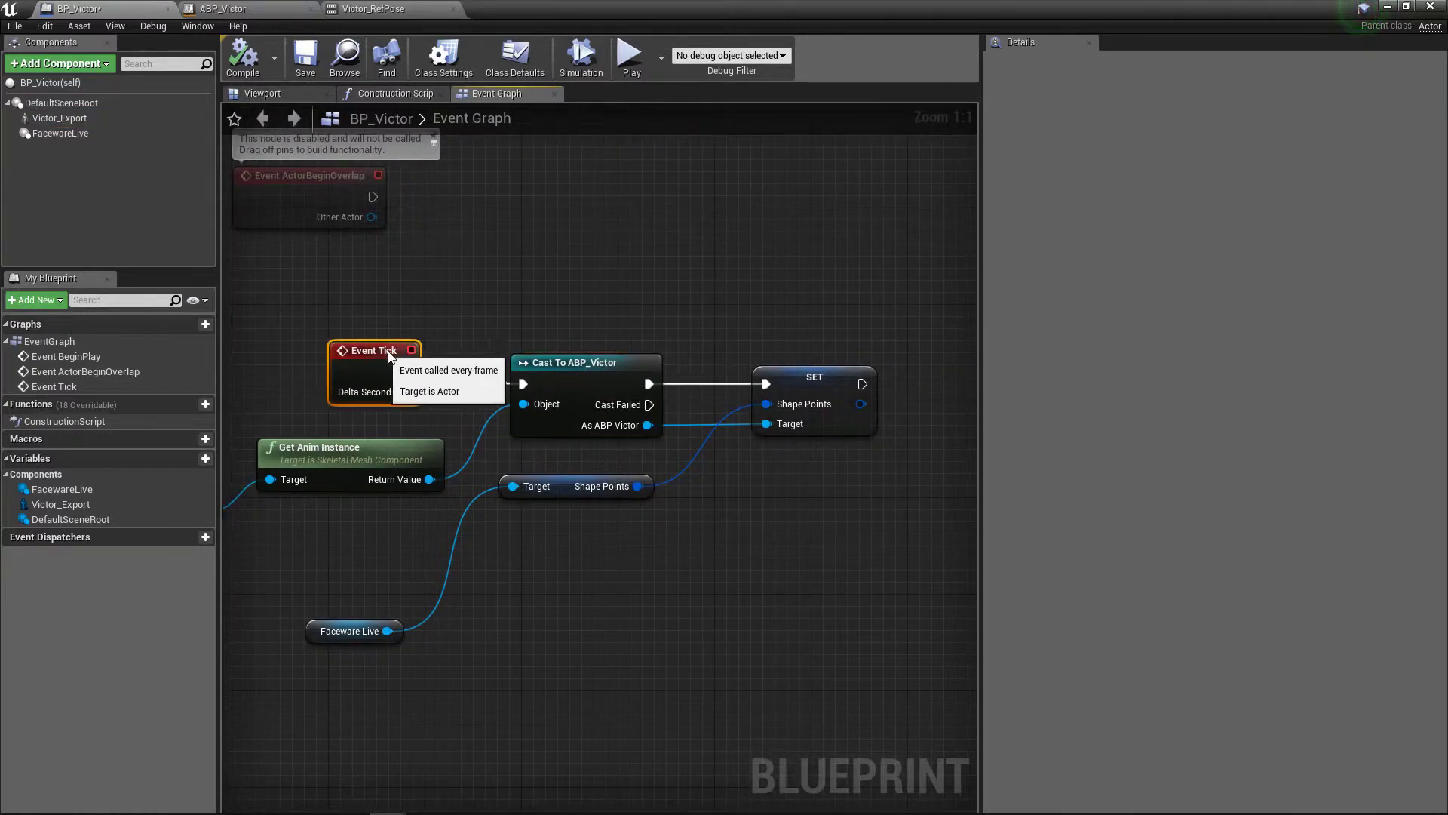
click(604, 381)
click(217, 9)
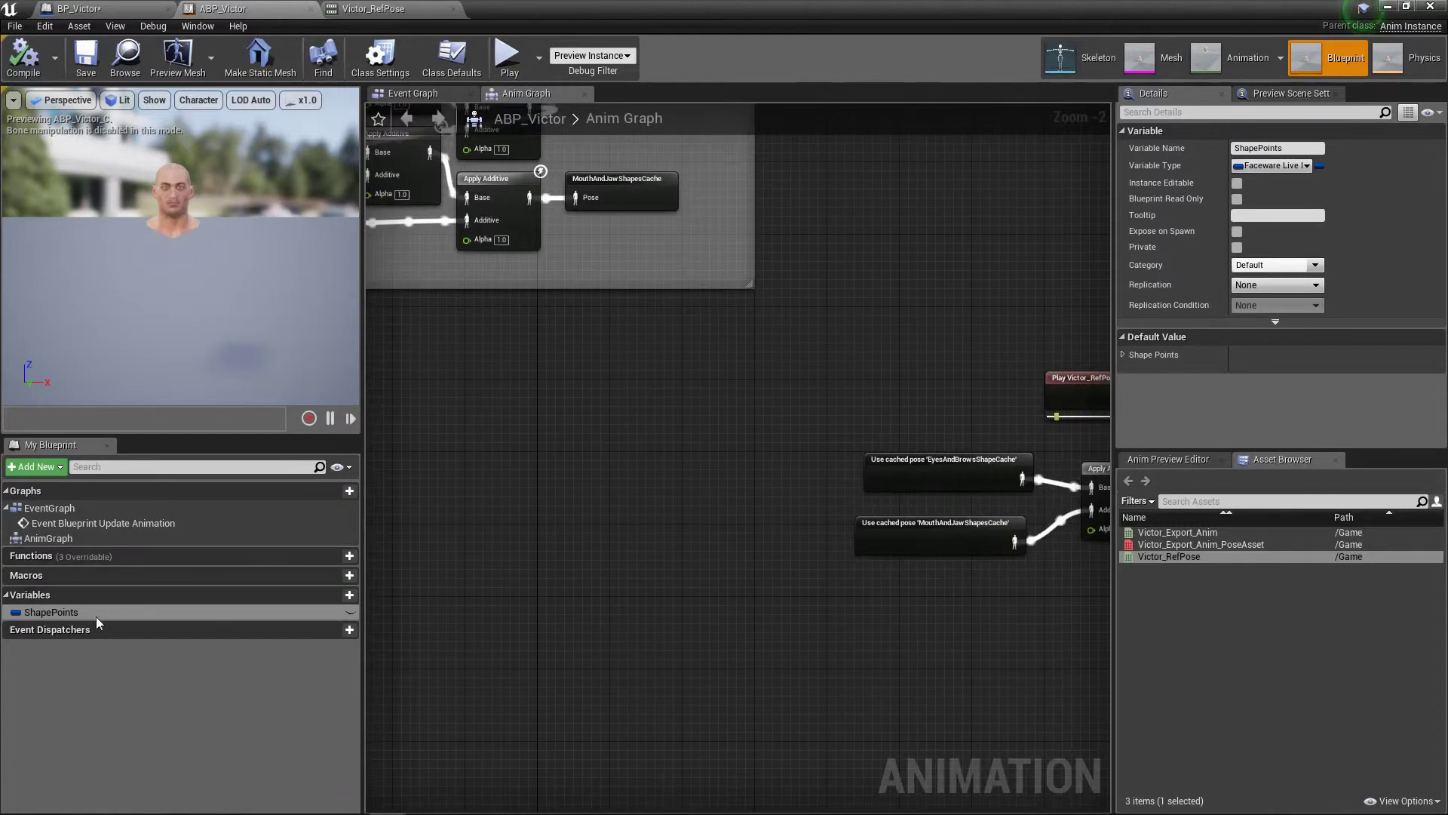
click(72, 8)
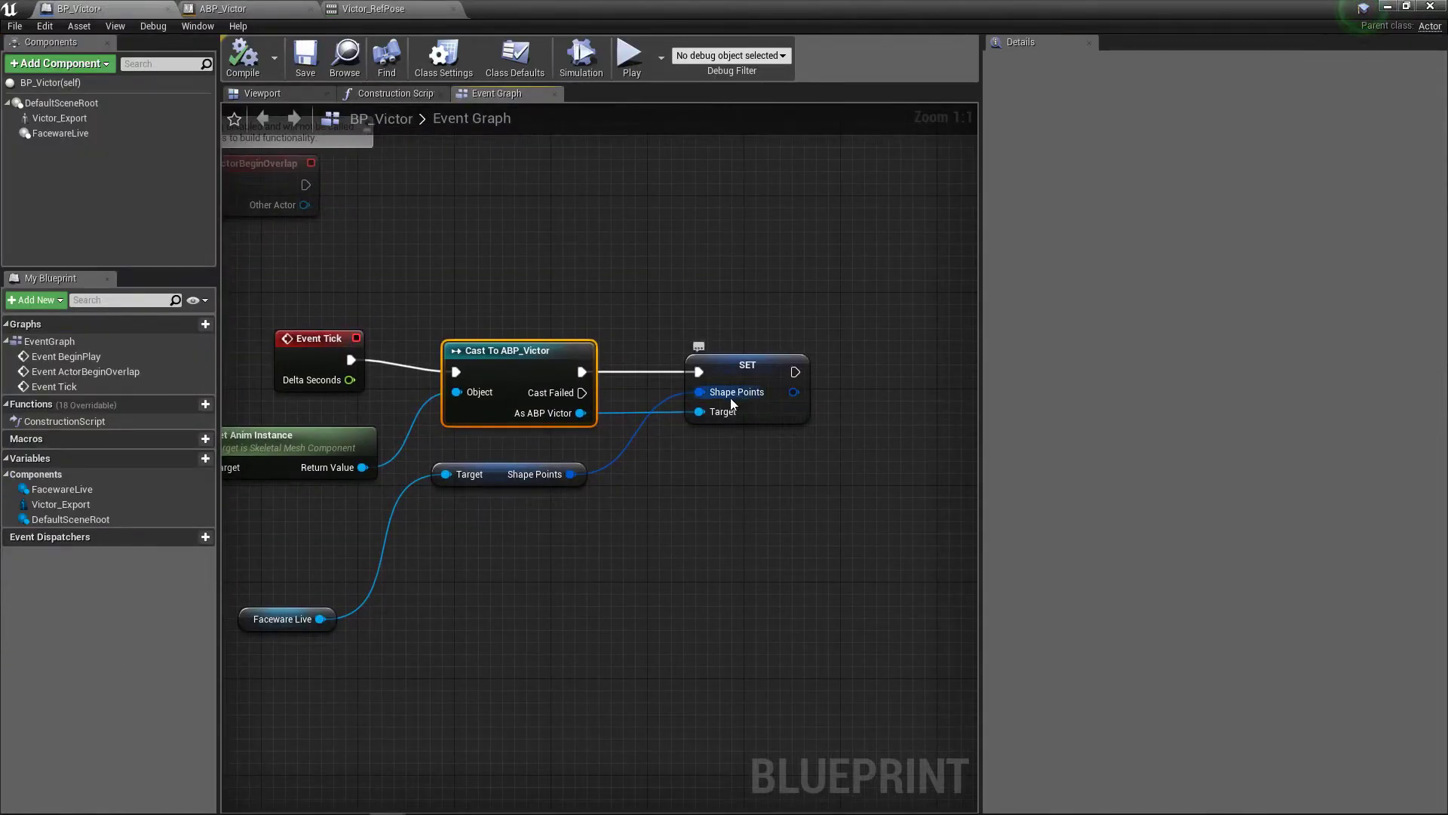
Move the Faceware Live node up beneath Get Anim Instance and shift the Shape Points node slightly below the cast node.
right_drag(625, 505, 674, 410)
right_drag(498, 425, 510, 462)
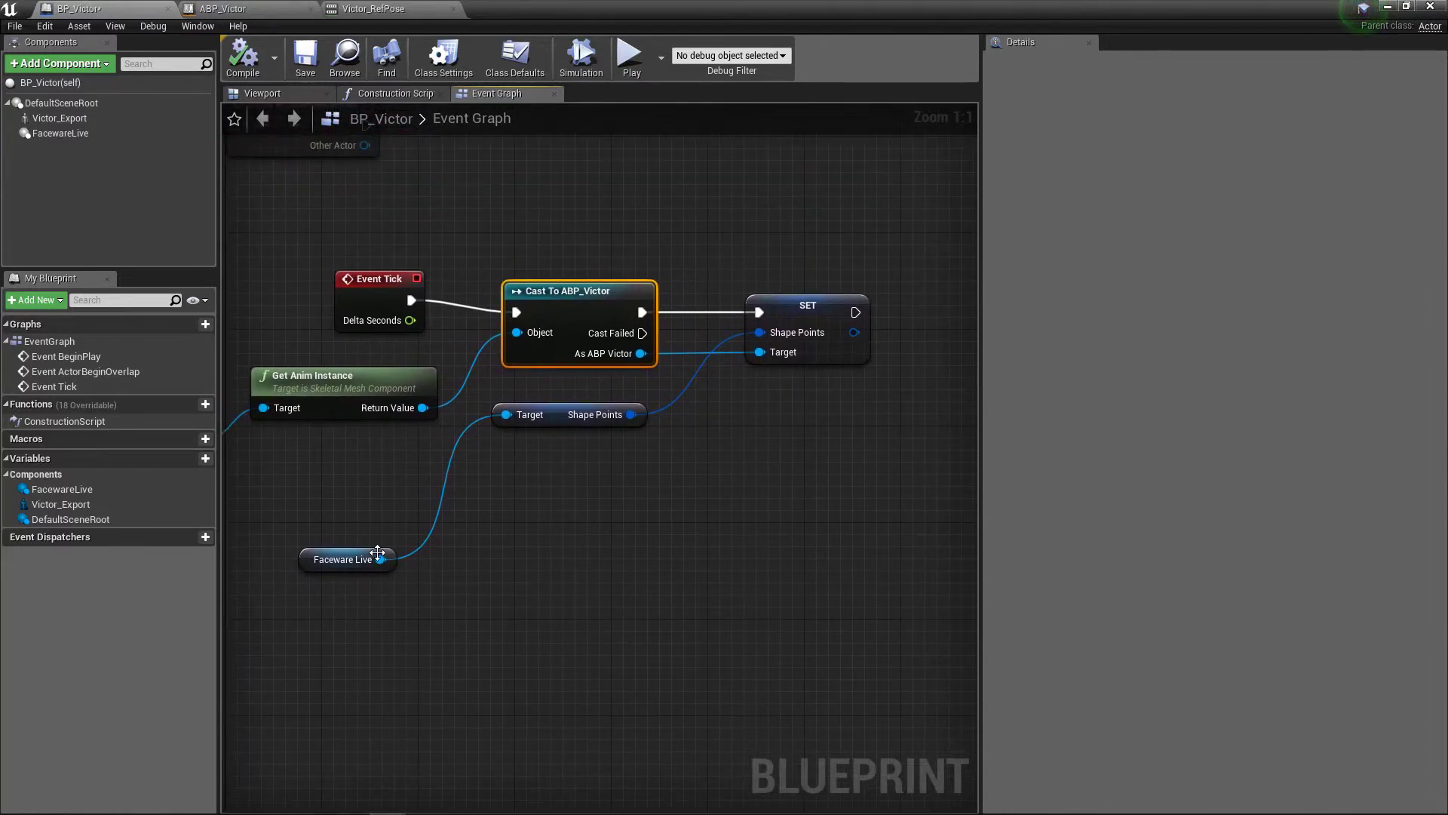
drag(377, 552, 418, 466)
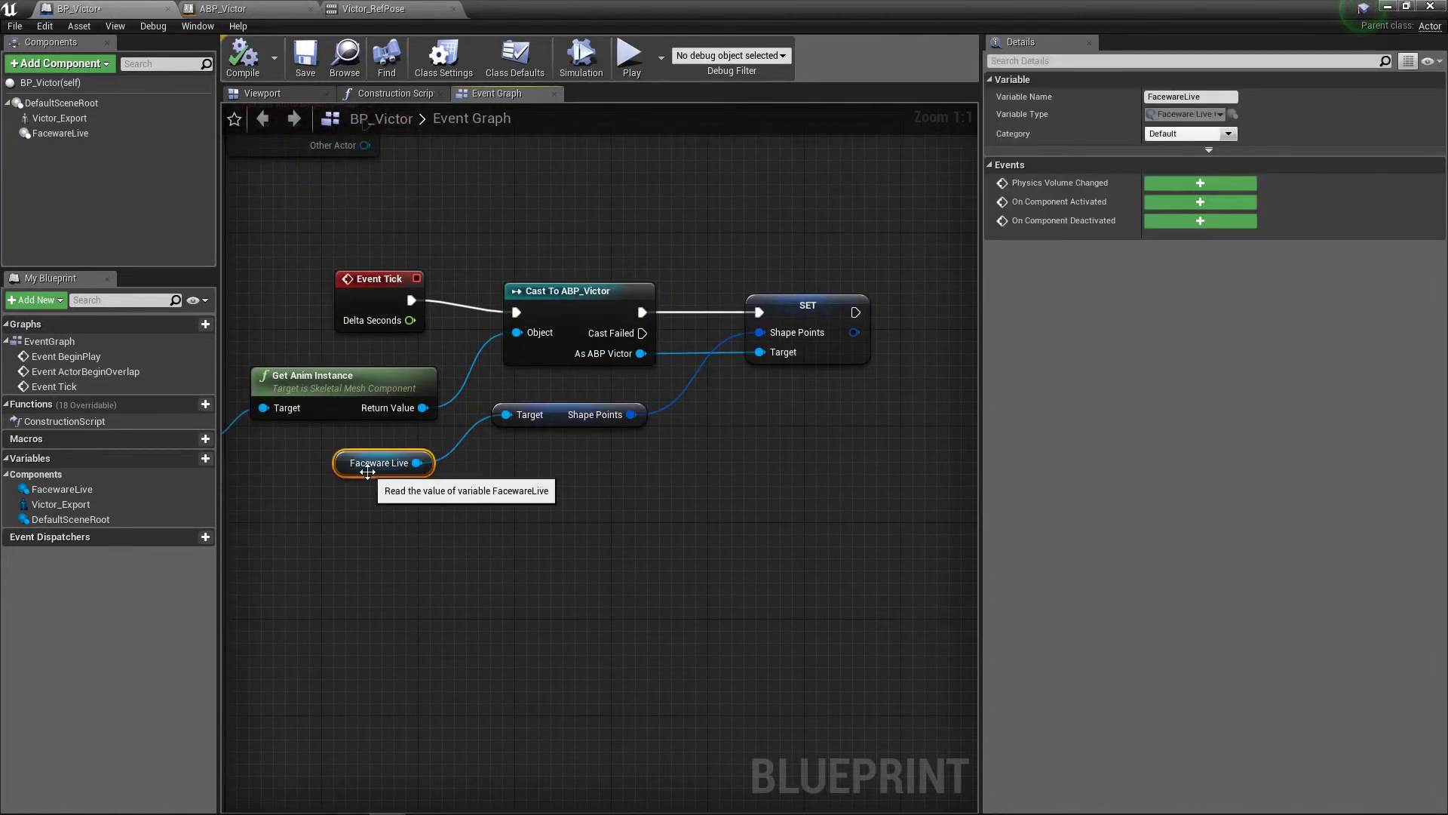
right_drag(658, 486, 593, 550)
click(508, 454)
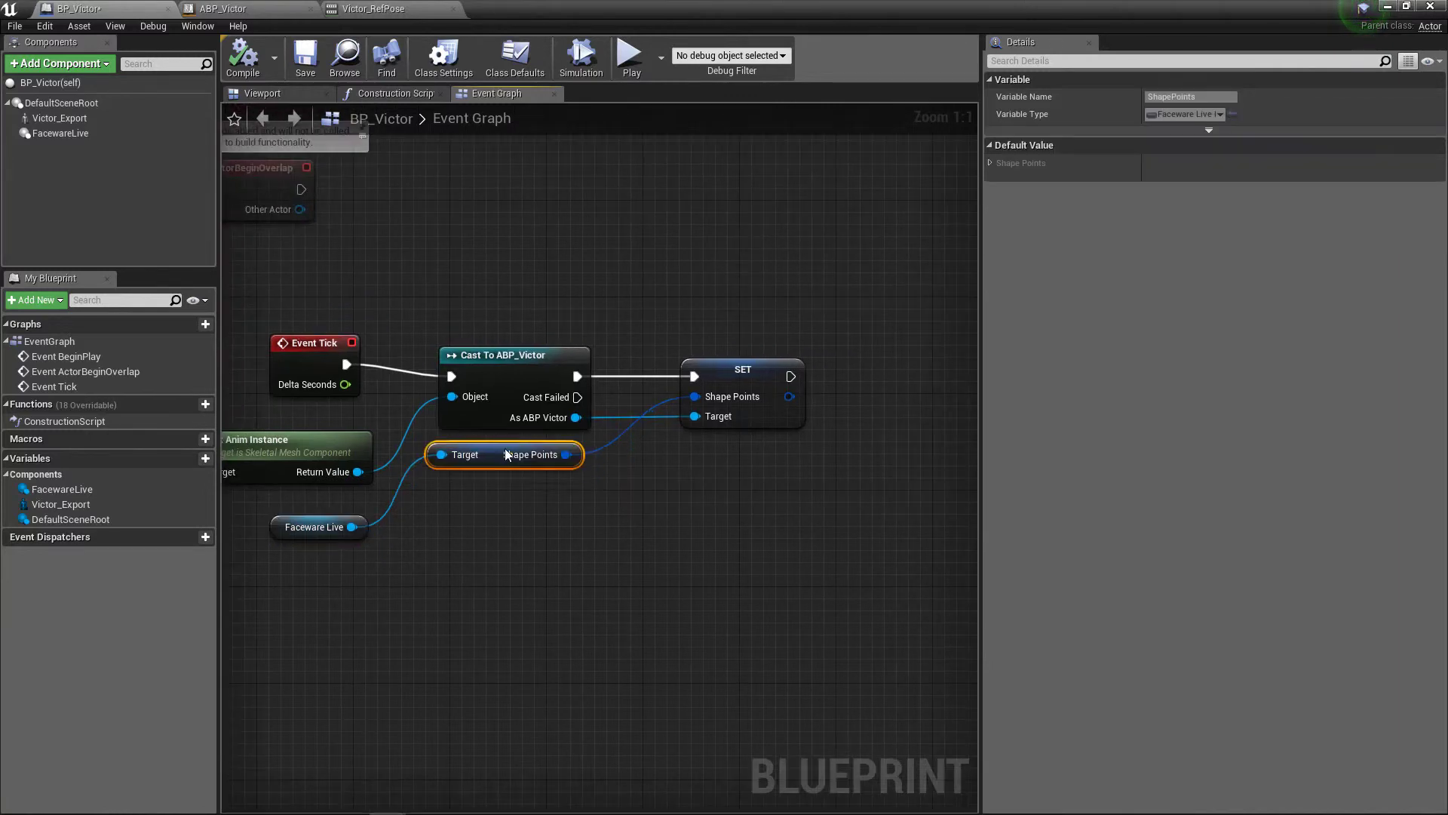
drag(507, 454, 520, 466)
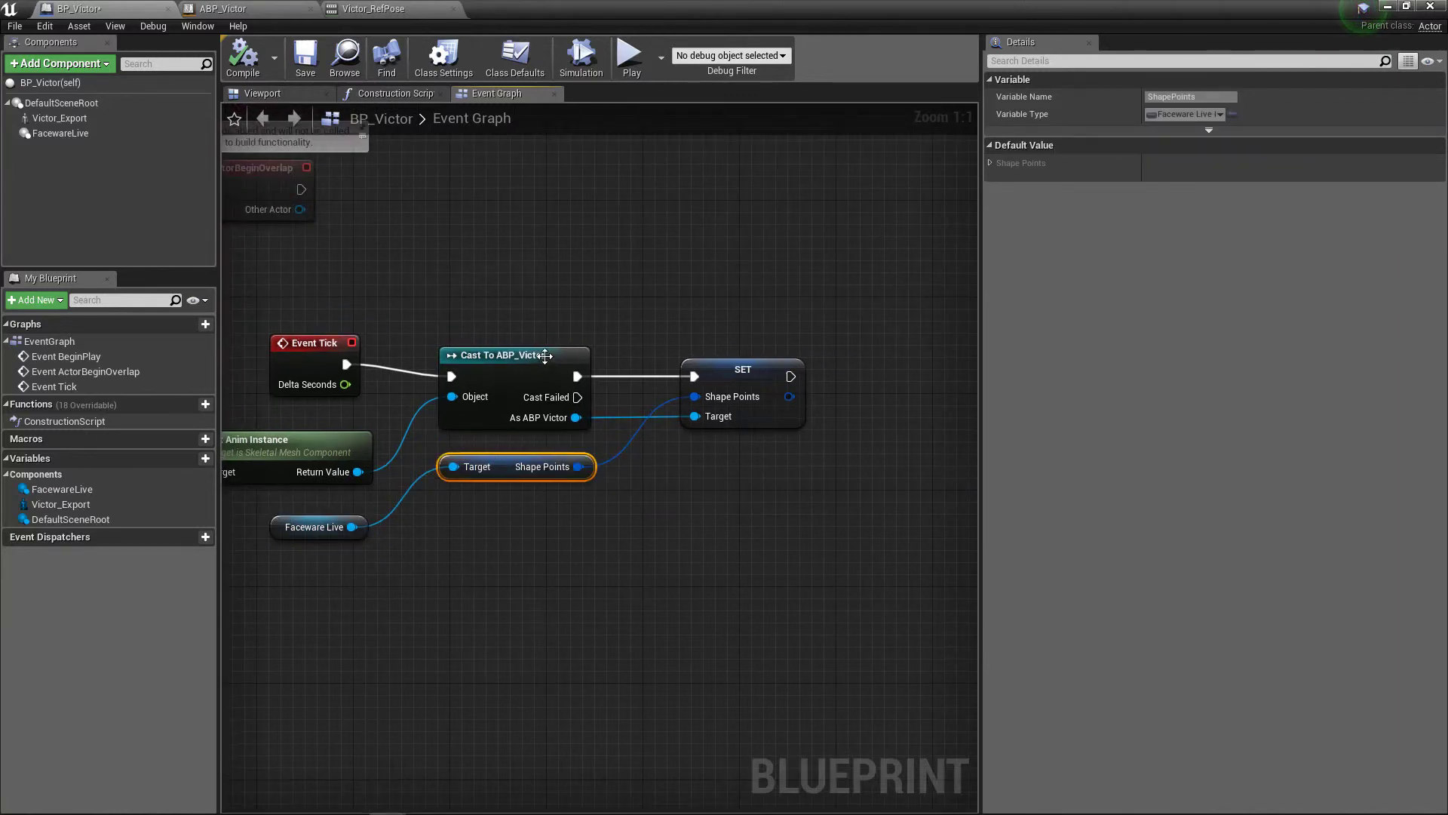
click(545, 355)
right_drag(722, 580, 639, 578)
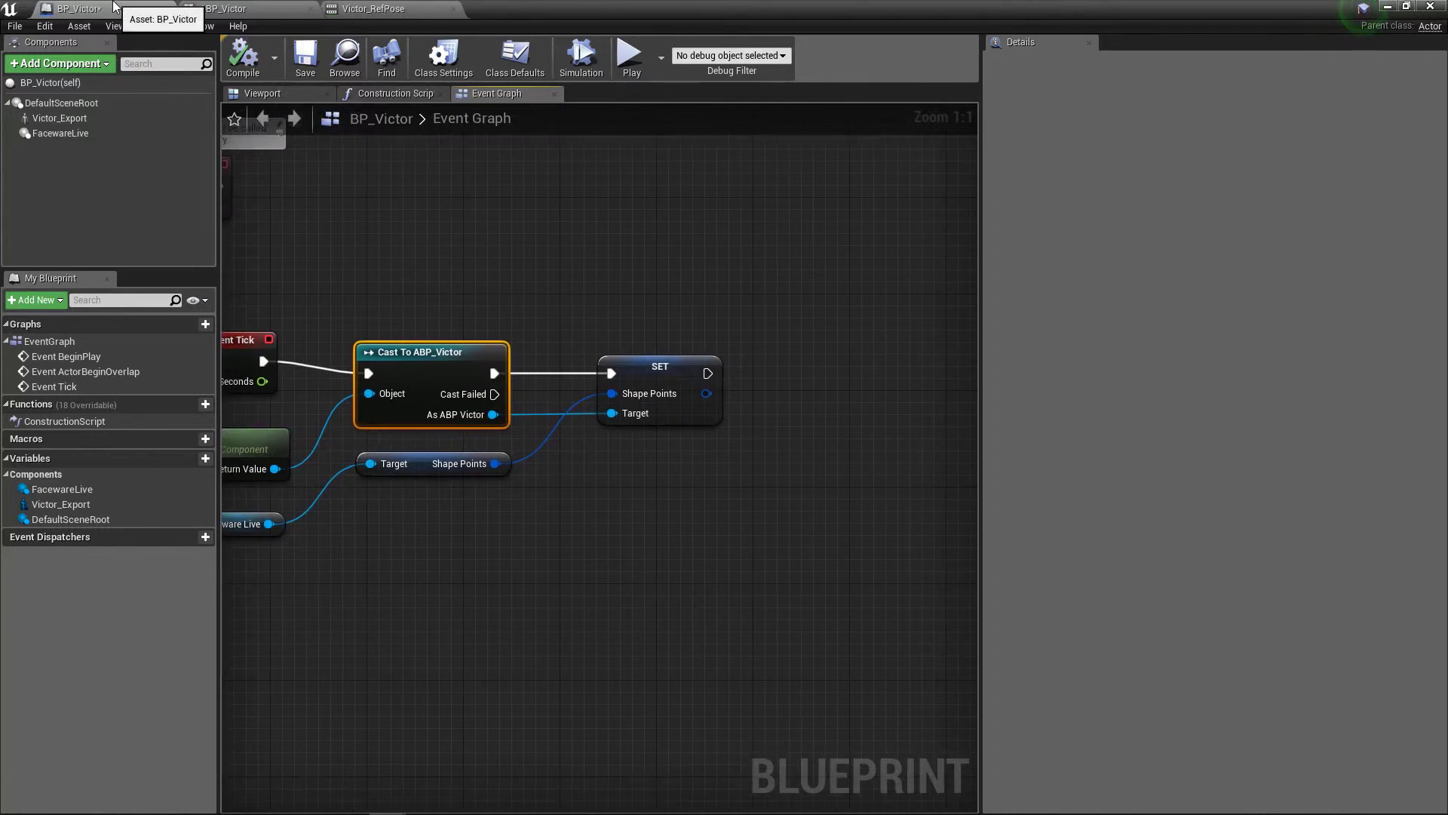